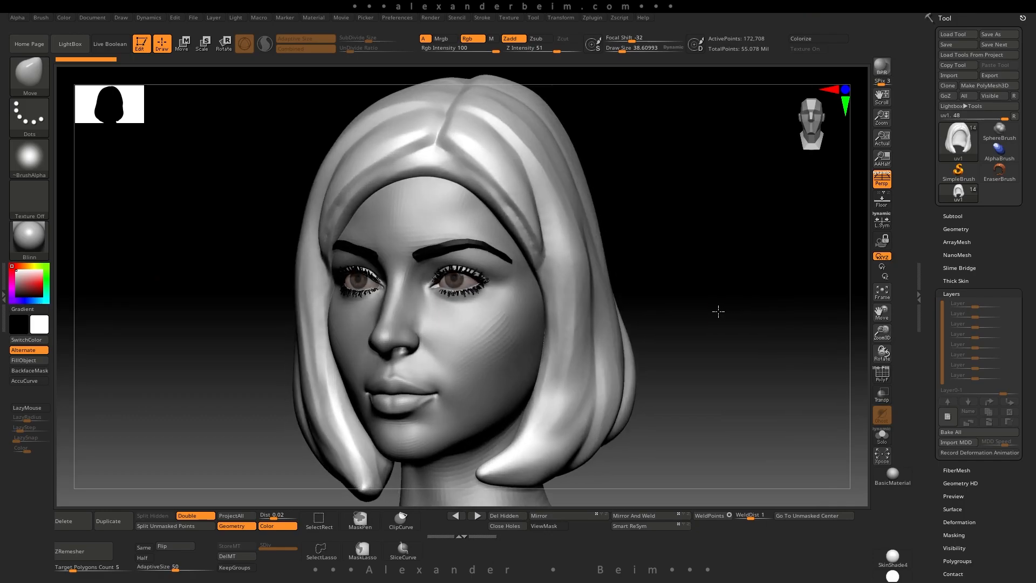
Divide the body mesh to SculptHD Subdiv 4 in Geometry HD and enter HD sculpting on the shoulder area.
mouse_move(751, 323)
mouse_down()
mouse_move(708, 326)
mouse_move(697, 262)
mouse_move(746, 266)
mouse_move(718, 300)
mouse_move(736, 302)
mouse_move(722, 347)
mouse_move(706, 315)
mouse_up()
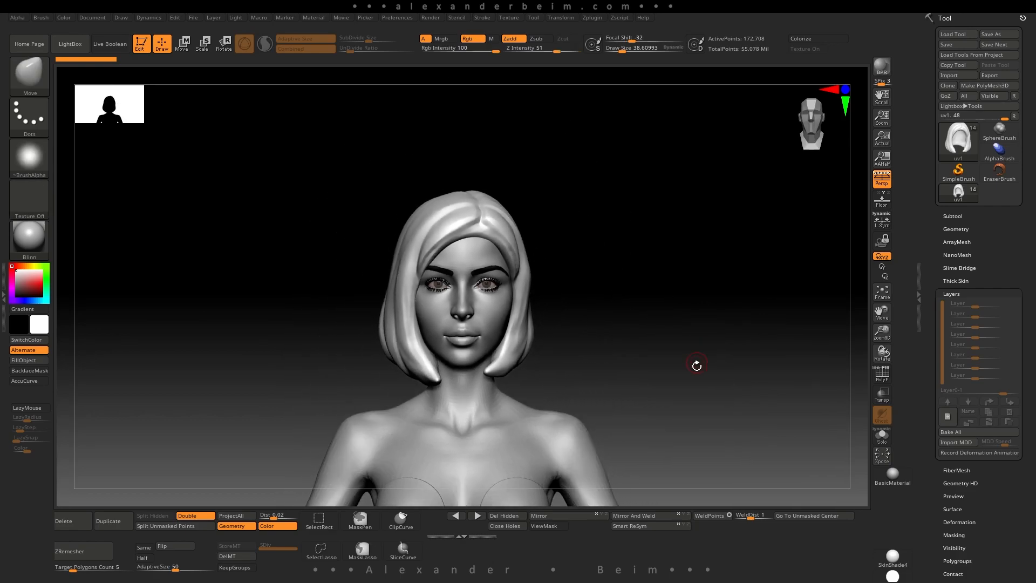
alt+drag(698, 366, 683, 306)
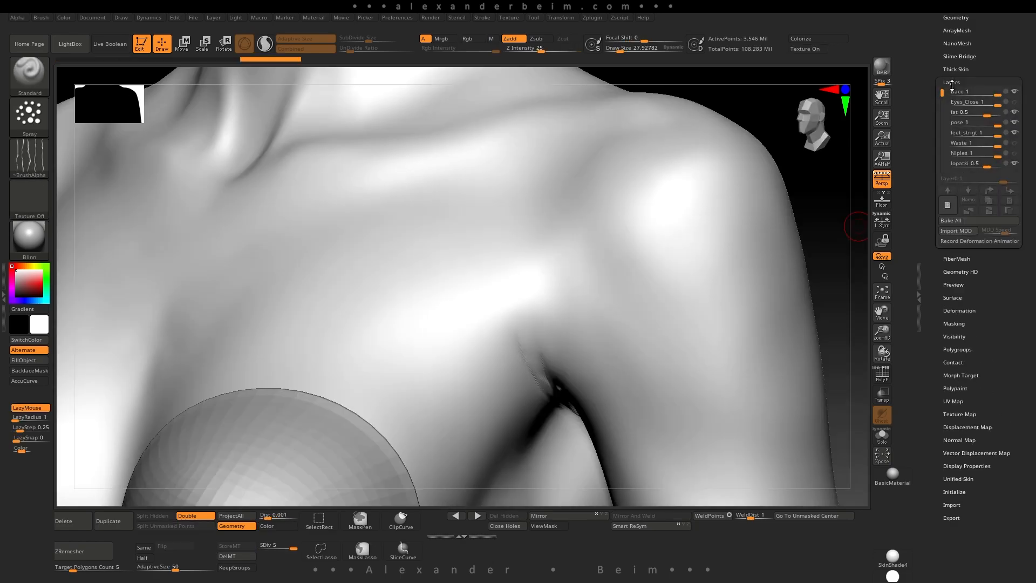
mouse_move(594, 299)
alt+mouse_down()
mouse_move(409, 259)
mouse_move(426, 338)
mouse_move(443, 324)
alt+mouse_up()
click(970, 119)
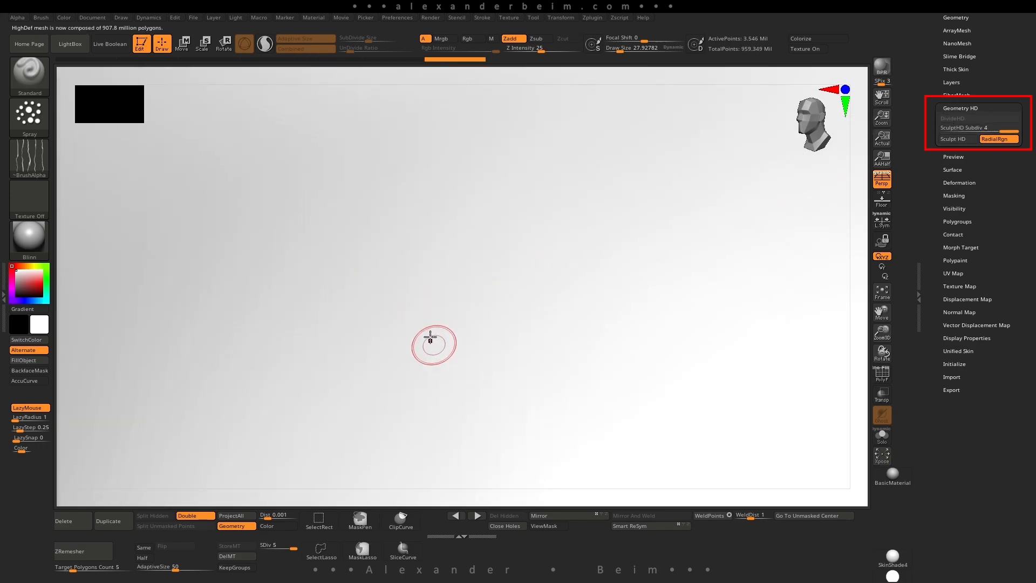
key(a)
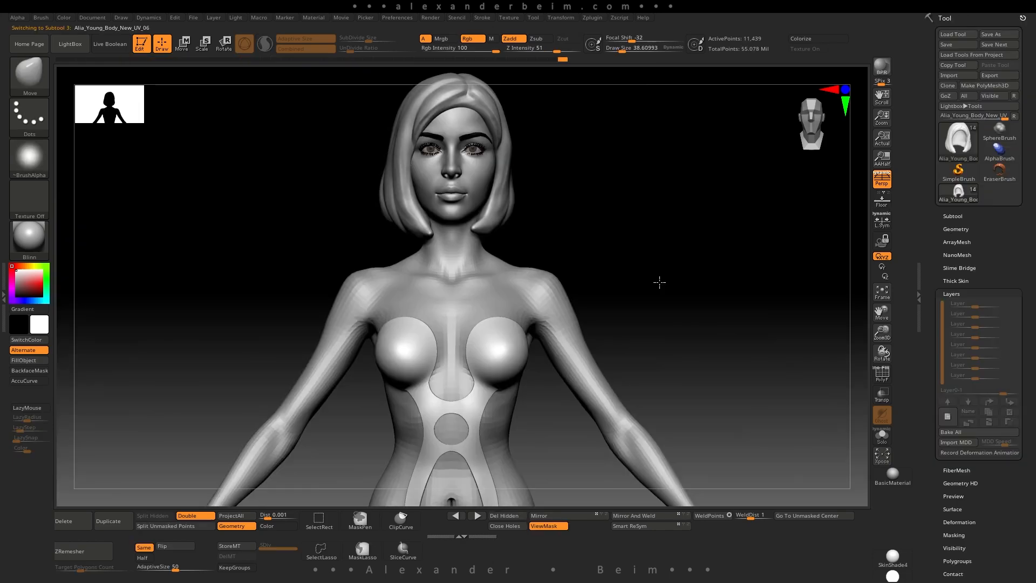
Make the pose layer of the body subtool visible.
mouse_move(659, 282)
mouse_down()
mouse_move(694, 319)
mouse_move(662, 331)
mouse_move(681, 317)
mouse_move(705, 326)
mouse_move(699, 336)
mouse_move(667, 323)
mouse_move(652, 342)
mouse_move(683, 335)
mouse_move(680, 306)
mouse_move(675, 319)
mouse_move(699, 329)
mouse_move(671, 326)
mouse_move(685, 329)
mouse_move(648, 300)
mouse_move(659, 298)
mouse_up()
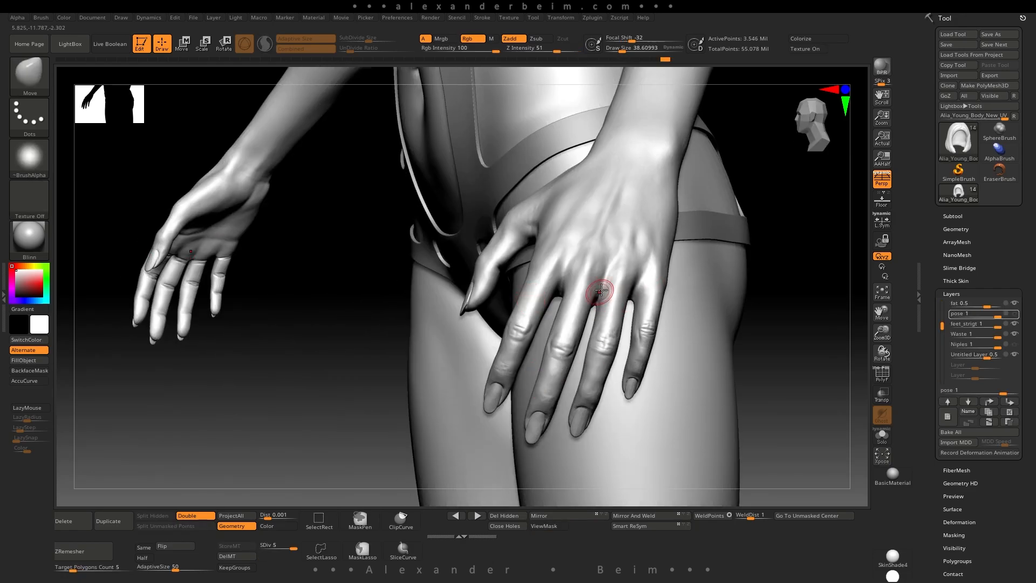
right_drag(601, 290, 585, 377)
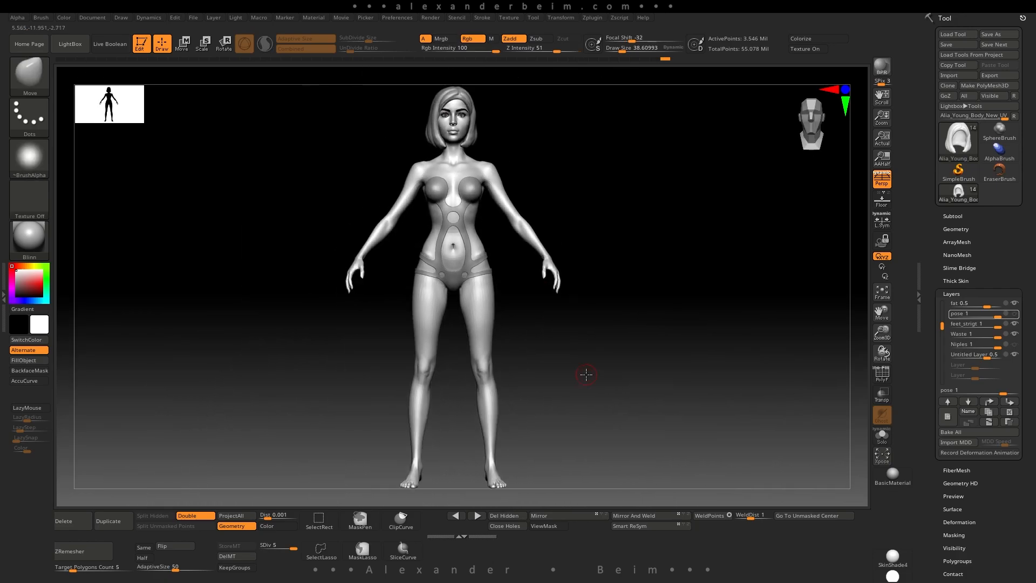
click(1015, 314)
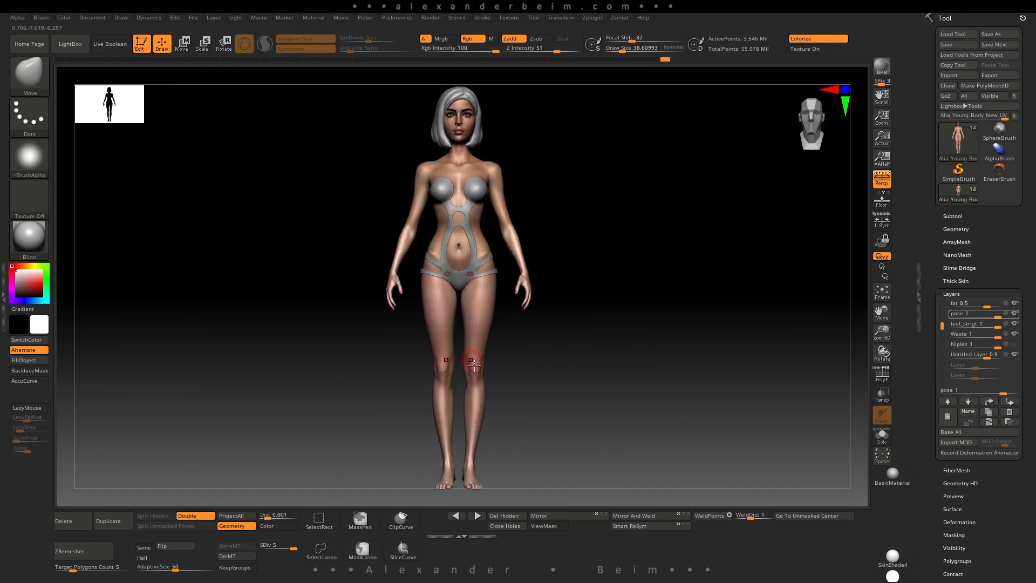
Check the posed body from the back and front, and hide its Waste layer.
right_drag(474, 365, 520, 429)
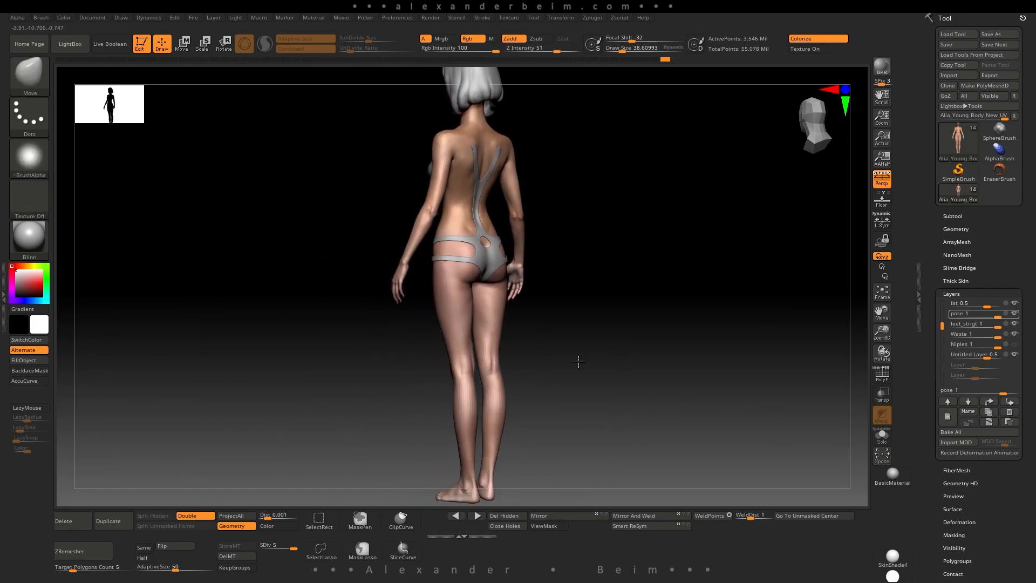
right_drag(513, 337, 545, 399)
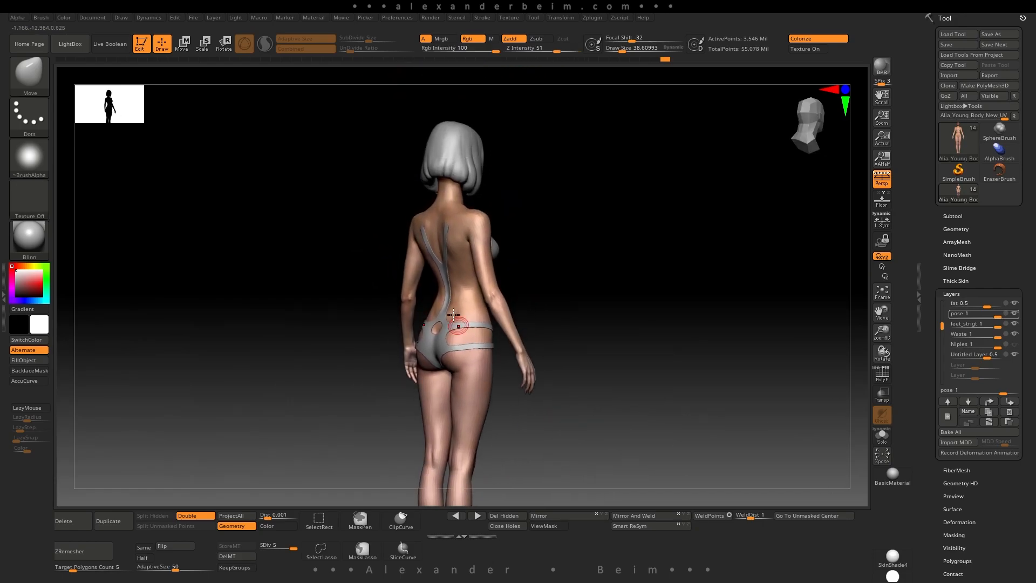
right_drag(597, 301, 579, 322)
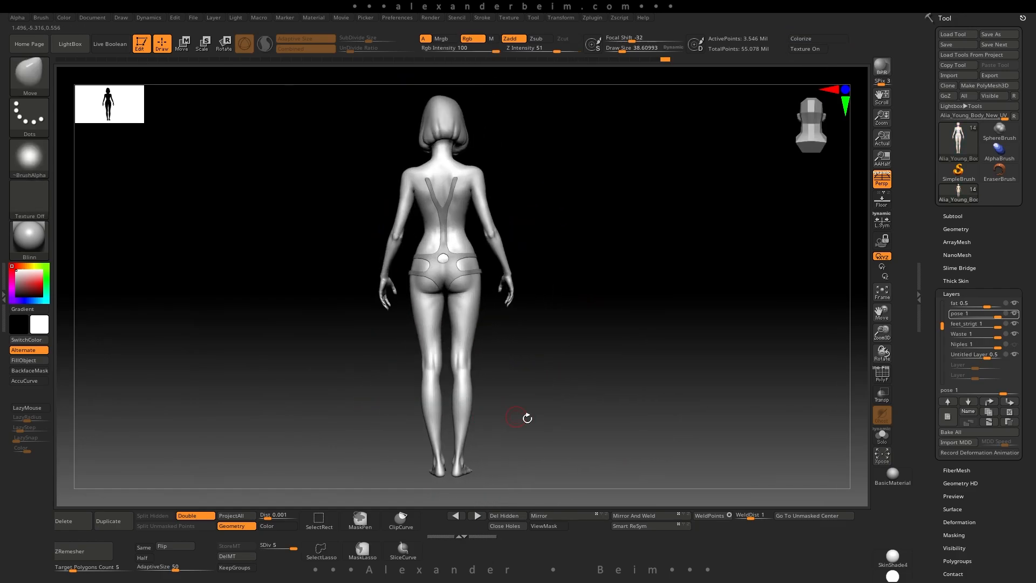
right_drag(512, 344, 552, 255)
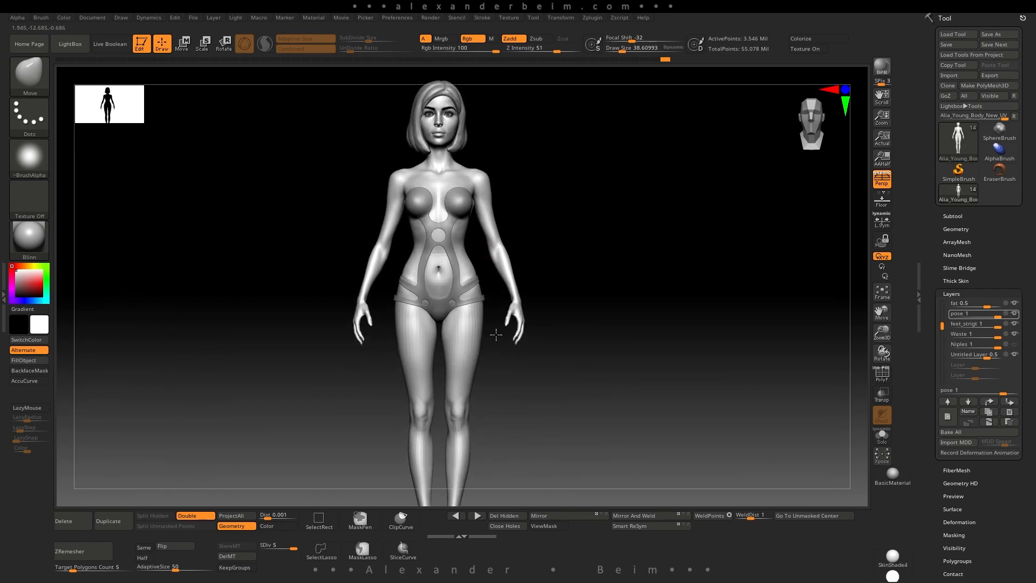
click(1017, 335)
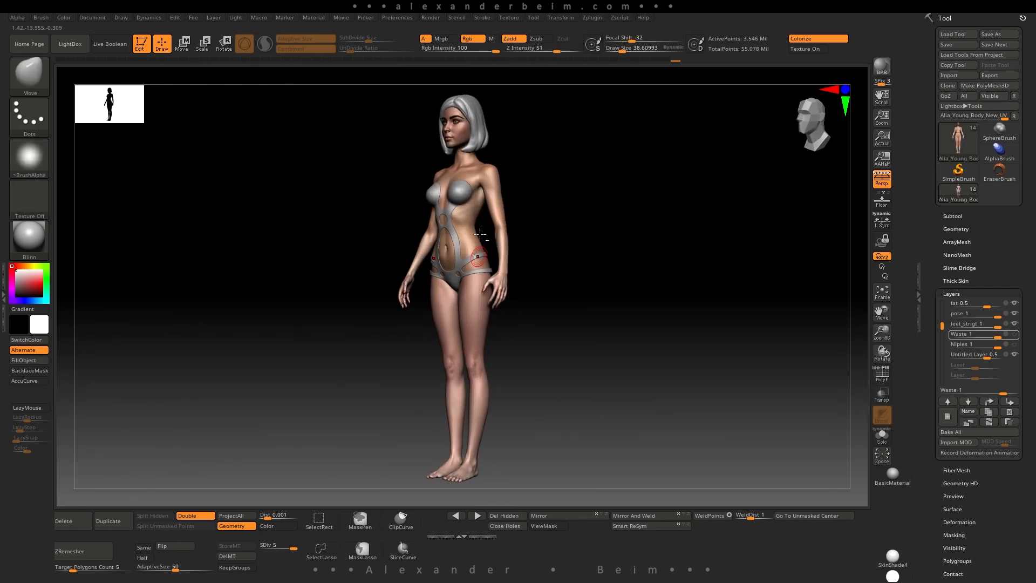
ctrl+right_drag(480, 234, 491, 392)
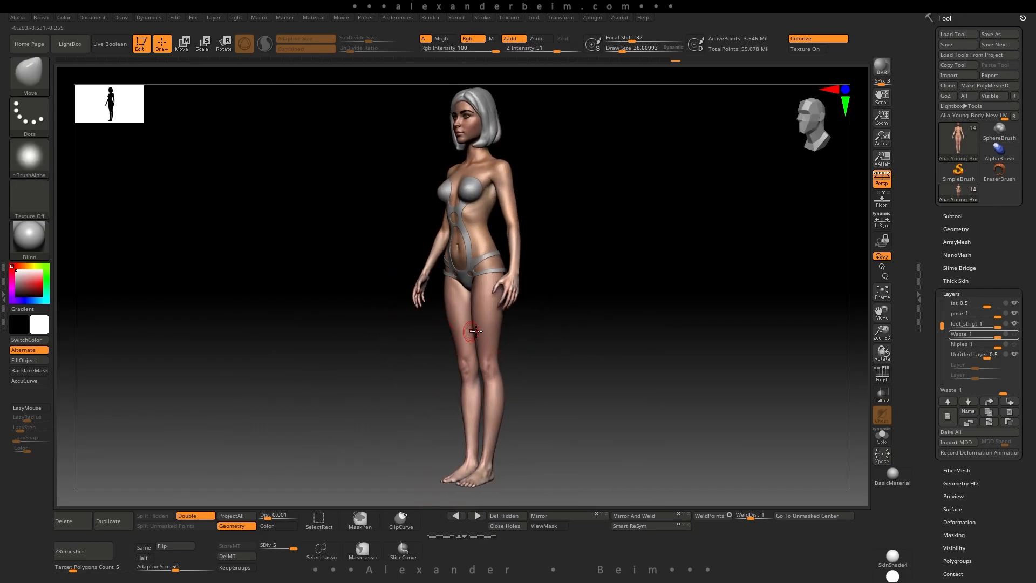
ctrl+right_drag(475, 332, 579, 363)
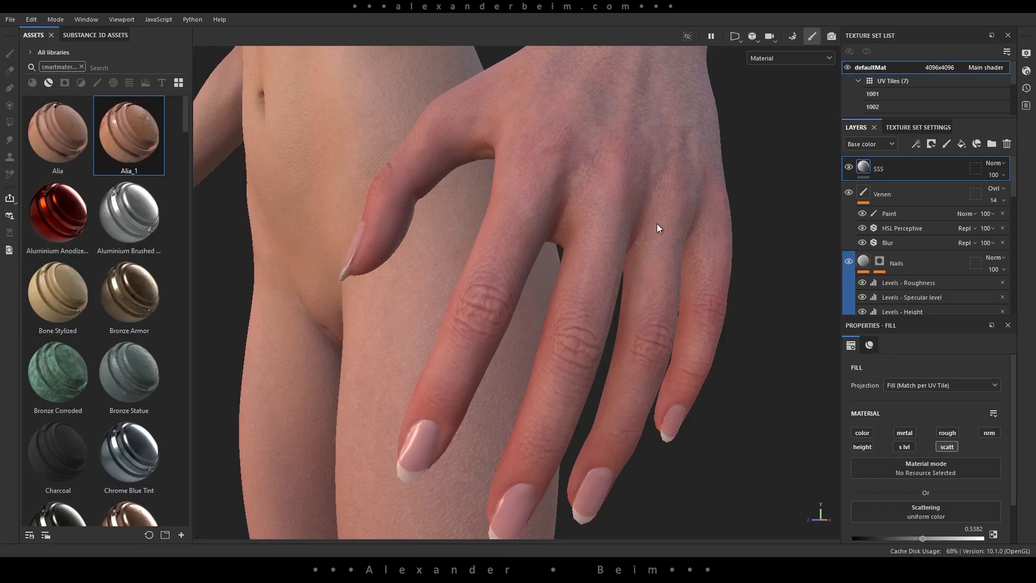
Switch to Substance 3D Painter and examine the hand's skin material and the face's base color texture in the UV layout.
alt+drag(662, 280, 659, 275)
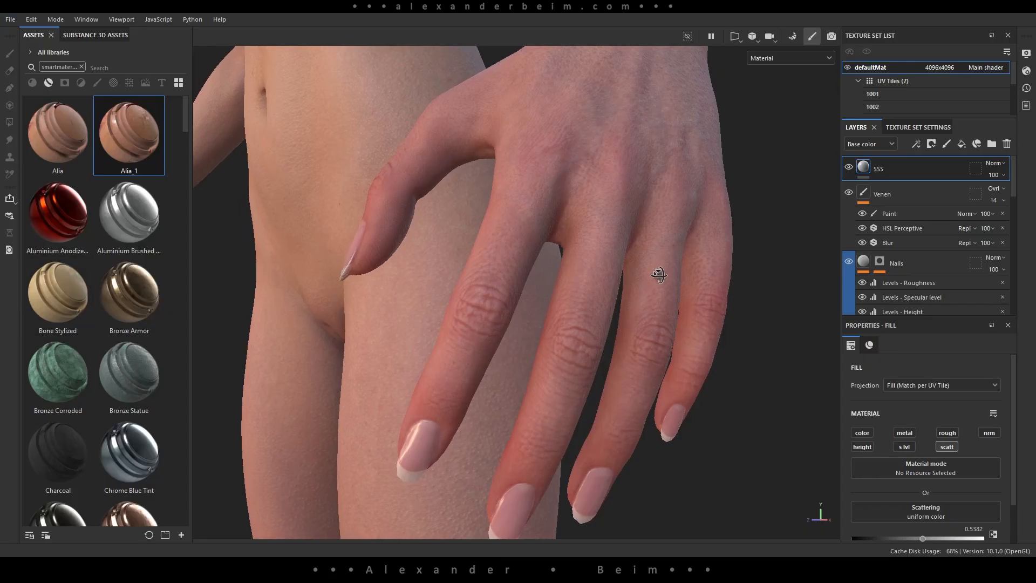
shift+right_drag(701, 252, 583, 276)
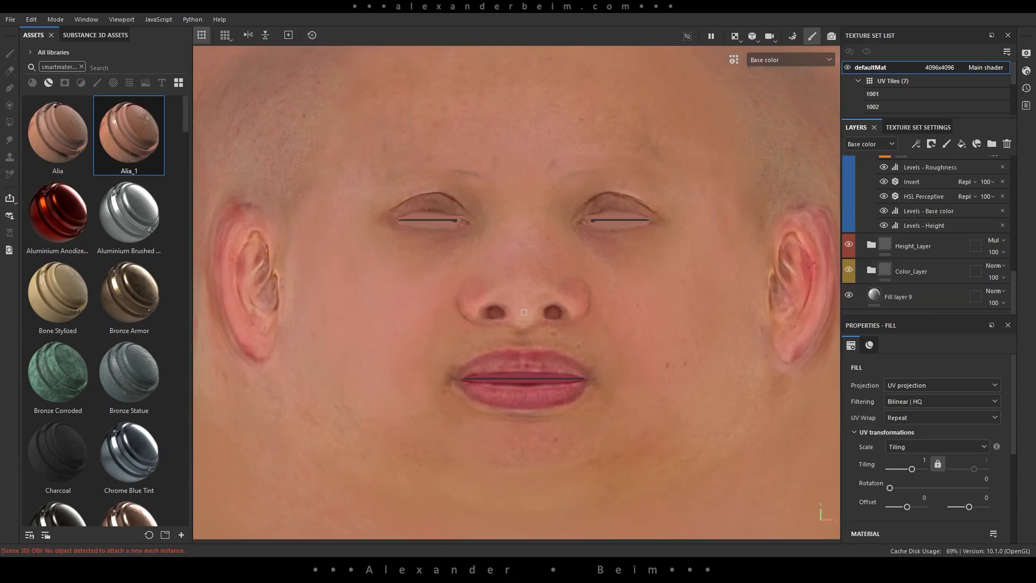
alt+middle_drag(660, 332, 576, 342)
alt+right_drag(687, 333, 646, 257)
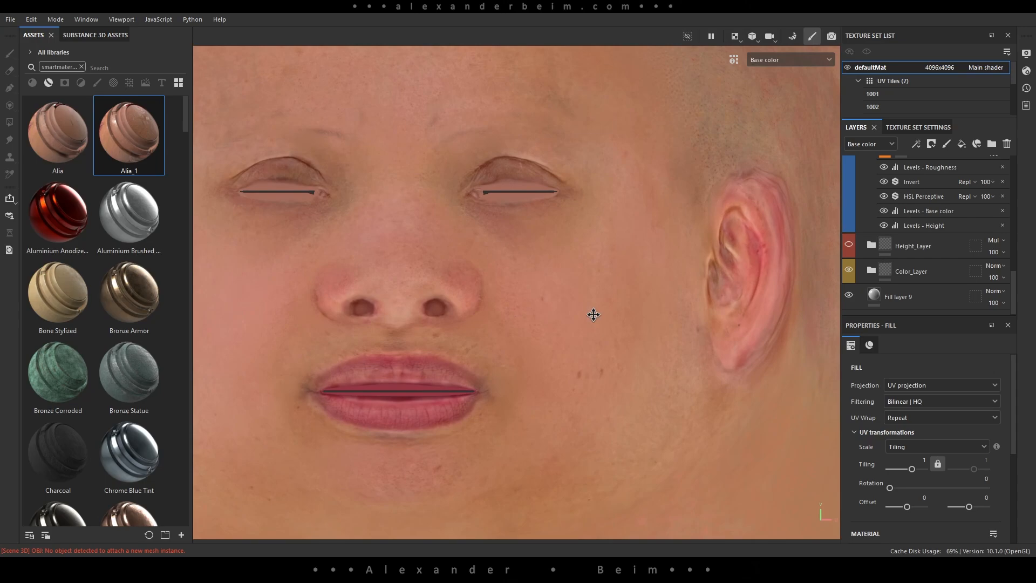
alt+middle_drag(592, 312, 474, 303)
alt+right_drag(475, 303, 813, 385)
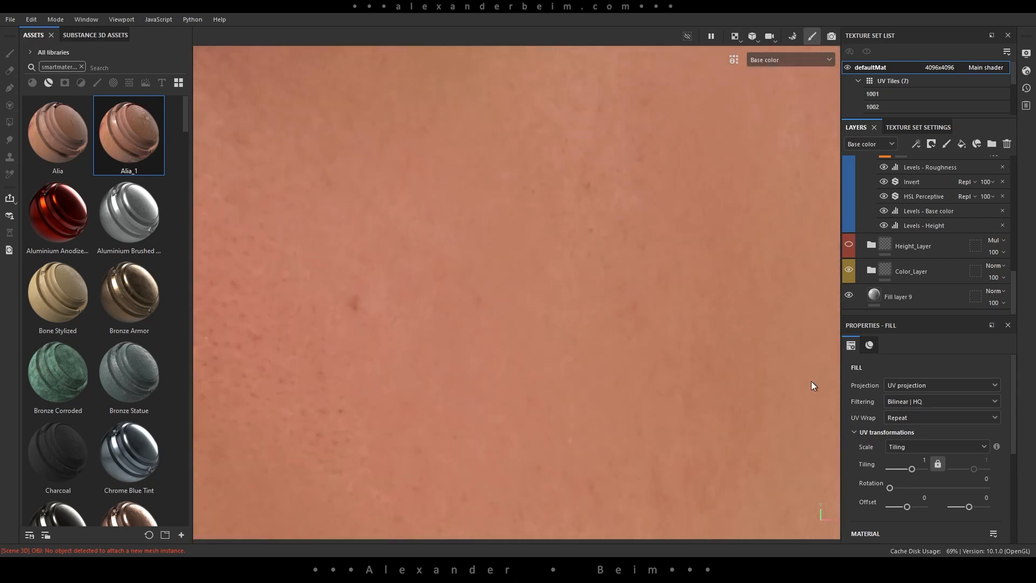
alt+middle_drag(518, 310, 492, 234)
alt+middle_drag(585, 322, 568, 319)
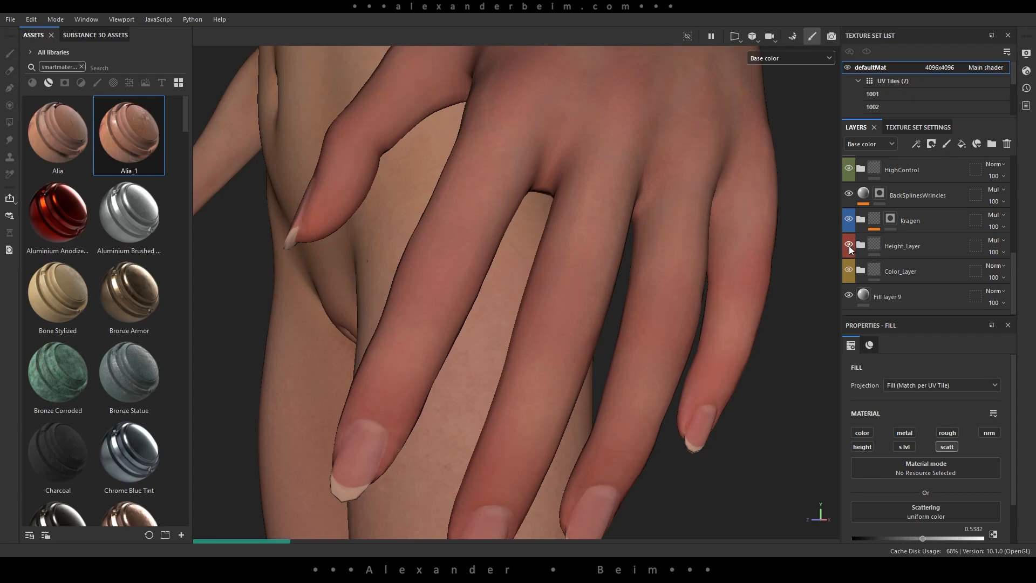
Hide the Color_Layer folder and examine the Height_Layer skin detail on the hand, forearm and torso.
click(849, 270)
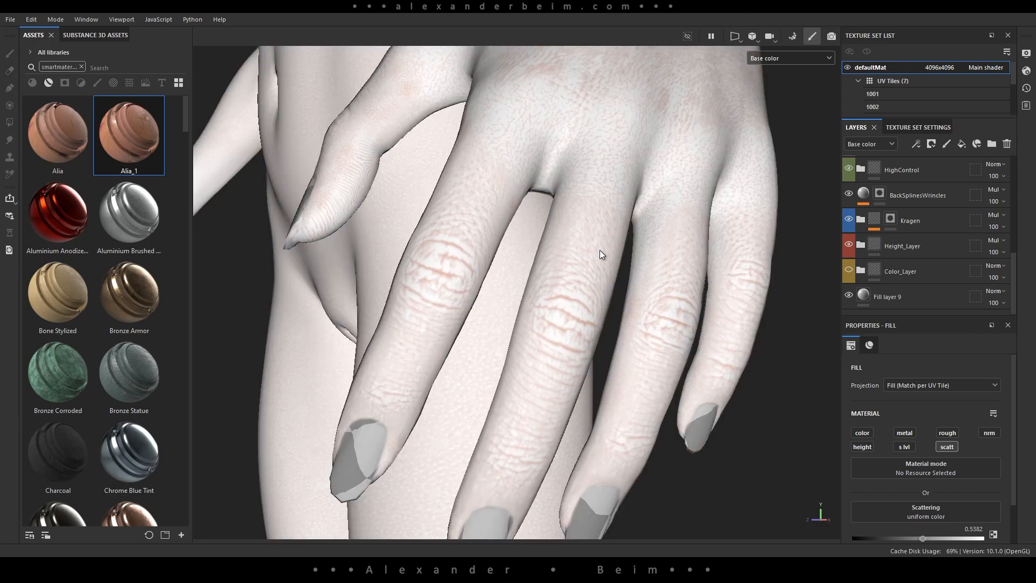
click(849, 270)
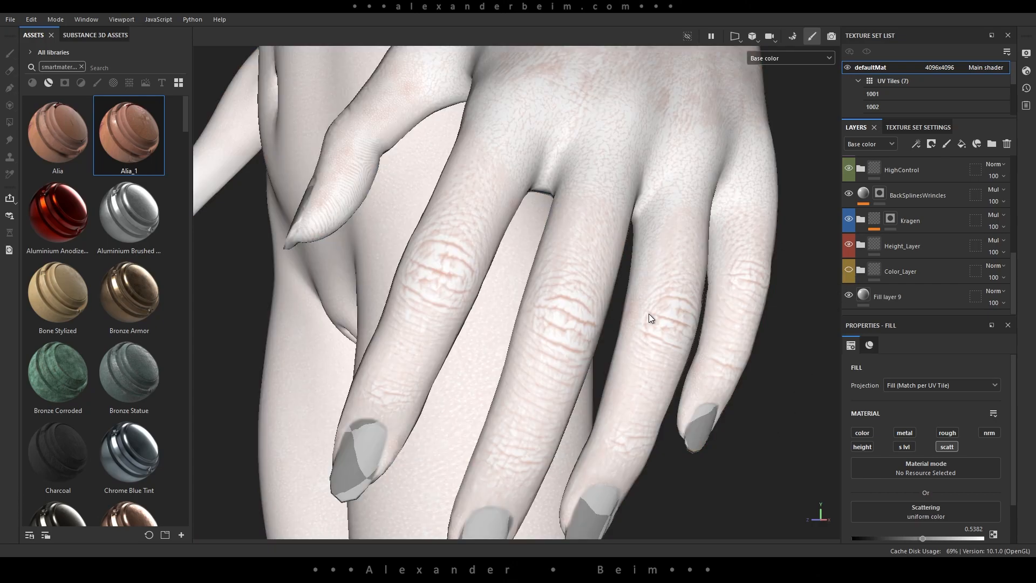
alt+drag(649, 313, 638, 291)
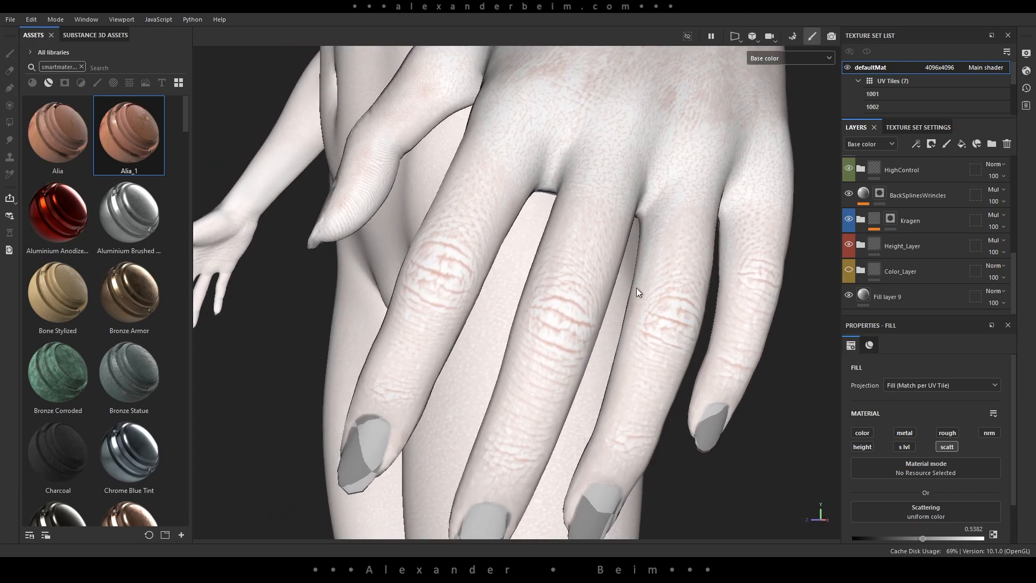
alt+middle_drag(626, 182, 566, 429)
alt+right_drag(596, 264, 547, 307)
alt+middle_drag(567, 281, 456, 433)
alt+middle_drag(551, 205, 504, 367)
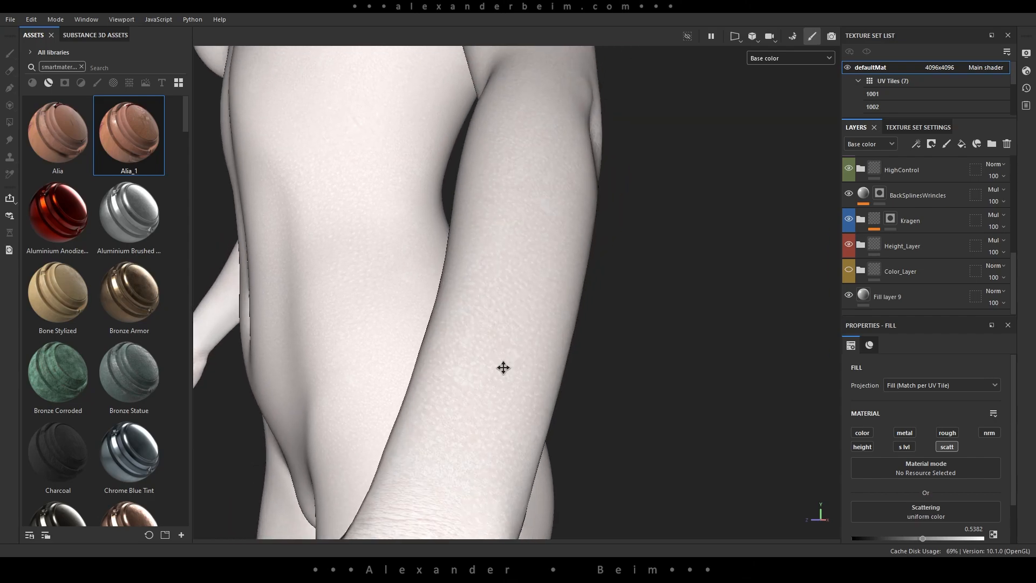
alt+middle_drag(526, 227, 521, 254)
alt+right_drag(718, 281, 759, 269)
alt+drag(759, 268, 620, 330)
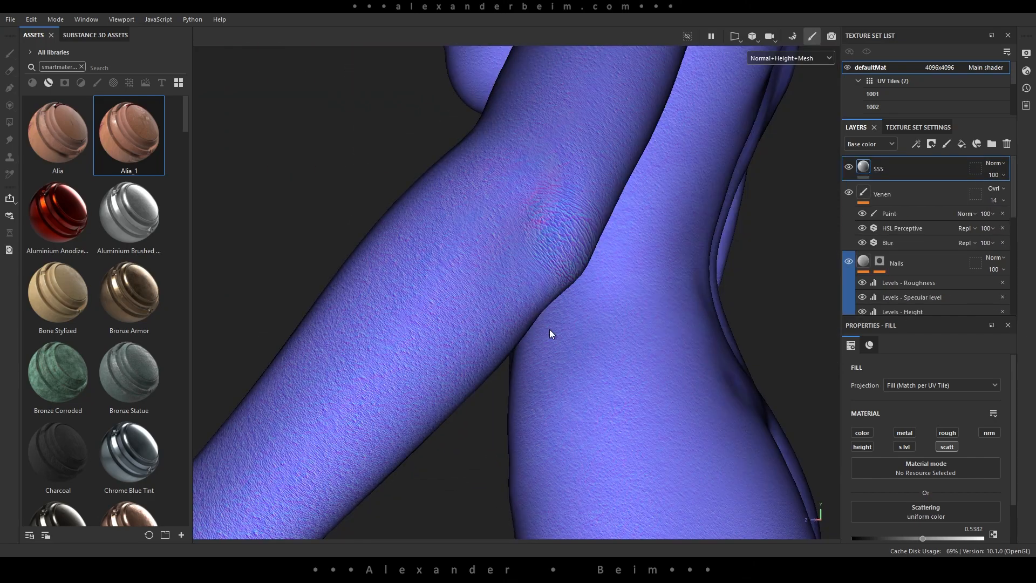
Examine the Normal+Height+Mesh channel on the elbow and the Roughness channel on the hand.
alt+drag(550, 333, 583, 111)
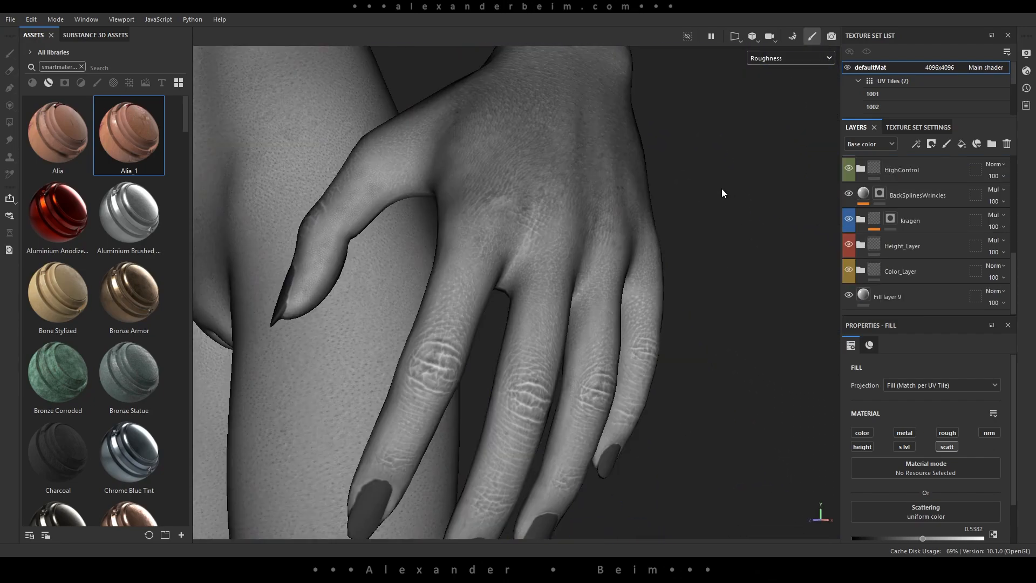
alt+drag(722, 192, 433, 303)
alt+middle_drag(606, 233, 642, 249)
alt+drag(642, 249, 532, 250)
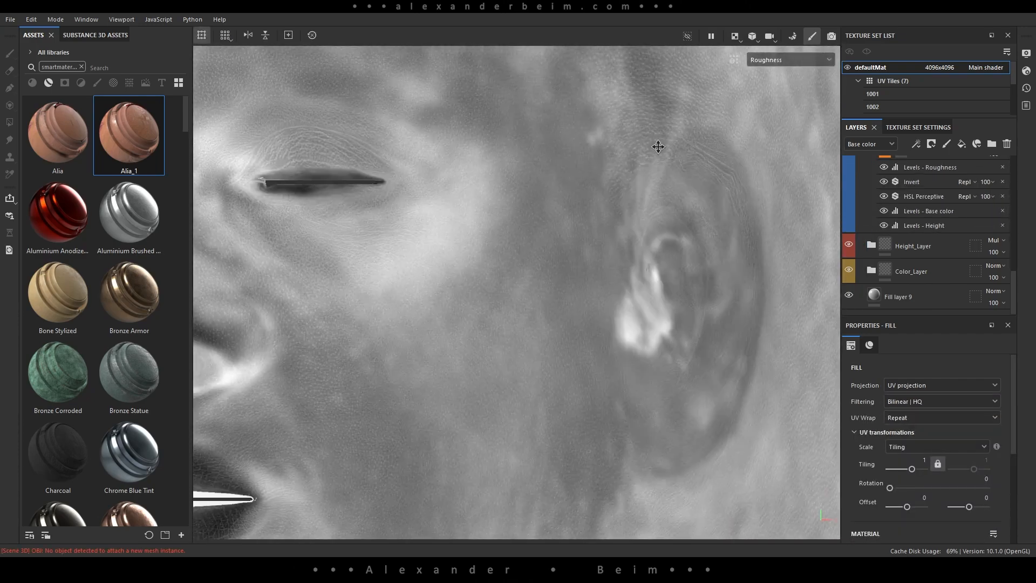
Examine the face's roughness texture in the UV layout around the ear, cheek, nose and mouth corner.
alt+middle_drag(658, 147, 661, 139)
alt+right_drag(400, 309, 430, 329)
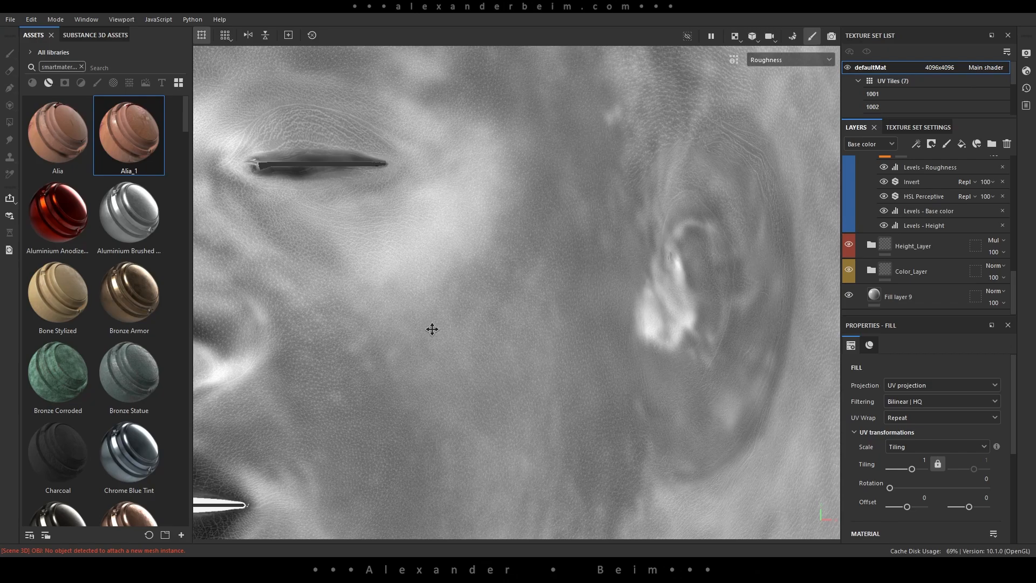
alt+middle_drag(431, 329, 542, 294)
alt+right_drag(541, 294, 658, 405)
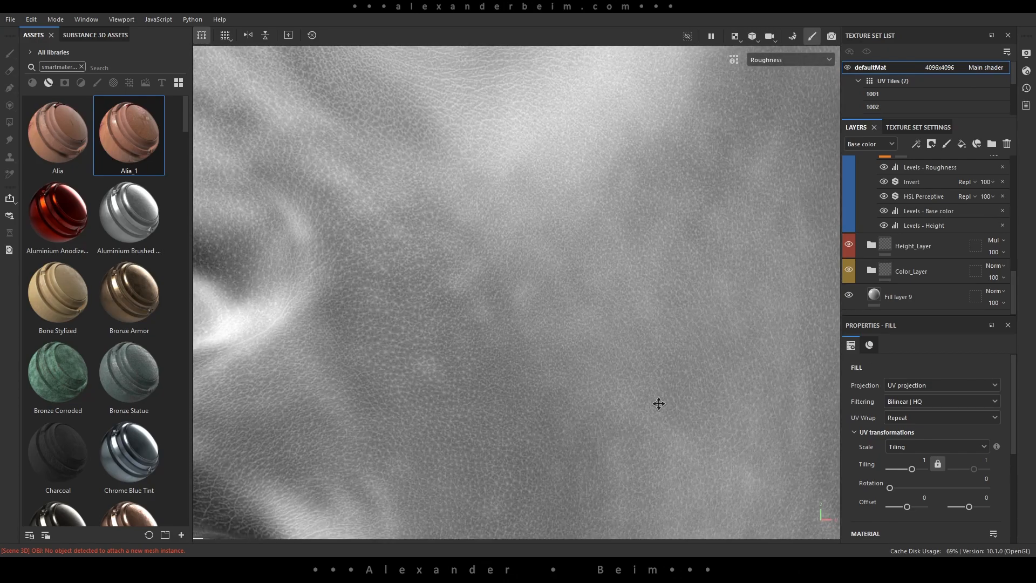
alt+middle_drag(526, 415, 564, 338)
alt+right_drag(564, 338, 649, 333)
alt+middle_drag(648, 333, 712, 328)
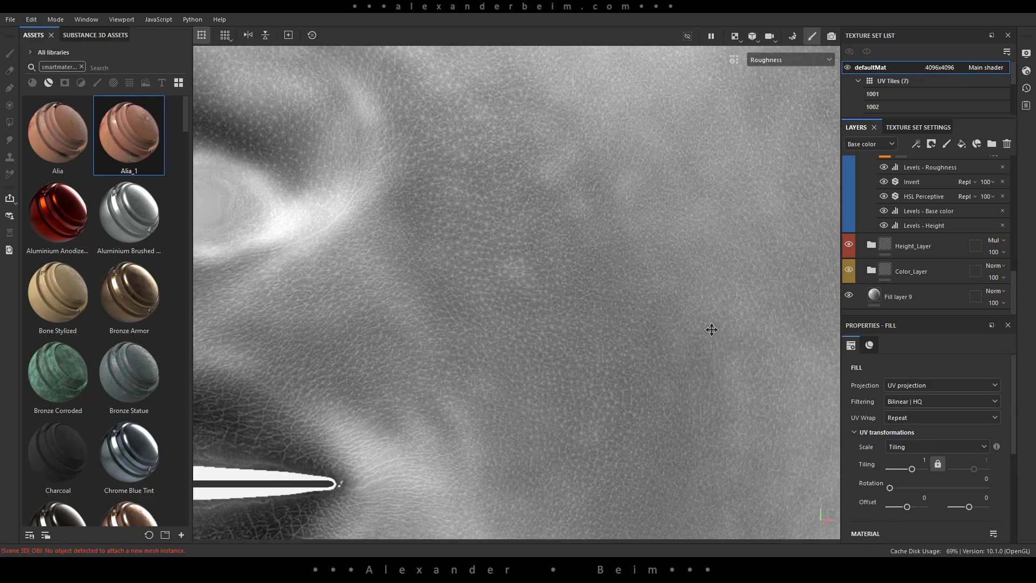
alt+right_drag(712, 329, 724, 326)
alt+middle_drag(679, 315, 718, 318)
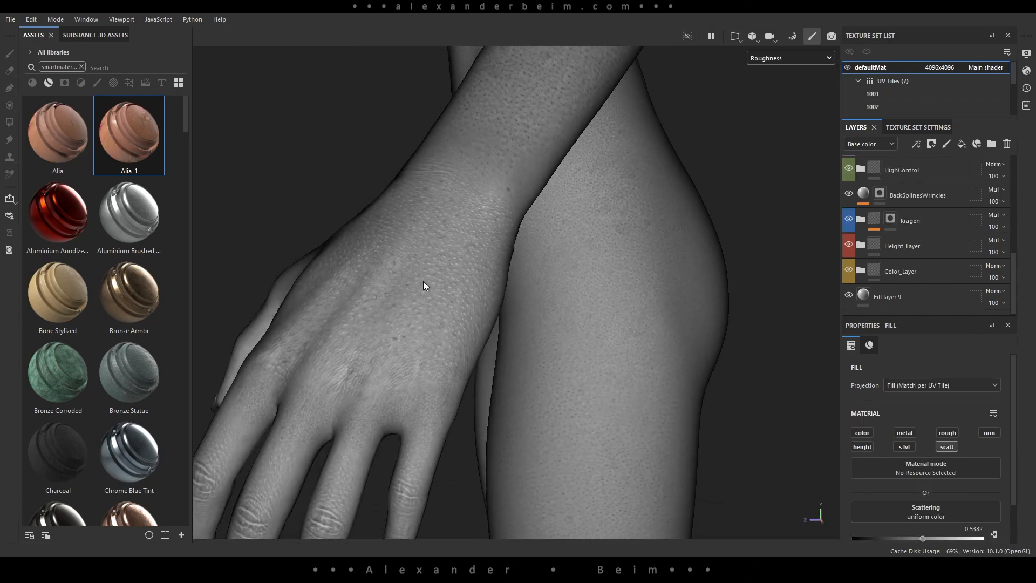
Examine the roughness detail on the back of the hand, the knuckles and the fingers of the 3D model.
alt+right_drag(423, 285, 648, 347)
alt+middle_drag(486, 286, 593, 210)
alt+right_drag(593, 210, 557, 317)
alt+drag(558, 317, 594, 277)
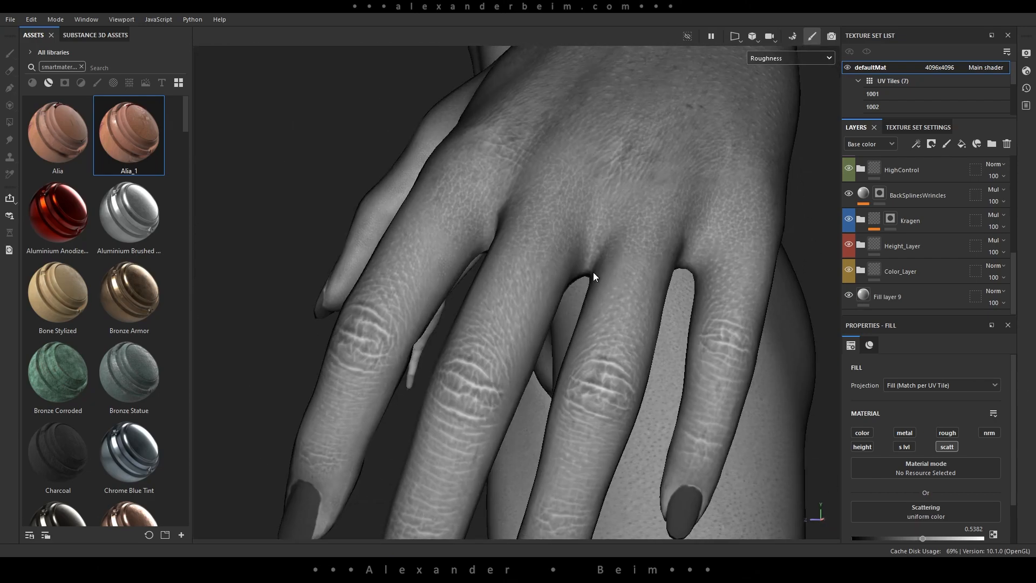
alt+middle_drag(566, 389, 520, 280)
alt+drag(521, 280, 545, 243)
Display only the Specular level channel and examine it on the nails, fingers and wrist.
click(775, 58)
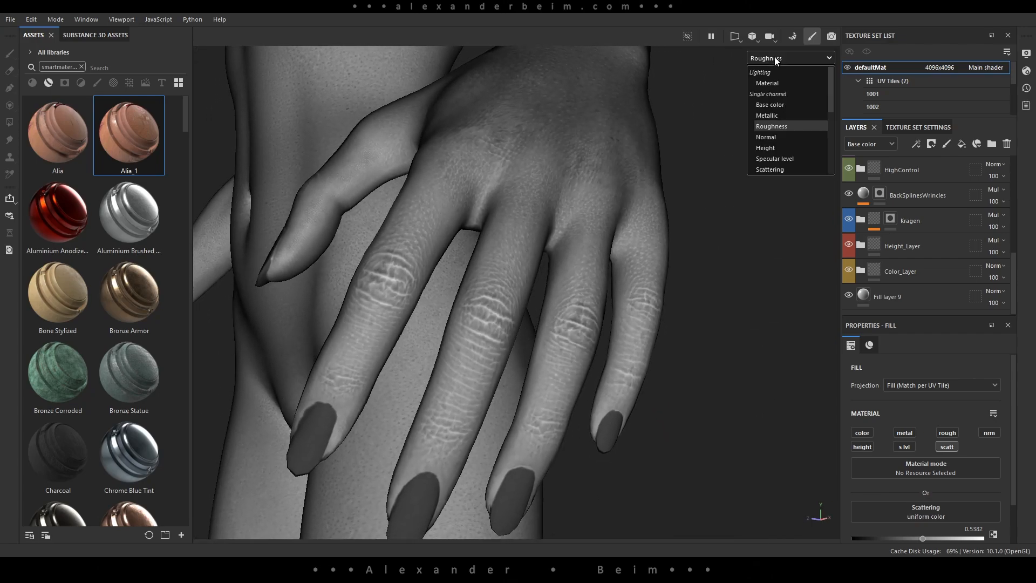
click(784, 158)
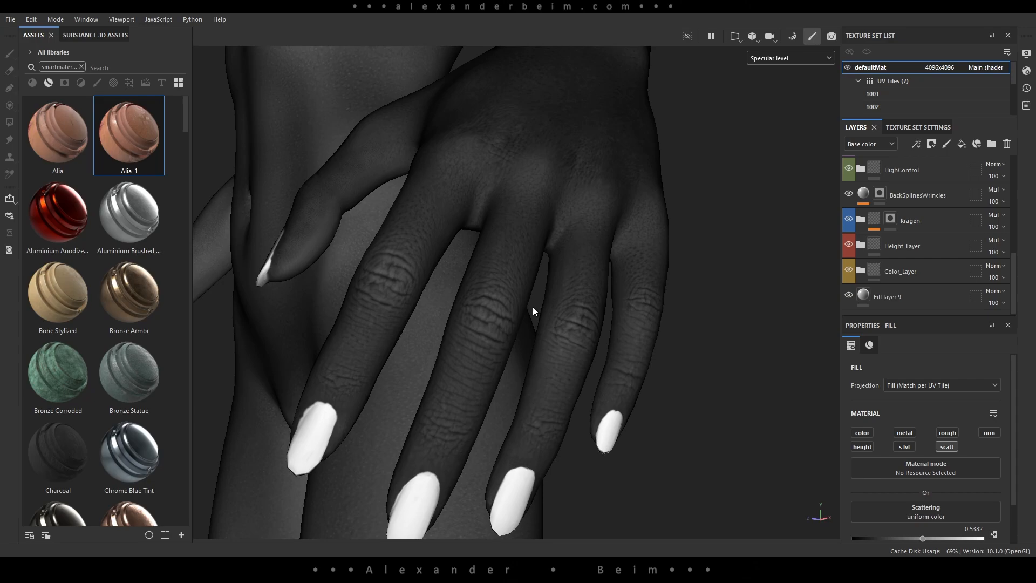
alt+drag(533, 311, 514, 229)
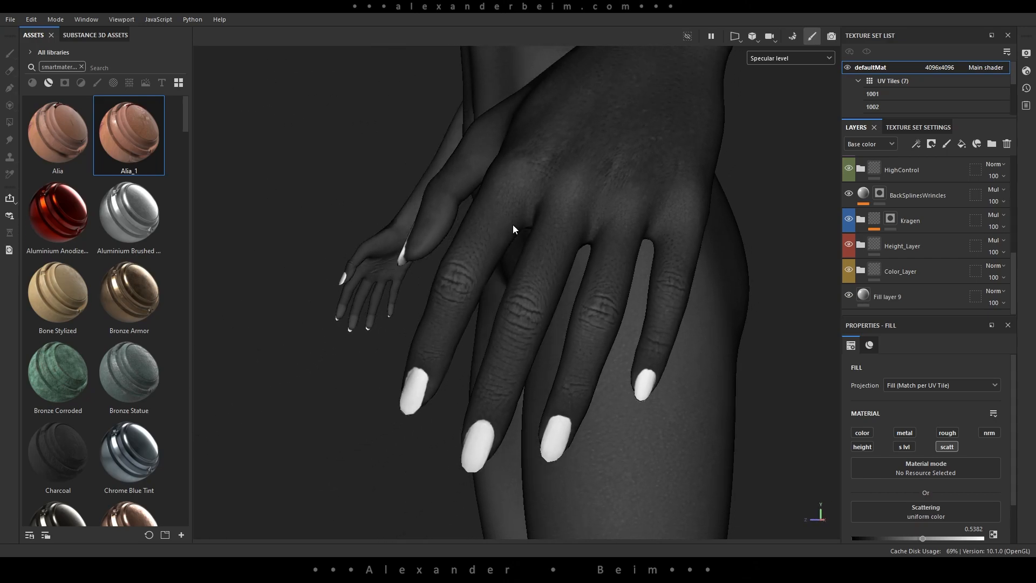
alt+middle_drag(513, 229, 460, 339)
alt+middle_drag(569, 223, 547, 277)
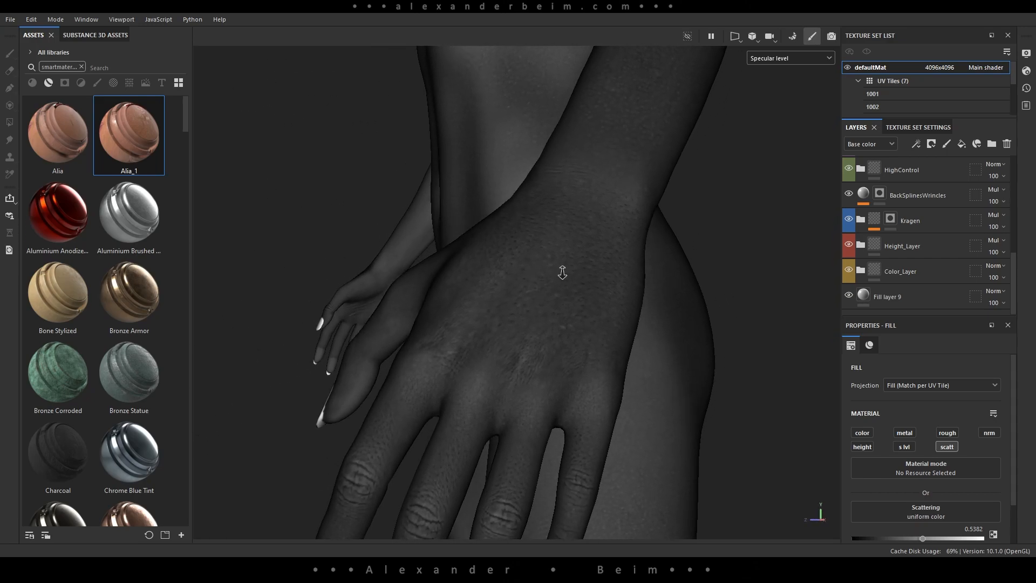
Examine the Specular level channel from the back of the hand over the wrist and up the forearm.
alt+right_drag(563, 272, 1032, 374)
alt+drag(556, 189, 526, 302)
alt+middle_drag(622, 139, 478, 382)
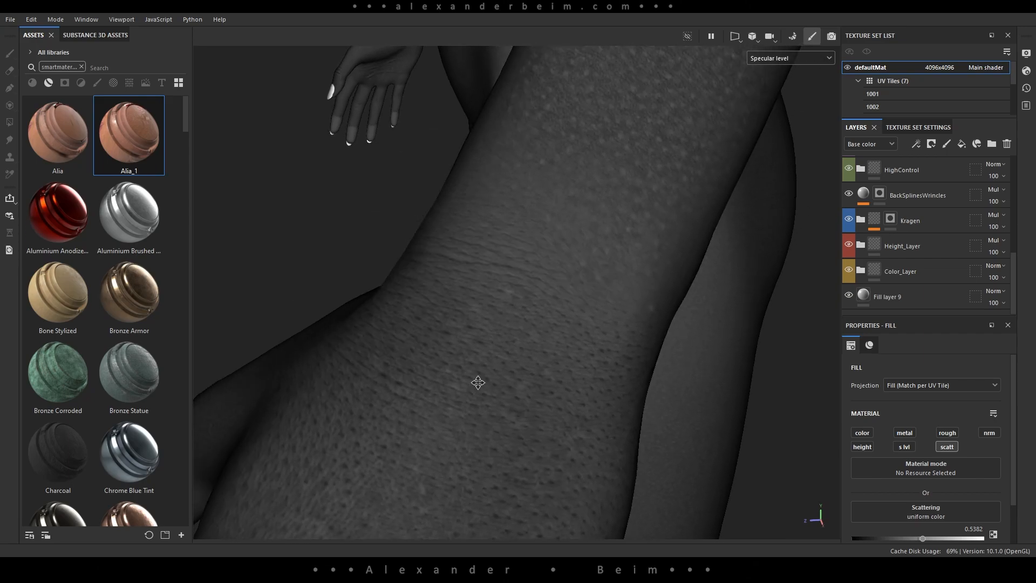
alt+drag(514, 202, 475, 447)
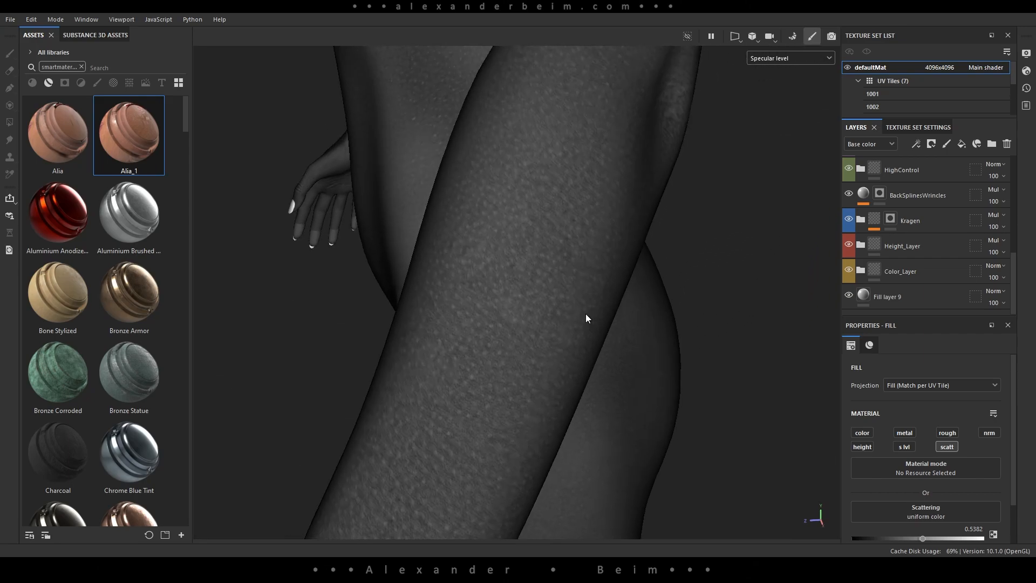
alt+drag(581, 359, 626, 308)
scroll(442, 339, up, 5)
alt+drag(442, 339, 580, 292)
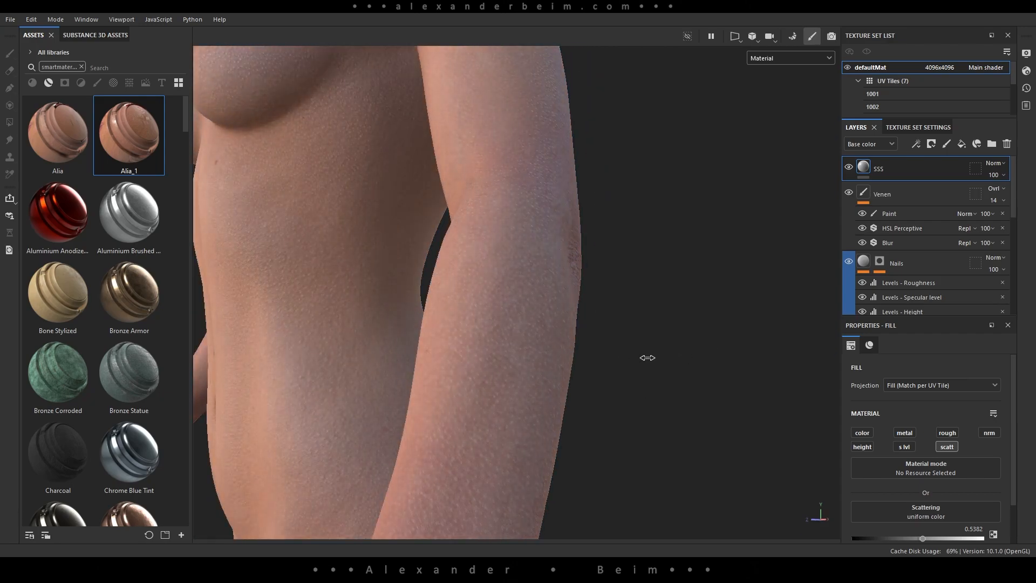
Examine the full Material display of the skin on the arm and torso.
alt+drag(647, 357, 576, 359)
scroll(650, 308, up, 5)
alt+right_drag(576, 358, 532, 361)
alt+drag(532, 361, 578, 405)
alt+middle_drag(578, 405, 652, 264)
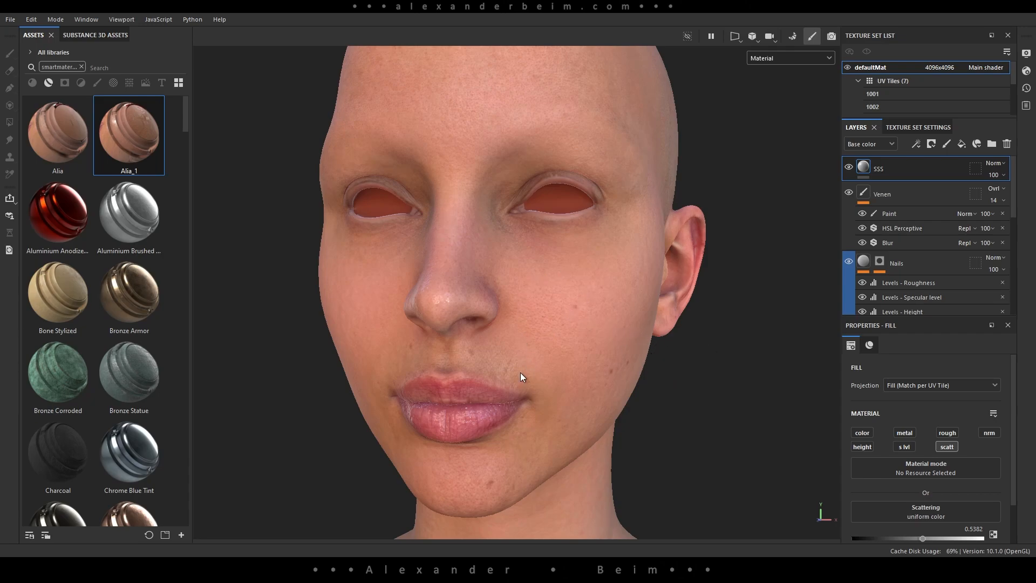
Examine the skin material on the face around the lips, nose, cheek and eyes.
scroll(506, 377, up, 5)
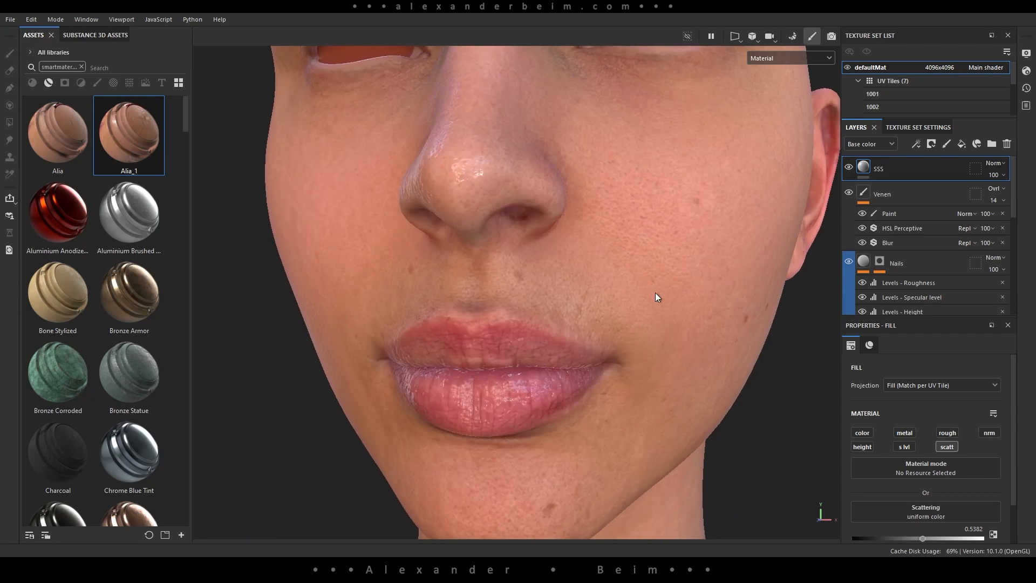
middle_drag(656, 297, 506, 366)
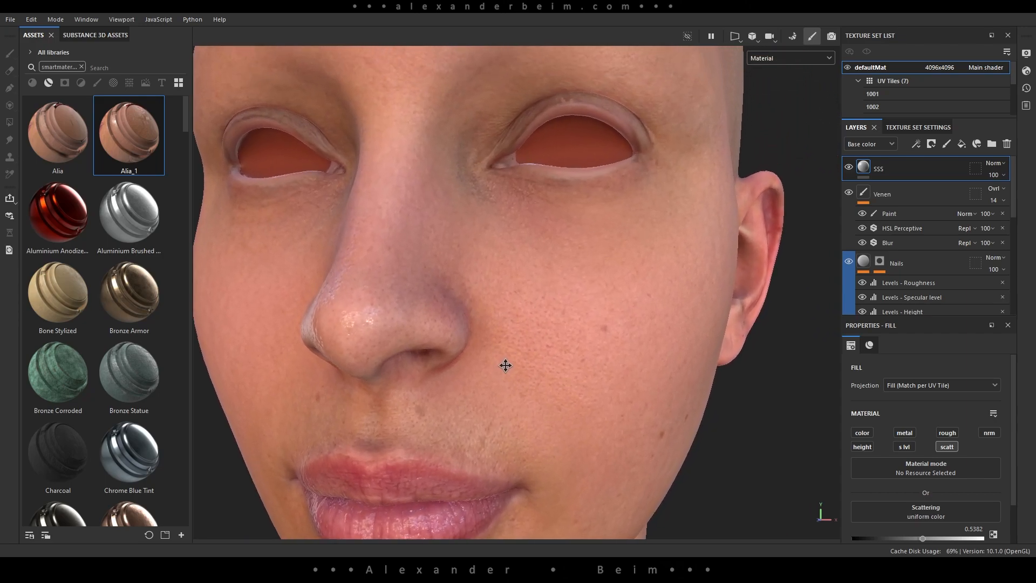
scroll(506, 365, up, 3)
middle_drag(709, 345, 729, 125)
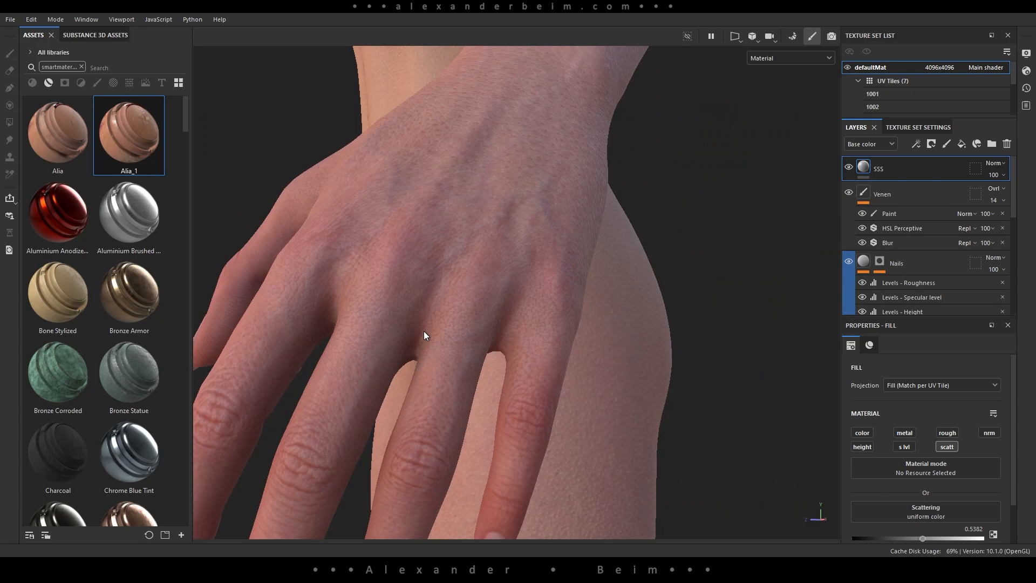
Examine the skin material on the back of the hand, the palm and the knee.
middle_drag(462, 293, 405, 377)
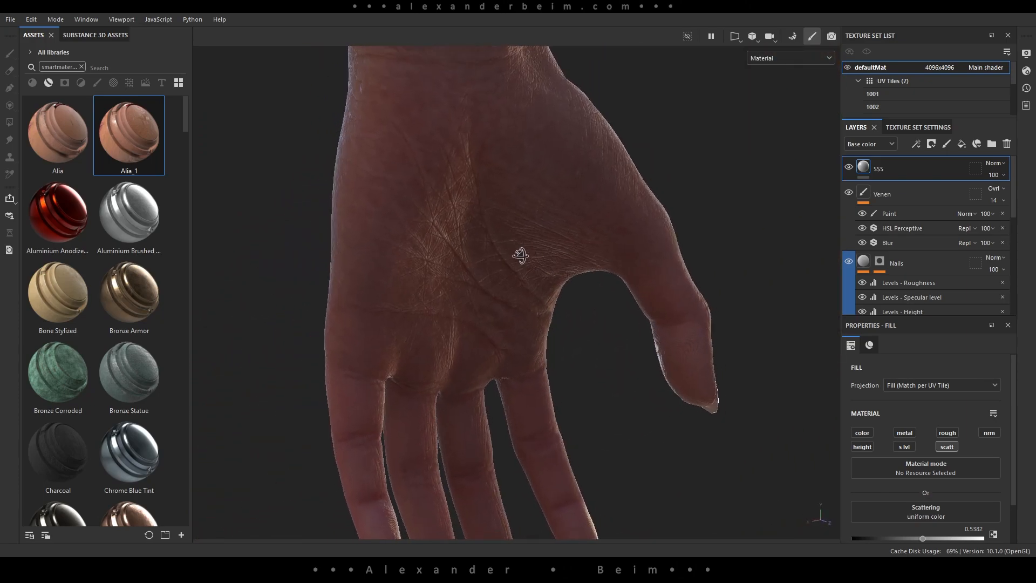
middle_drag(520, 255, 693, 229)
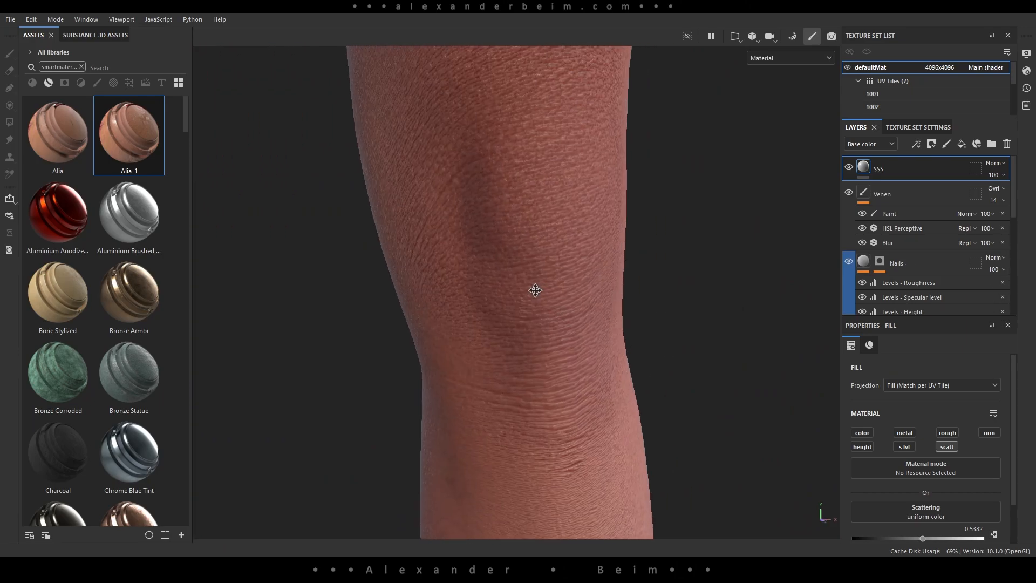
middle_drag(663, 289, 286, 300)
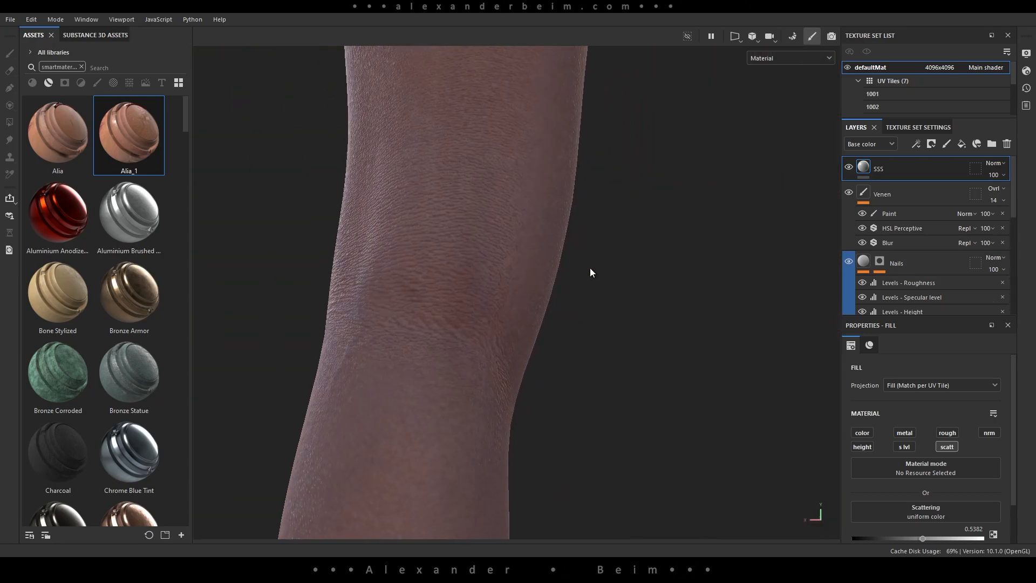
Examine the fine skin surface of the character from behind, close up and across the shoulders.
middle_drag(590, 272, 691, 550)
alt+right_drag(487, 340, 1031, 474)
alt+right_drag(504, 361, 604, 273)
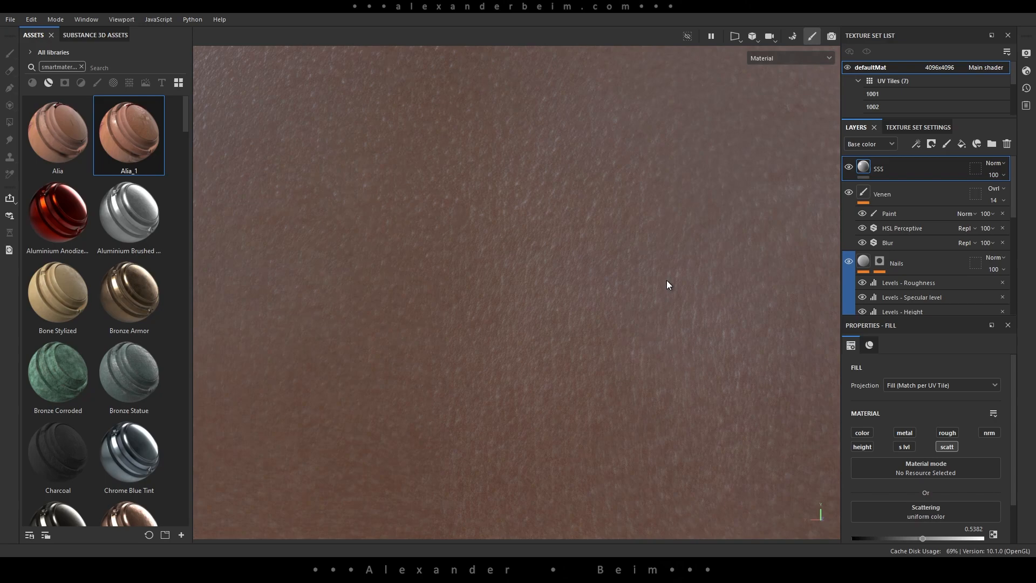
alt+right_drag(668, 285, 527, 400)
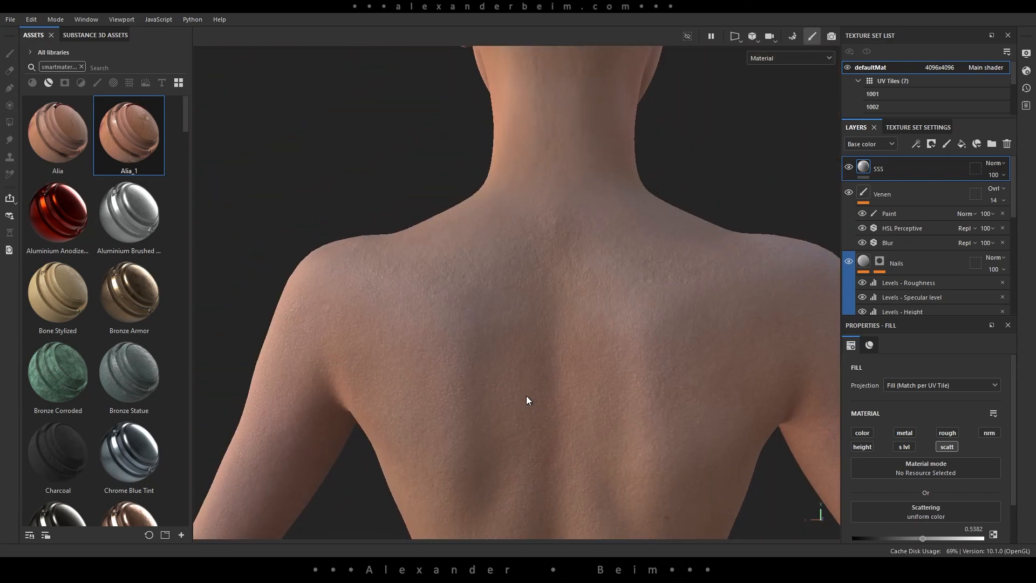
Examine the skin material on the inner elbow, the front of the torso and the side of the hip.
alt+drag(527, 400, 137, 491)
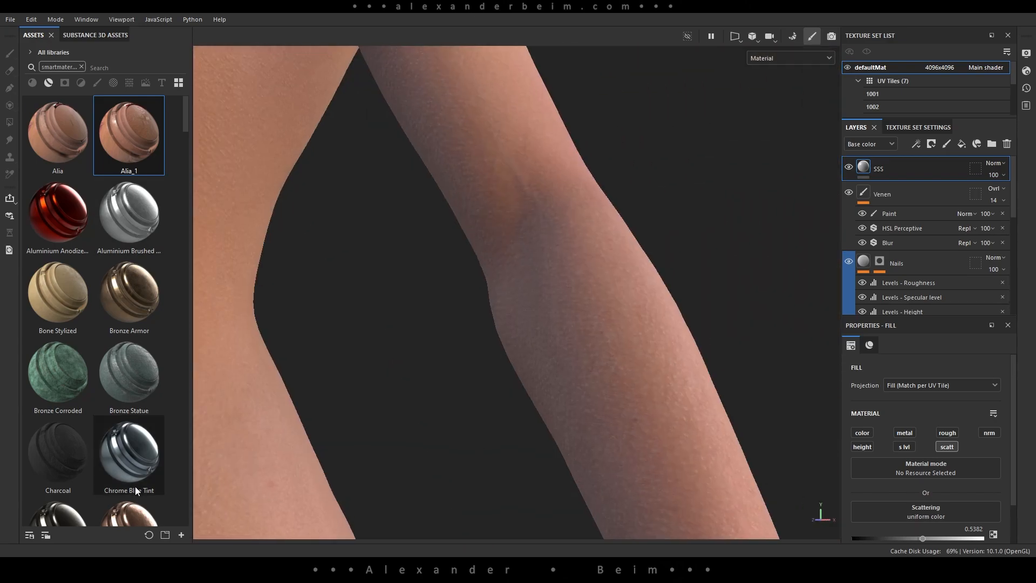
alt+middle_drag(213, 349, 791, 419)
alt+right_drag(704, 363, 659, 370)
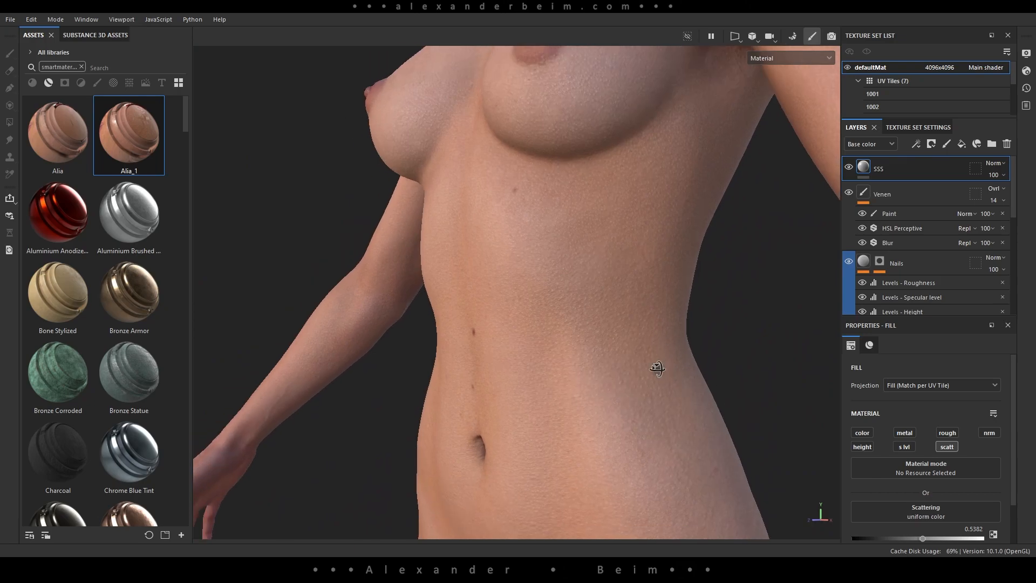
alt+drag(659, 371, 486, 367)
alt+middle_drag(486, 367, 495, 245)
alt+right_drag(494, 245, 414, 294)
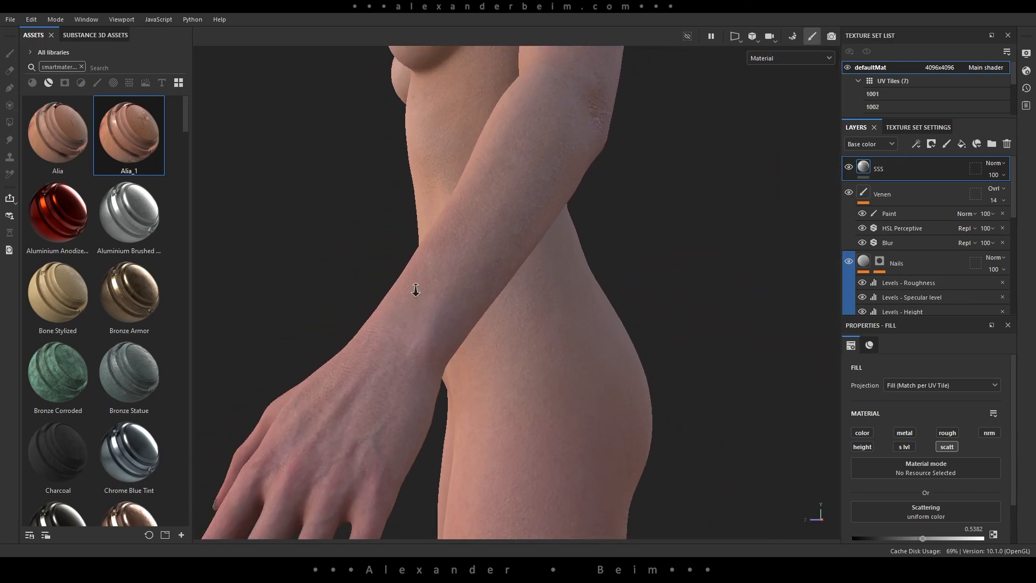
Examine the skin material on the wrist, knuckles, fingers and nails of the hand.
alt+drag(414, 294, 494, 359)
alt+middle_drag(495, 358, 549, 204)
alt+drag(548, 203, 412, 273)
alt+right_drag(412, 273, 634, 338)
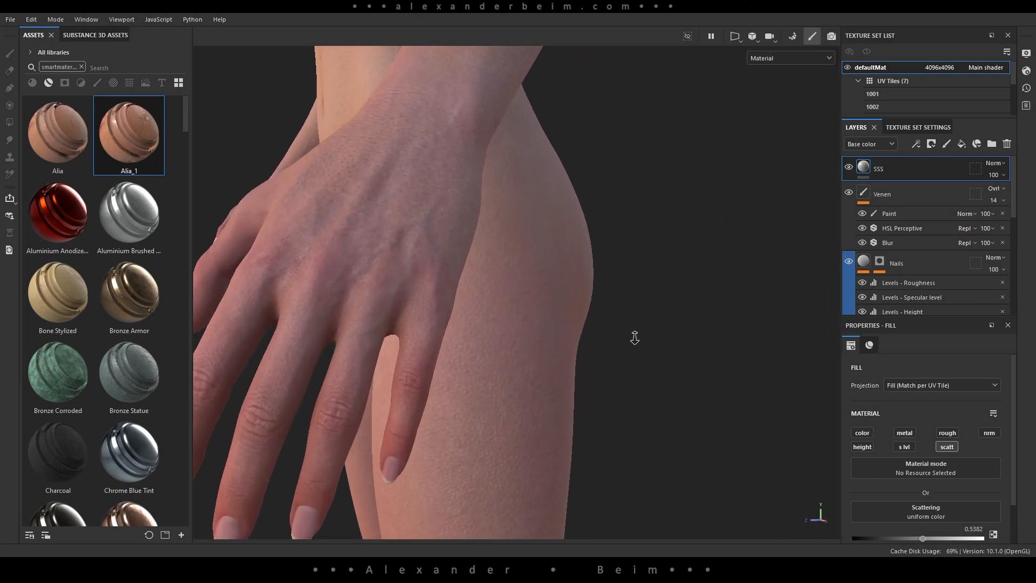
alt+drag(634, 338, 520, 326)
alt+middle_drag(521, 326, 617, 316)
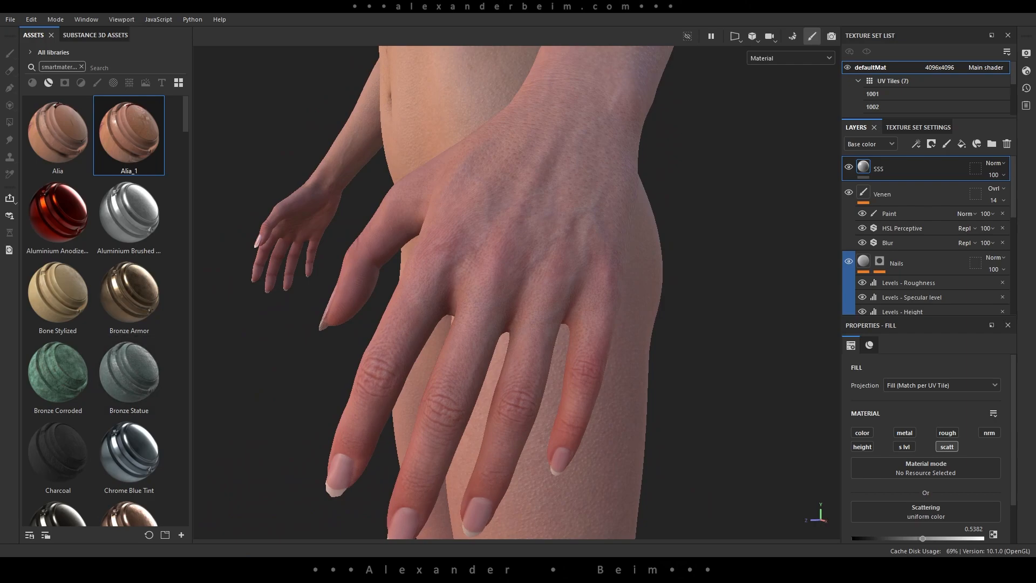
Examine the arm's skin material close up under different viewing and light angles.
alt+drag(493, 235, 466, 399)
alt+middle_drag(486, 164, 465, 548)
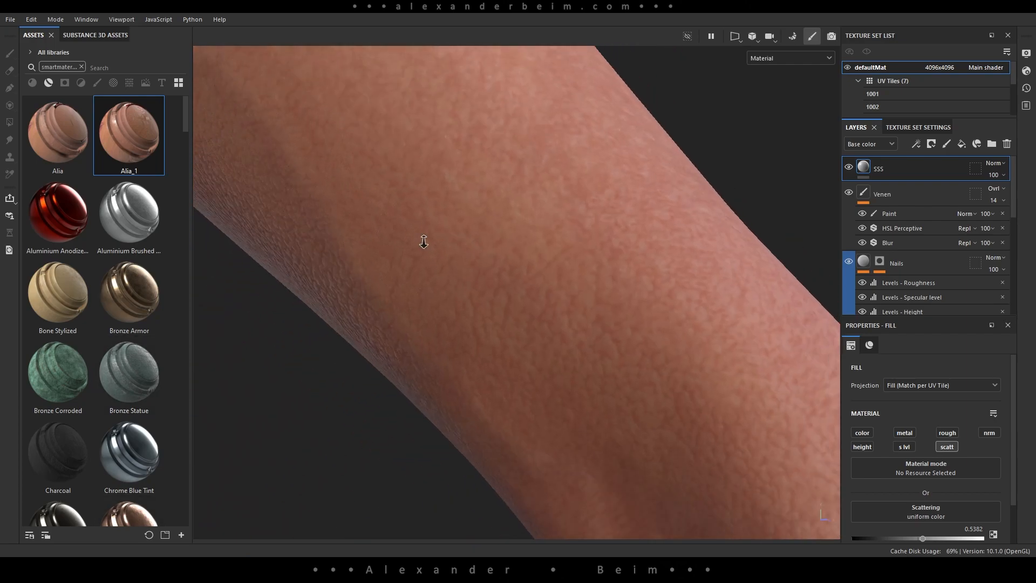
alt+drag(423, 243, 549, 333)
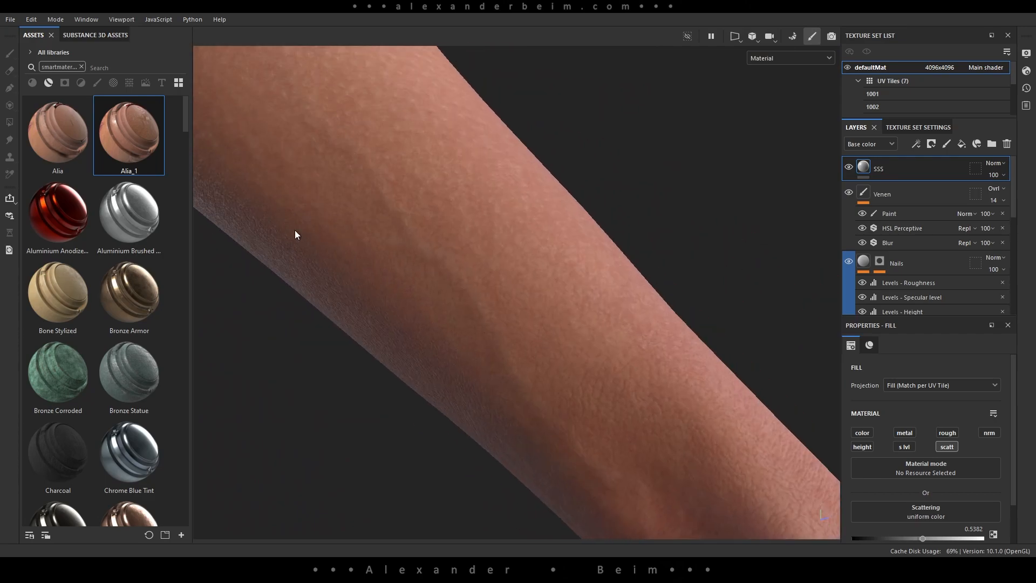
alt+drag(295, 235, 642, 261)
shift+right_drag(642, 261, 618, 270)
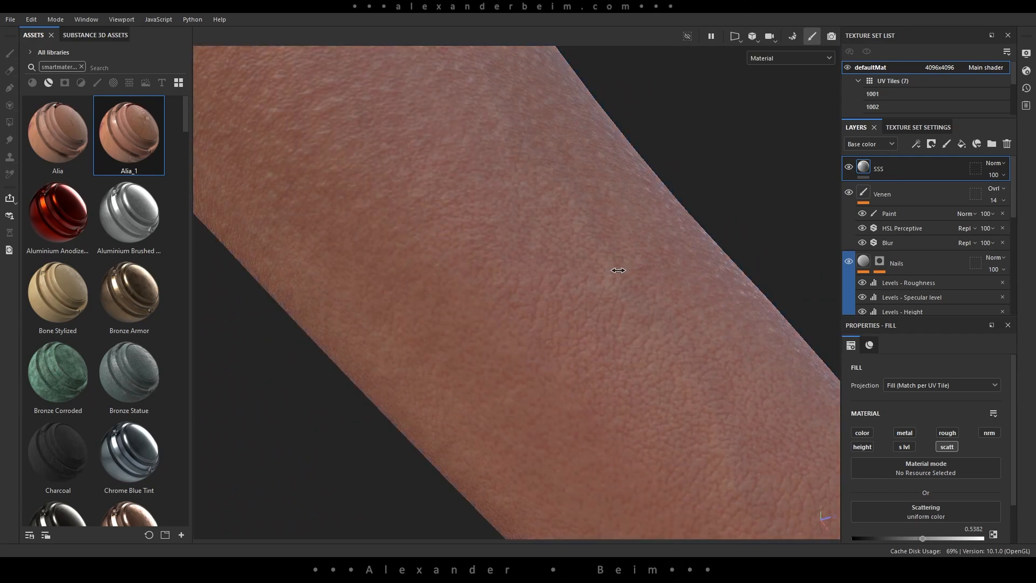
alt+drag(679, 279, 532, 308)
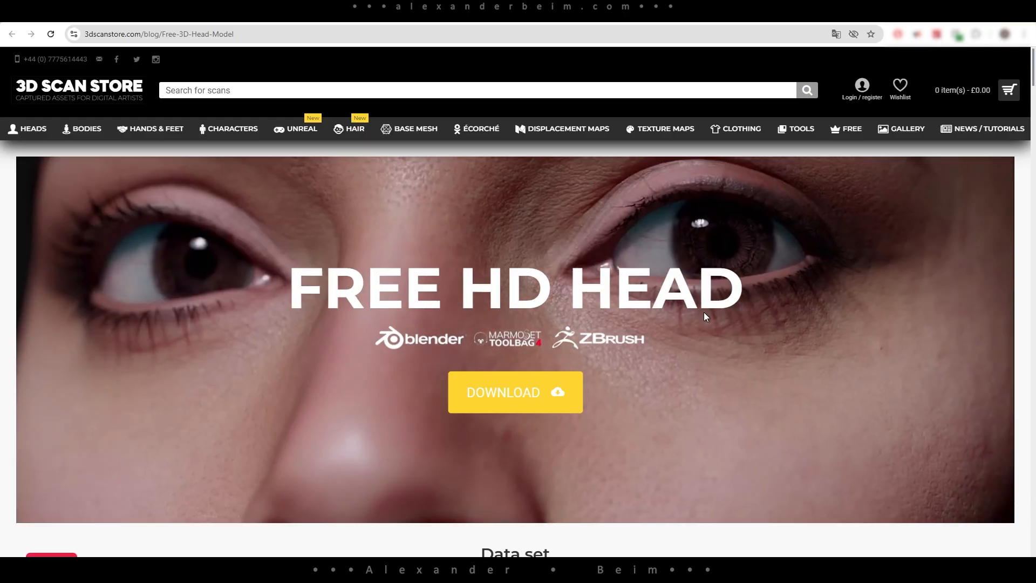
In the browser, review the 3D Scan Store Free HD Head page, including its data set, render gallery, makeup layer and ZBrush source file.
scroll(704, 313, down, 7)
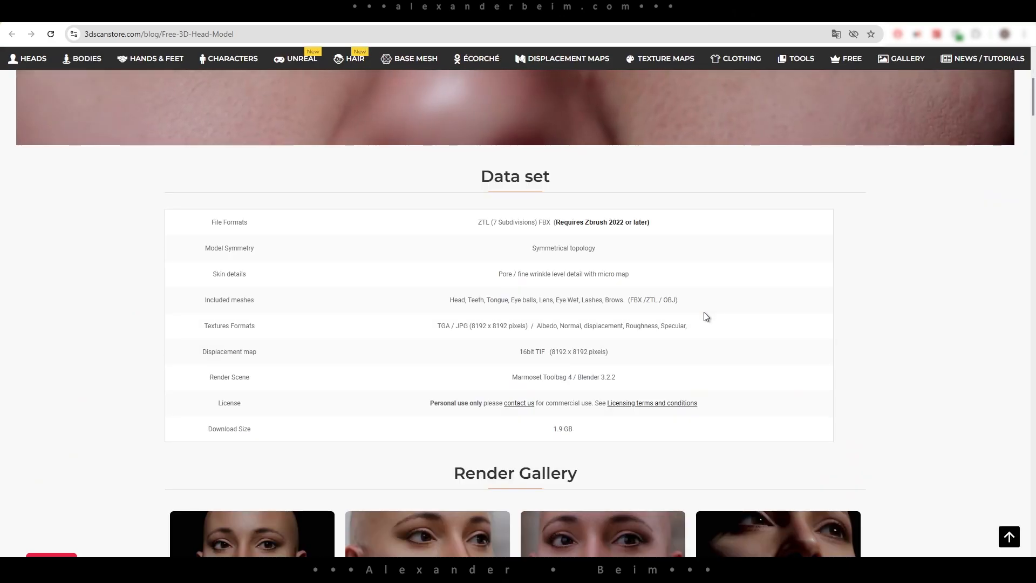
scroll(704, 314, down, 5)
scroll(704, 314, down, 13)
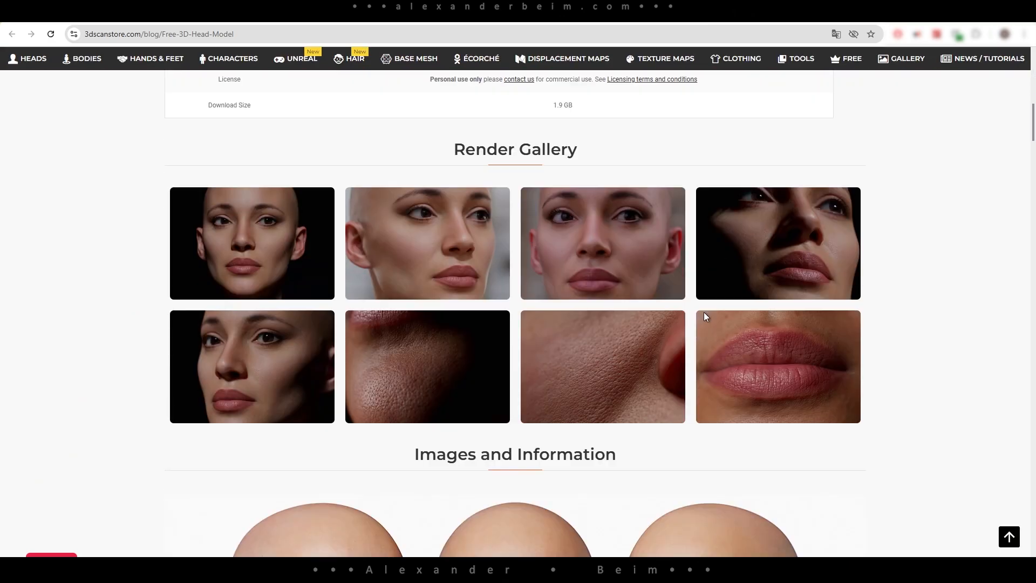
scroll(704, 313, down, 12)
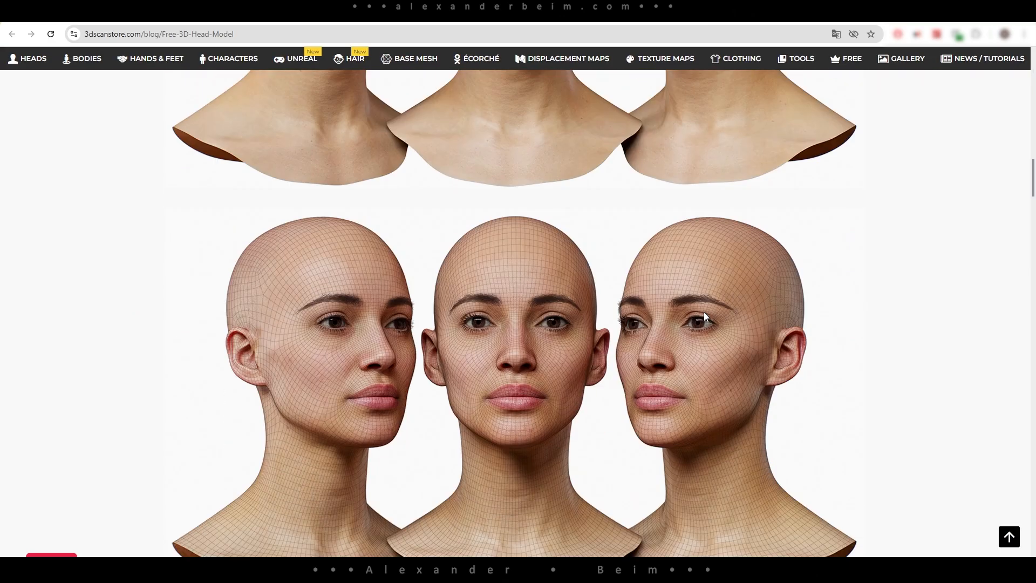
scroll(704, 313, down, 20)
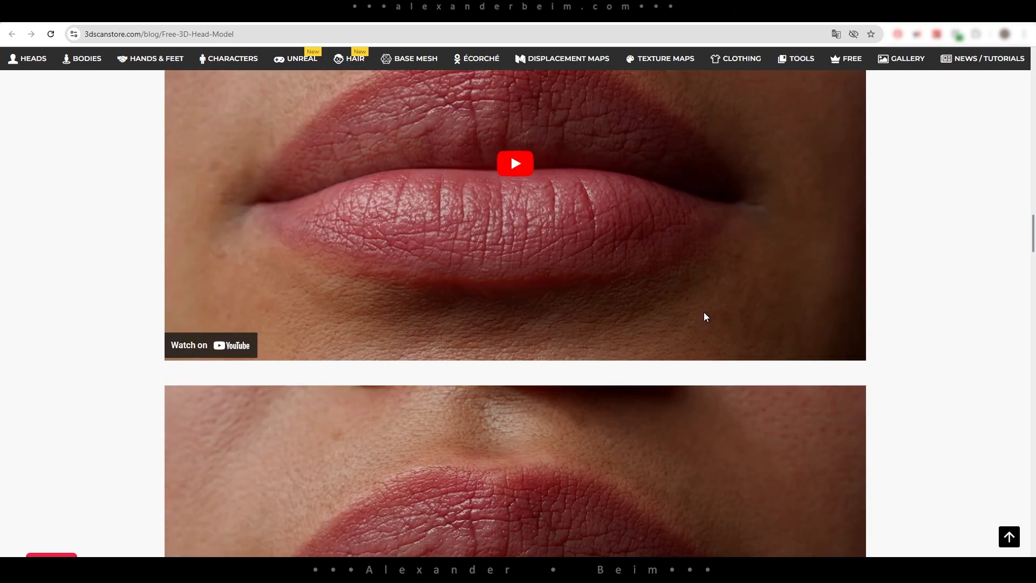
scroll(702, 315, down, 17)
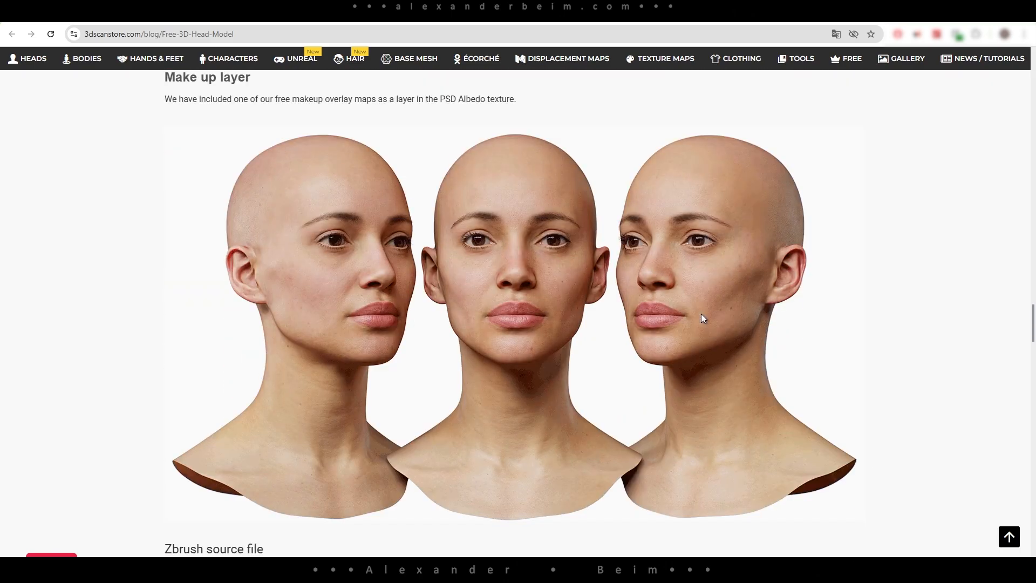
scroll(700, 315, up, 4)
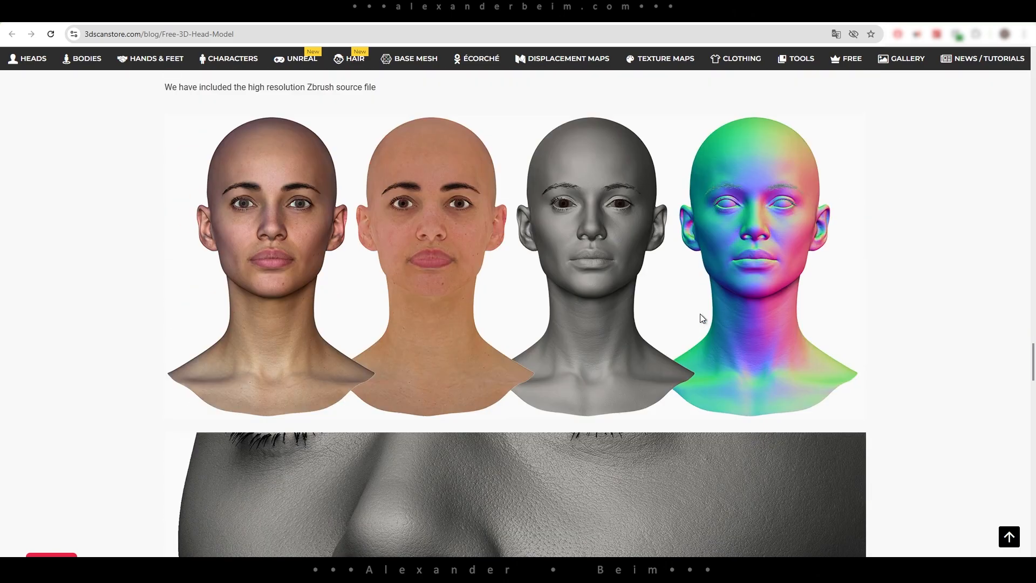
scroll(702, 318, down, 6)
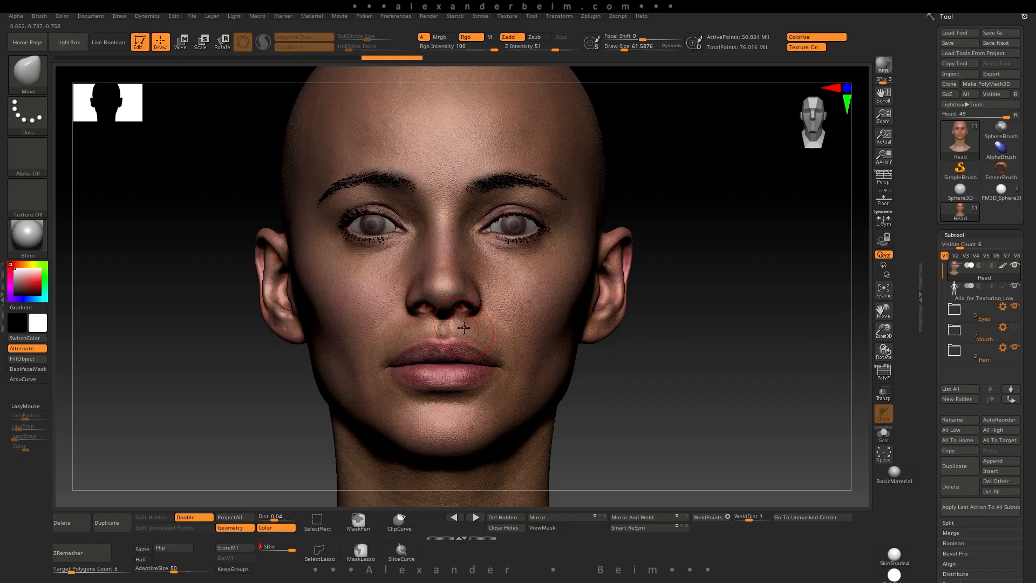
In ZBrush, turn off Colorize and the texture on the Head subtool and examine the sculpted detail around the lips and nose.
ctrl+right_drag(395, 292, 410, 227)
alt+right_drag(666, 439, 564, 378)
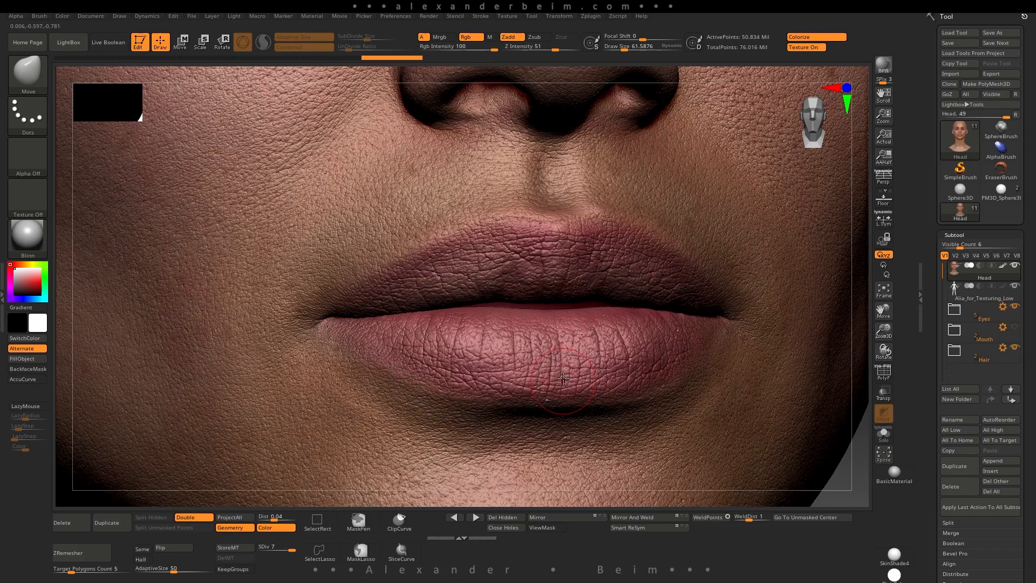
click(810, 38)
click(807, 48)
ctrl+right_drag(597, 301, 475, 179)
right_drag(495, 442, 378, 432)
alt+right_drag(755, 324, 529, 384)
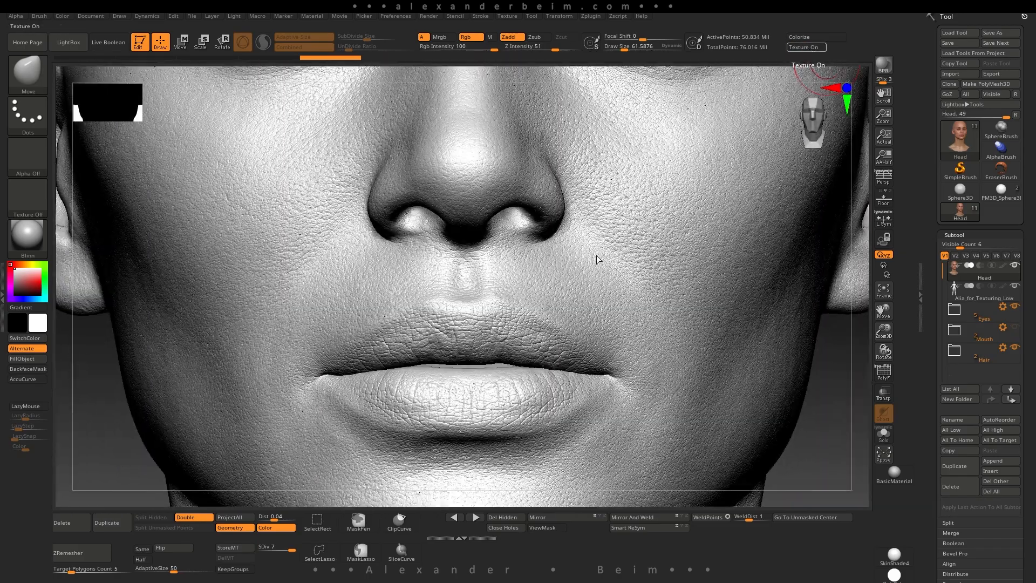
Turn the Head subtool's texture back on and inspect the low-poly body's lower legs and feet.
click(807, 47)
ctrl+right_drag(596, 342, 524, 388)
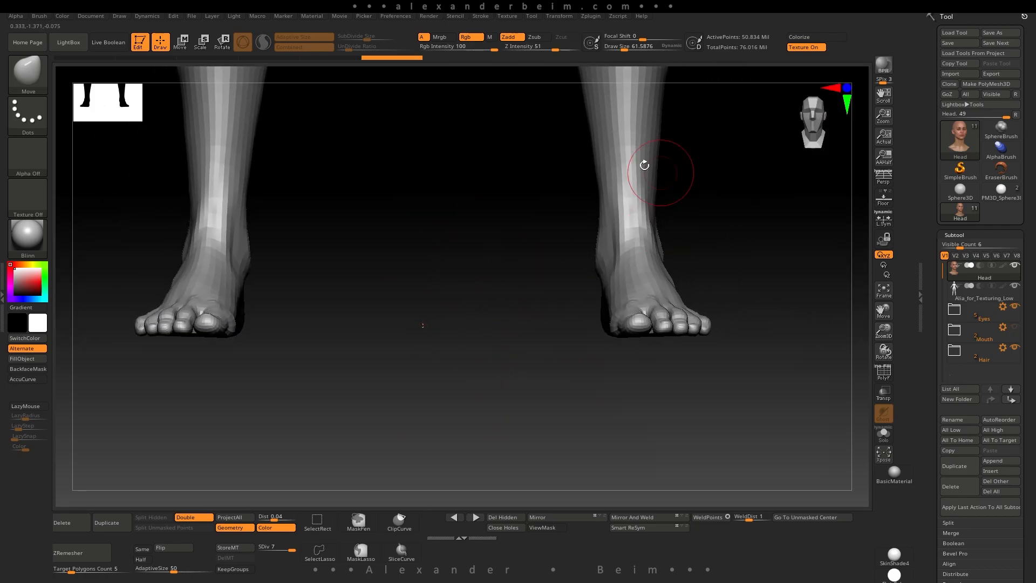
alt+right_drag(488, 370, 501, 468)
ctrl+right_drag(541, 430, 510, 337)
alt+right_drag(605, 354, 615, 364)
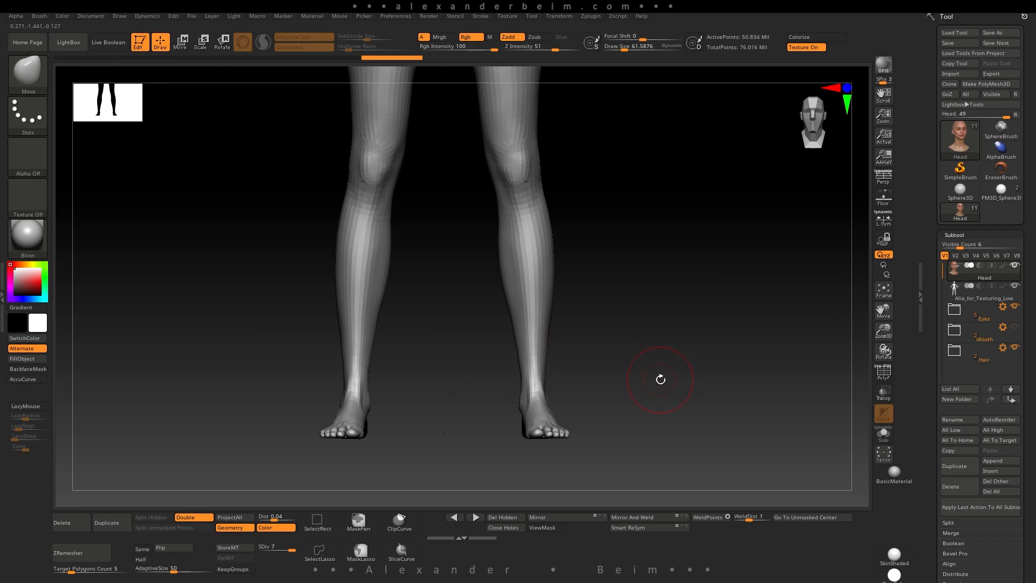
alt+right_drag(479, 427, 338, 143)
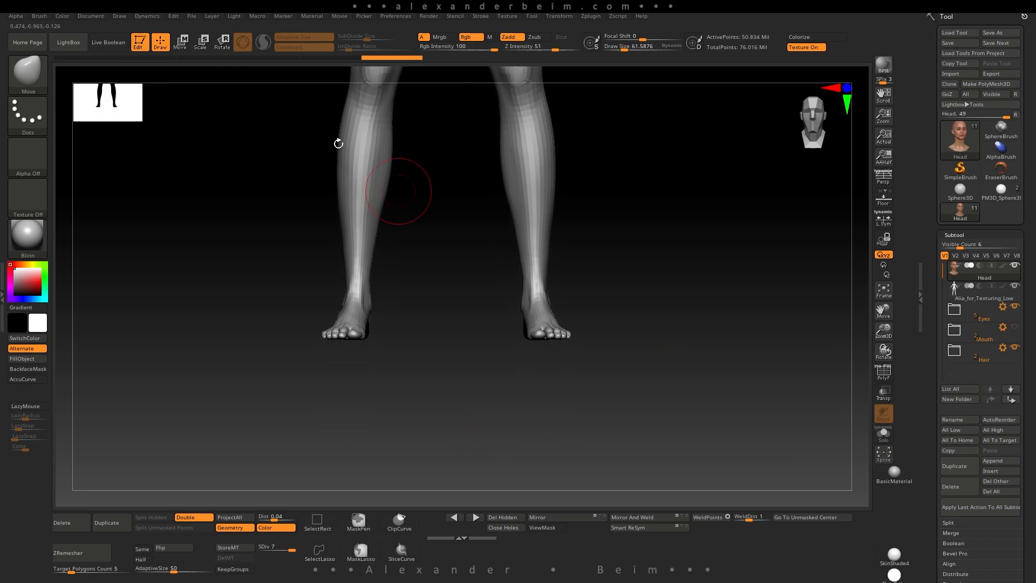
Activate the Move gizmo for the Head subtool and centre it on the unmasked head bust.
click(179, 51)
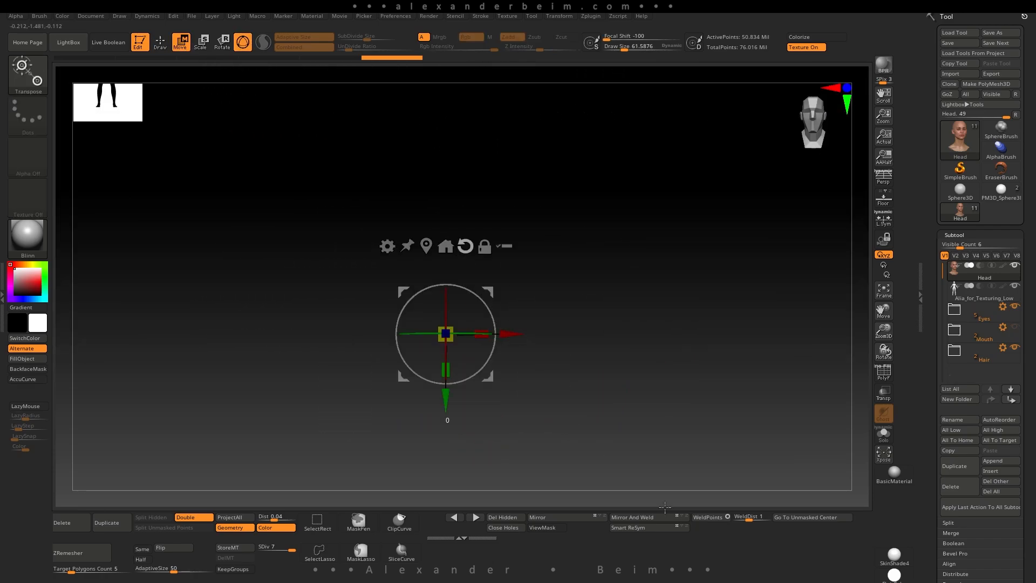
ctrl+right_drag(541, 303, 609, 469)
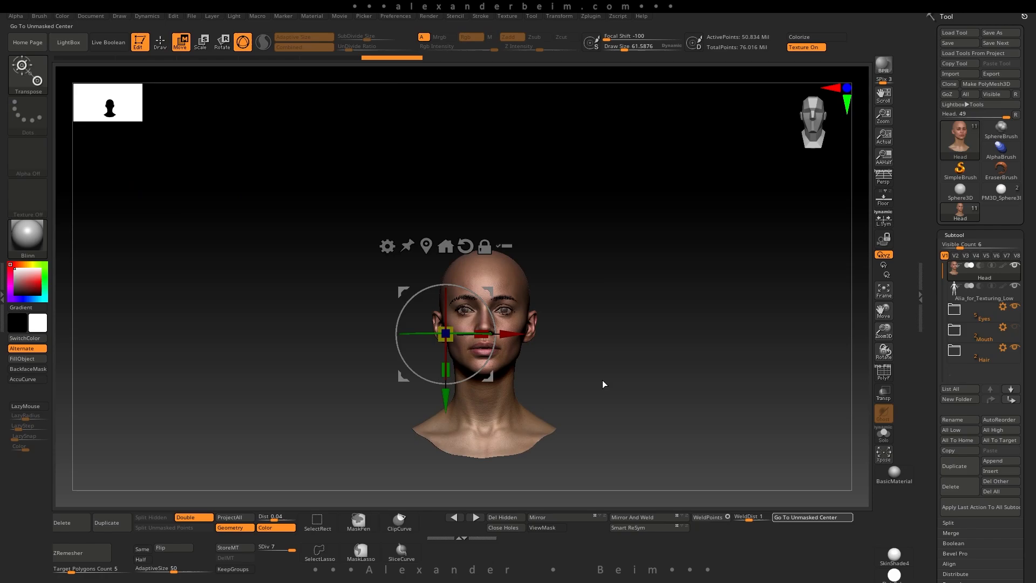
mouse_move(617, 385)
right_down()
mouse_move(607, 383)
mouse_move(639, 393)
mouse_move(628, 385)
right_up()
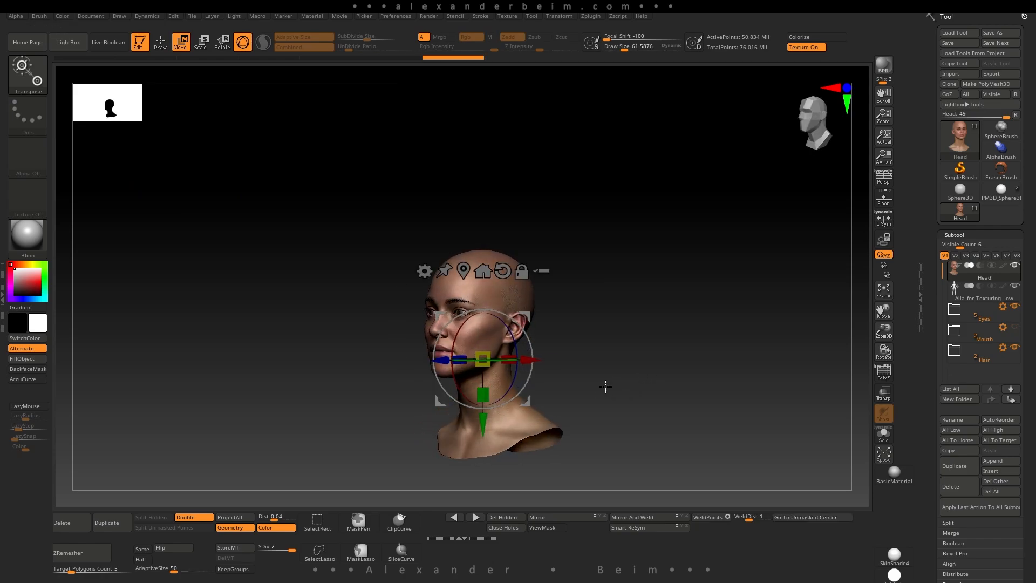
scroll(605, 386, up, 10)
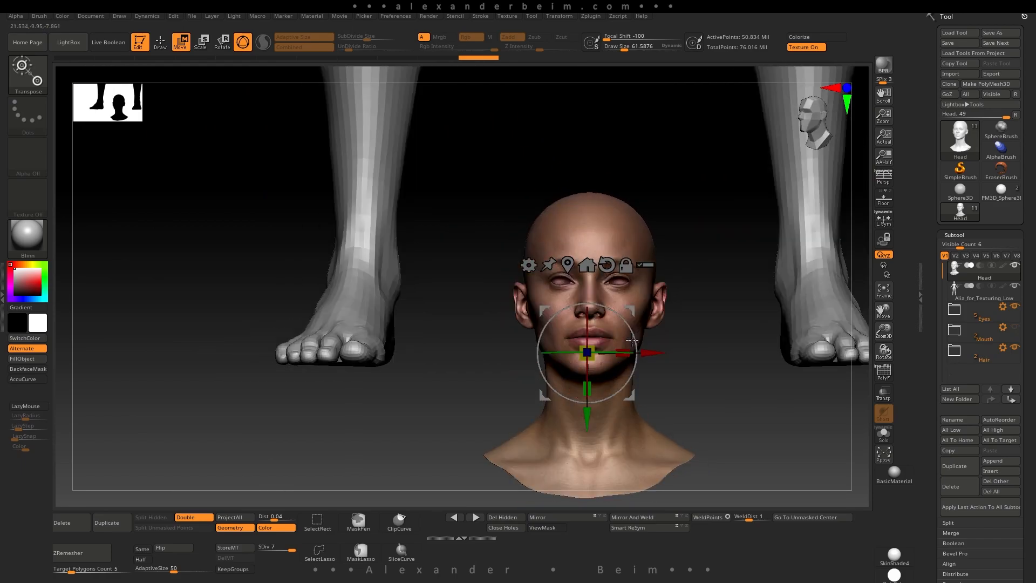
Move the Head subtool up from between the feet to the low-poly body's head, working in profile.
ctrl+right_drag(632, 340, 632, 377)
right_drag(723, 377, 642, 377)
drag(629, 392, 716, 196)
alt+right_drag(716, 195, 658, 454)
drag(658, 454, 654, 124)
alt+right_drag(691, 125, 645, 409)
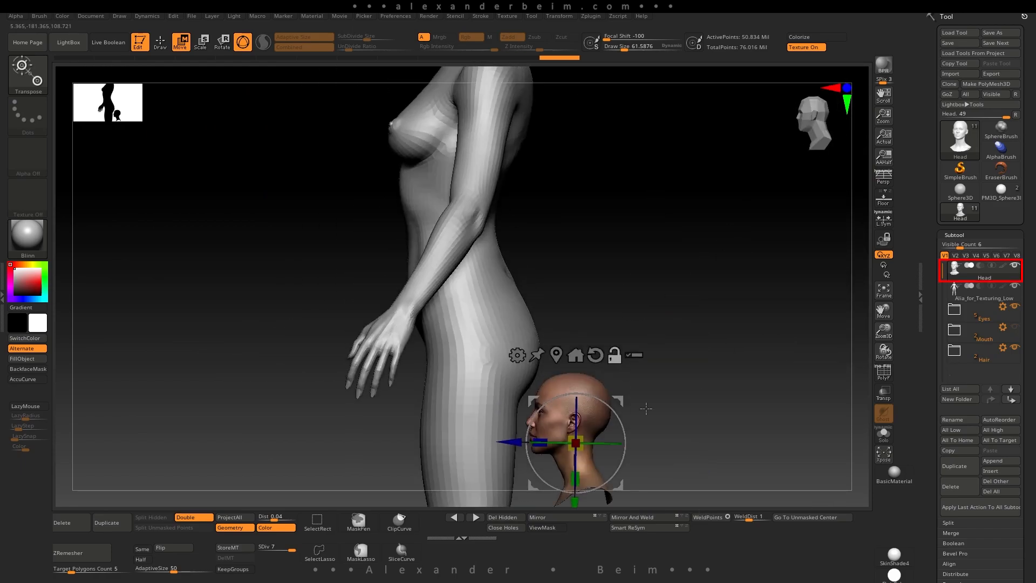
drag(617, 485, 600, 201)
alt+right_drag(702, 215, 686, 421)
drag(602, 450, 602, 242)
ctrl+right_drag(517, 172, 723, 322)
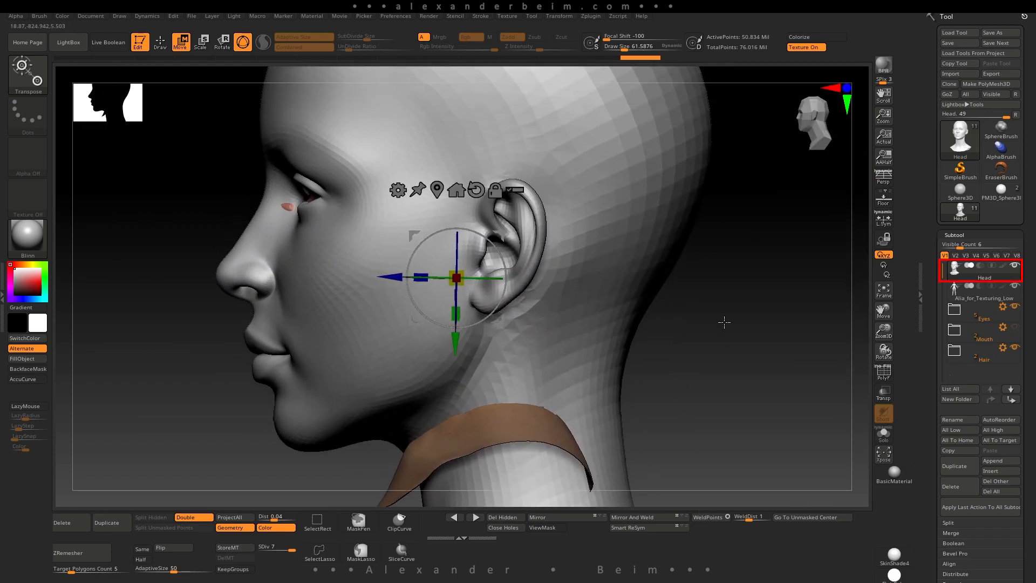
Turn on ghost transparency and align the Head subtool's profile to the body's face, using a gizmo pivot at the nose.
drag(456, 278, 475, 277)
key(shift+t)
alt+right_drag(745, 301, 690, 316)
drag(486, 222, 436, 302)
alt+click(251, 282)
drag(297, 242, 312, 218)
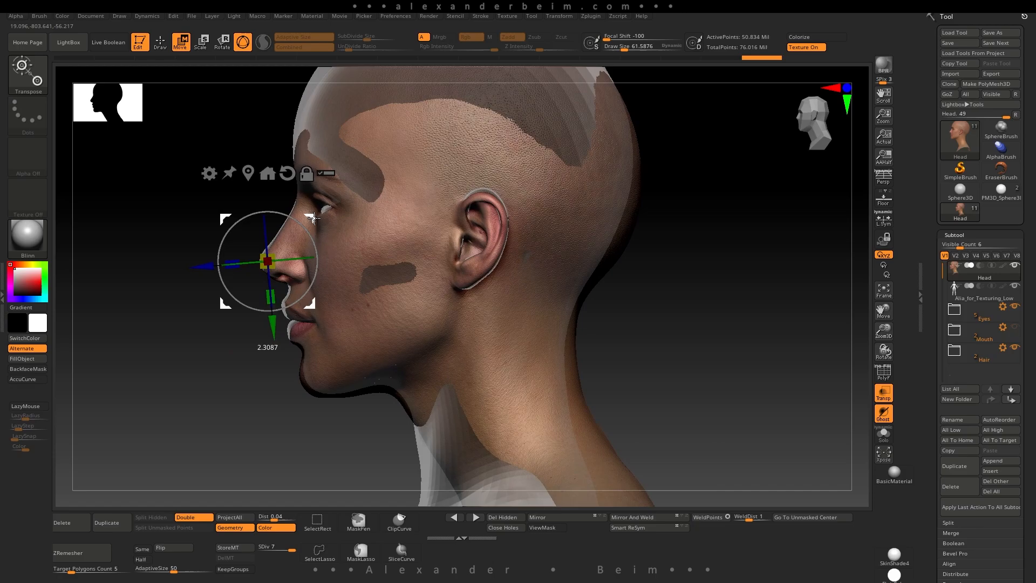
Fine-tune the Head subtool's vertical and sideways position over the body's face in front view.
shift+right_drag(312, 218, 672, 381)
drag(405, 352, 405, 348)
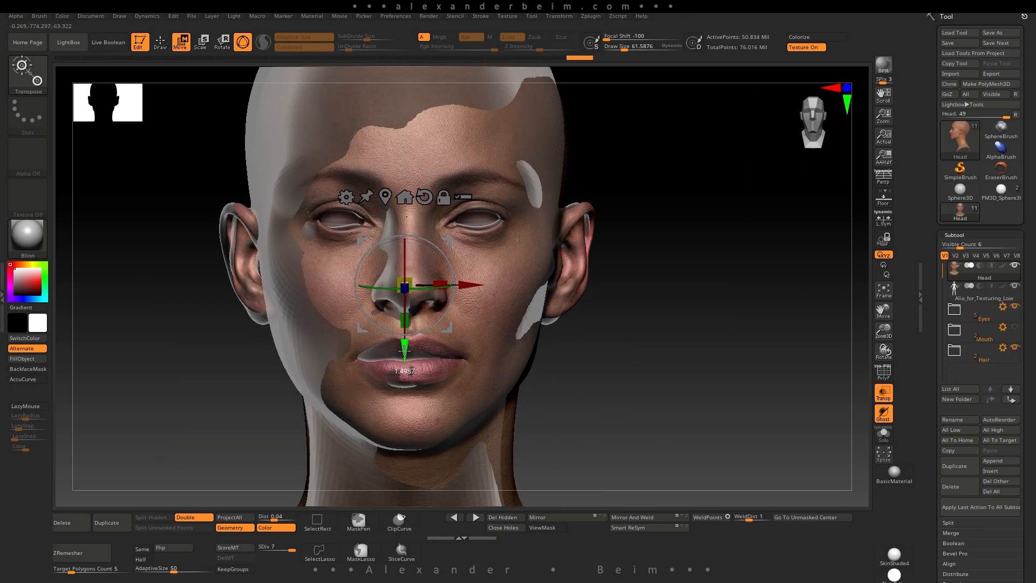
ctrl+right_drag(404, 351, 405, 410)
drag(379, 413, 380, 405)
drag(445, 339, 437, 339)
ctrl+right_drag(437, 339, 740, 392)
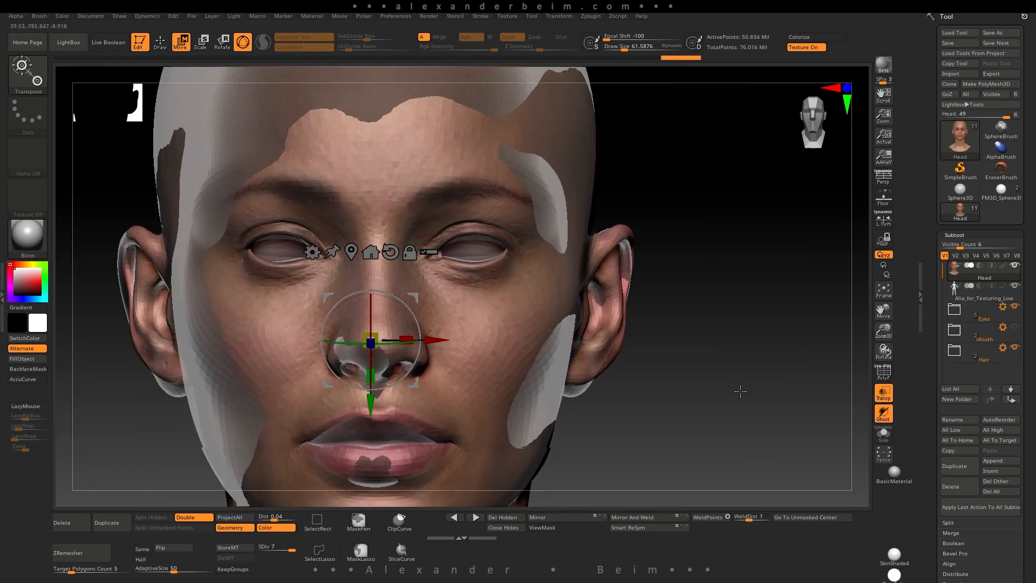
drag(438, 340, 432, 340)
ctrl+right_drag(432, 340, 525, 297)
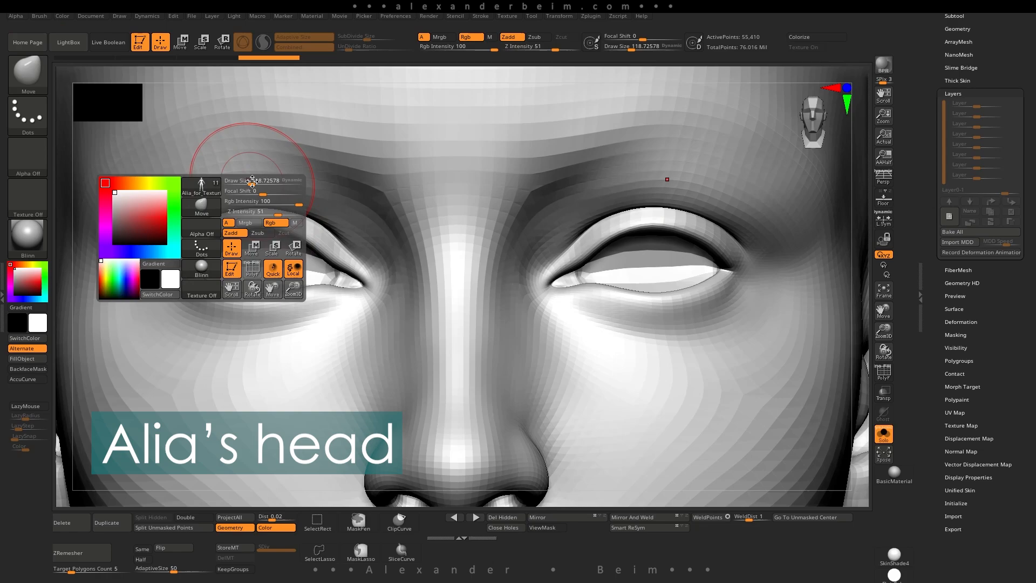
Lower the upper eyelids on the body mesh's face with the Move Topological brush and smooth the lid edges.
drag(252, 182, 262, 182)
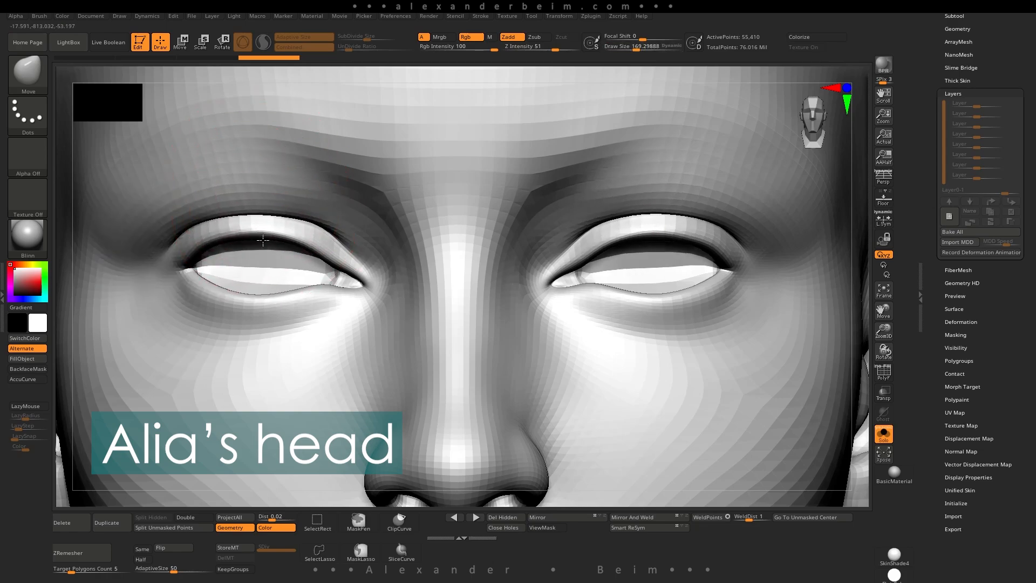
key(b)
key(m)
key(t)
mouse_move(273, 229)
mouse_down()
mouse_move(227, 244)
mouse_move(277, 238)
mouse_move(231, 245)
mouse_move(251, 251)
mouse_move(238, 253)
mouse_up()
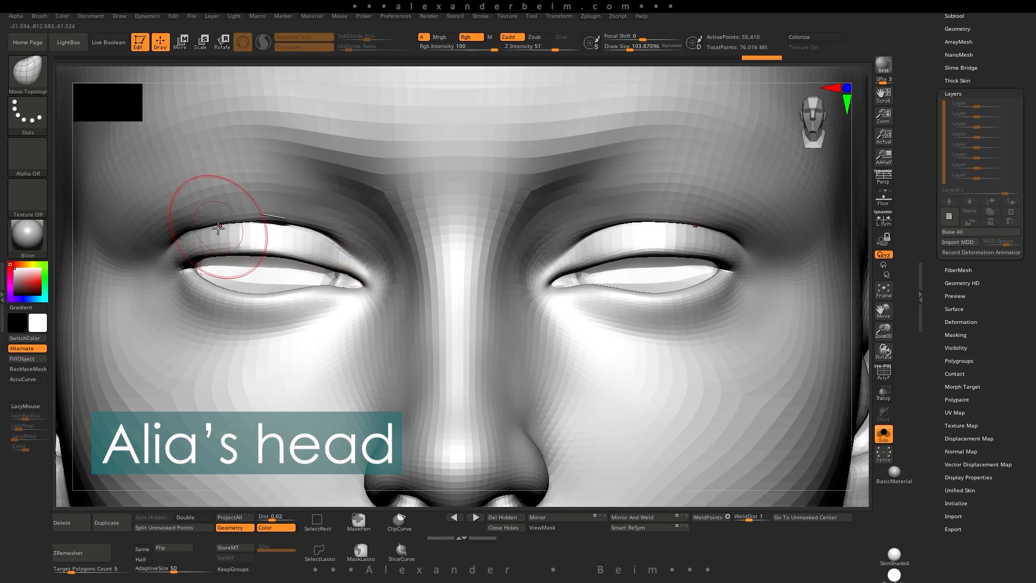
key(space)
key(space)
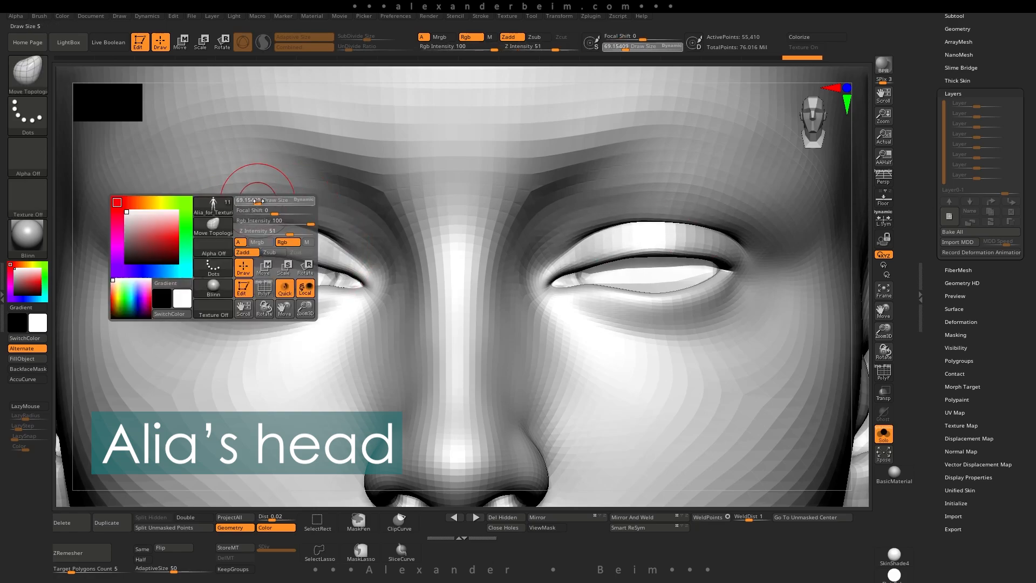
mouse_move(331, 242)
shift+mouse_down()
mouse_move(227, 222)
mouse_move(283, 216)
mouse_move(189, 228)
shift+mouse_up()
key(space)
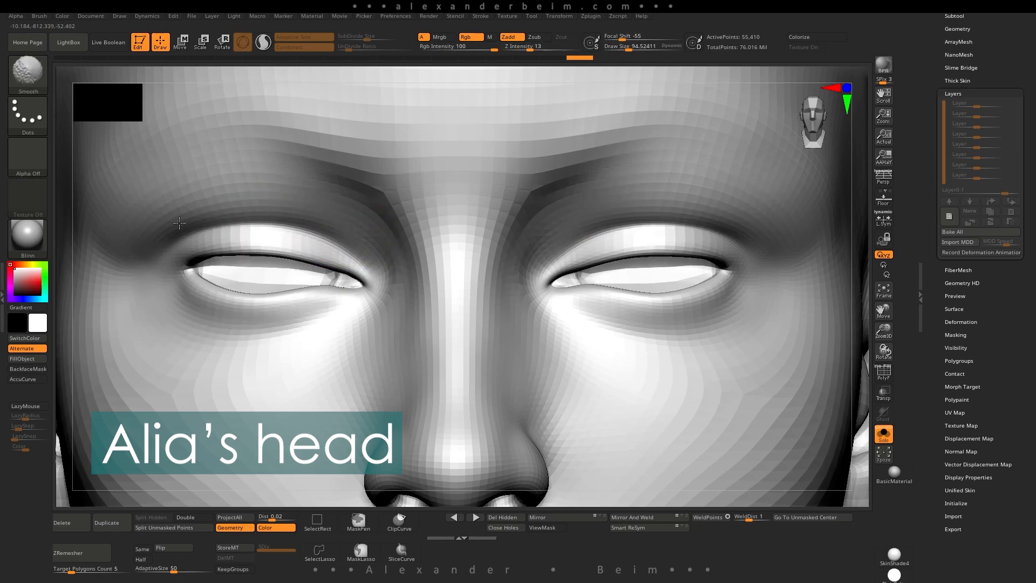
Part the body mesh's lips slightly with the Move Topological brush at draw size 140, smoothing near the mouth corner.
mouse_move(189, 228)
alt+right_down()
mouse_move(397, 120)
mouse_move(459, 326)
mouse_move(374, 283)
alt+right_up()
drag(374, 283, 458, 289)
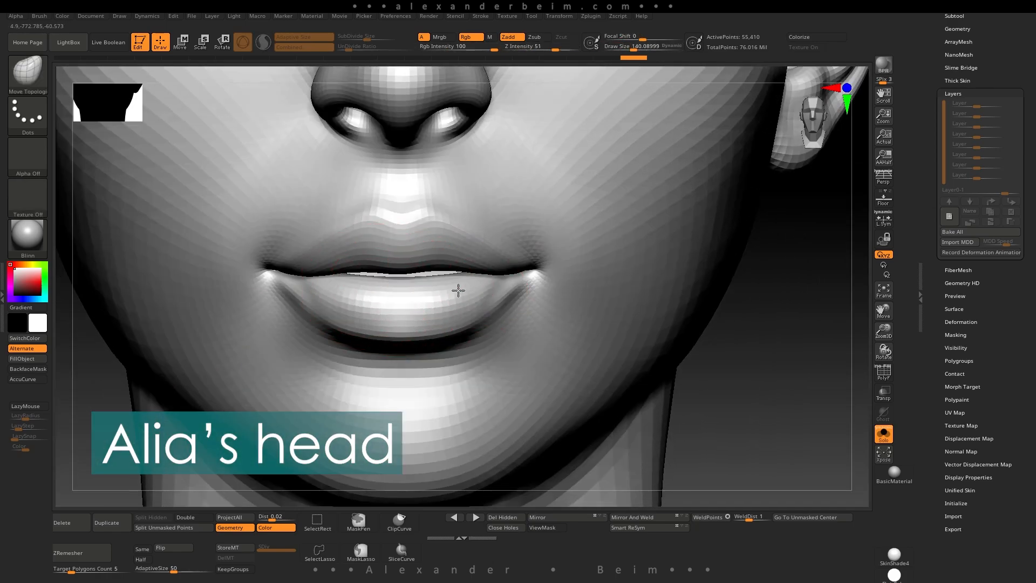
mouse_move(319, 265)
mouse_down()
mouse_move(342, 250)
mouse_move(293, 265)
mouse_move(311, 263)
mouse_up()
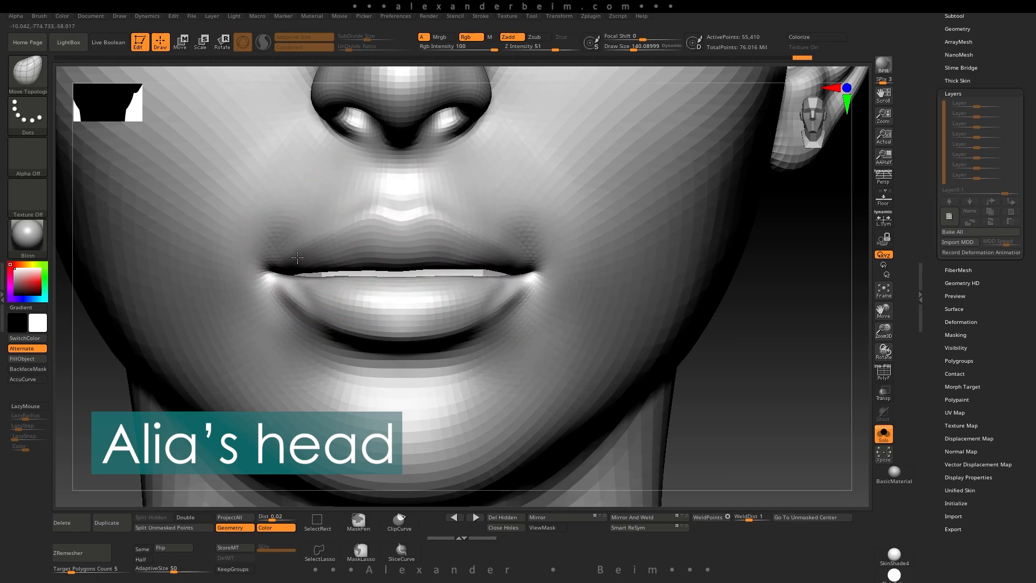
key(shift)
shift+drag(517, 267, 512, 269)
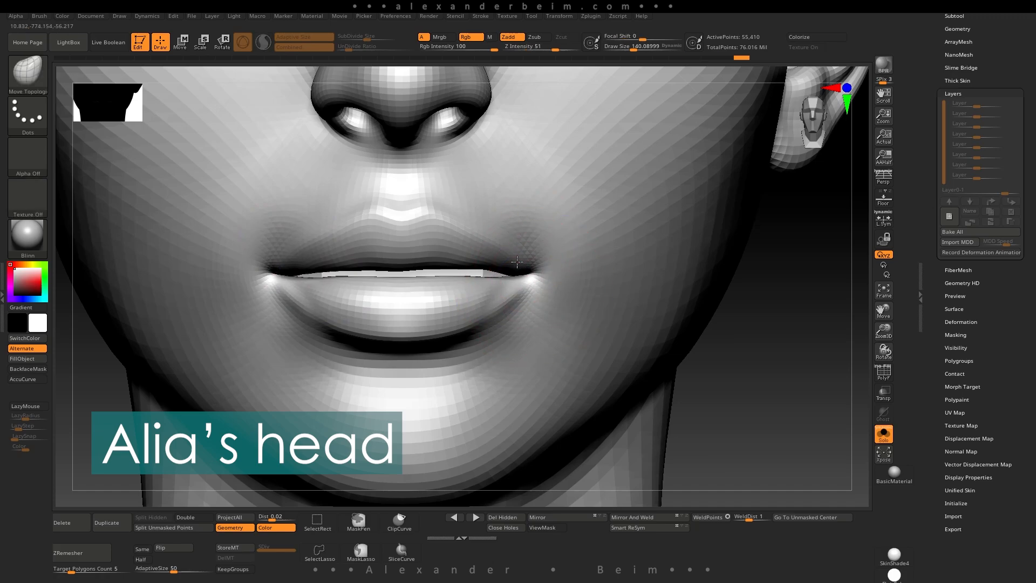
drag(439, 270, 432, 266)
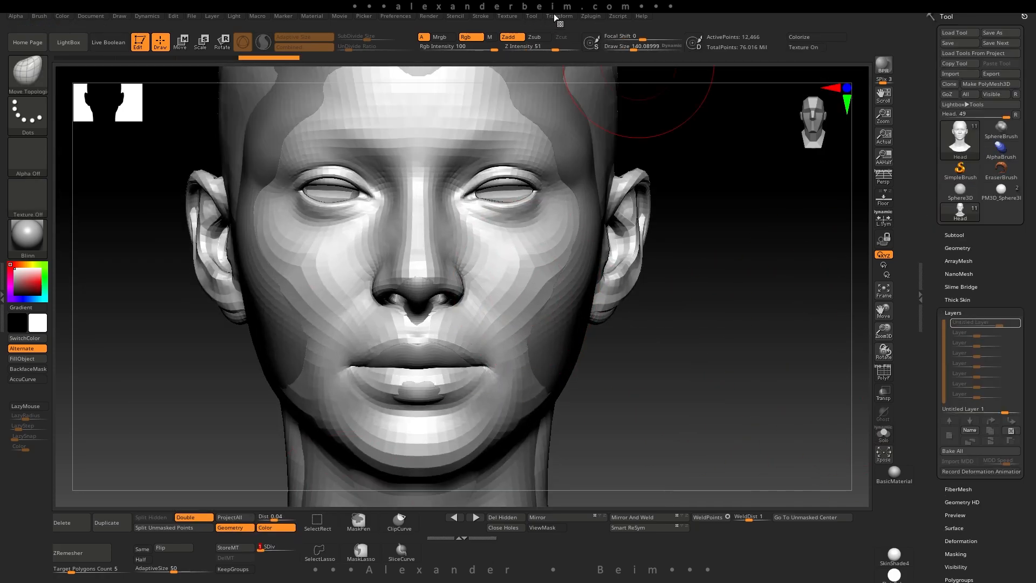
Launch ZWrap for the head and body meshes and set up spline selection with >P< symmetry enabled on both.
click(591, 15)
click(626, 361)
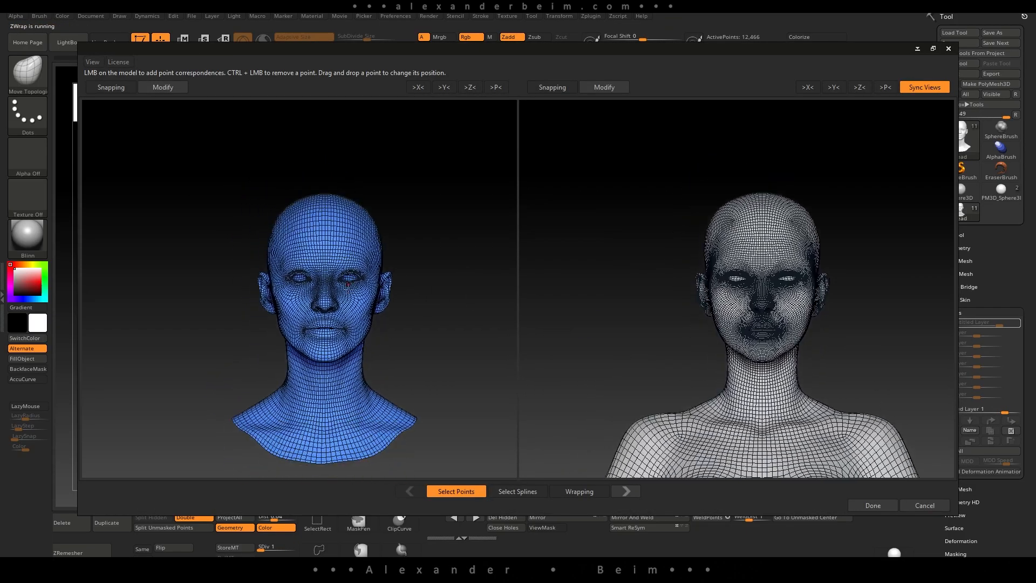
scroll(367, 319, up, 10)
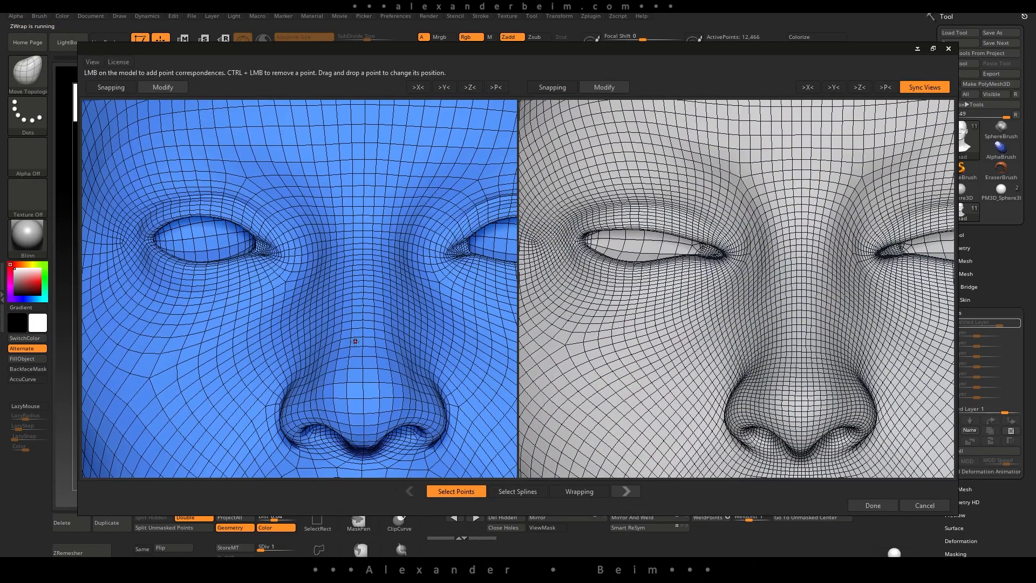
click(518, 491)
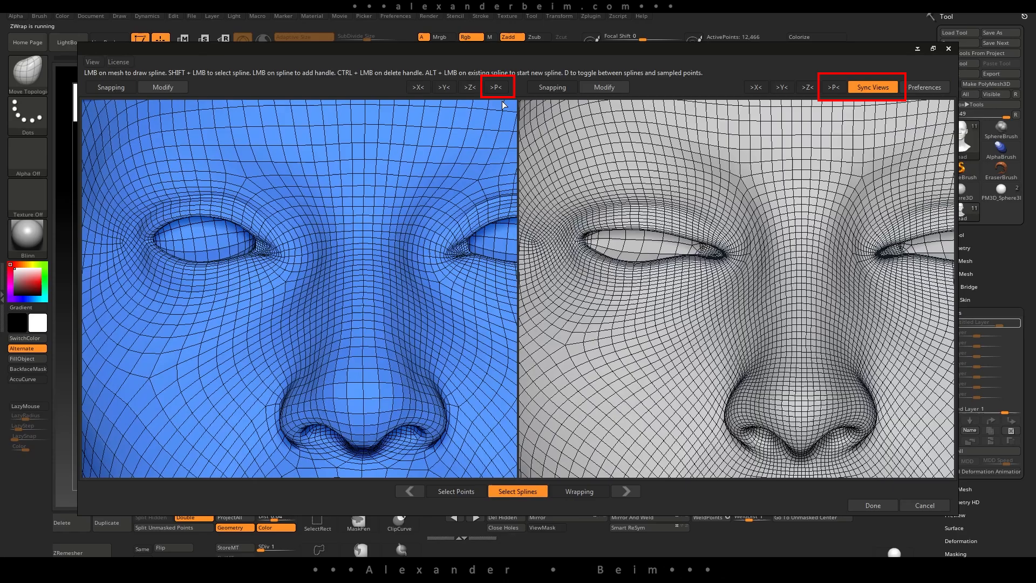
click(496, 87)
click(833, 87)
scroll(324, 270, down, 3)
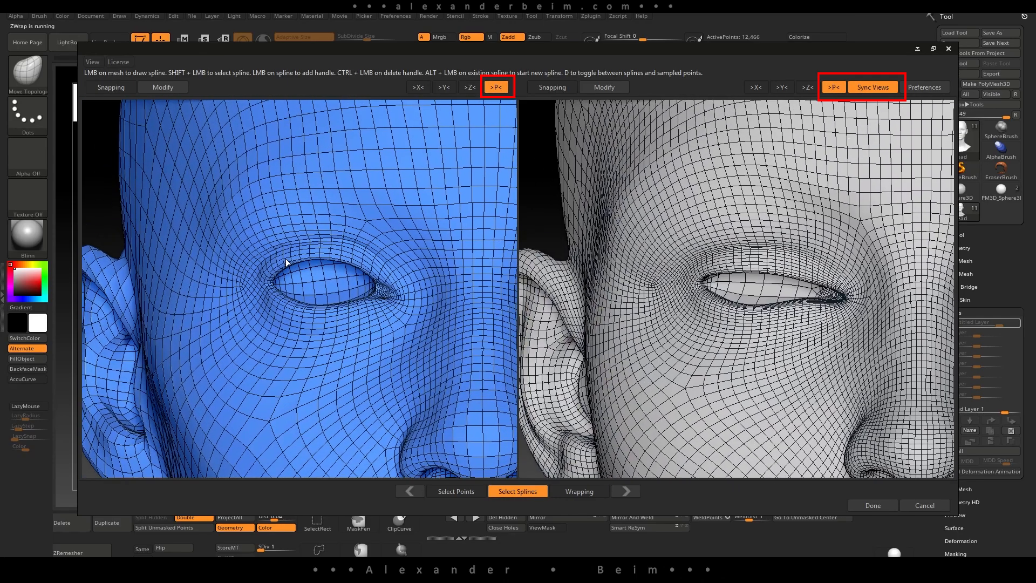
Draw a spline along the upper eyelid edge of the blue scan head, with an extra handle near the outer corner.
scroll(295, 307, up, 8)
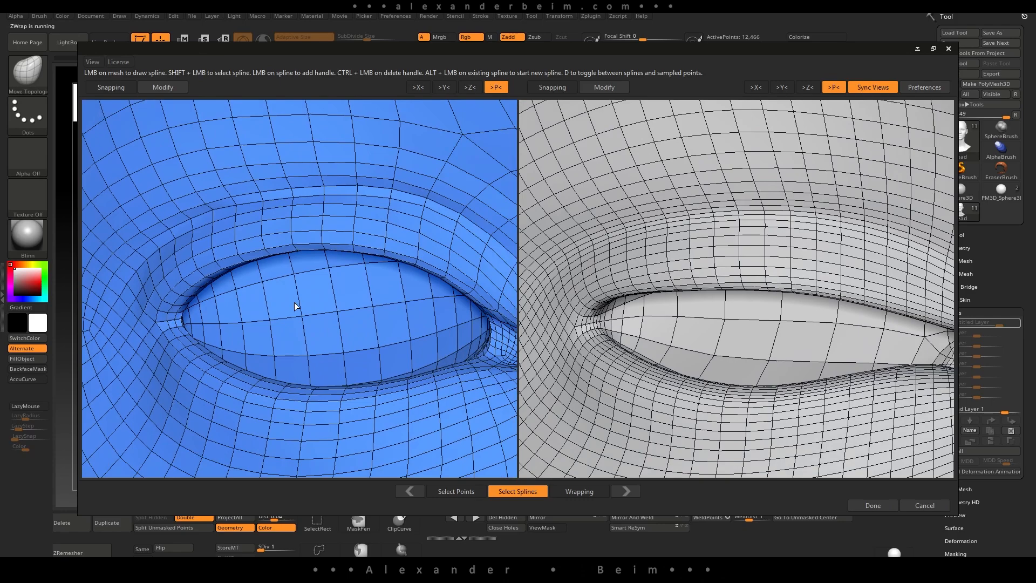
middle_drag(294, 306, 262, 281)
click(124, 293)
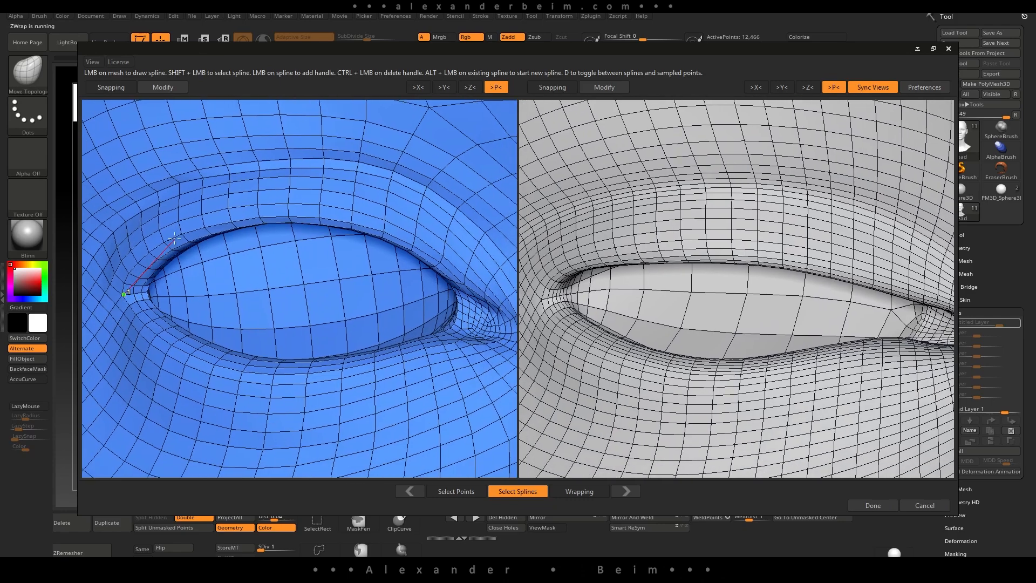
click(182, 234)
click(290, 217)
click(394, 234)
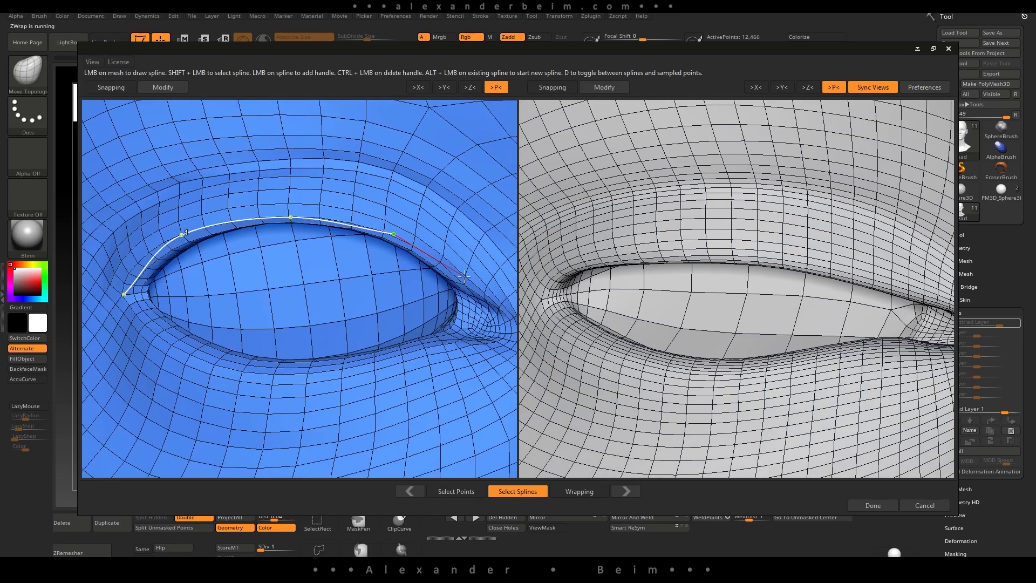
click(464, 279)
middle_drag(141, 270, 113, 267)
click(112, 268)
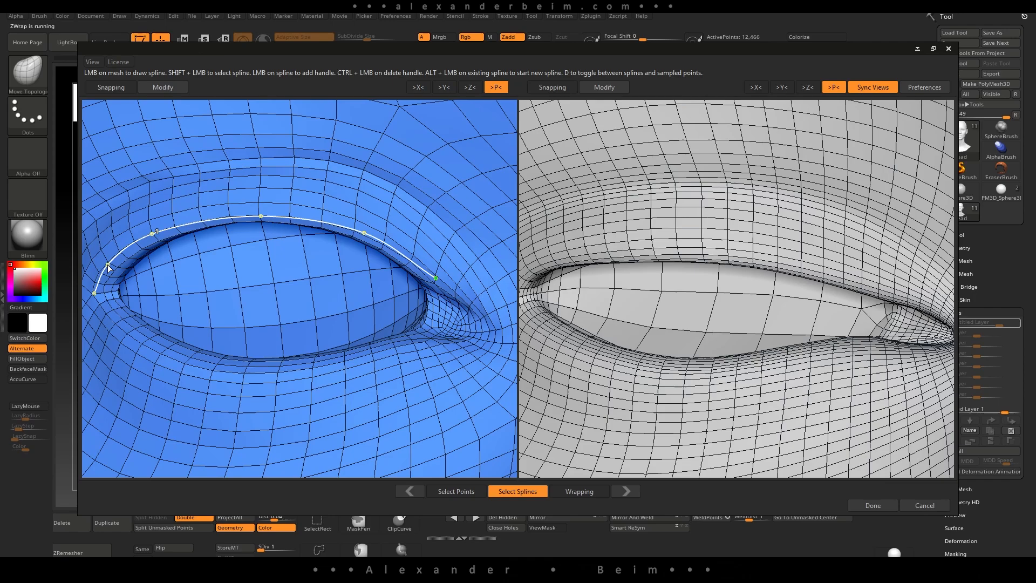
Draw the matching upper eyelid spline on the grey body mesh and adjust its middle handle.
middle_drag(633, 307, 646, 301)
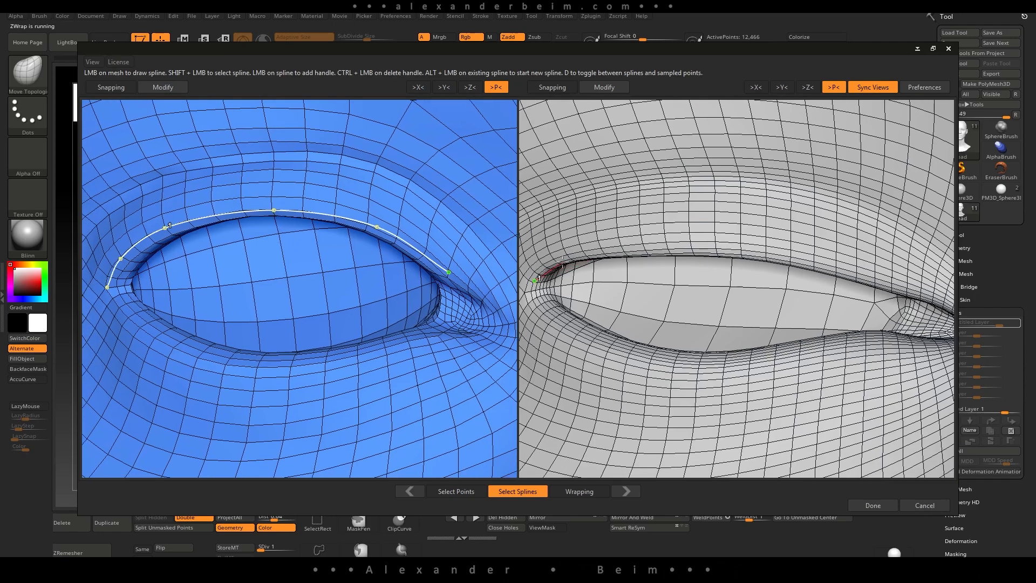
click(670, 247)
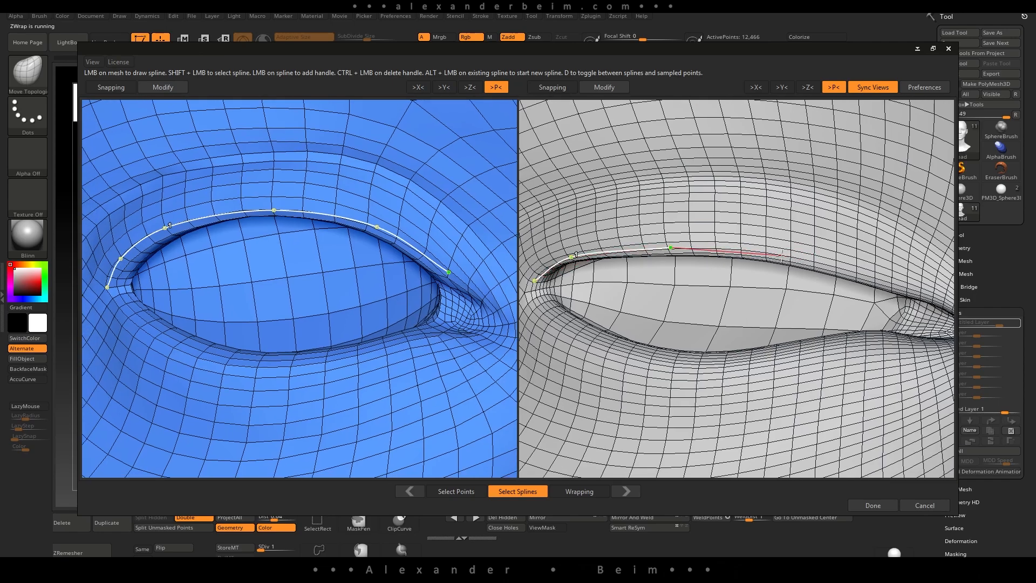
click(781, 255)
click(880, 278)
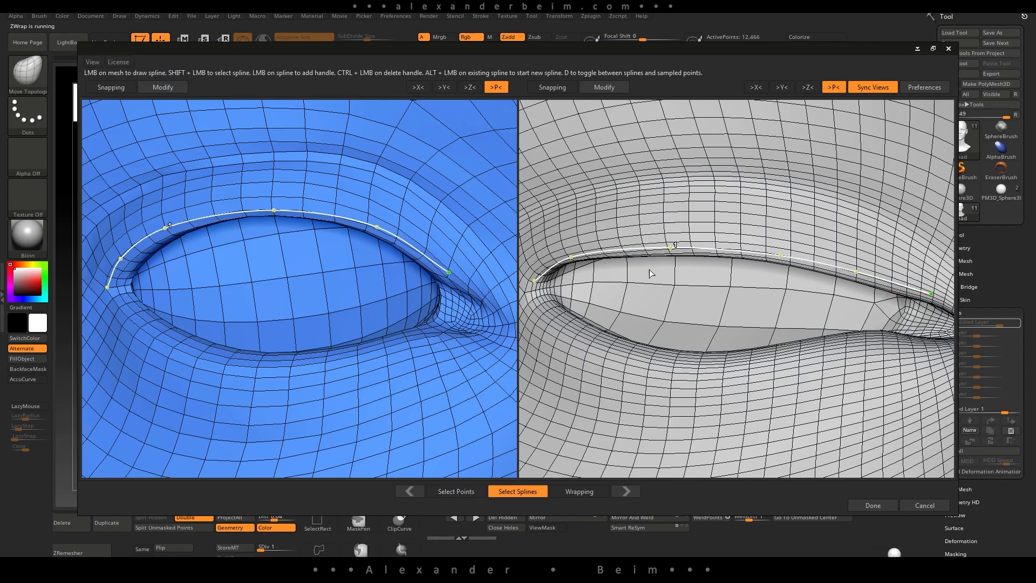
drag(671, 249, 651, 244)
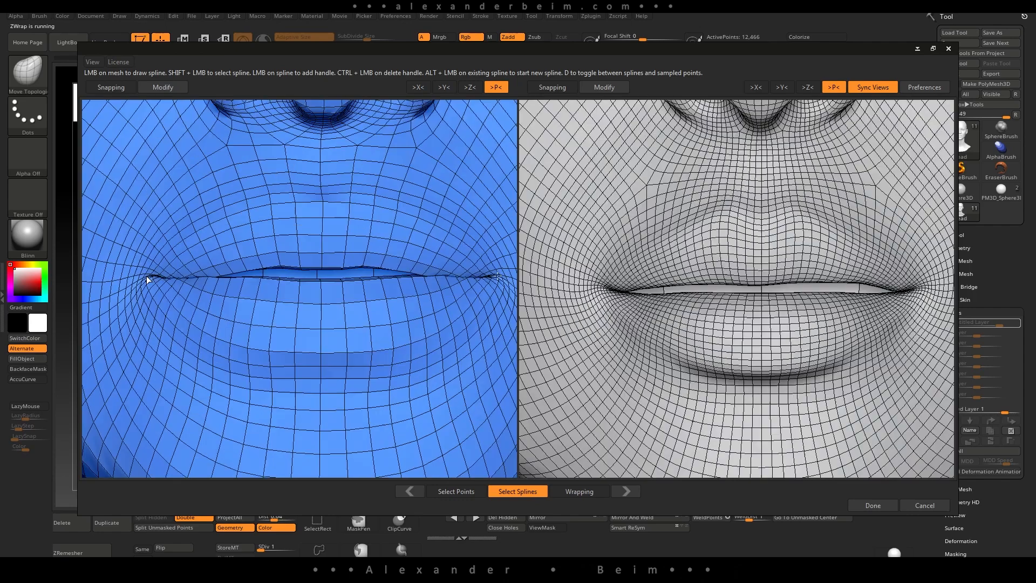
Draw matching upper lip border splines on both meshes, from the mouth corner to the cupid's bow, with added handles.
click(223, 217)
click(294, 203)
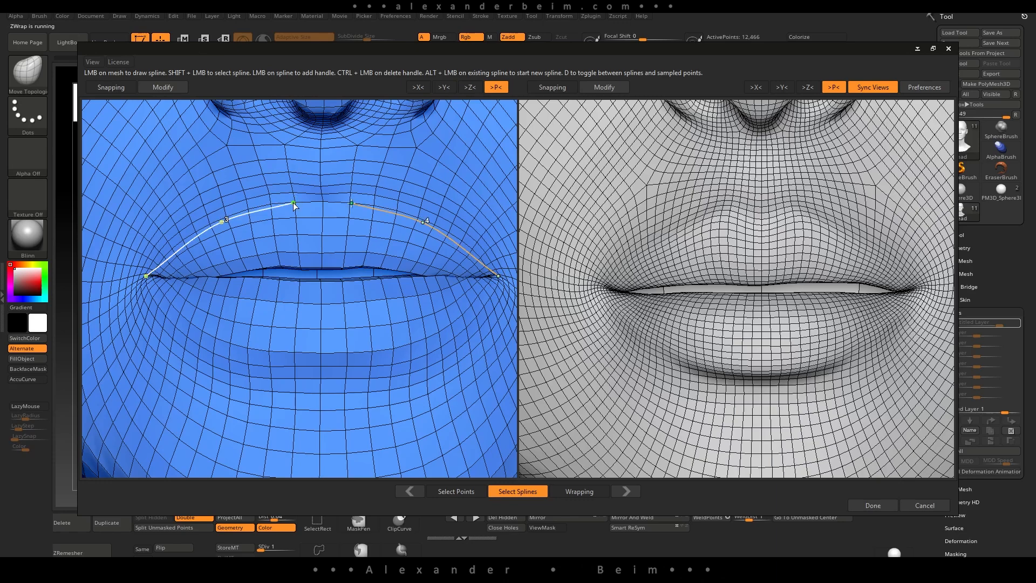
click(669, 236)
click(725, 212)
click(179, 246)
click(637, 254)
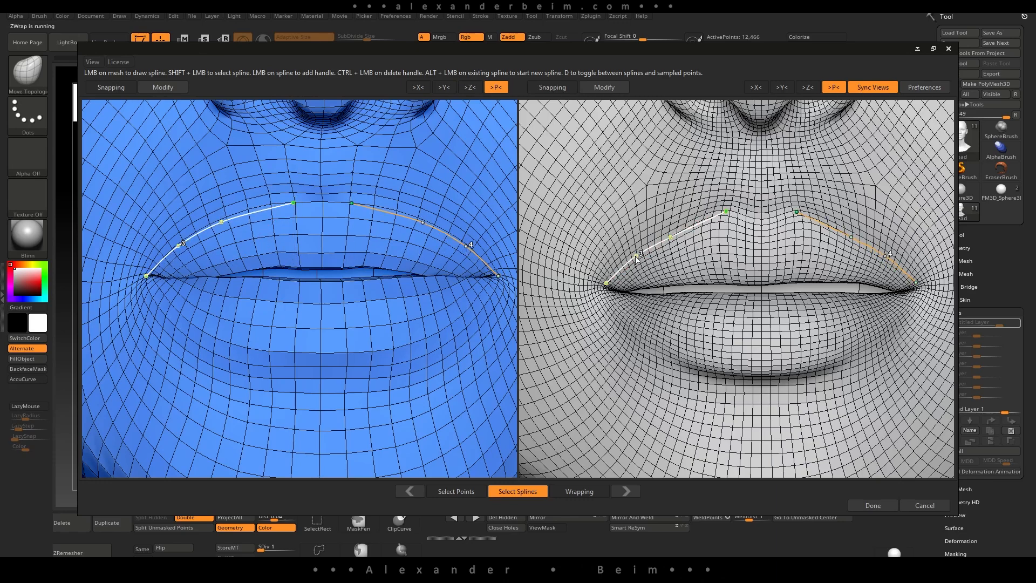
click(256, 209)
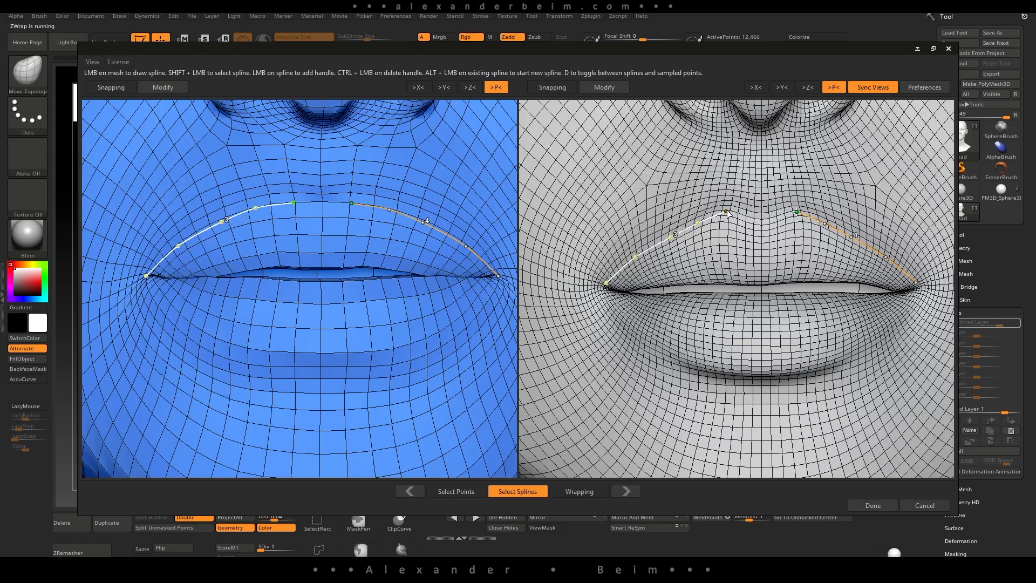
Draw matching lower lip border splines on both meshes, from the mouth corner to near the lip's center.
click(150, 282)
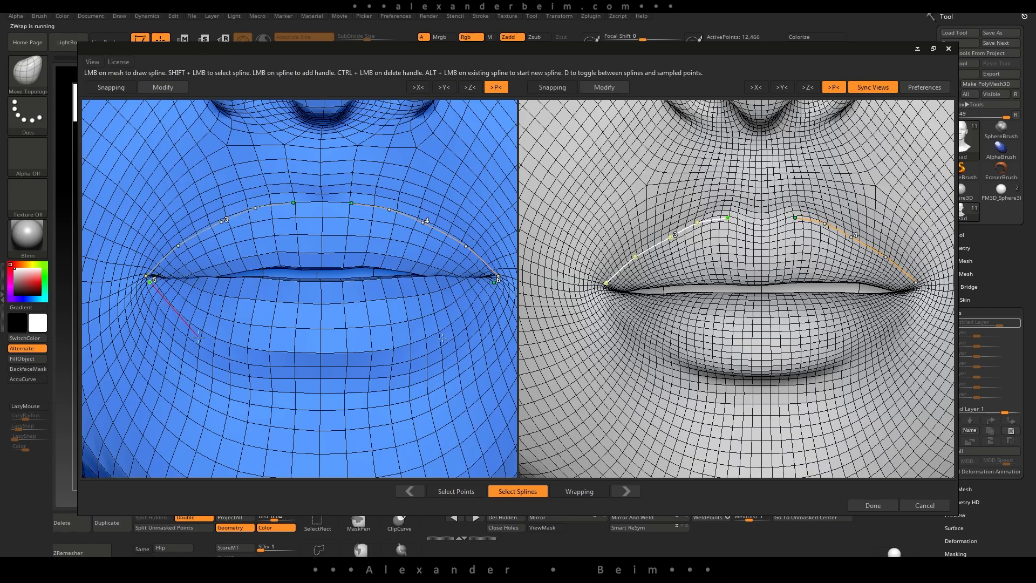
click(198, 337)
click(310, 356)
click(609, 295)
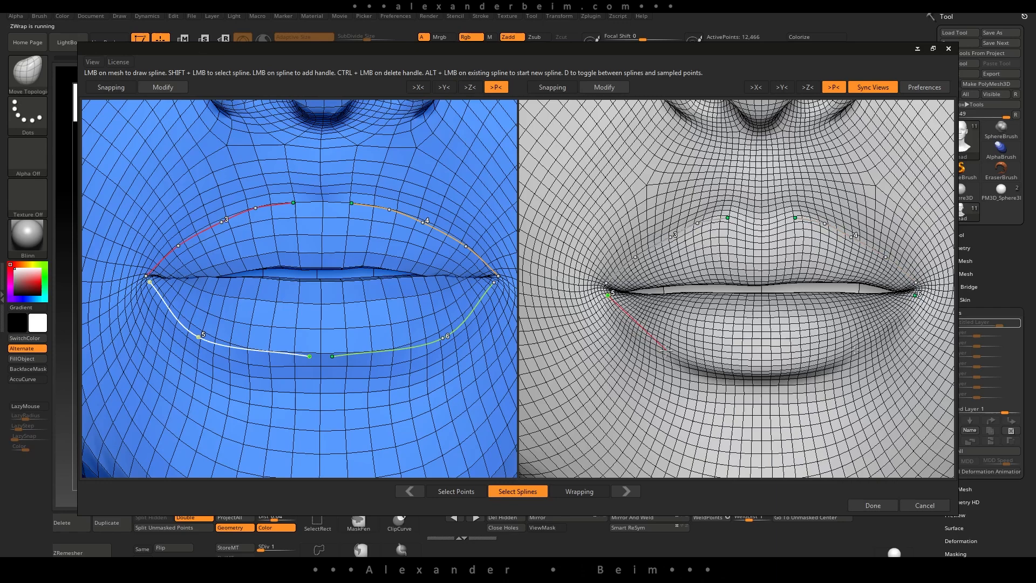
click(667, 346)
click(748, 373)
Add two intermediate handles to the lower lip spline on each mesh so both follow the lip border.
click(162, 307)
click(256, 352)
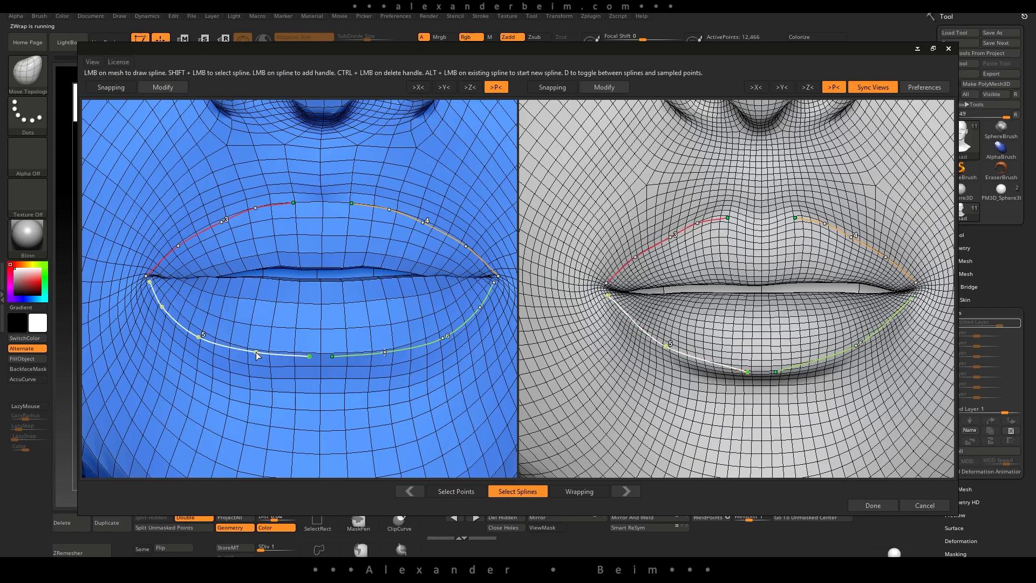
click(632, 325)
click(707, 360)
drag(707, 360, 707, 365)
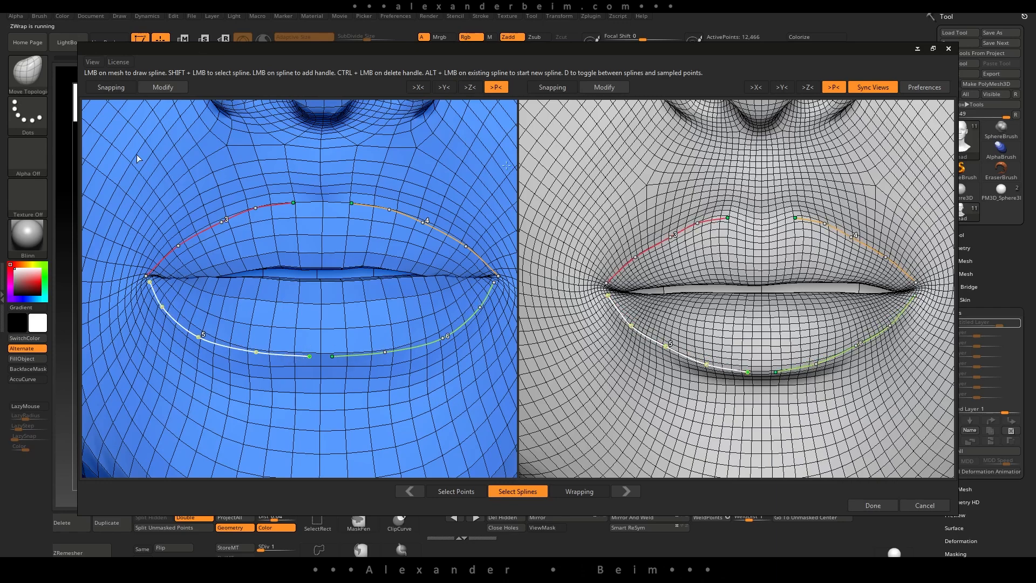
Draw matching lower eyelid splines on both meshes from the outer to the inner corner, adding handles along the curve.
click(93, 61)
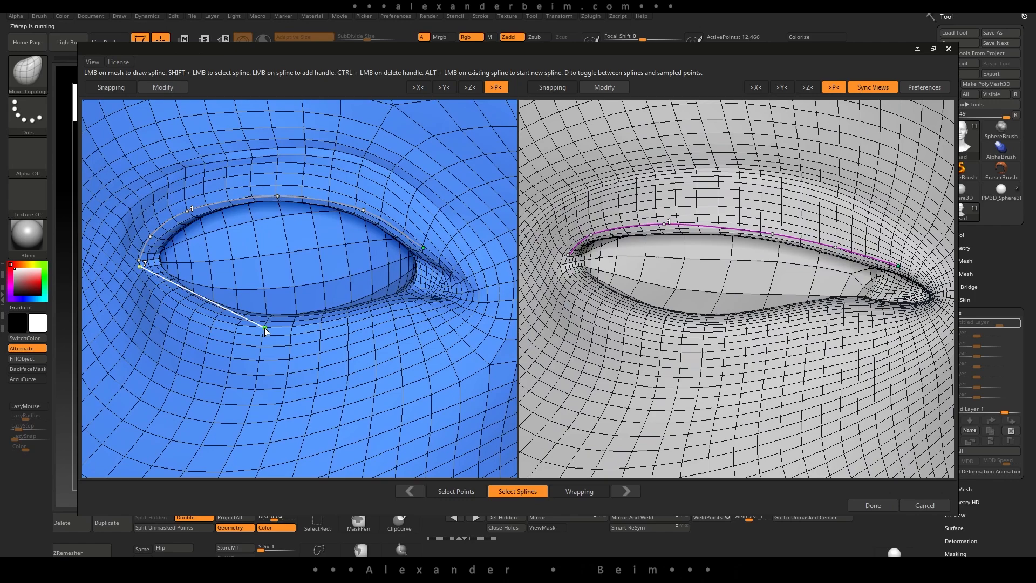
click(265, 328)
click(407, 304)
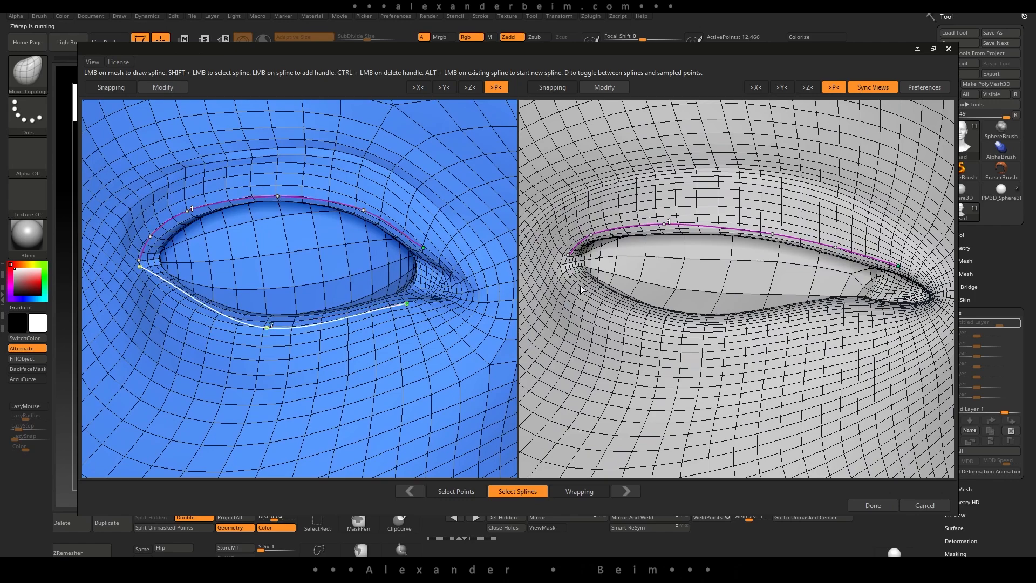
click(565, 270)
click(704, 330)
click(853, 307)
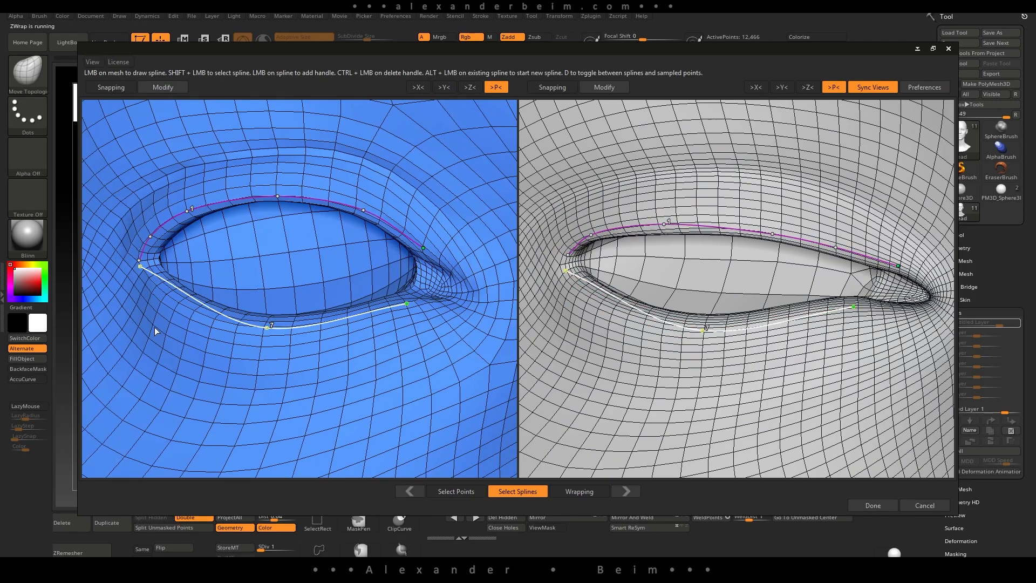
click(185, 295)
click(612, 309)
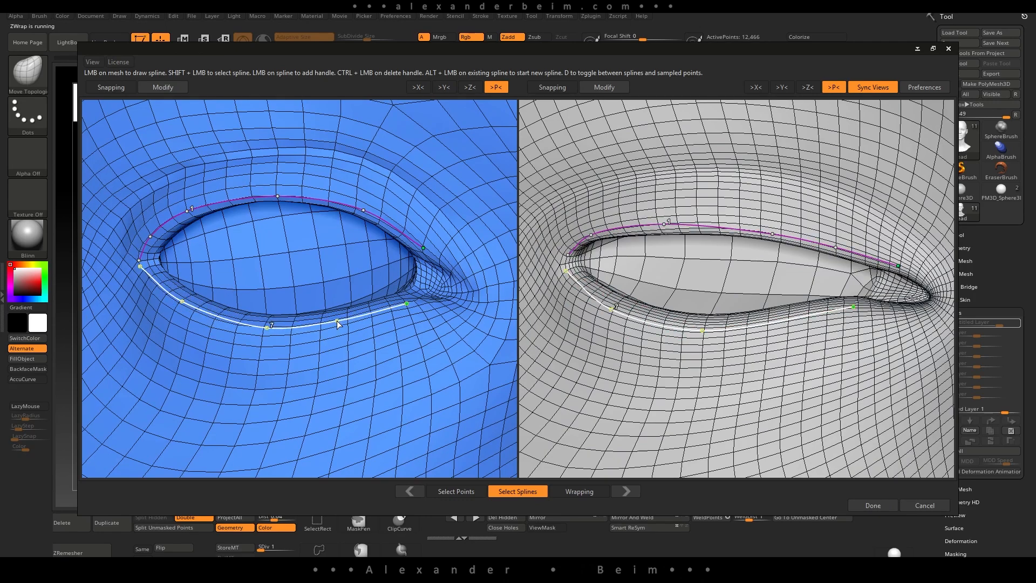
Draw matching ear rim splines on both meshes from the front over the helix to the lobe, shaping the upper rim with an extra handle.
click(265, 251)
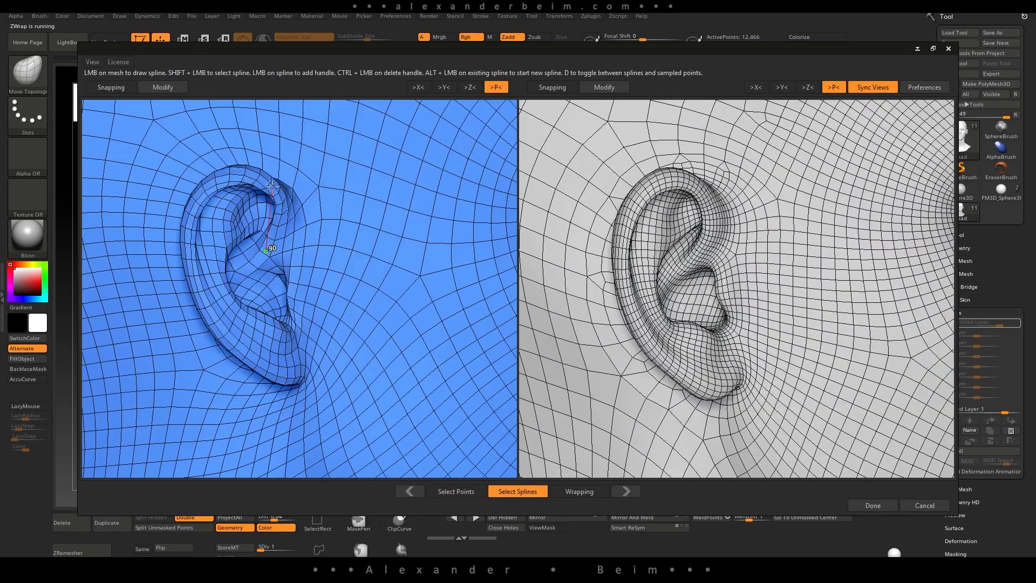
click(272, 186)
click(193, 213)
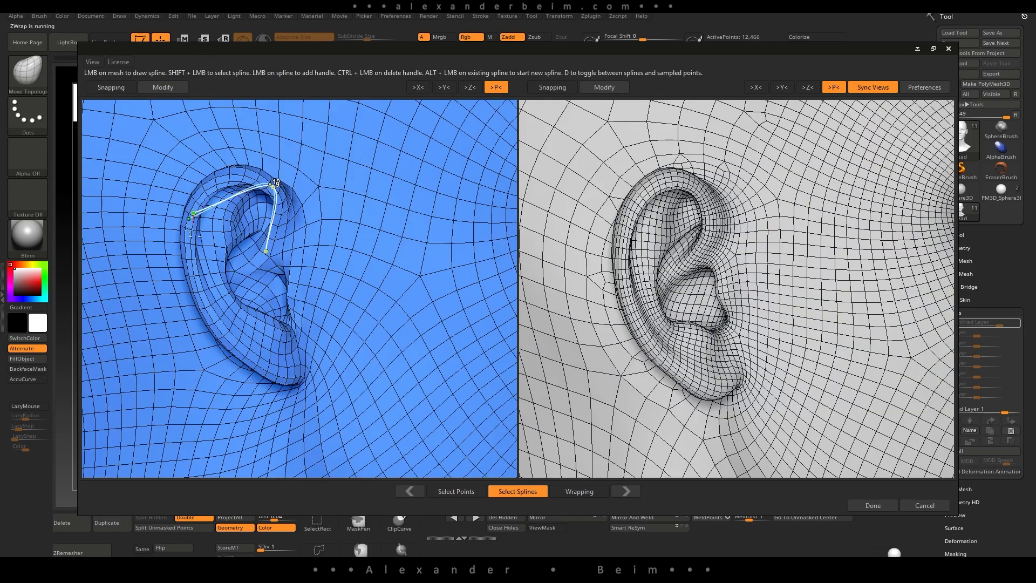
click(290, 381)
click(207, 320)
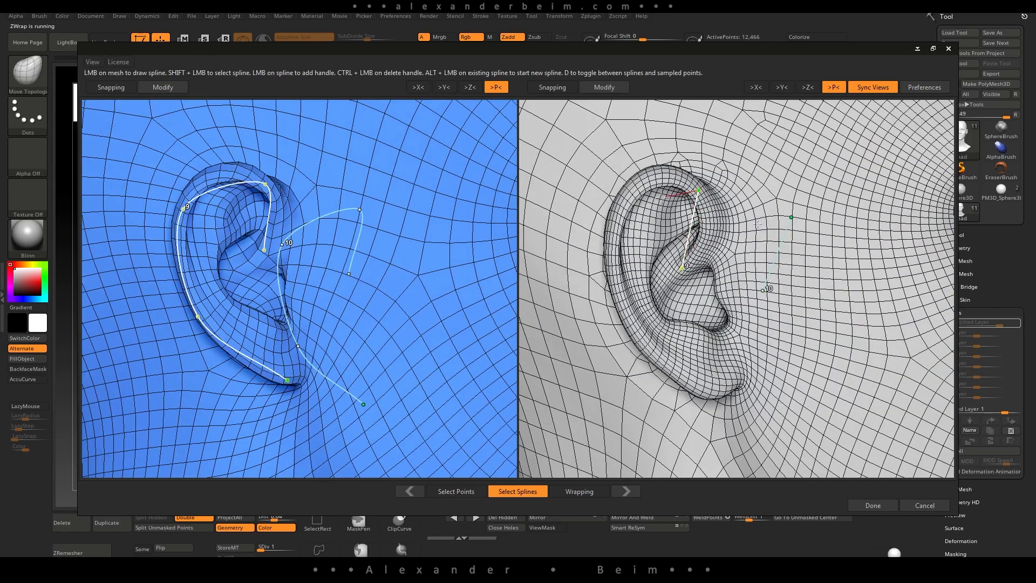
click(224, 192)
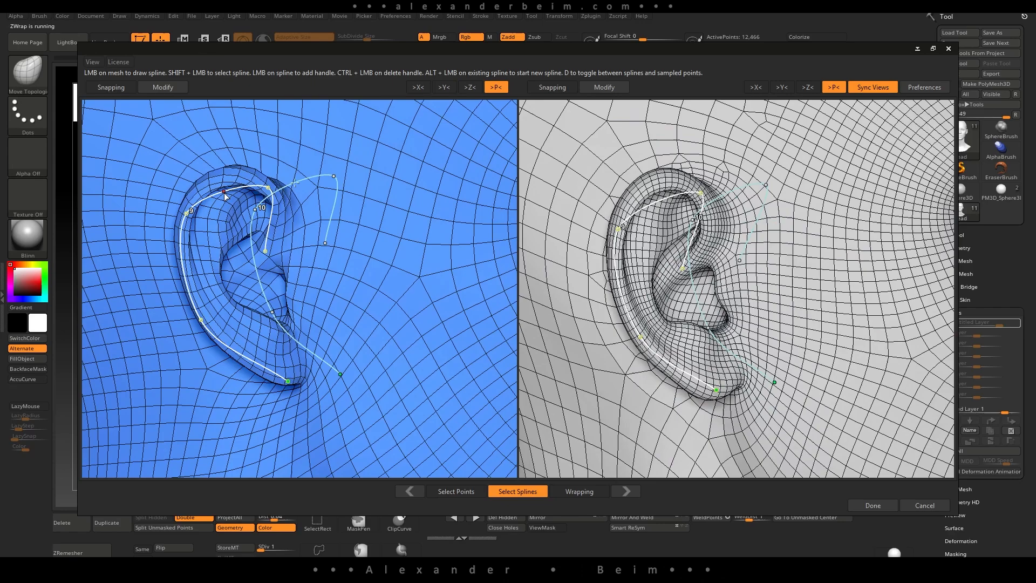
drag(224, 192, 218, 180)
drag(658, 201, 655, 182)
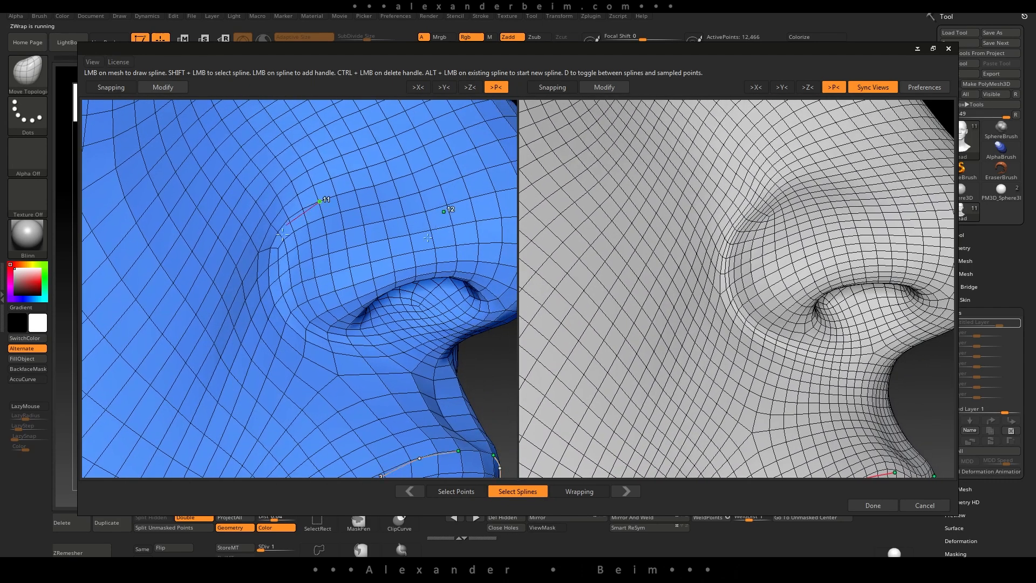
Draw matching splines around the nostril wing on both meshes, with handles following the crease.
mouse_move(282, 233)
mouse_down()
mouse_move(274, 277)
mouse_move(327, 343)
mouse_up()
drag(287, 243, 276, 231)
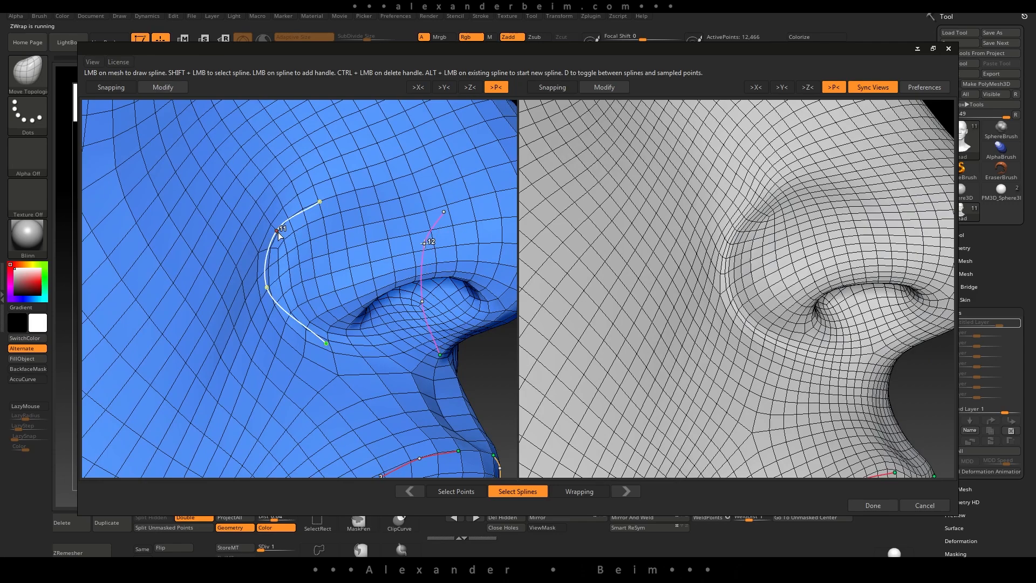
drag(291, 316, 291, 329)
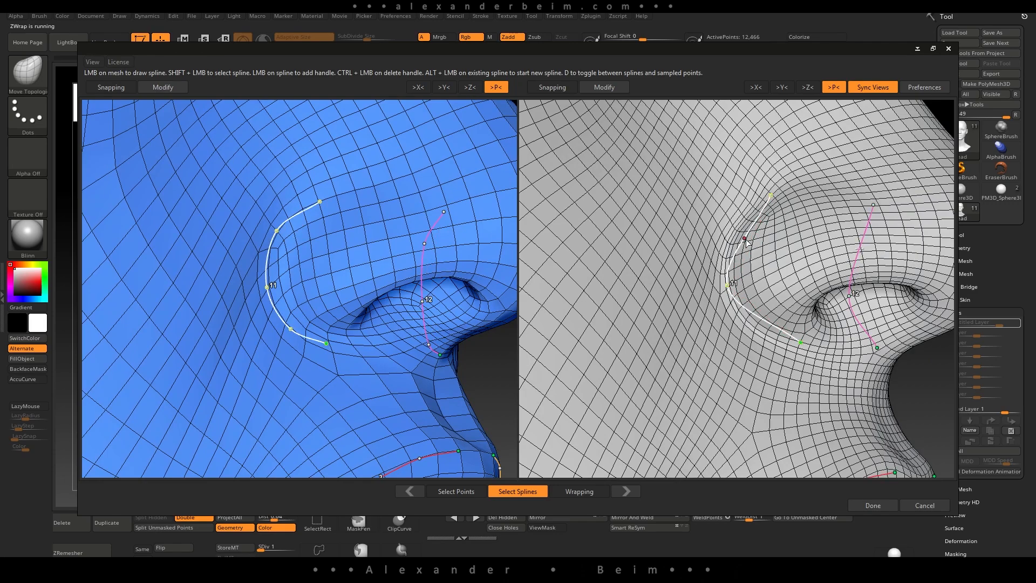
Advance to the wrapping stage and enable Rigid Alignment and Match Scale.
click(579, 492)
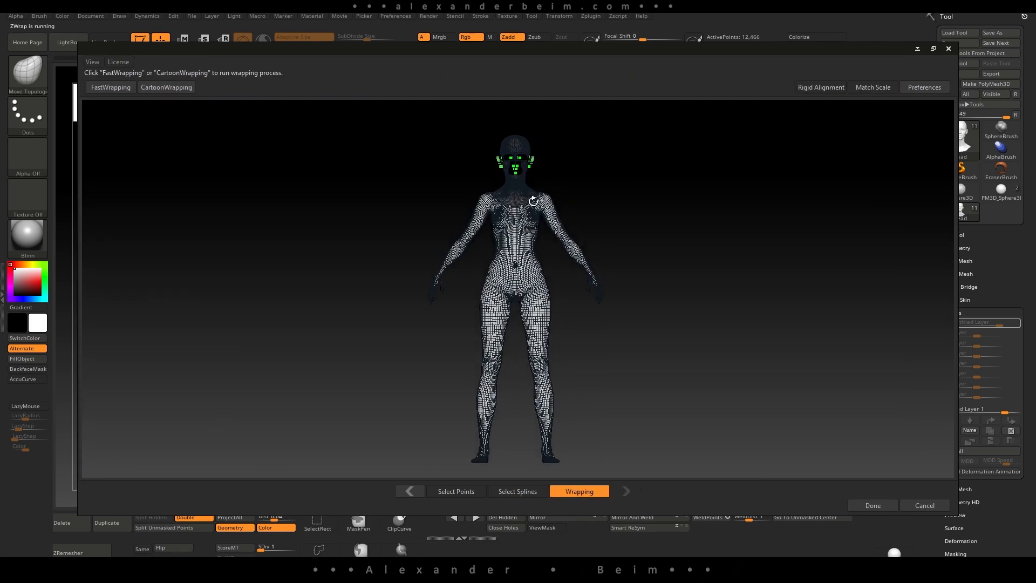
right_drag(533, 201, 687, 414)
middle_drag(687, 414, 651, 293)
click(825, 88)
click(872, 88)
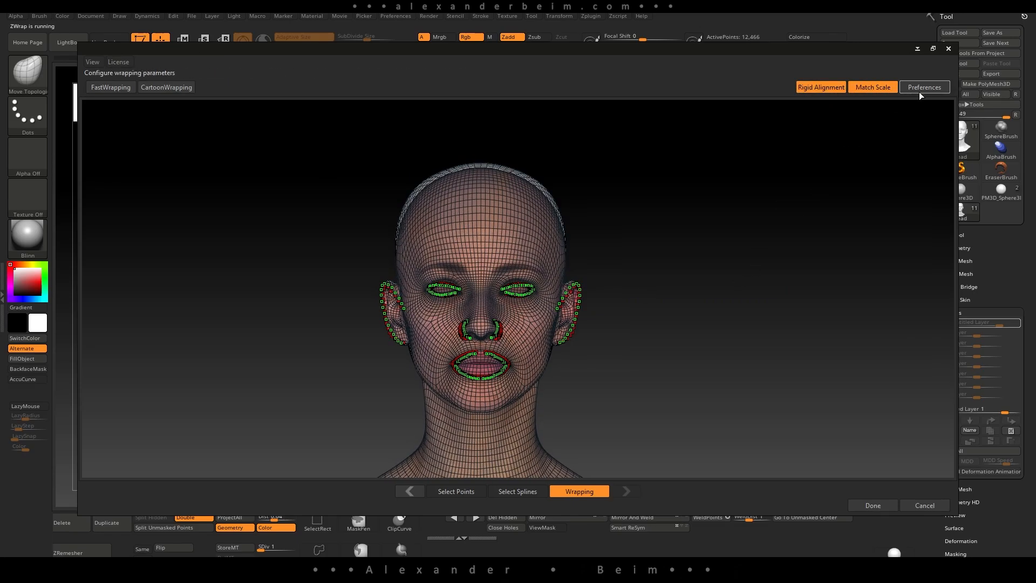
Run CartoonWrapping on the head, check the wrapped face and accept the result.
right_drag(615, 226, 572, 470)
middle_drag(596, 277, 673, 506)
drag(777, 410, 722, 397)
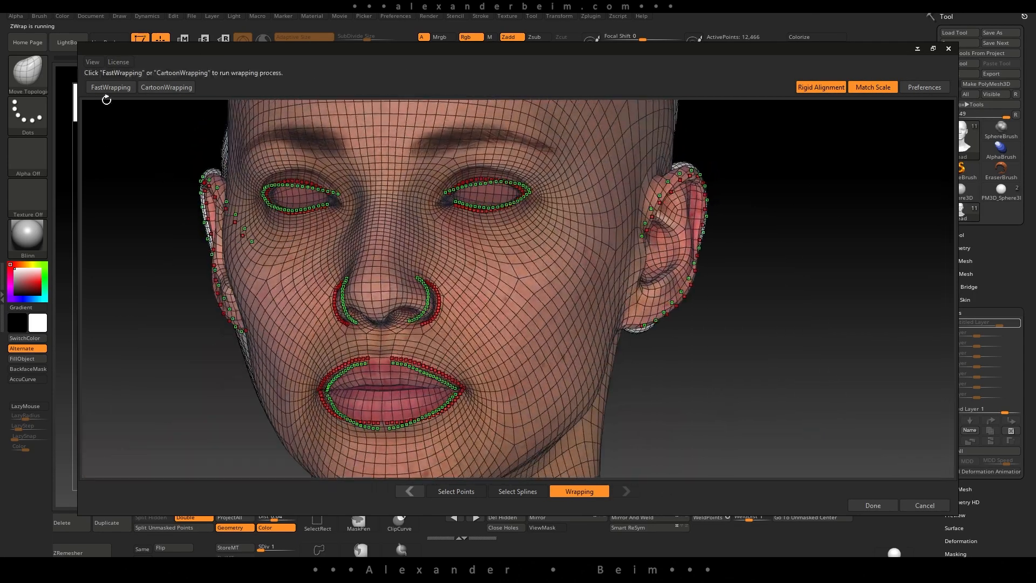
click(157, 88)
click(513, 279)
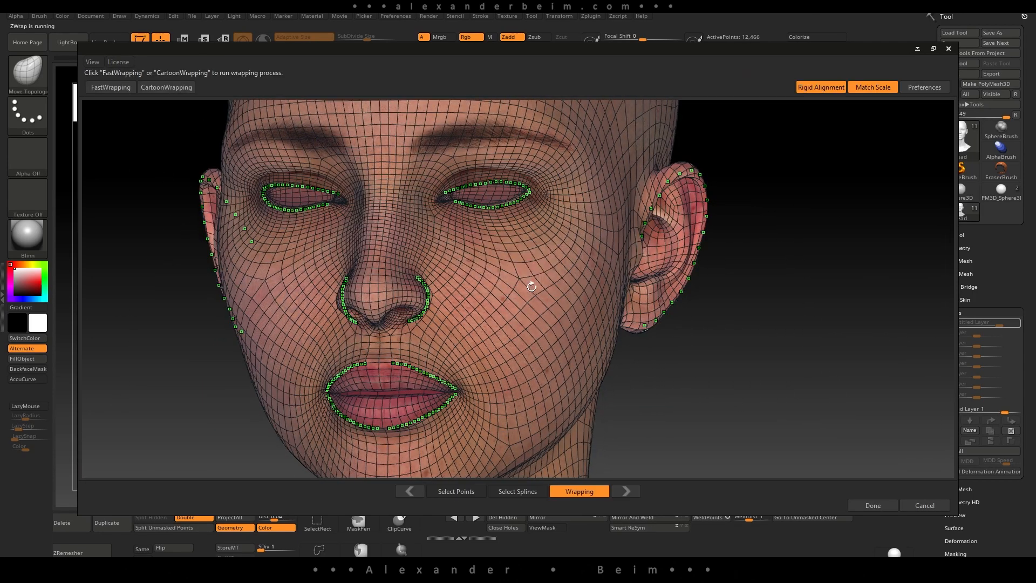
drag(529, 285, 778, 402)
click(92, 61)
click(123, 82)
click(868, 505)
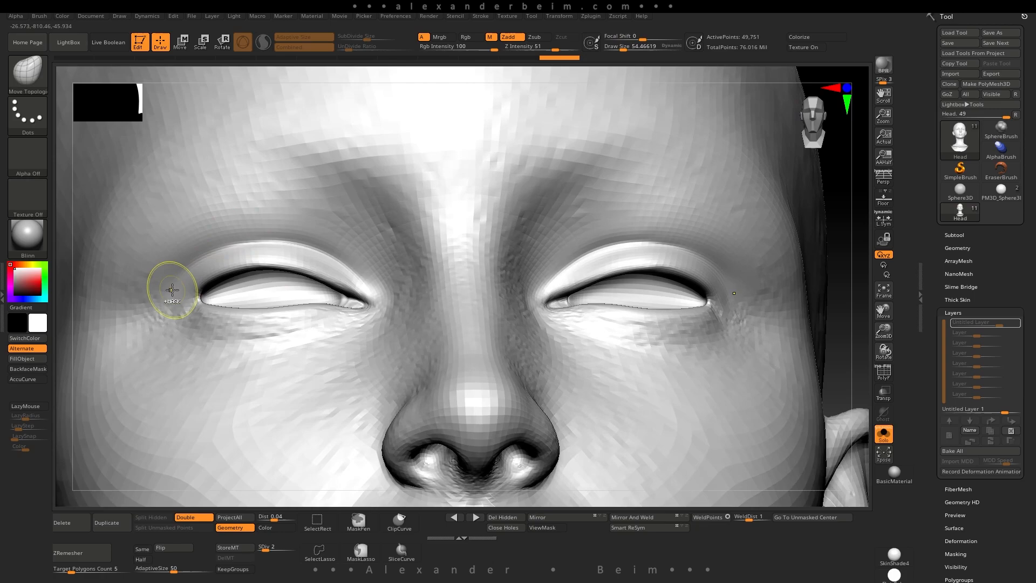
Mask around both upper eyelids, invert the mask, run ProjectAll with Geometry on and Color off, and clear the mask.
click(358, 520)
click(955, 235)
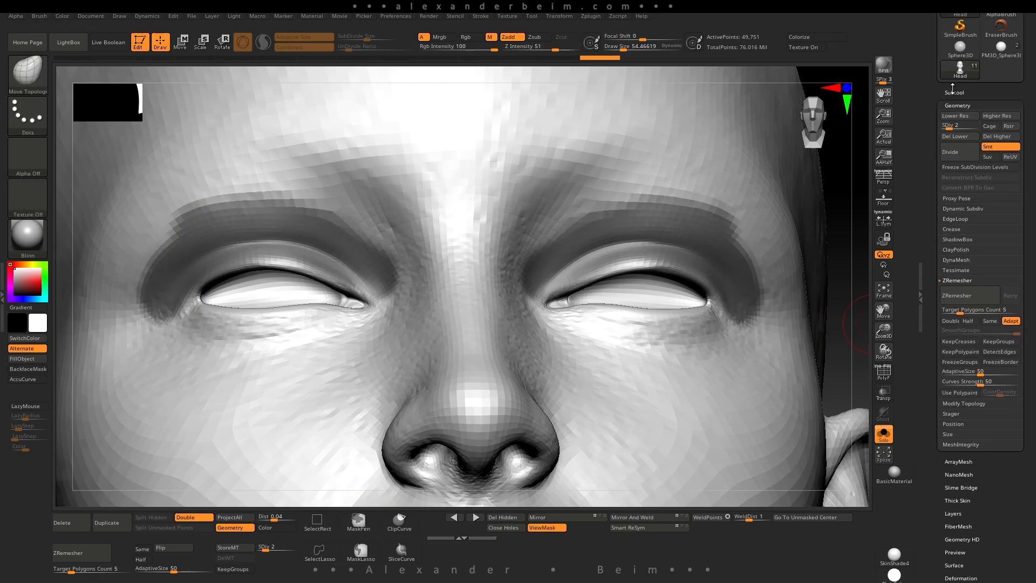
click(953, 442)
click(952, 482)
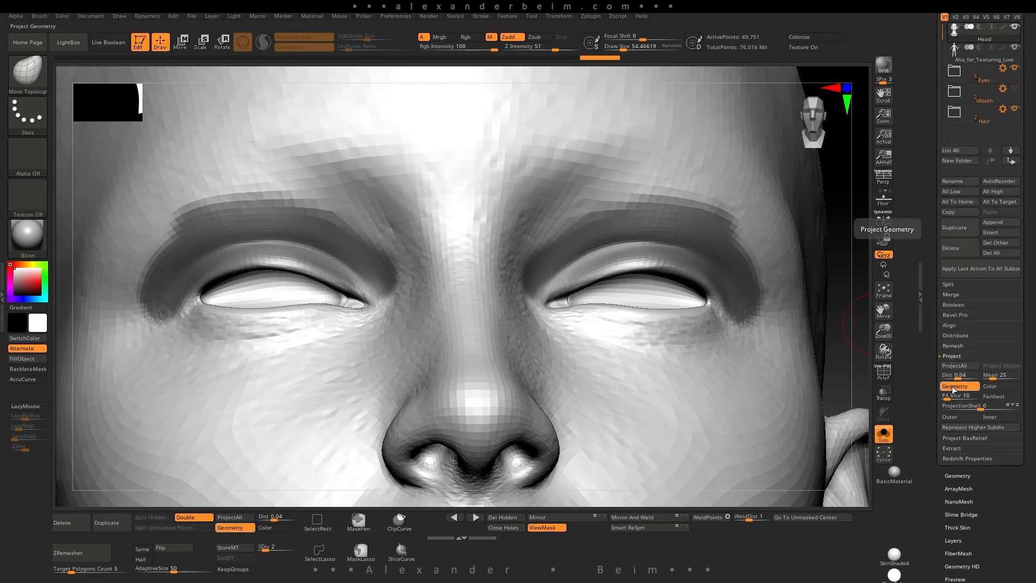
click(954, 367)
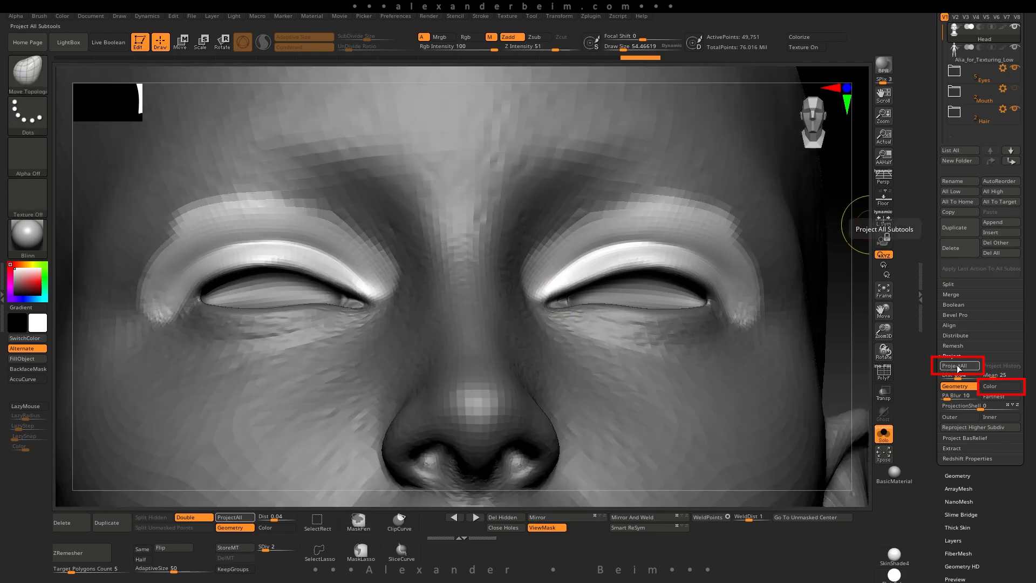
mouse_move(828, 315)
ctrl+mouse_down()
mouse_move(761, 248)
mouse_move(657, 235)
mouse_move(738, 278)
ctrl+mouse_up()
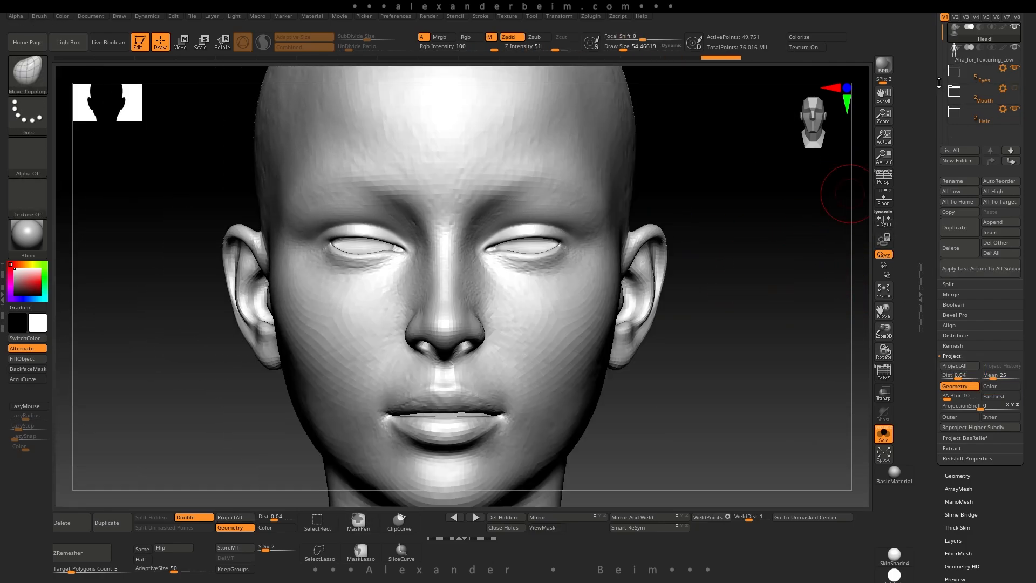
Move the Head subtool below Alia_for_Texturing_Low and start ZWrap Texture Transfer.
drag(937, 83, 923, 140)
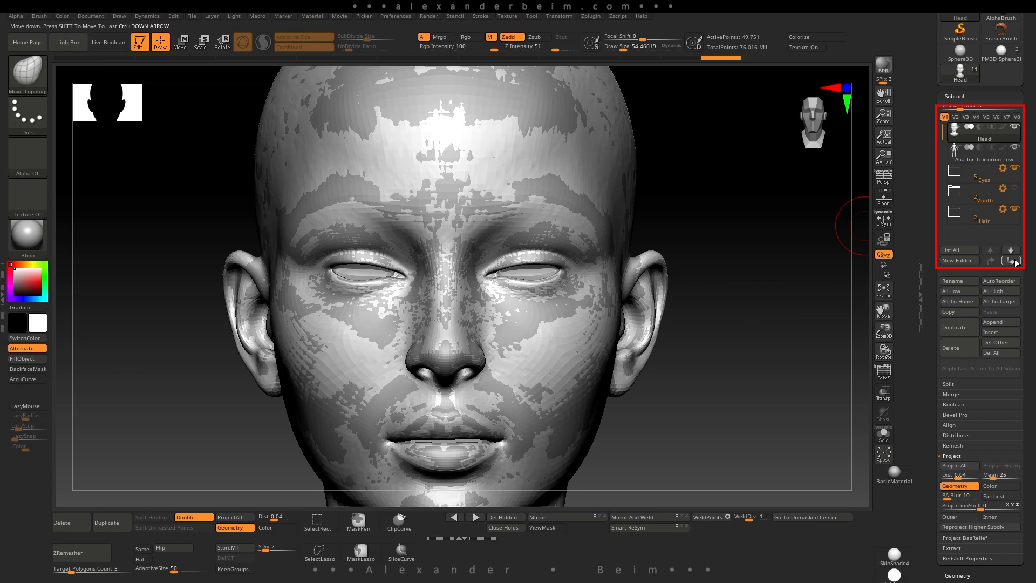
click(1014, 262)
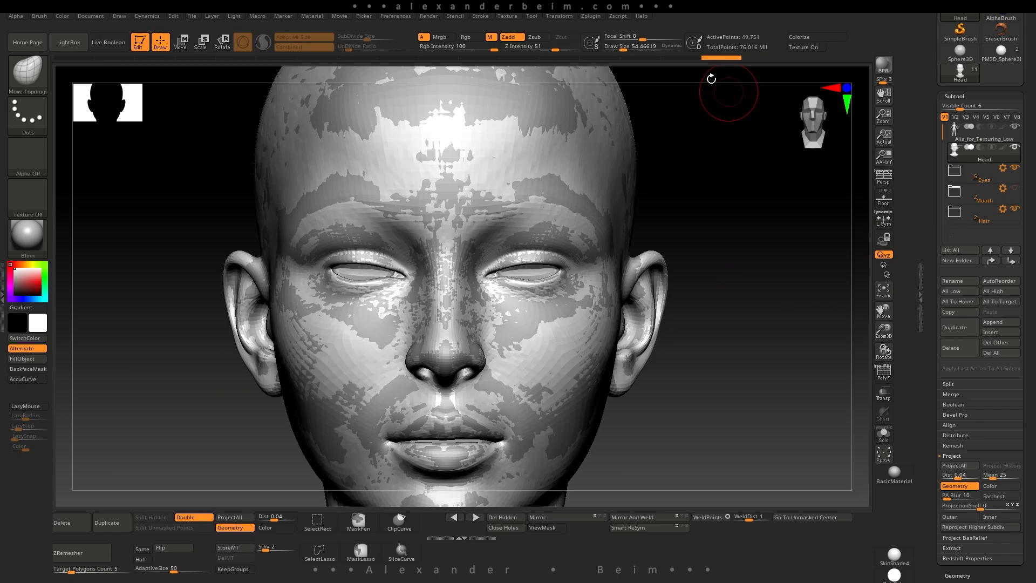
click(593, 16)
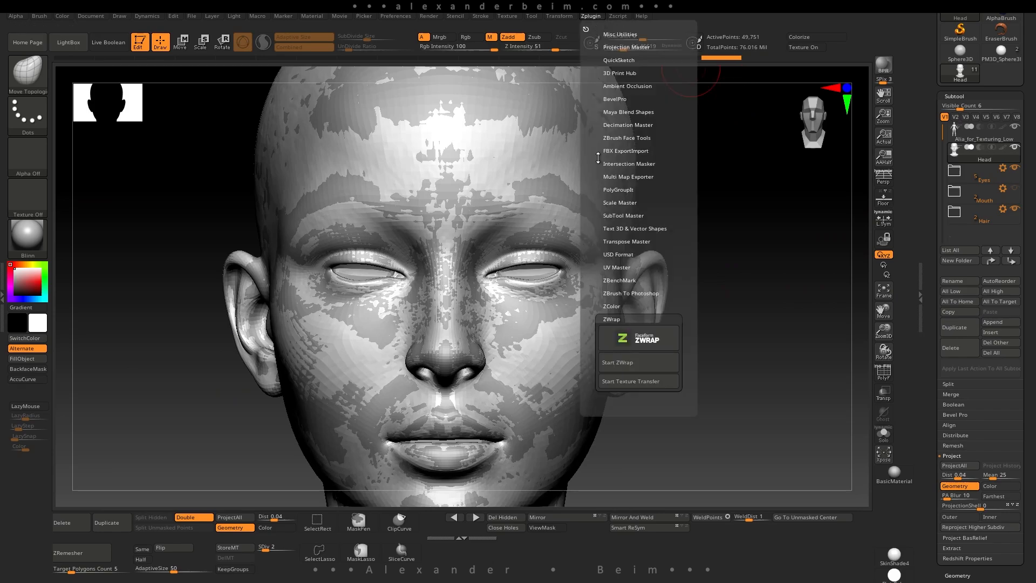
click(637, 380)
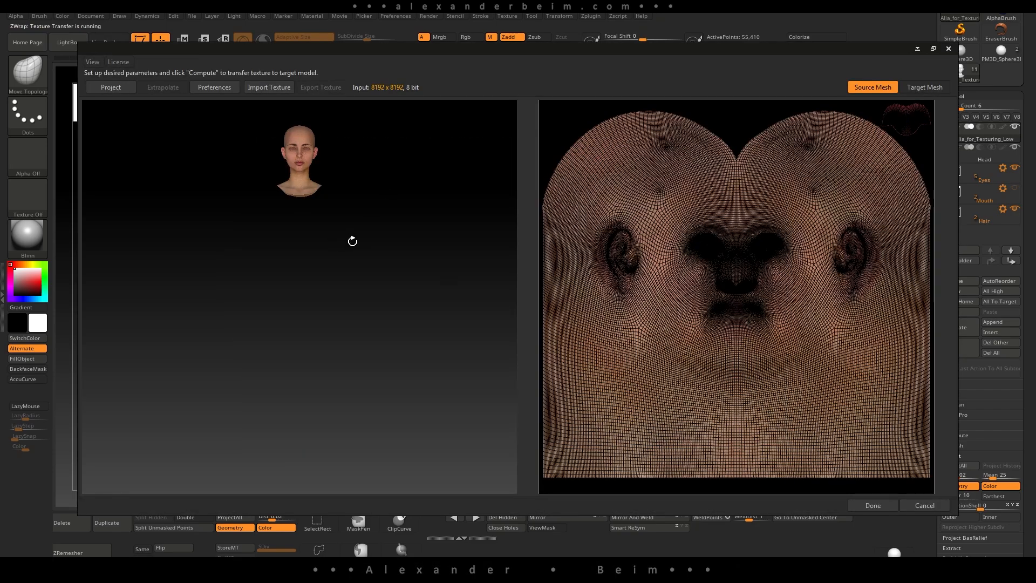
Examine the textured source head close up and review the output image settings for the transfer.
middle_drag(374, 161, 374, 294)
mouse_move(299, 269)
middle_down()
mouse_move(351, 342)
mouse_move(313, 277)
middle_up()
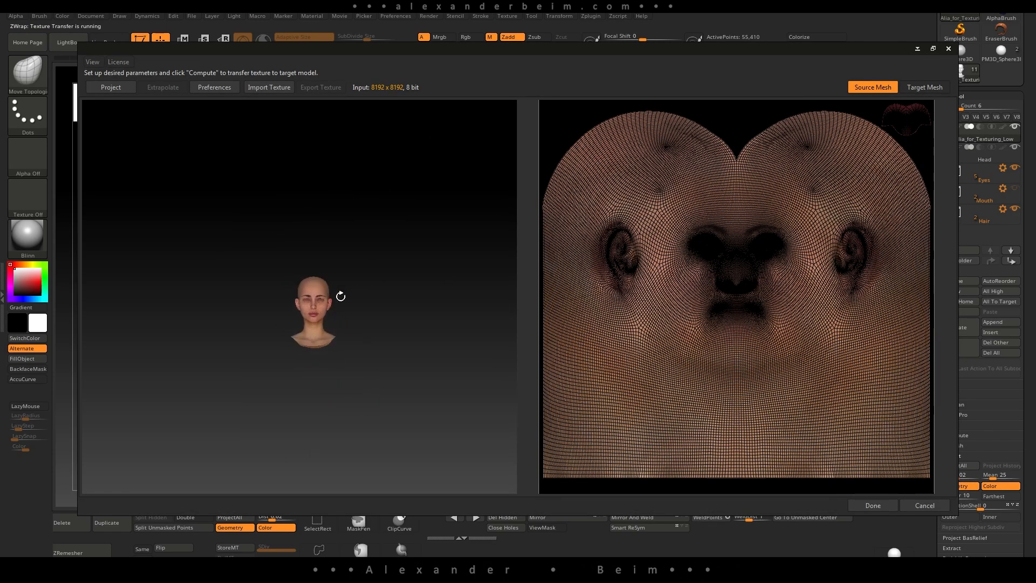
right_drag(369, 295, 661, 572)
middle_drag(484, 327, 458, 5)
drag(504, 432, 495, 448)
middle_drag(492, 370, 493, 386)
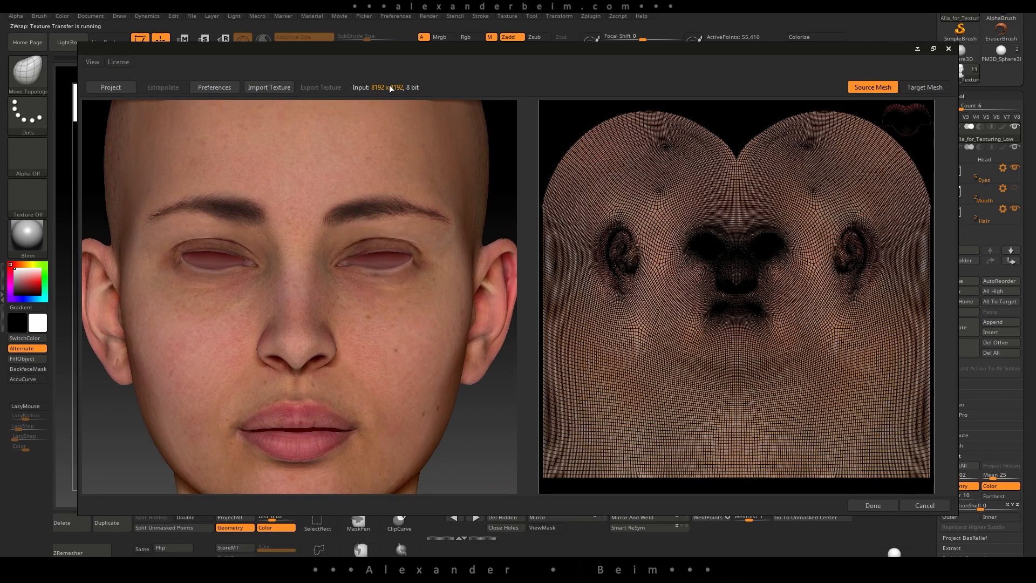
click(212, 89)
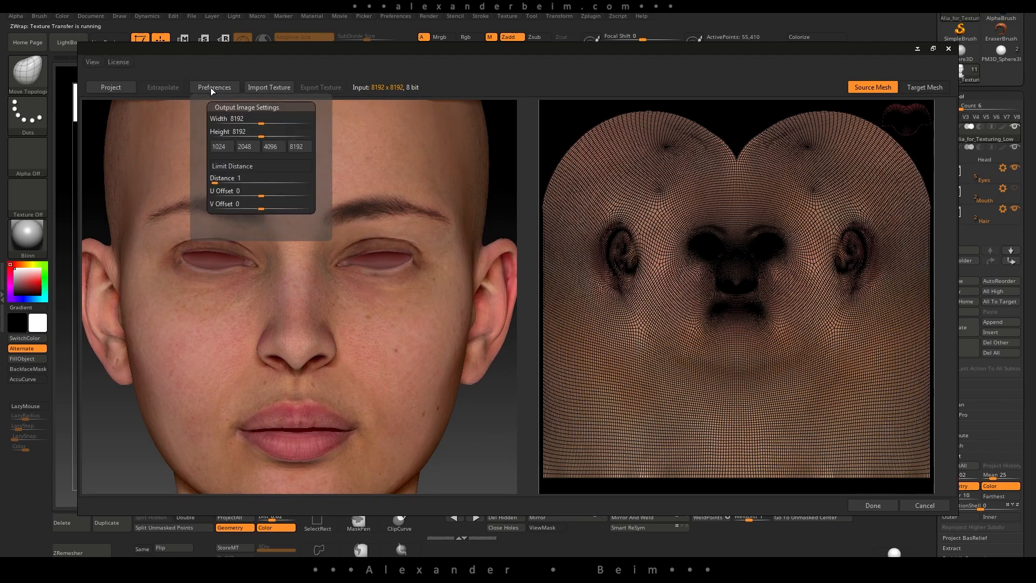
click(222, 132)
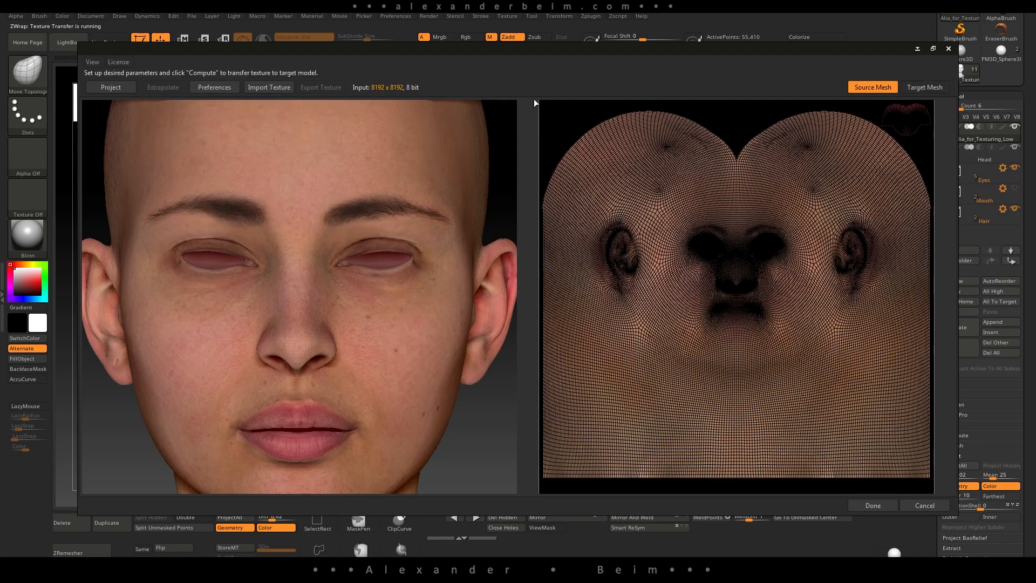
Compare the source and target meshes and project the head texture onto the target's UV layout at 8192 x 8192.
click(918, 87)
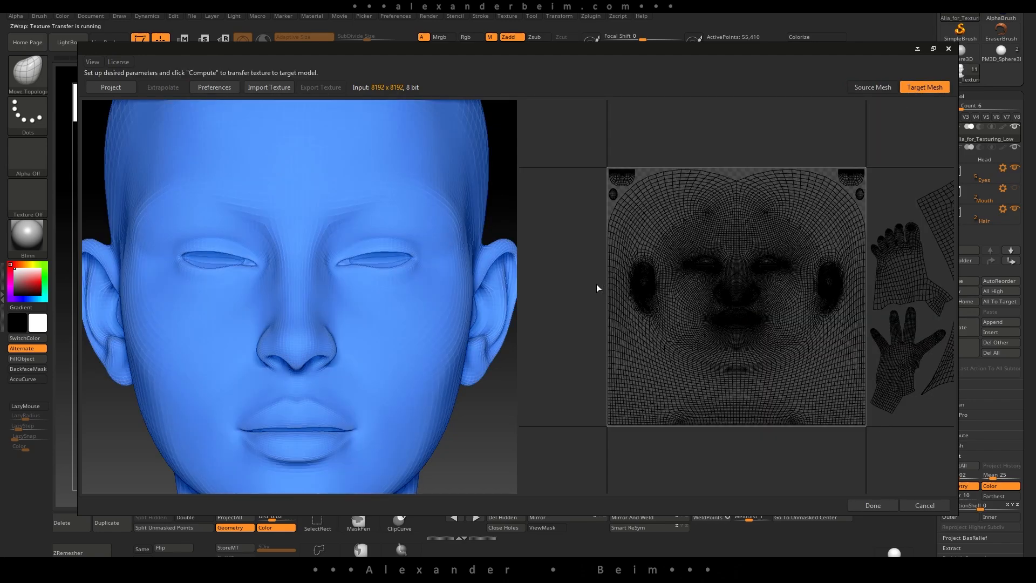
middle_drag(487, 452, 488, 428)
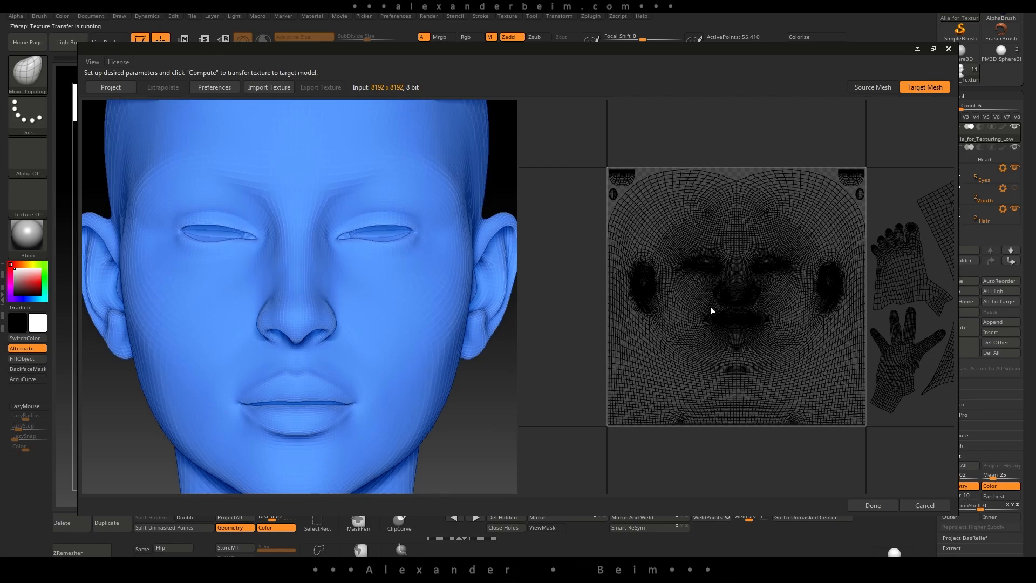
click(869, 88)
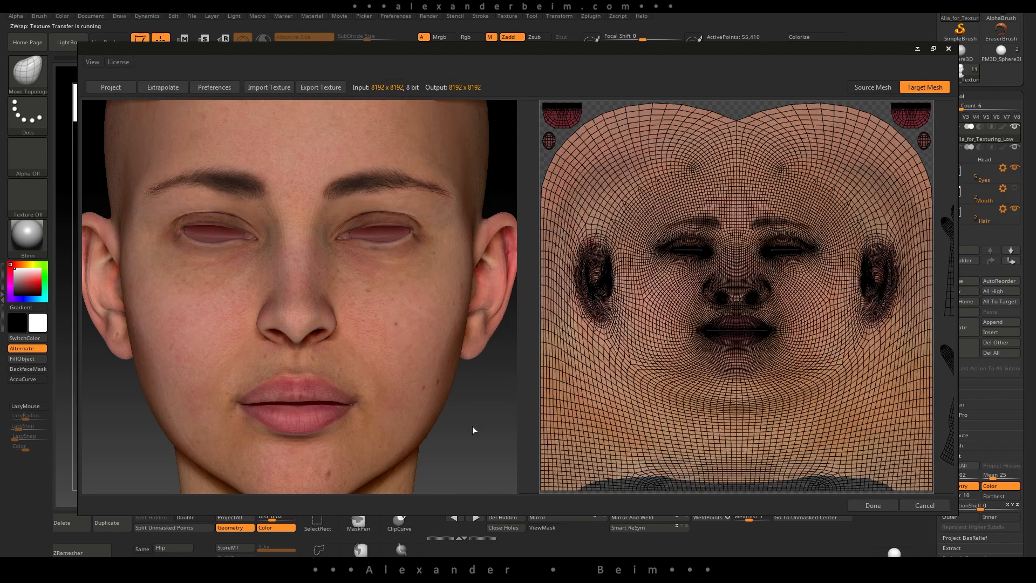
Extrapolate the projected skin color texture to fill the empty UV areas and export it as color.tif.
scroll(473, 430, down, 5)
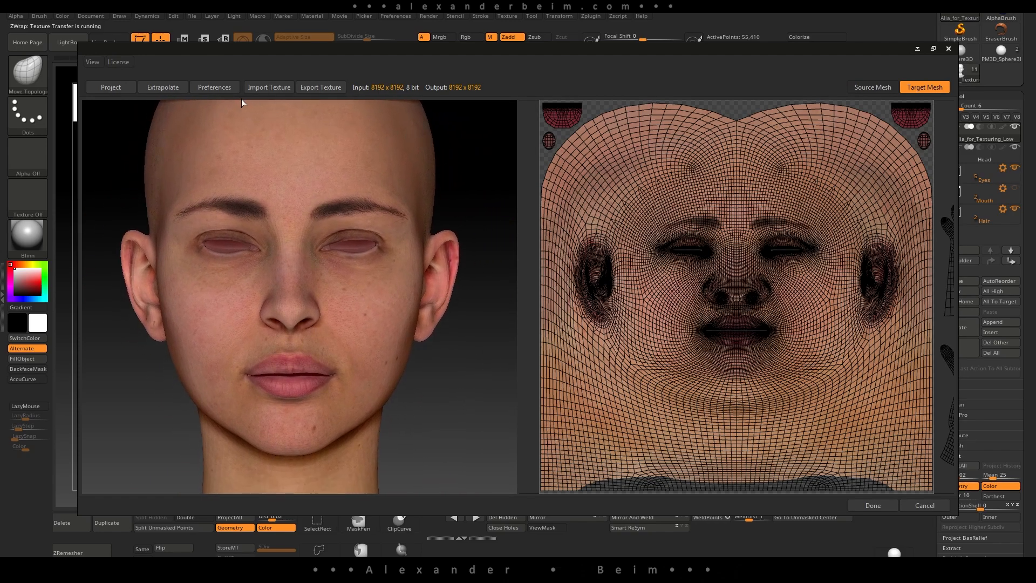
click(163, 88)
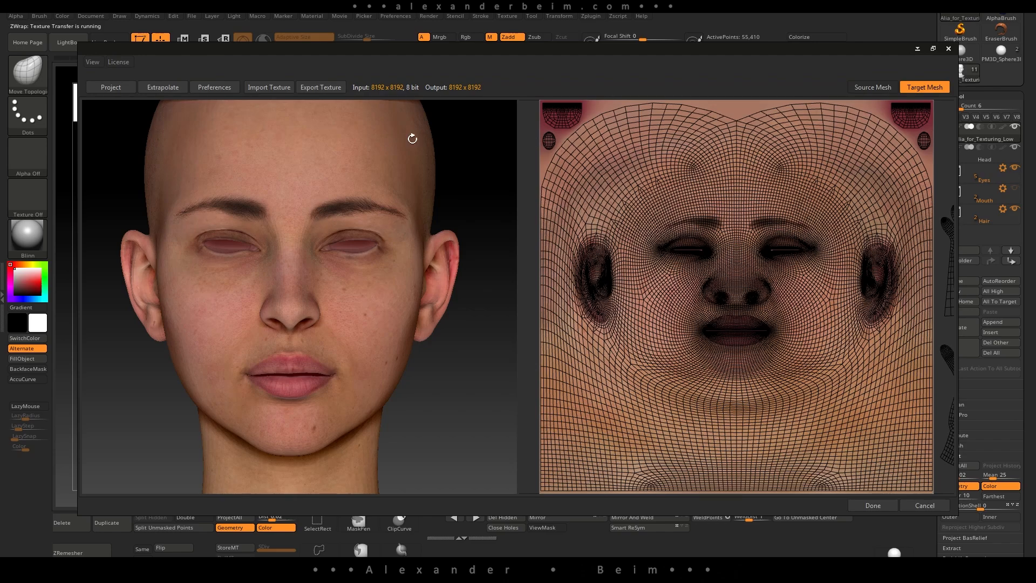
click(324, 88)
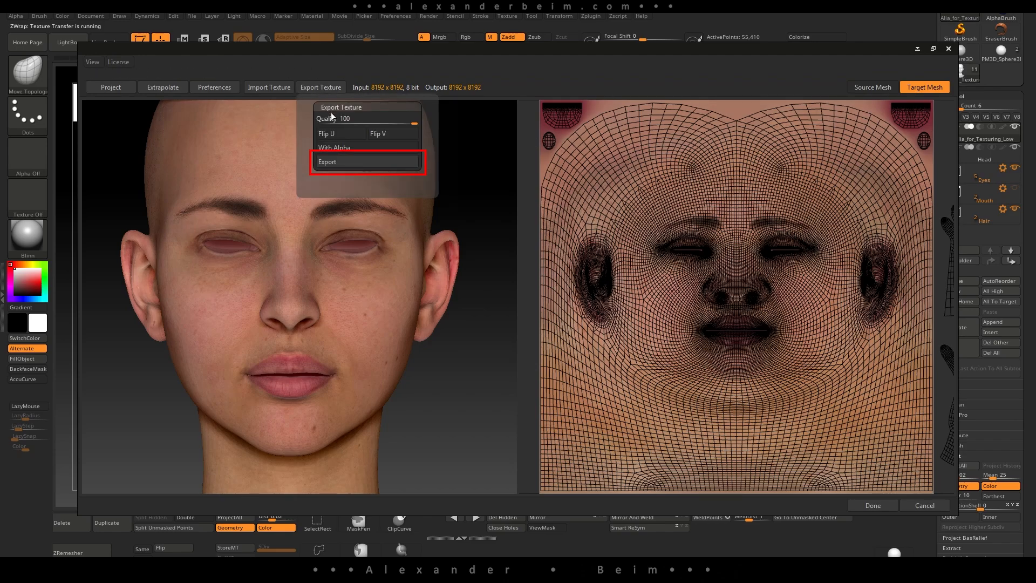
click(342, 162)
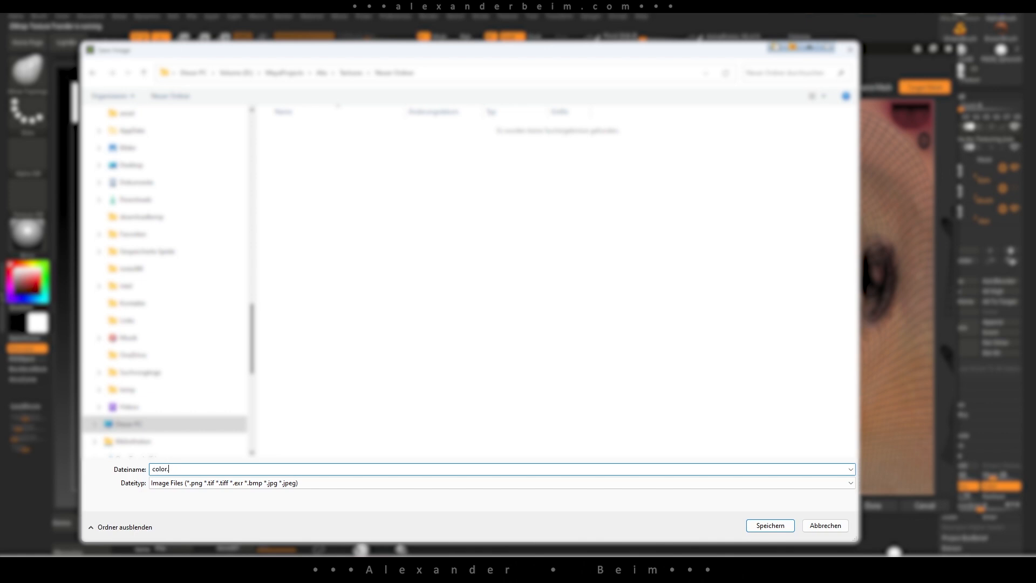
key(Return)
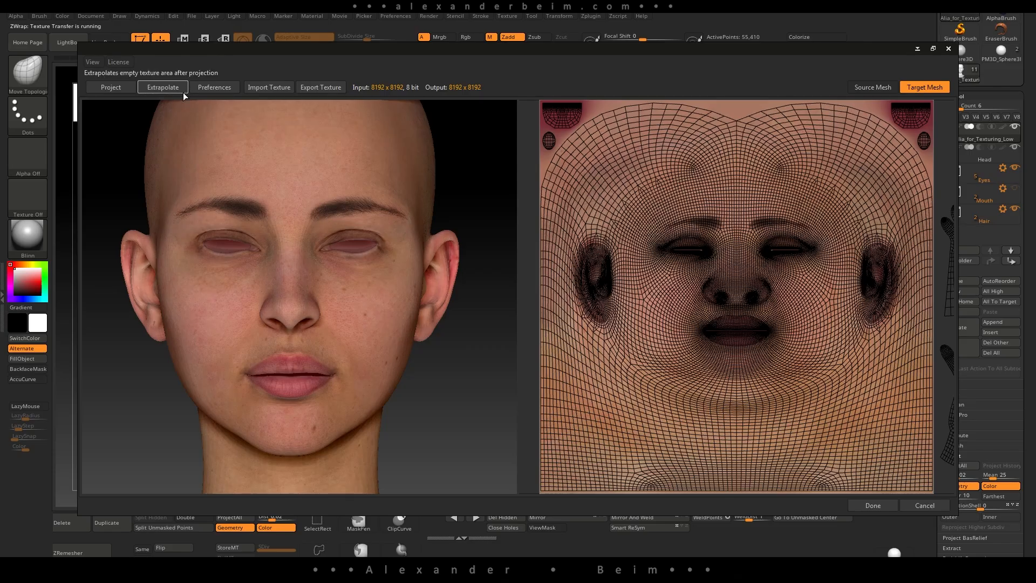
Import Face_Roughness.jpg as the source texture, project it onto the target UVs, and extrapolate the result.
click(271, 88)
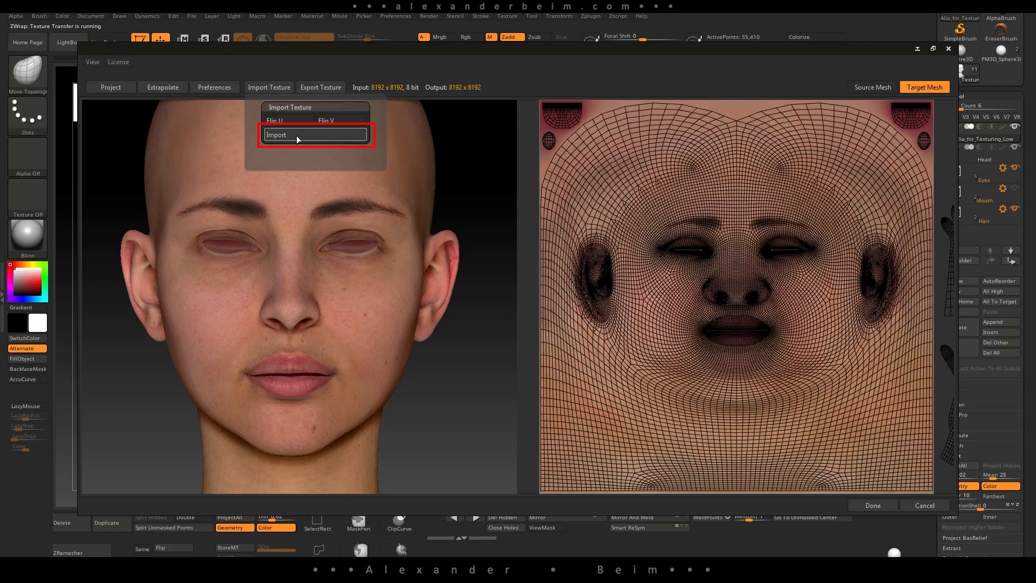
click(328, 137)
click(456, 139)
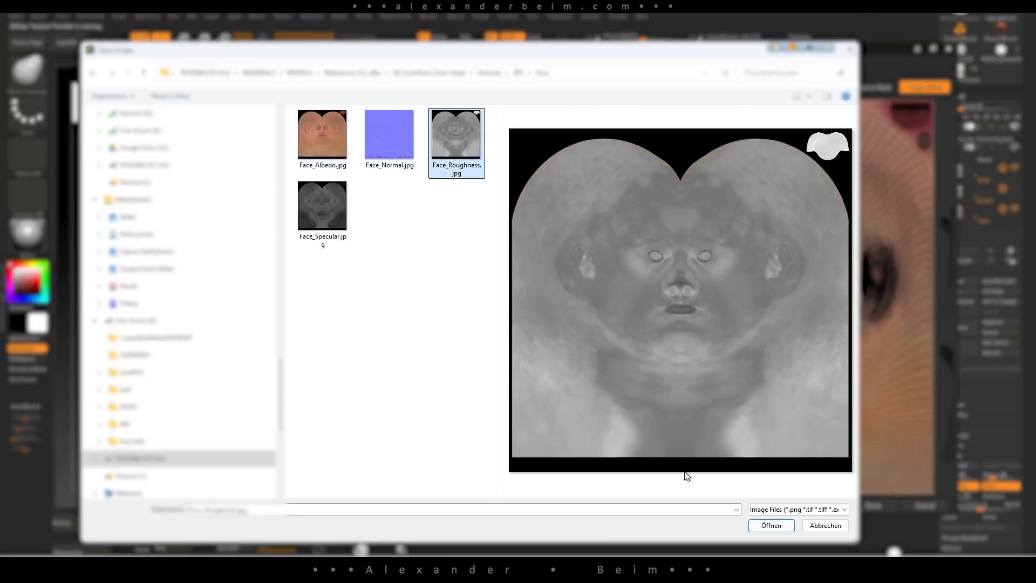
click(771, 525)
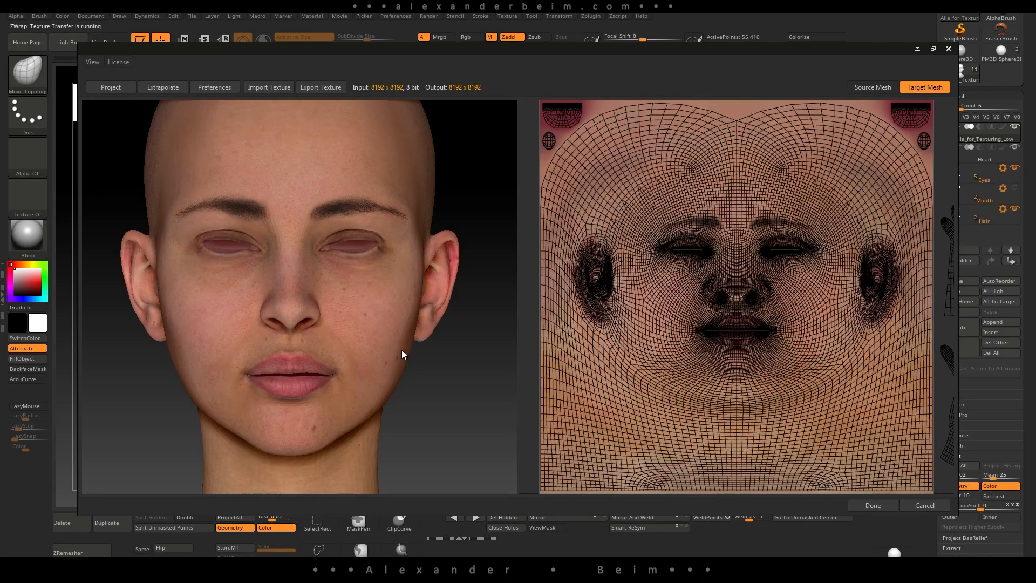
click(111, 88)
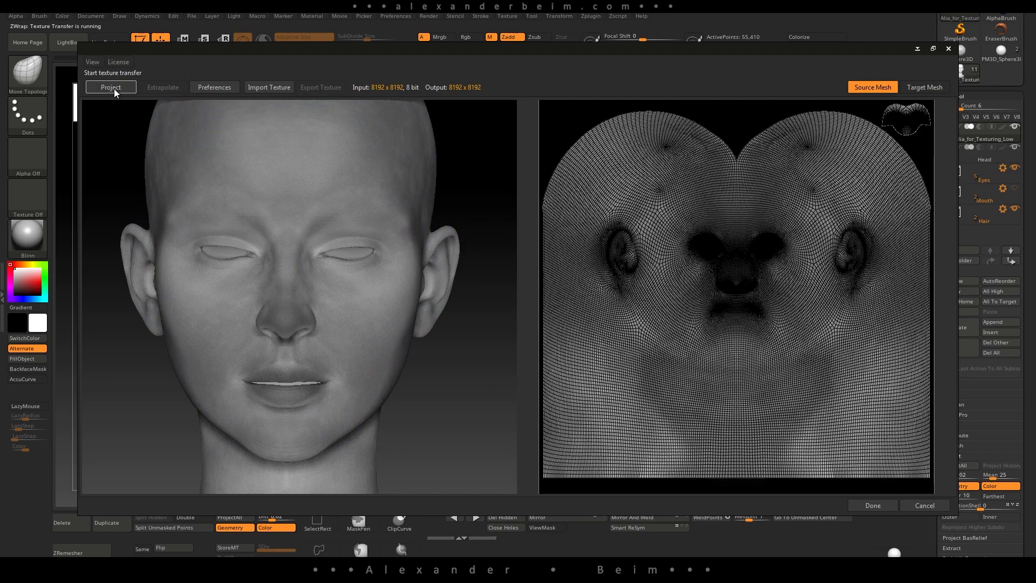
click(115, 89)
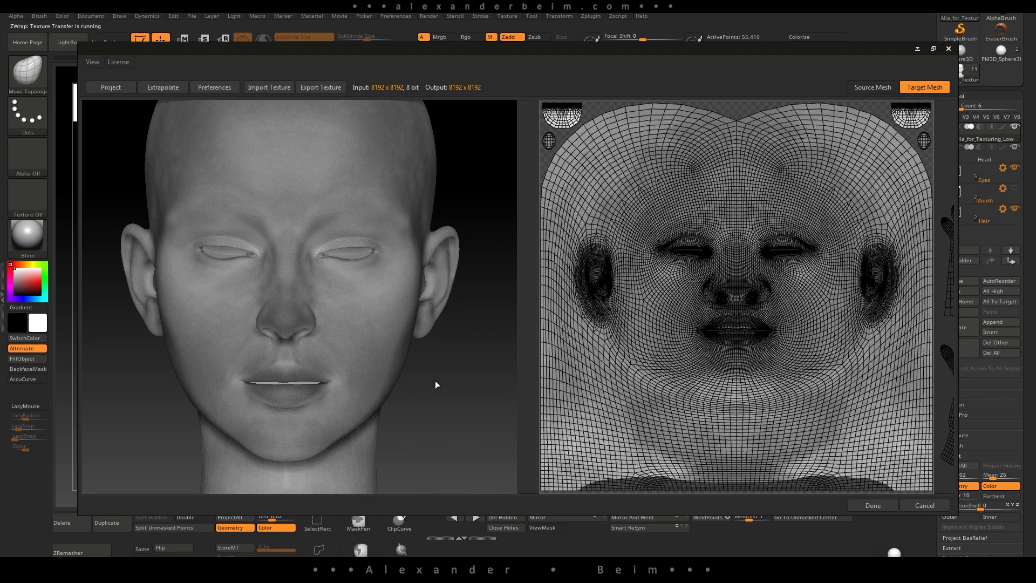
click(162, 87)
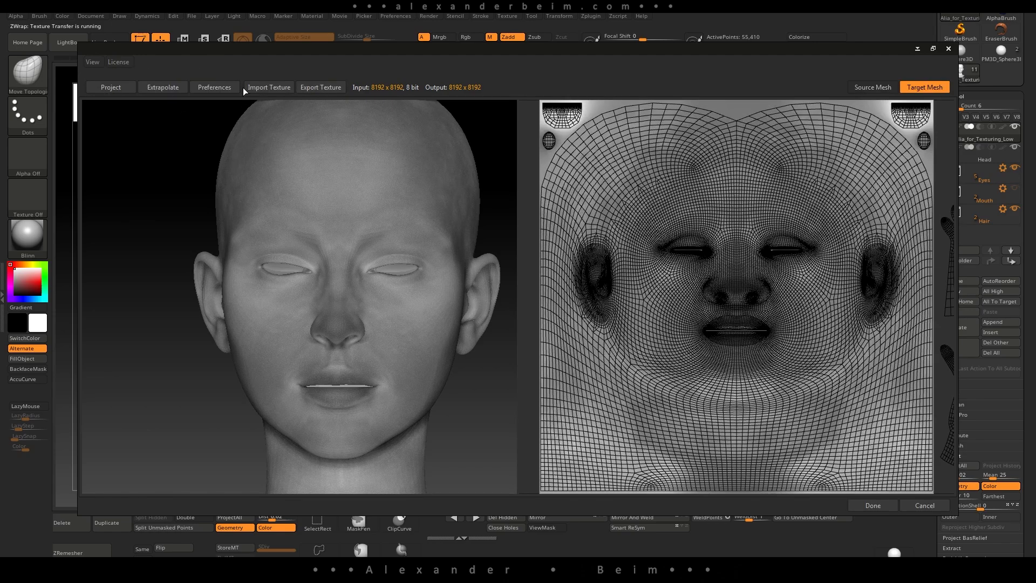
Export the transferred roughness texture as roughness.tif beside the color map.
click(319, 87)
click(353, 162)
text(f)
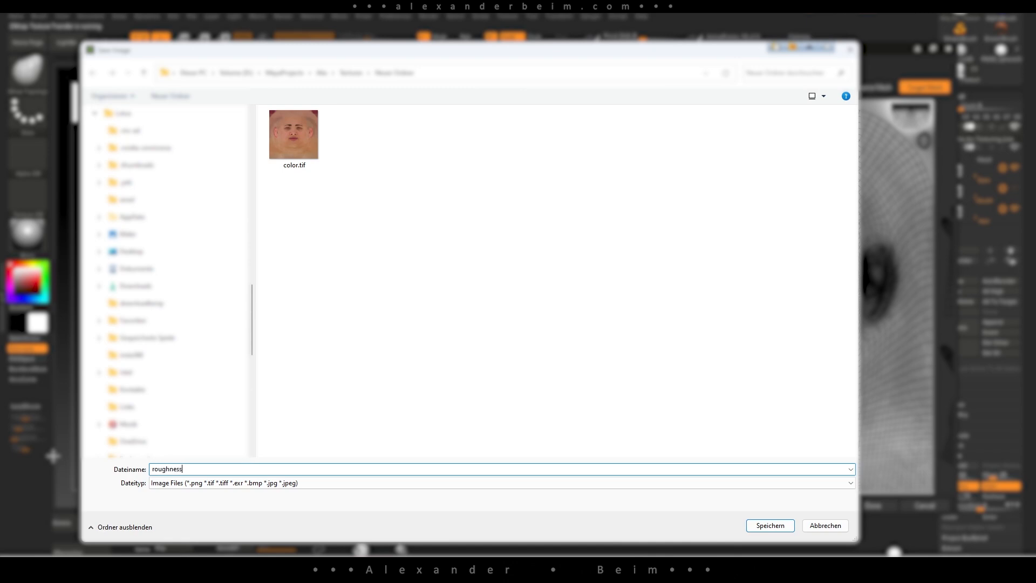
text(f)
key(Return)
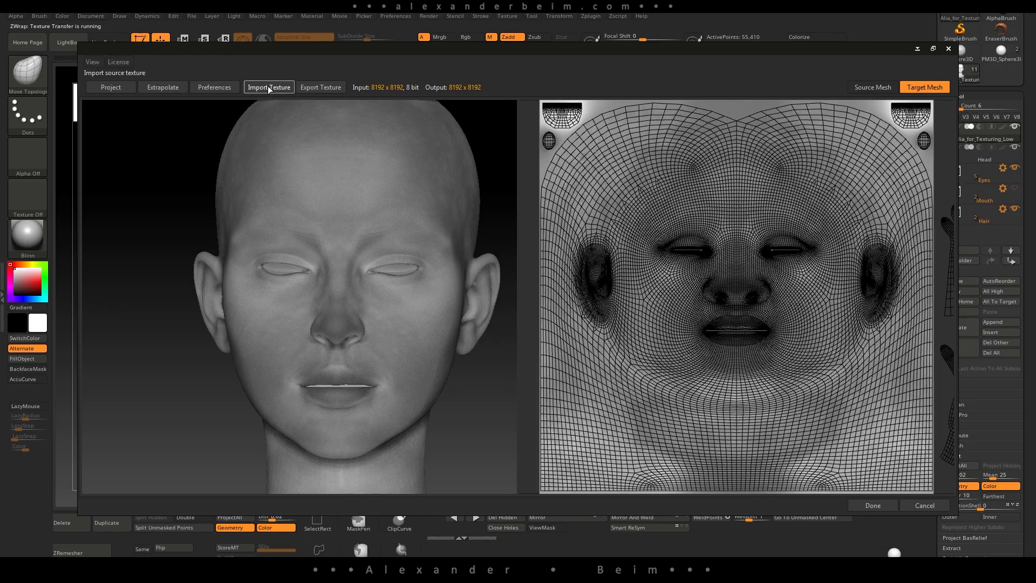
Import Face_Specular.jpg as the source texture and project it onto the target mesh's UVs.
click(268, 87)
click(300, 135)
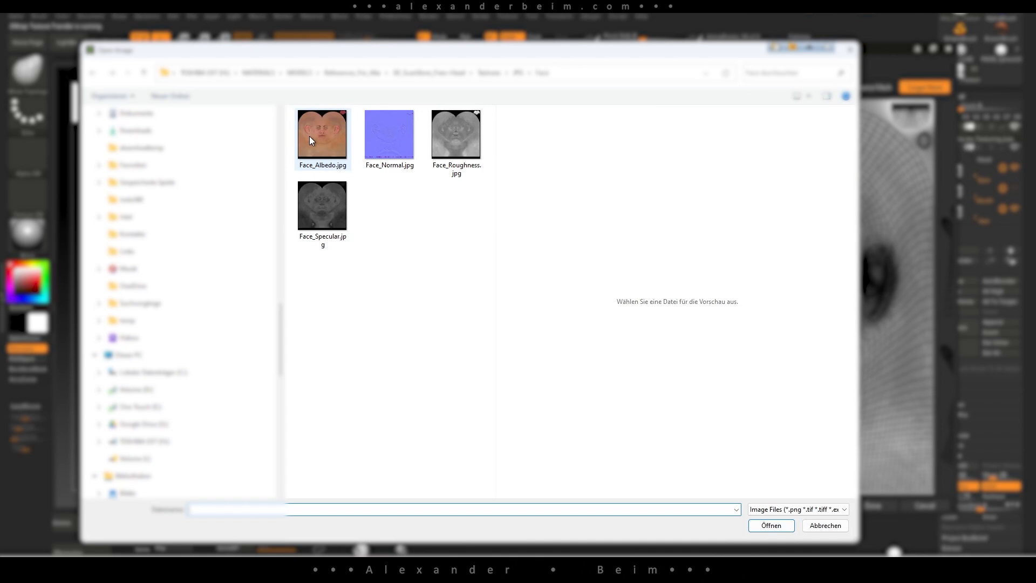
click(322, 204)
click(771, 525)
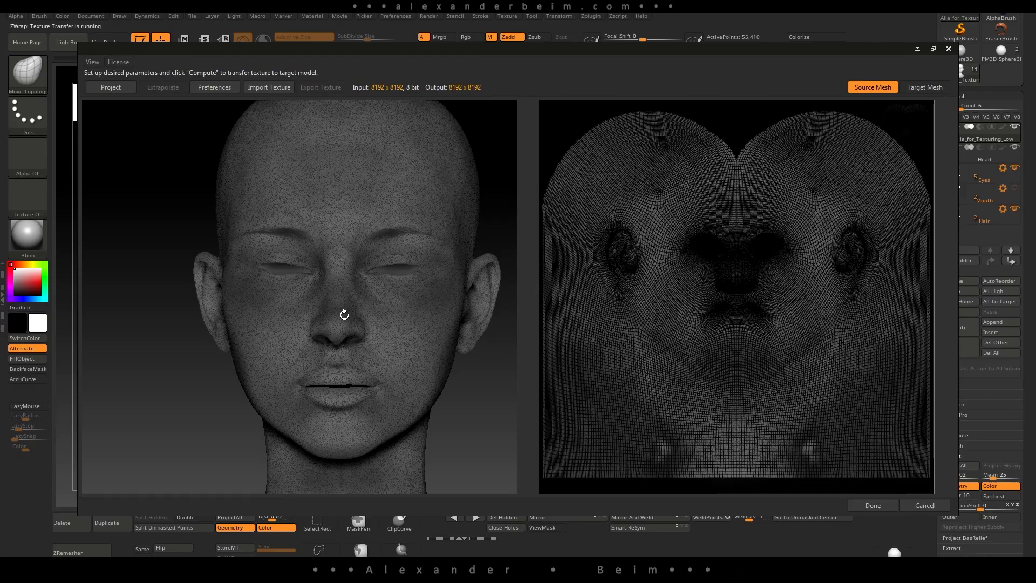
click(111, 88)
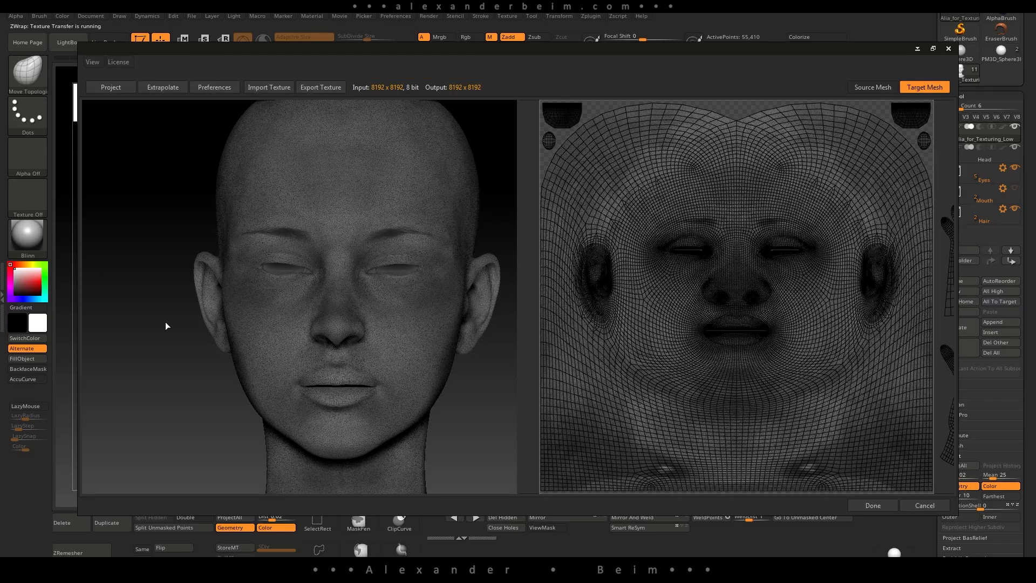
Export the transferred specular texture as specular.tif at quality 100.
click(320, 88)
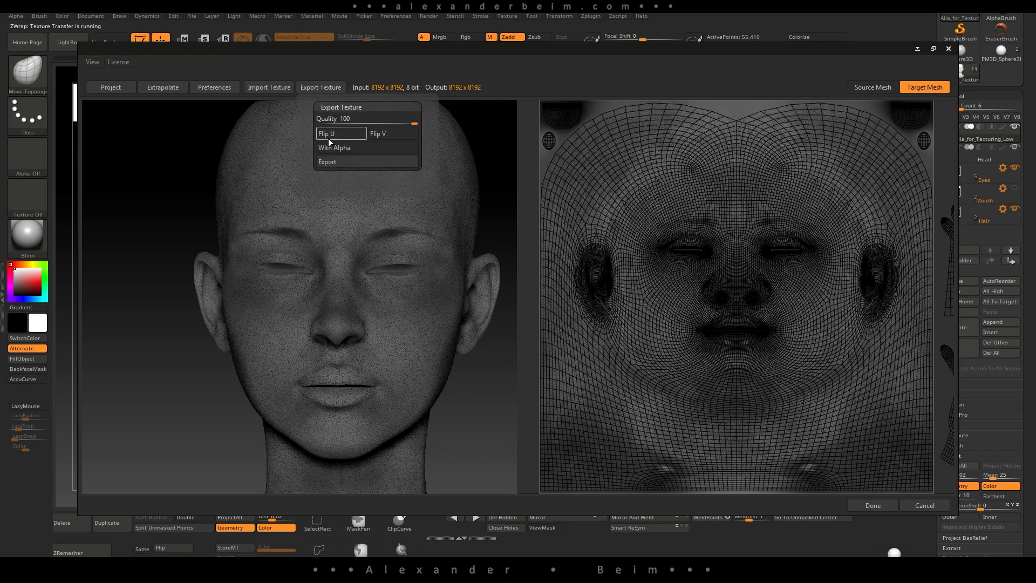
click(330, 155)
text(specular.tif)
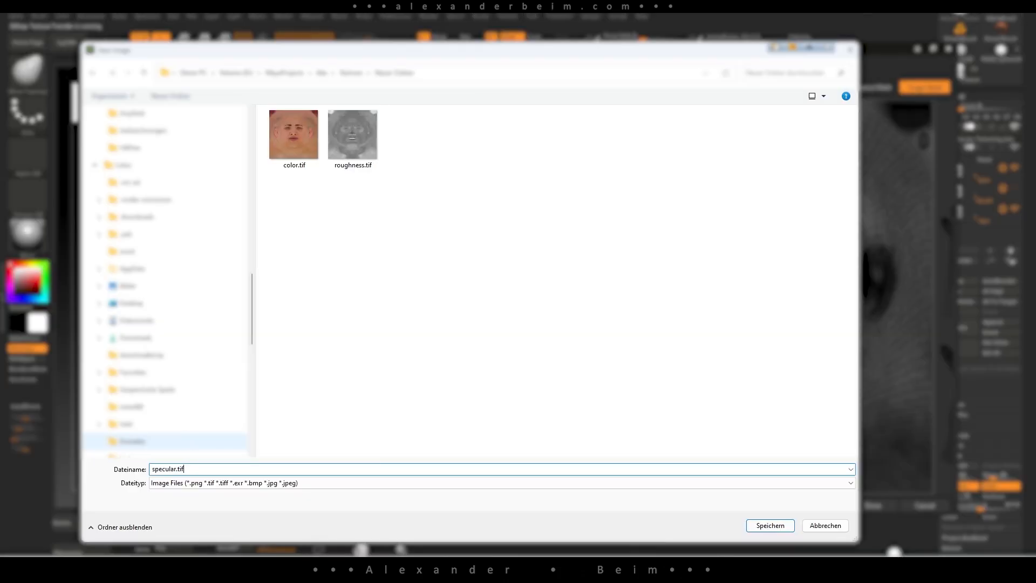
key(Return)
Import the face map from the Displacement folder as the source texture and project it onto the target UVs.
click(265, 86)
click(302, 134)
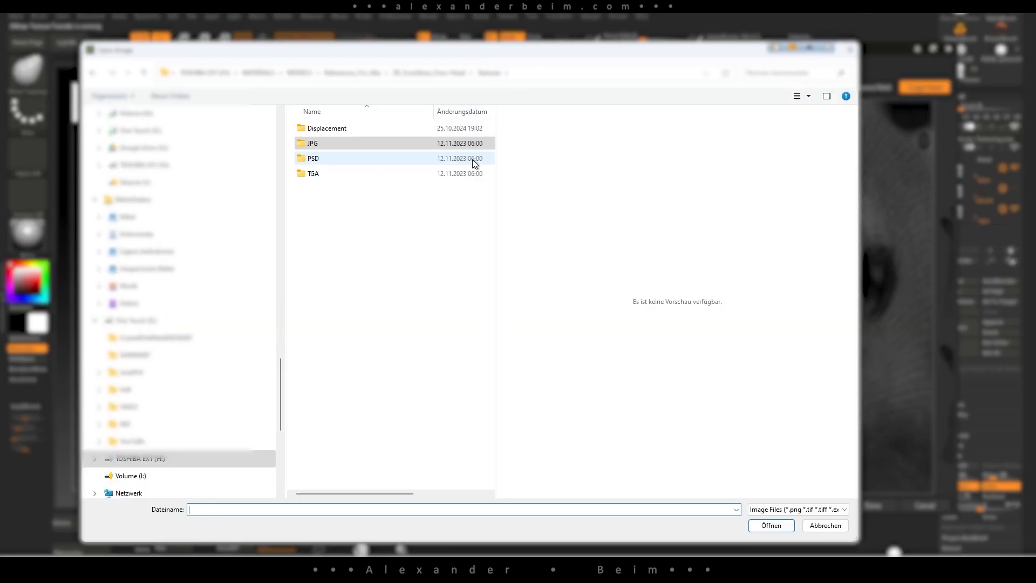
double_click(351, 130)
click(388, 141)
click(771, 525)
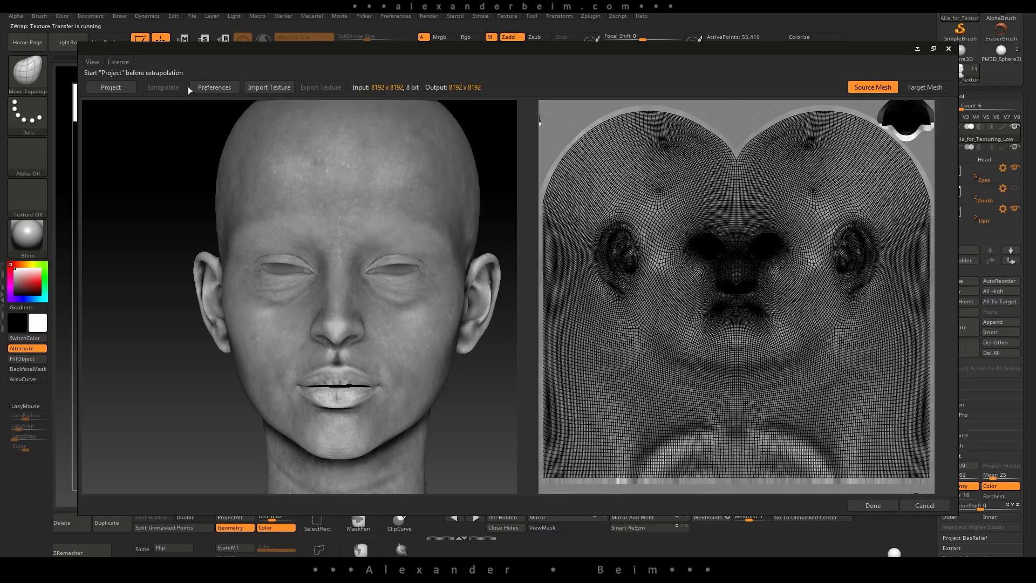
click(125, 89)
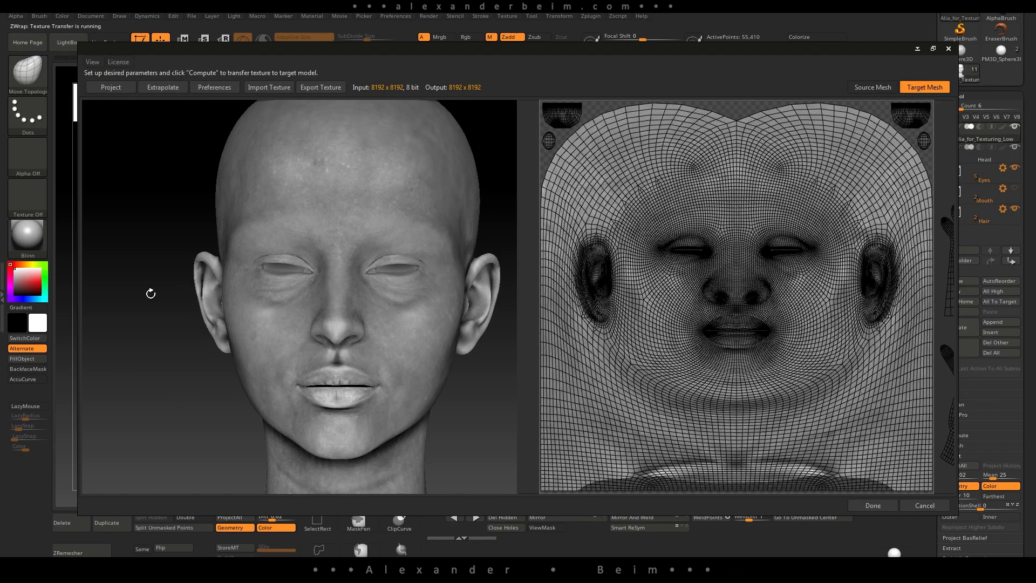
Export the transferred displacement texture as displacement.tif at quality 100.
click(319, 87)
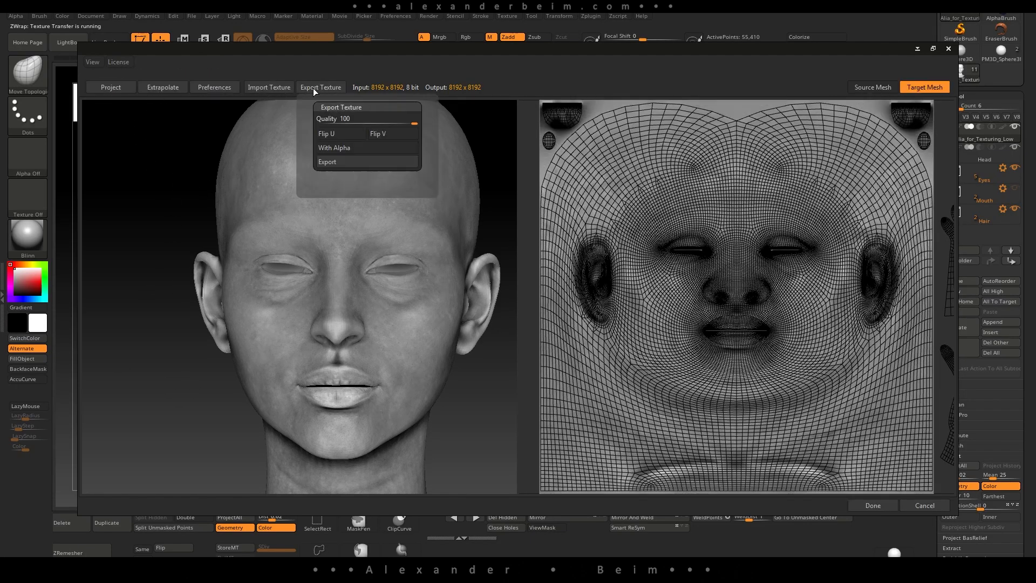
click(358, 162)
text(displacement.)
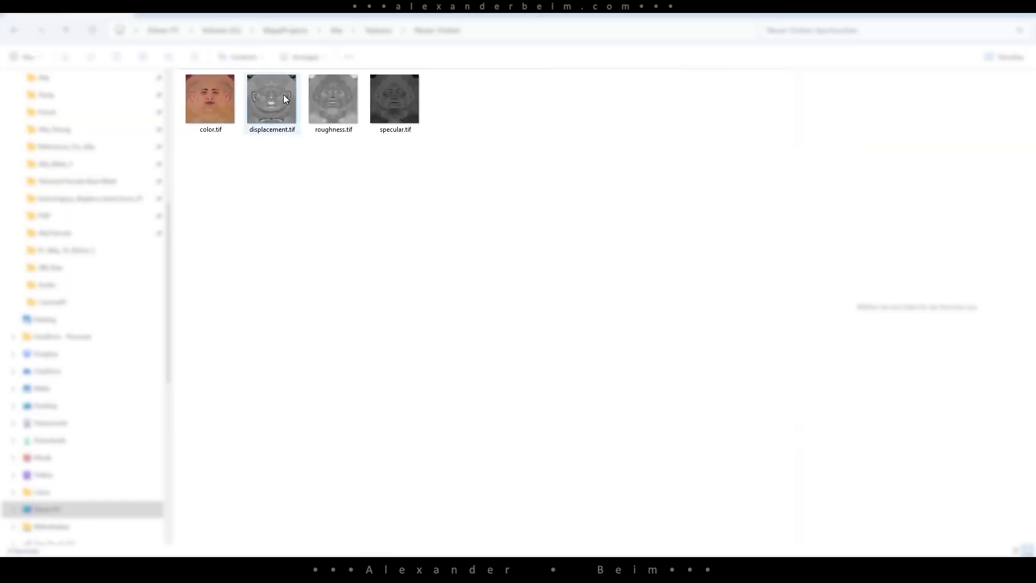
Inspect enlarged thumbnails of the exported color, displacement, roughness and specular maps in the file explorer.
ctrl+scroll(282, 102, up, 2)
click(310, 192)
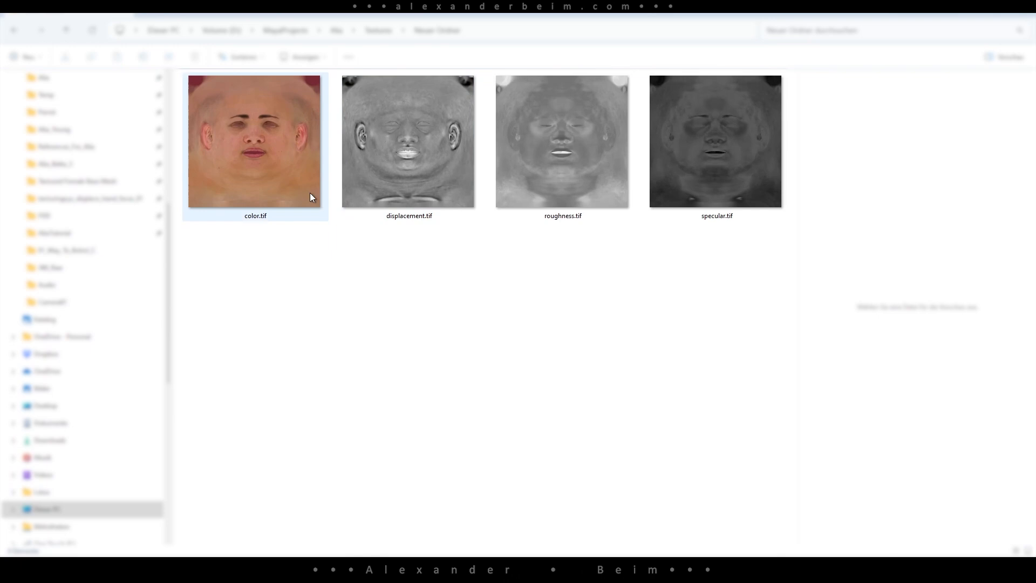
click(416, 147)
click(550, 140)
click(707, 127)
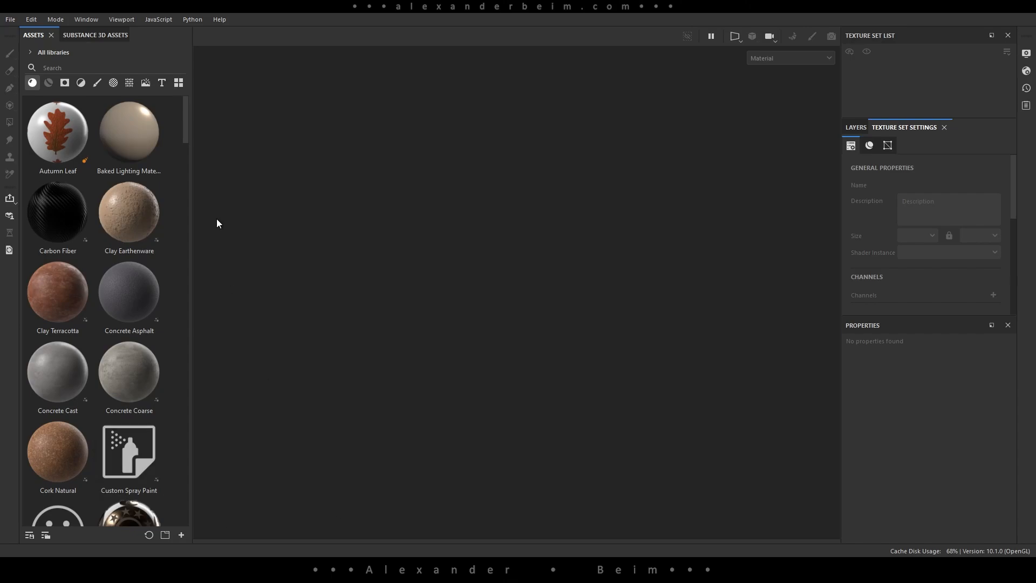
In Substance 3D Painter, create a 4096 project from Alia_Young_Body_New_UV_08_low.obj using the UV Tile workflow that preserves the layout per material.
click(11, 19)
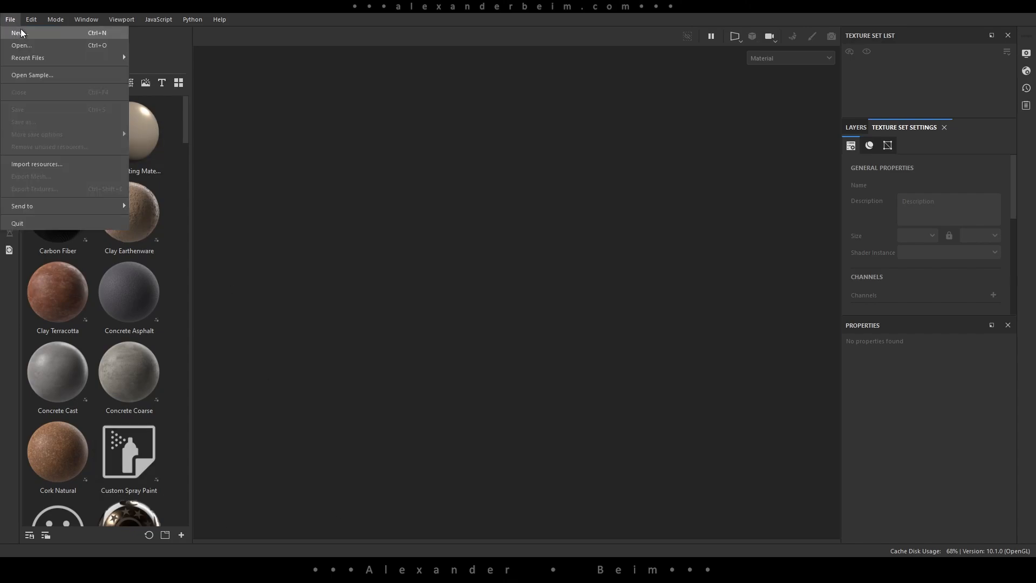
click(24, 31)
click(616, 161)
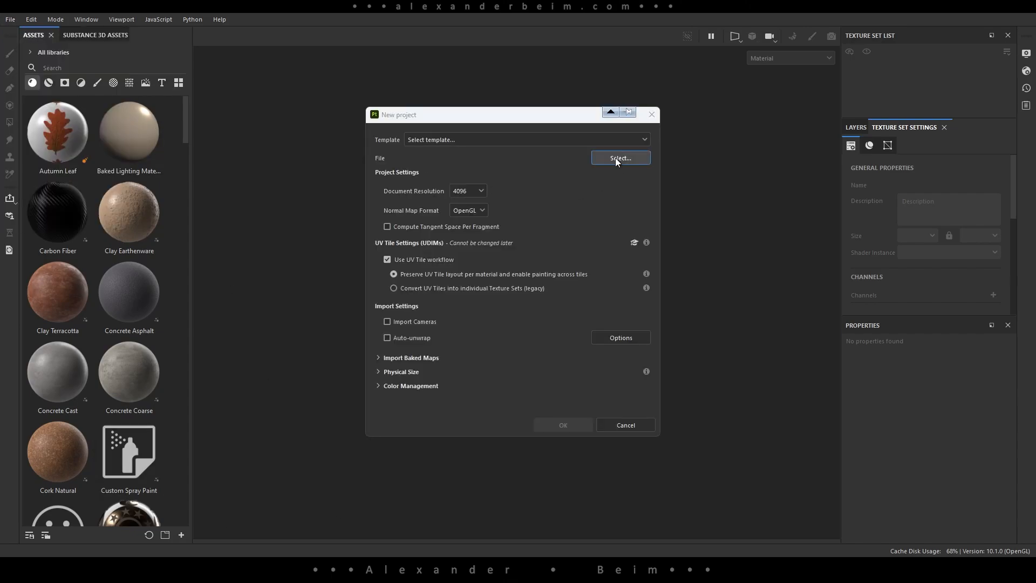
click(342, 364)
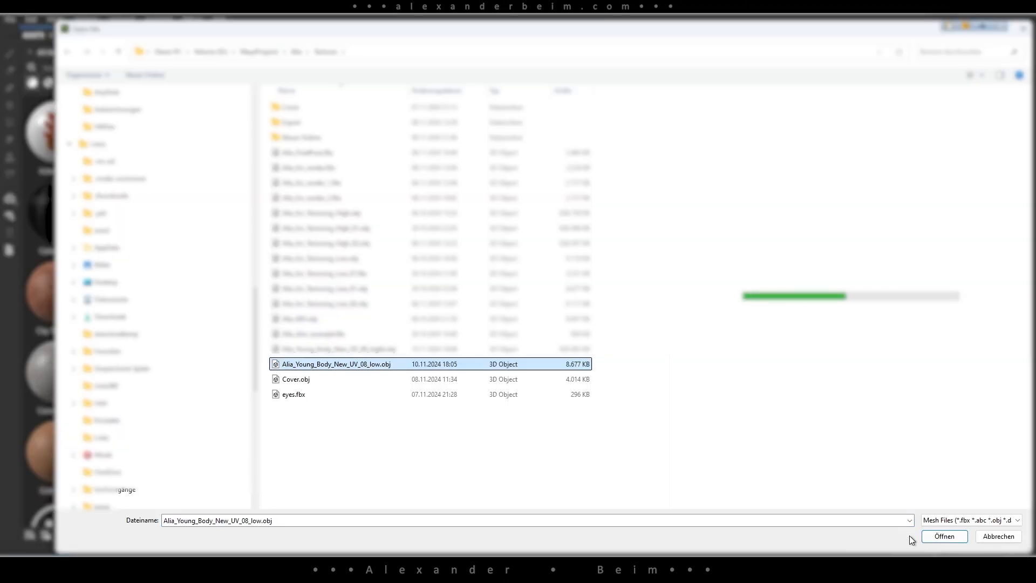
click(943, 536)
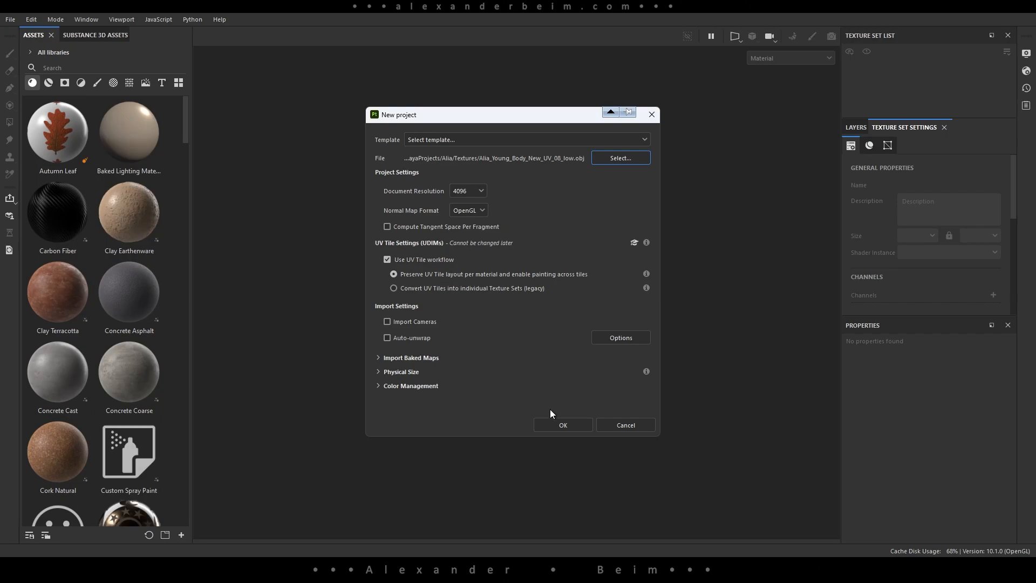
click(562, 425)
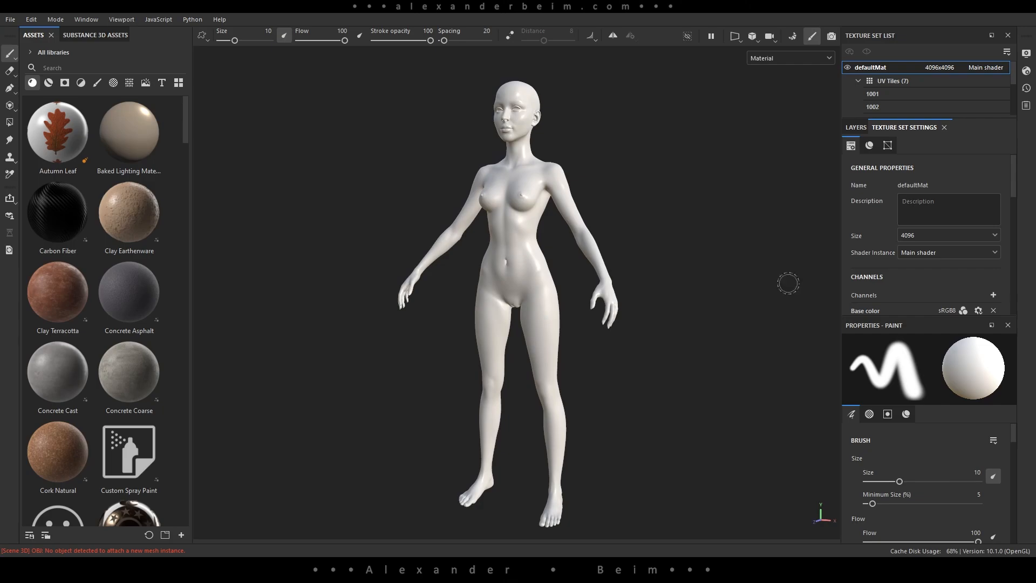
Set the viewport camera's field of view to 35 degrees and close the display settings.
click(1026, 53)
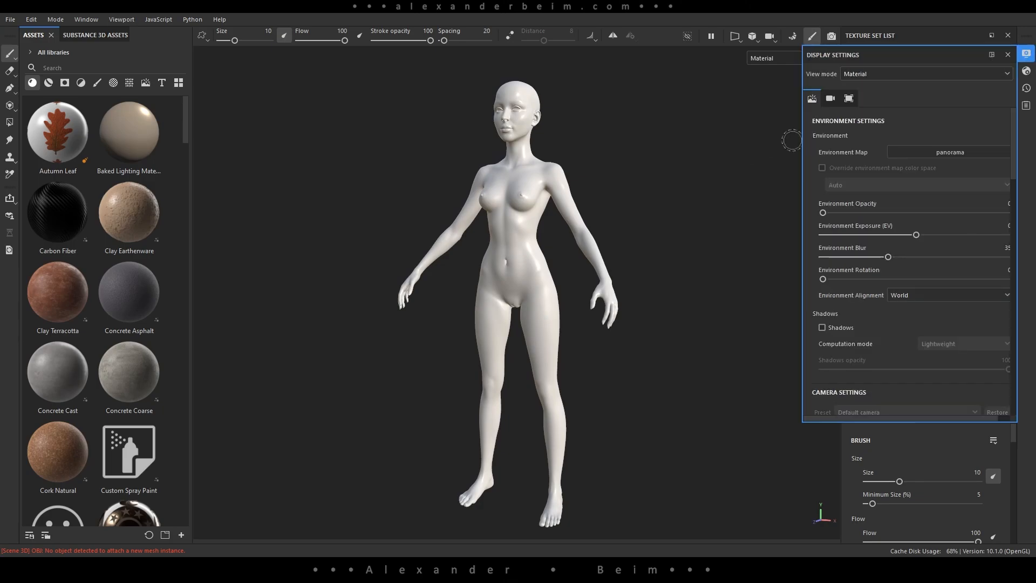
click(830, 99)
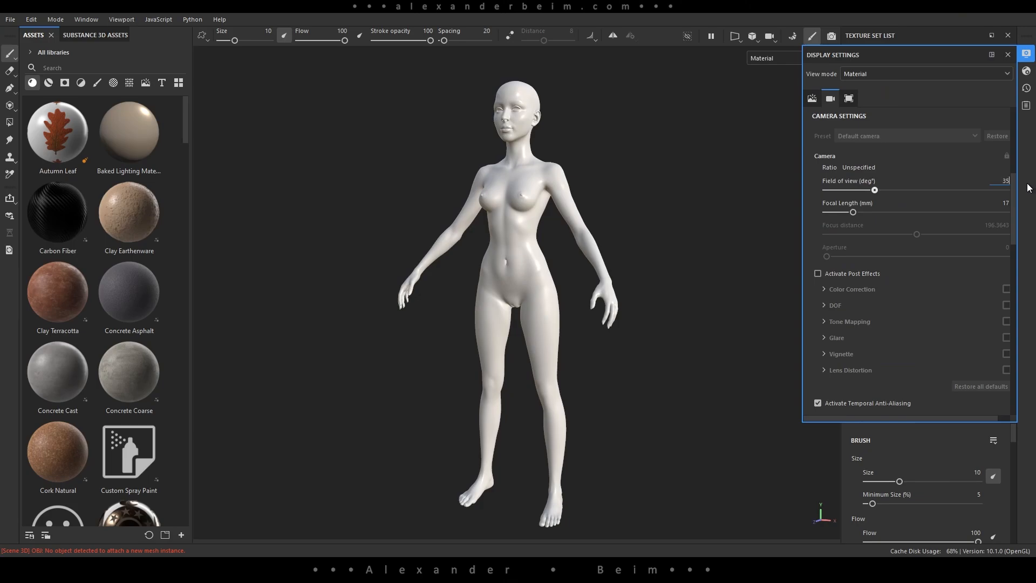
key(Return)
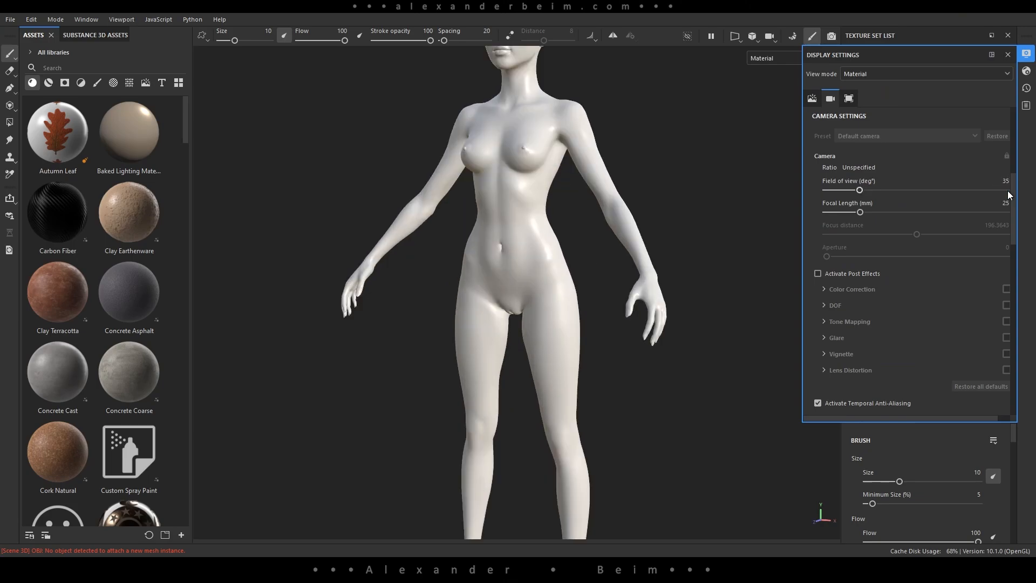
click(1008, 56)
Frame the head and torso and switch to mesh map baking mode.
alt+middle_drag(701, 137, 646, 350)
mouse_move(523, 261)
alt+right_down()
mouse_move(694, 316)
mouse_move(666, 280)
alt+right_up()
alt+middle_drag(666, 280, 666, 239)
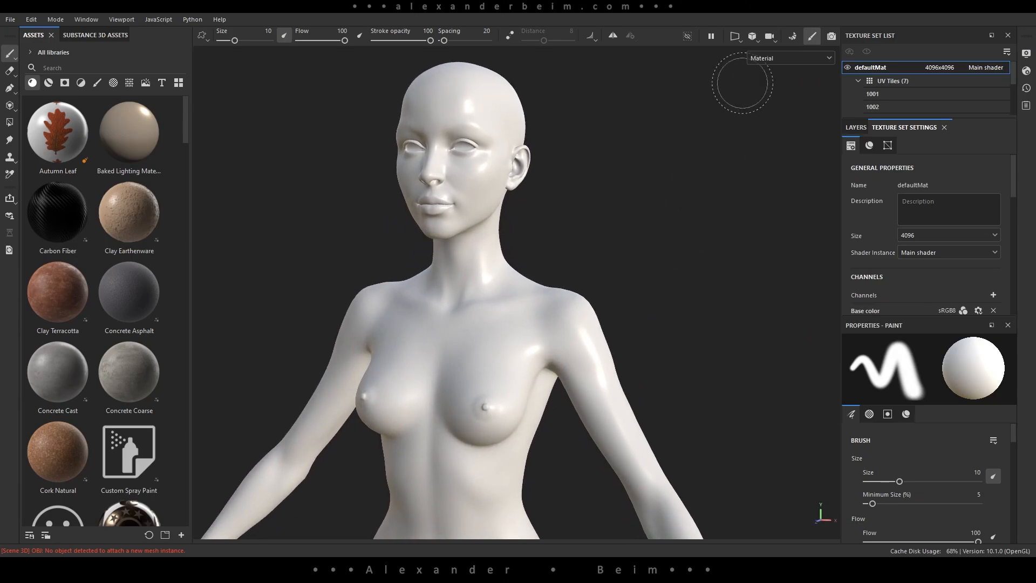
click(791, 37)
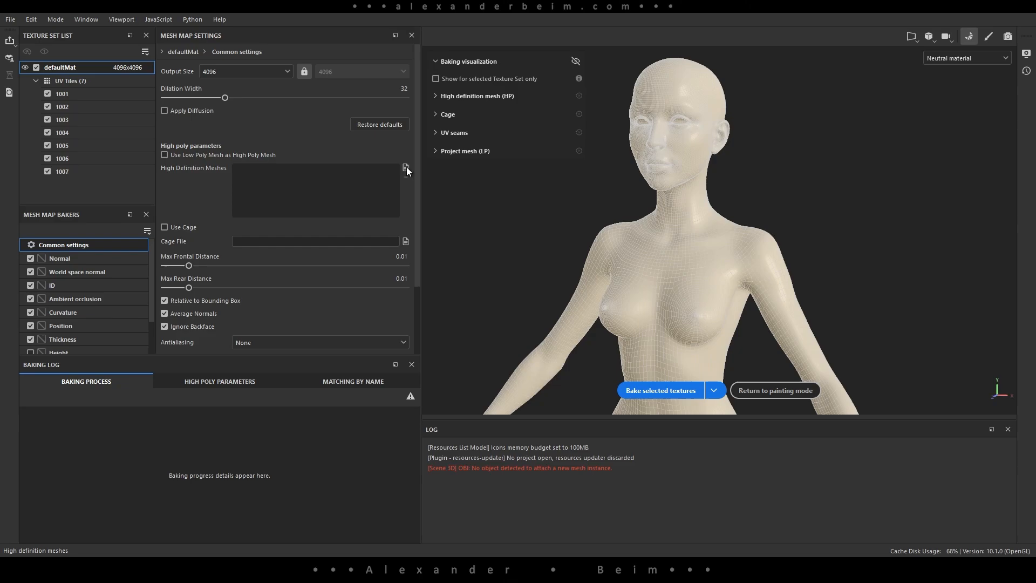
Load Alia_Young_Body_New_UV_08_hight.obj as the high definition mesh and set both max frontal and max rear distance to 0.001.
click(406, 168)
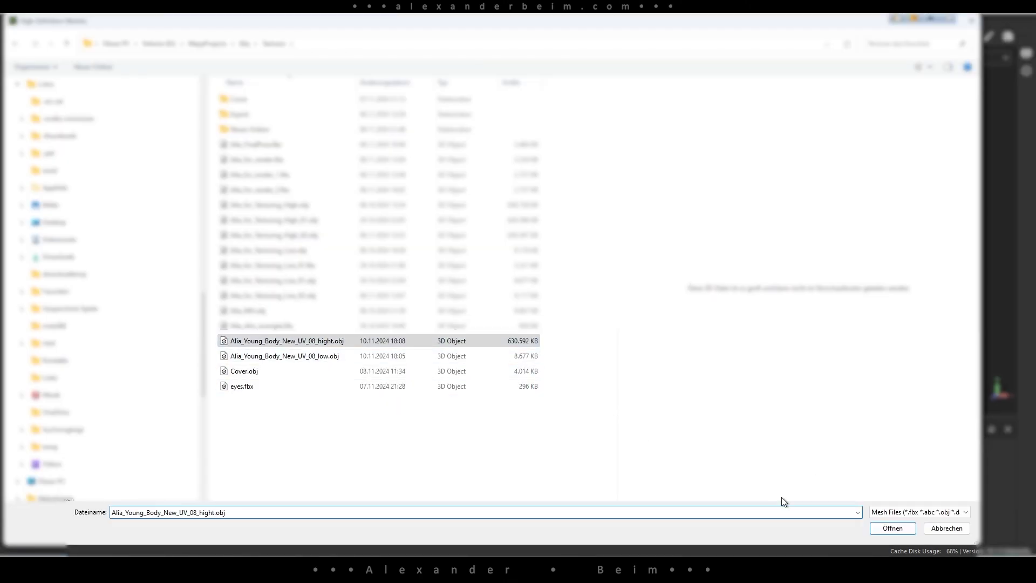
click(892, 528)
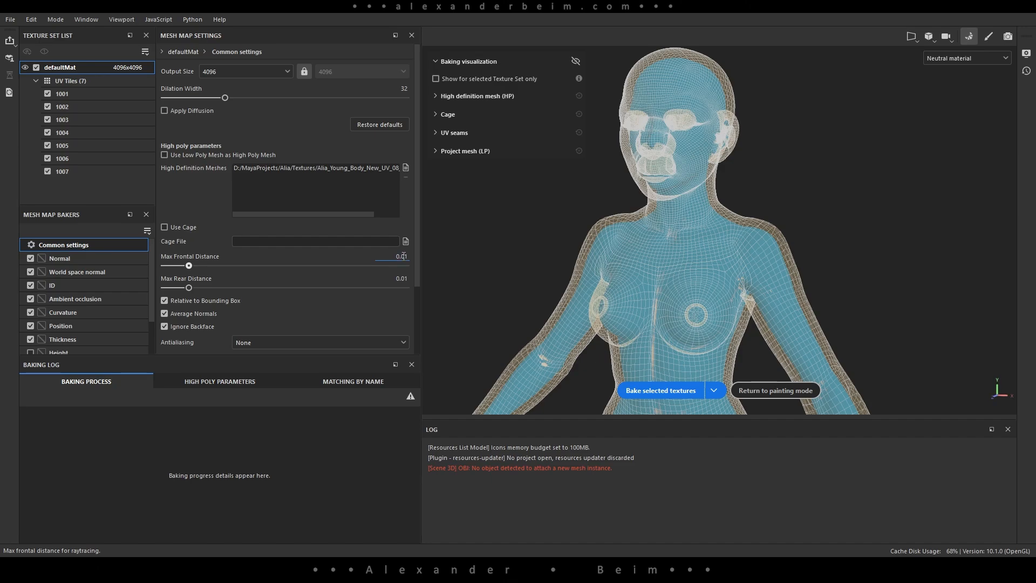
text(0)
key(Return)
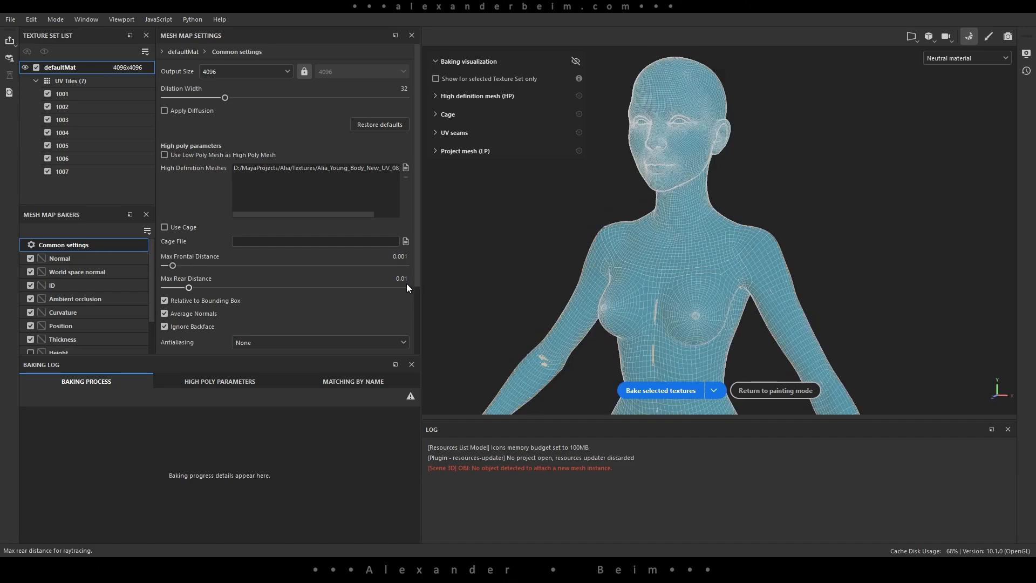
click(401, 279)
click(403, 278)
text(0)
key(Return)
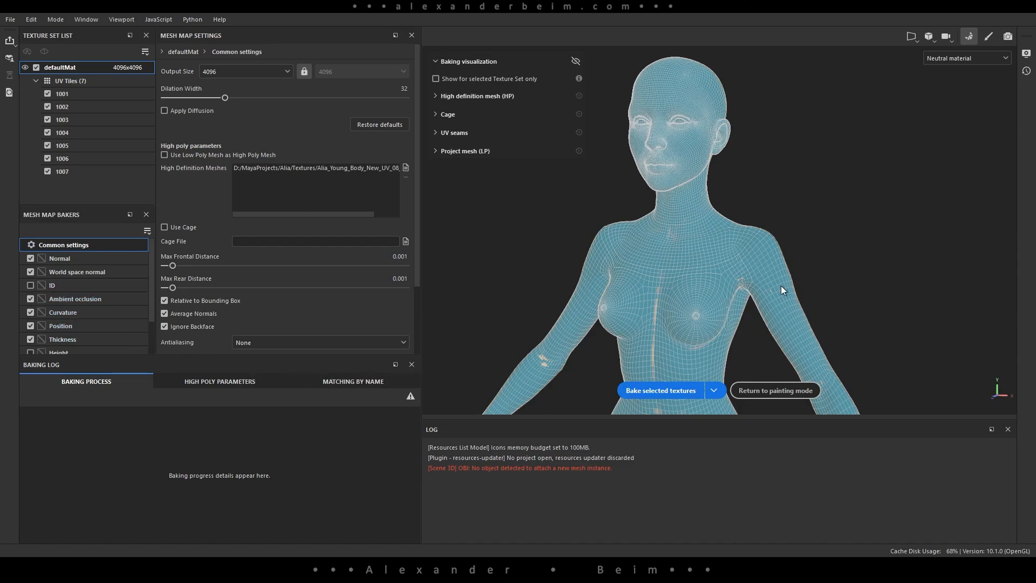
Bake the selected mesh maps for the full body, leaving the ID map out.
alt+right_drag(835, 212, 835, 312)
alt+middle_drag(750, 340, 746, 210)
alt+right_drag(745, 211, 695, 239)
alt+middle_drag(728, 243, 735, 257)
alt+right_drag(735, 256, 712, 259)
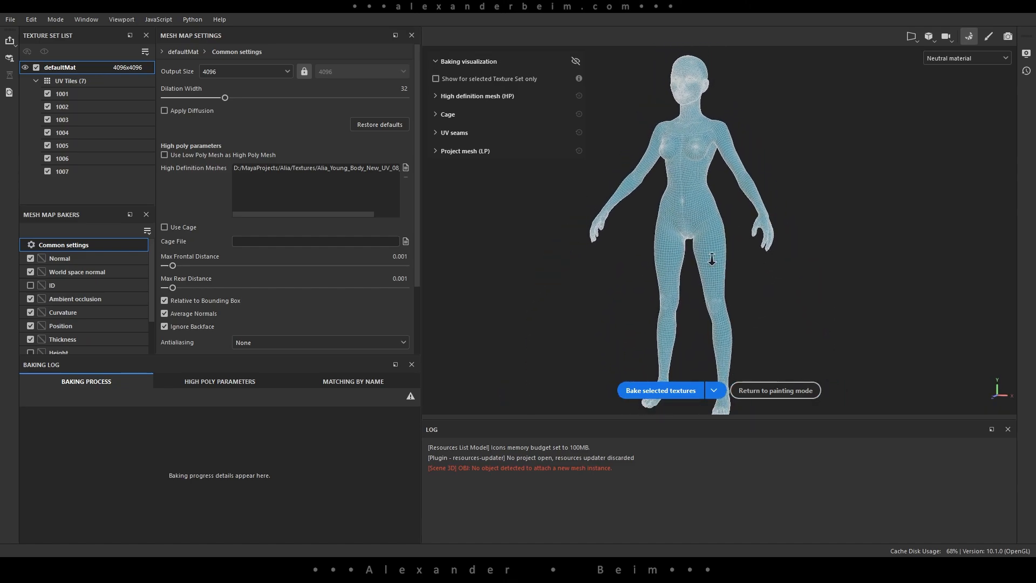
click(670, 392)
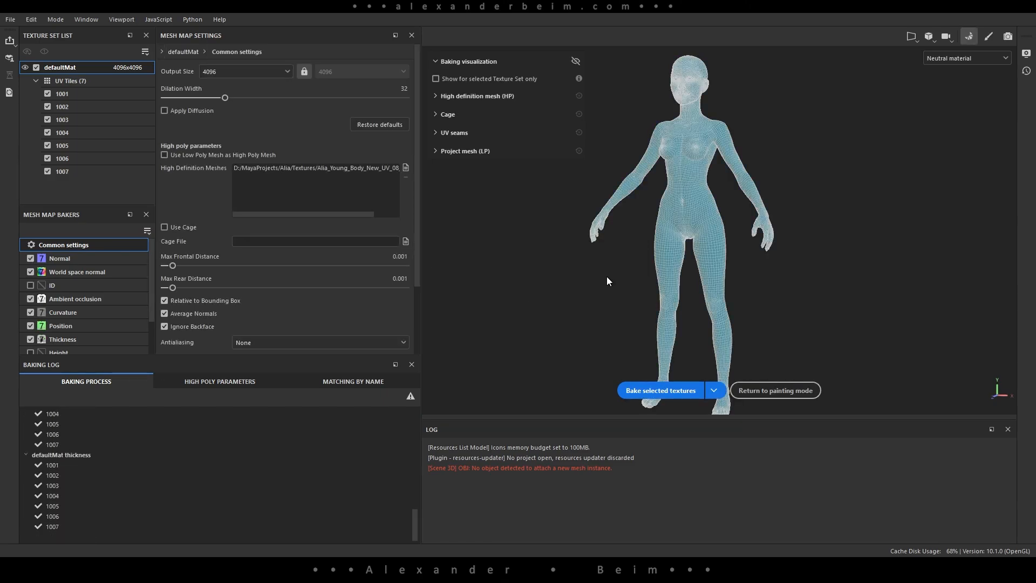
Return to painting mode and inspect the baked surface of the body and head up close.
click(988, 37)
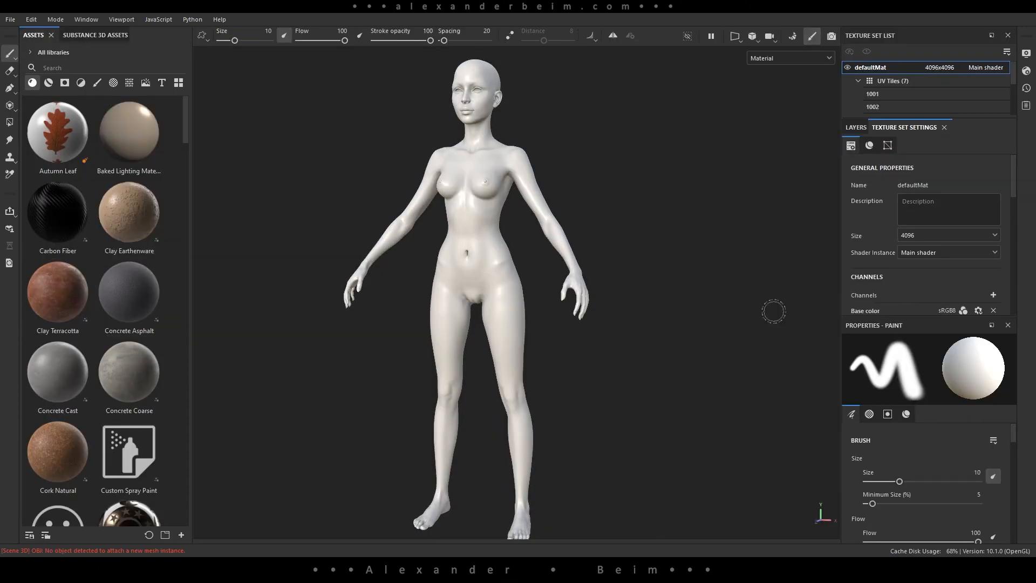
alt+middle_drag(451, 122, 448, 284)
alt+right_drag(449, 285, 746, 308)
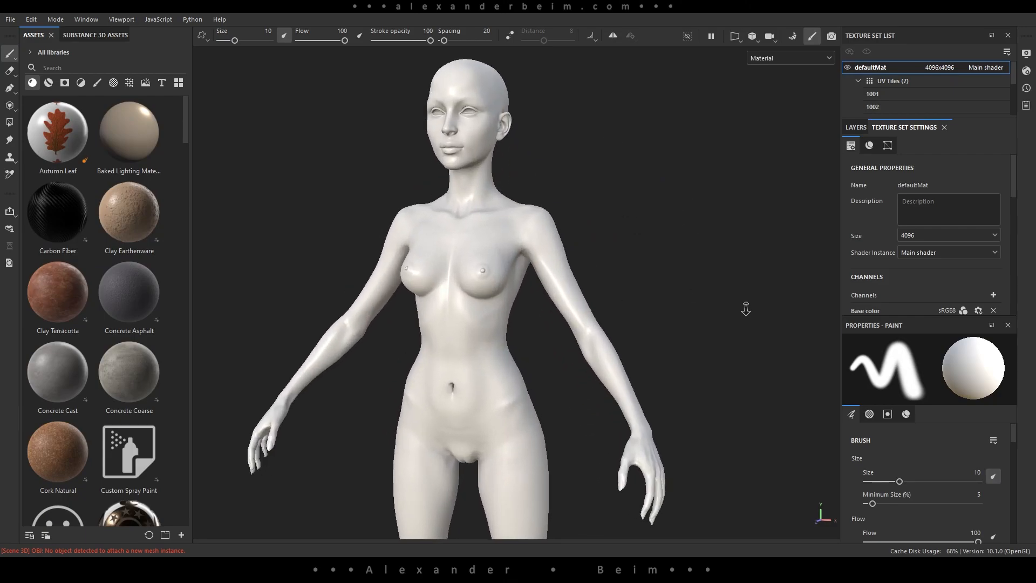
alt+middle_drag(746, 309, 766, 485)
alt+right_drag(593, 324, 745, 303)
alt+middle_drag(581, 167, 581, 416)
alt+middle_drag(573, 248, 573, 315)
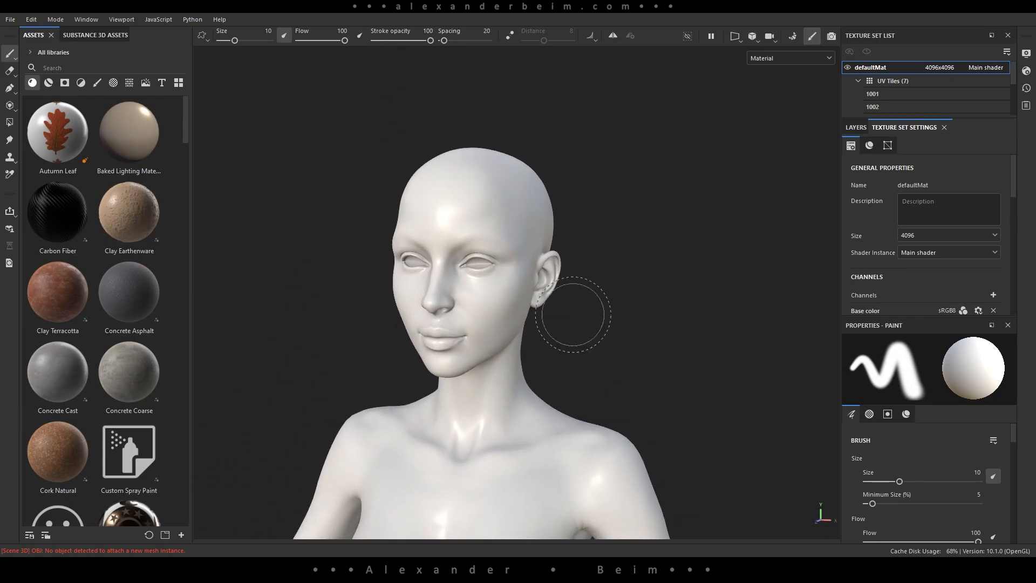
alt+drag(573, 314, 593, 299)
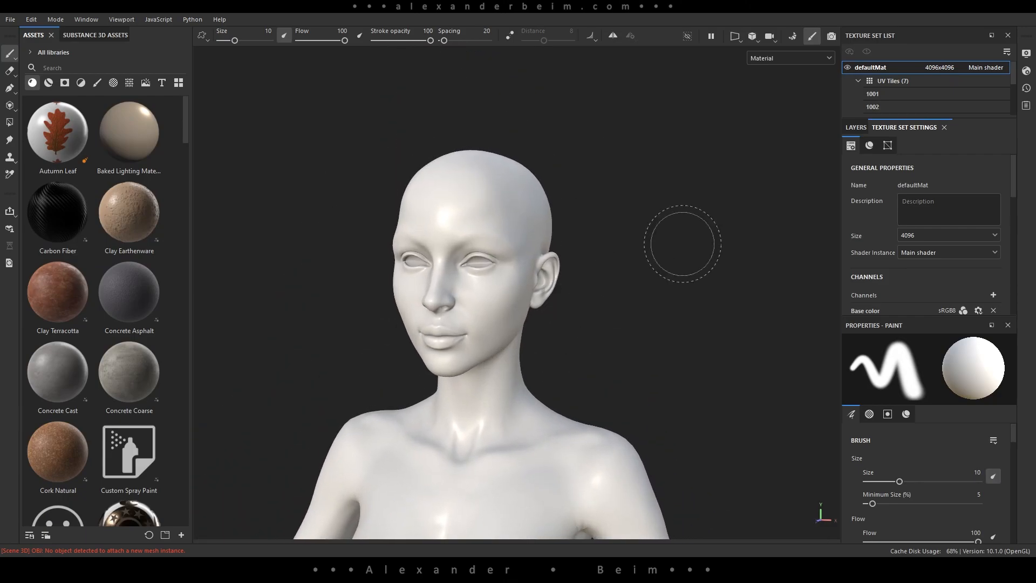
Add a fill layer above Layer 1 and bring its material channel settings into view.
click(857, 129)
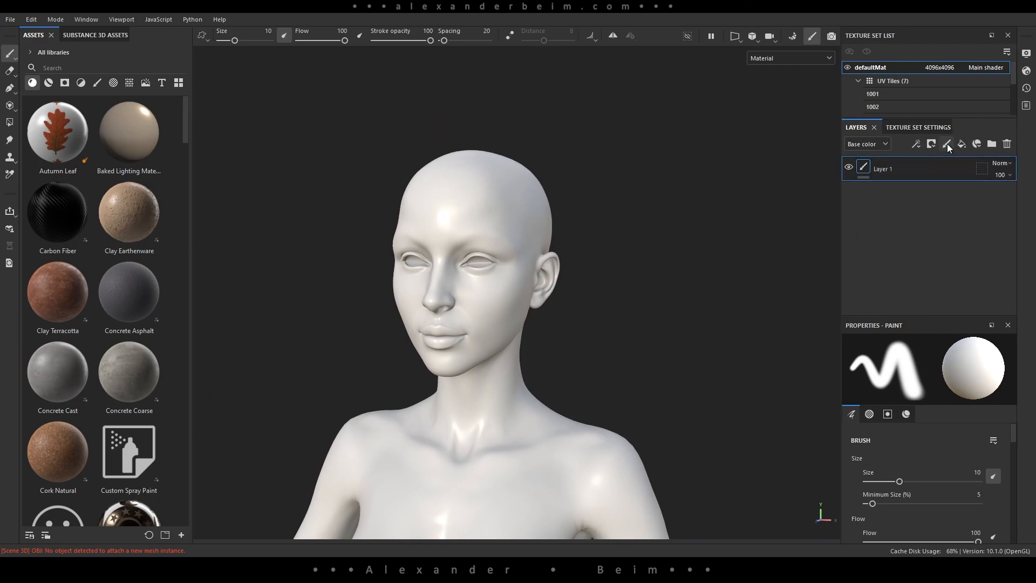
click(962, 145)
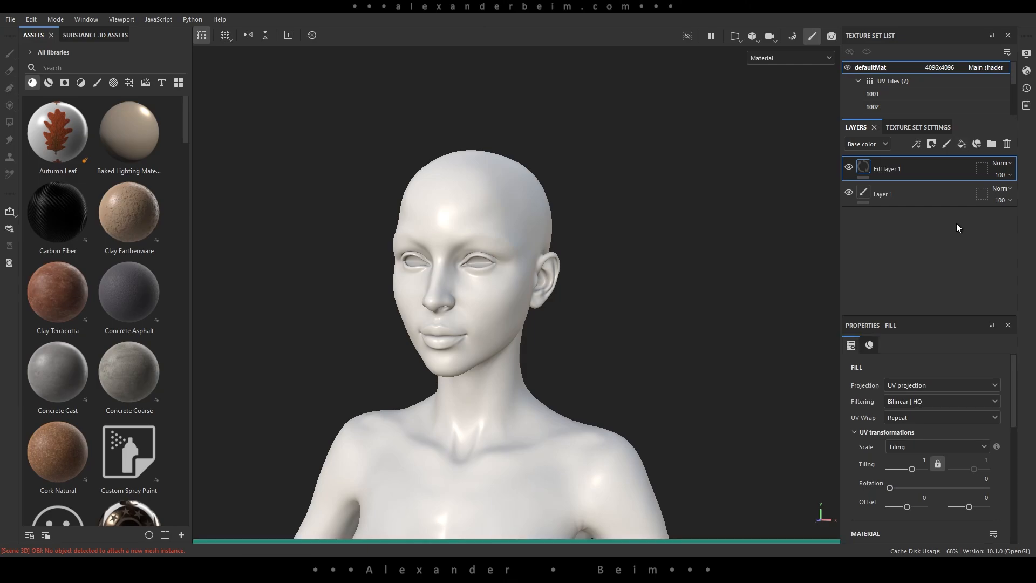
drag(1015, 384, 1019, 448)
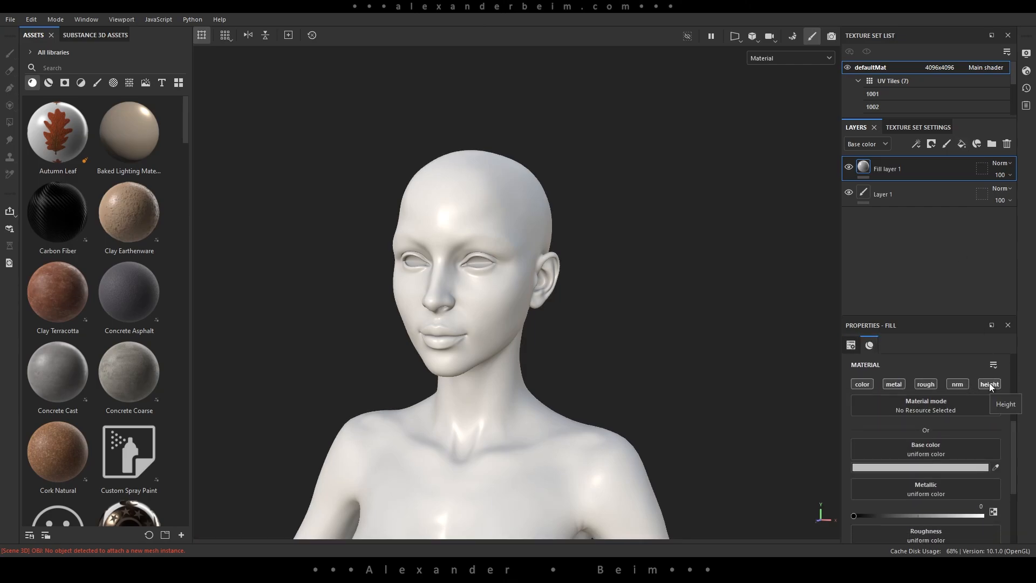
Add a Specular level channel to the texture set and disable the metal and nrm channels on the fill layer.
click(905, 128)
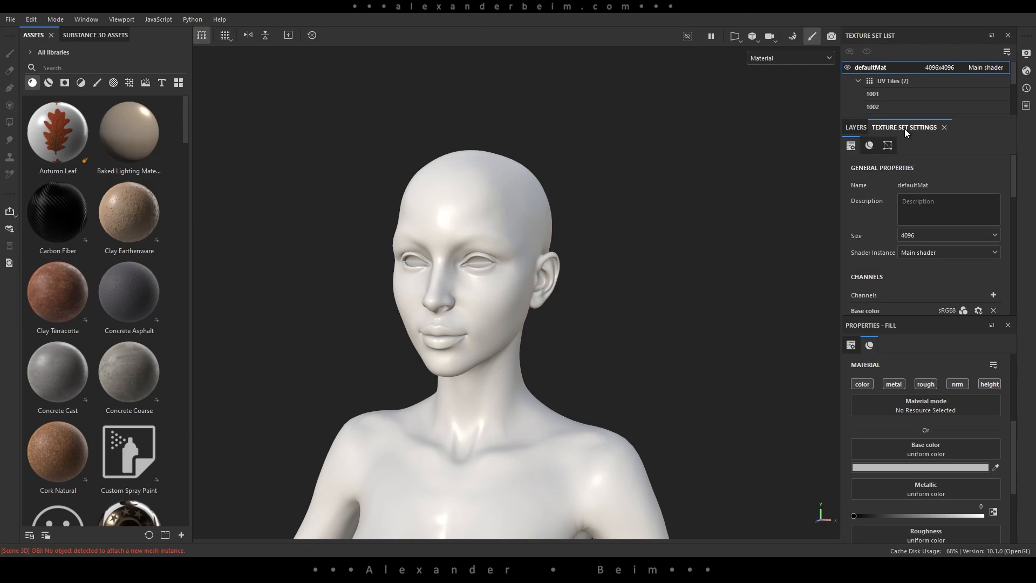
click(994, 295)
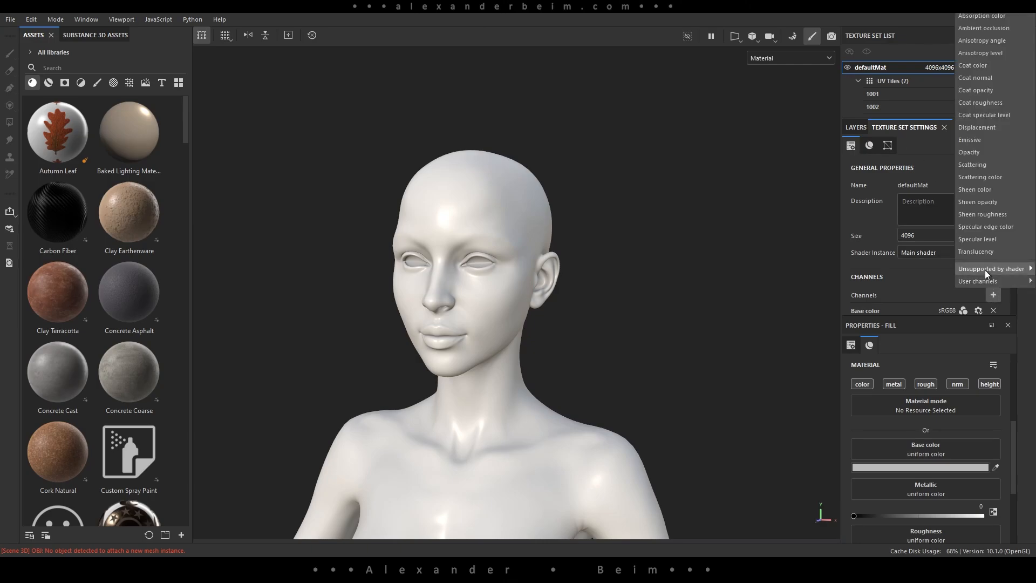
click(999, 239)
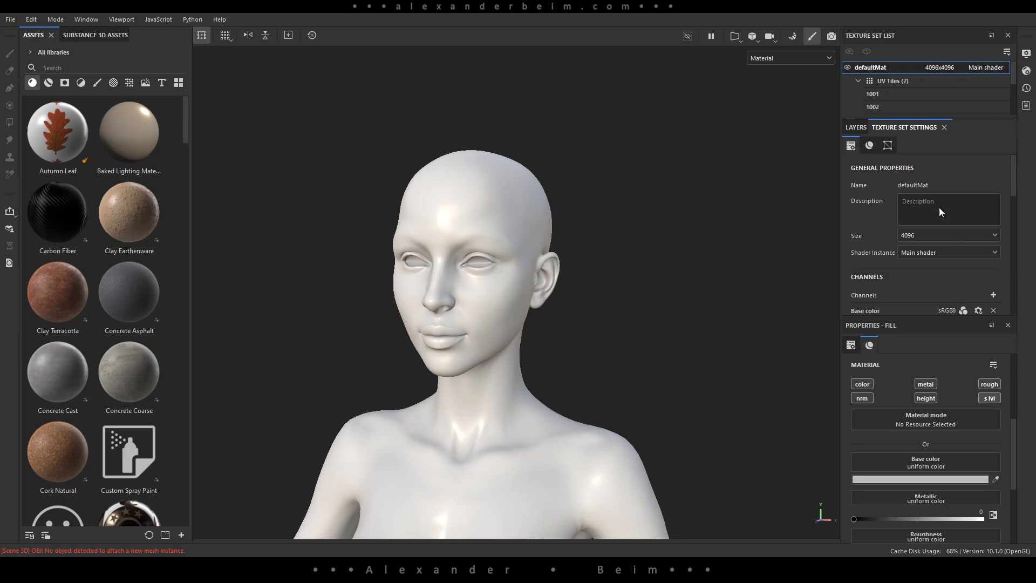
click(857, 129)
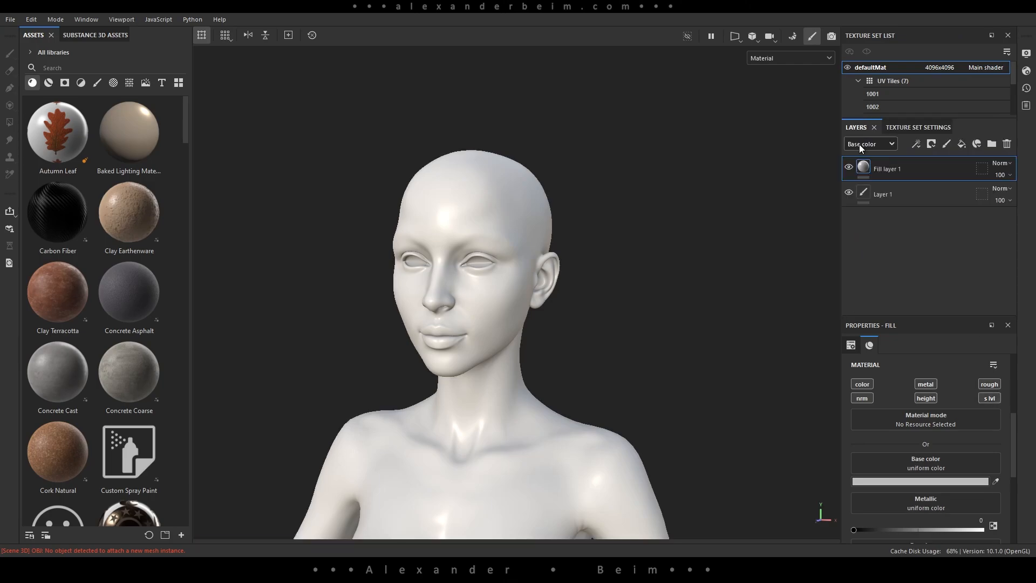
click(926, 385)
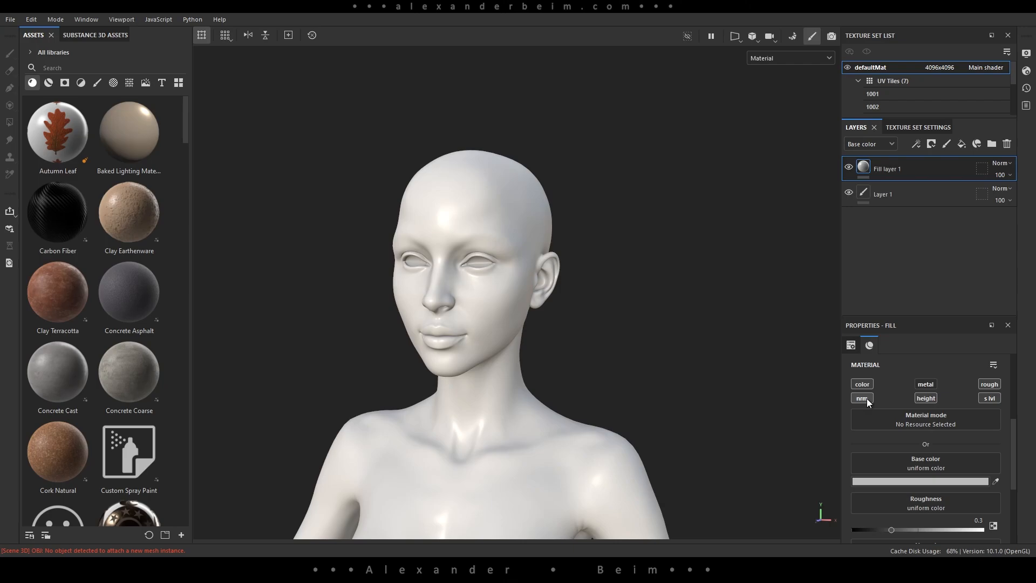
Start a resource import and add color.tif, displacement.tif, roughness.tif and specular.tif to it.
click(11, 23)
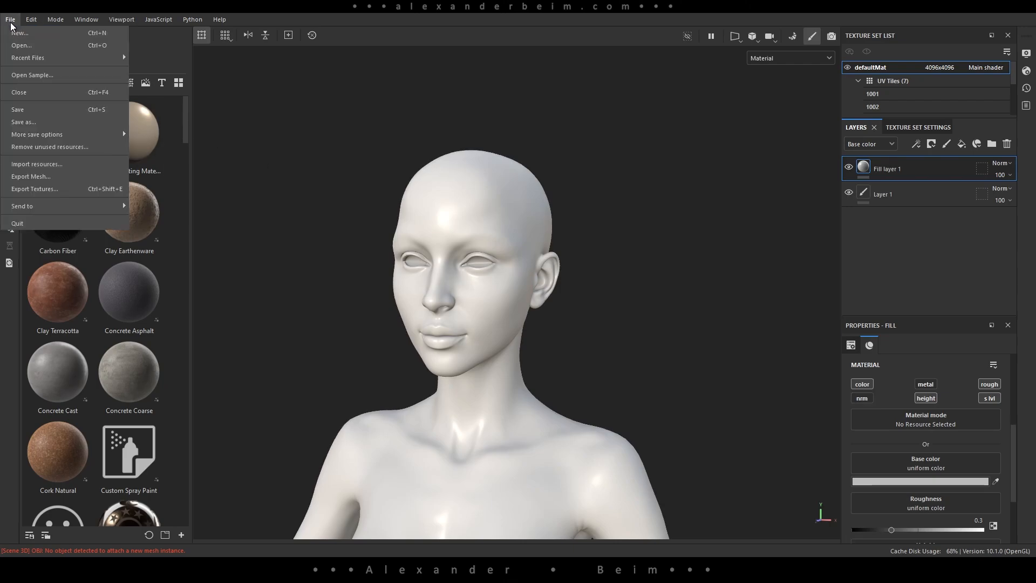
click(43, 165)
click(568, 135)
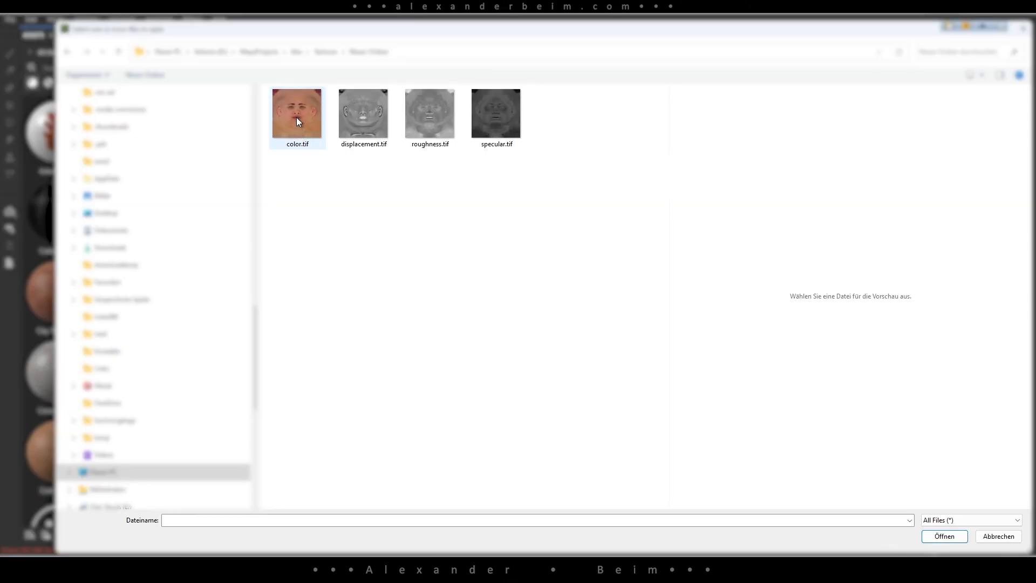
click(296, 117)
shift+click(495, 116)
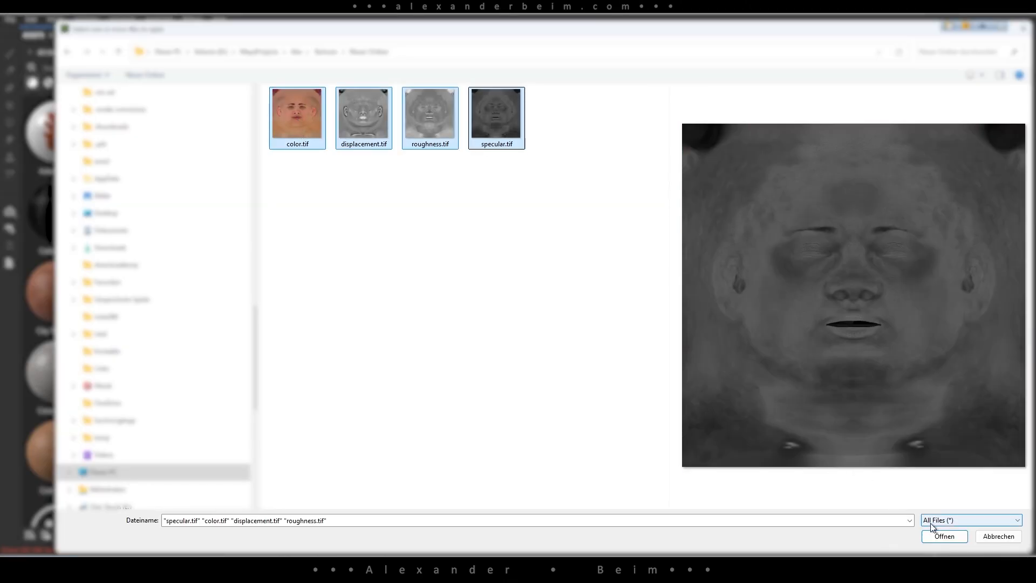
click(944, 537)
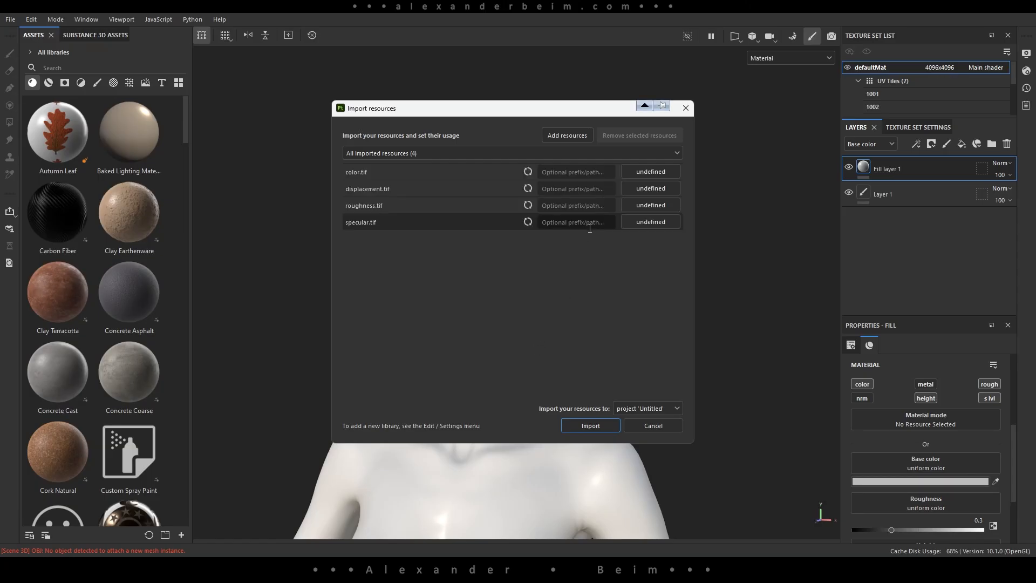
Set the usage of all four maps to texture and import them into the current project.
click(650, 172)
click(670, 214)
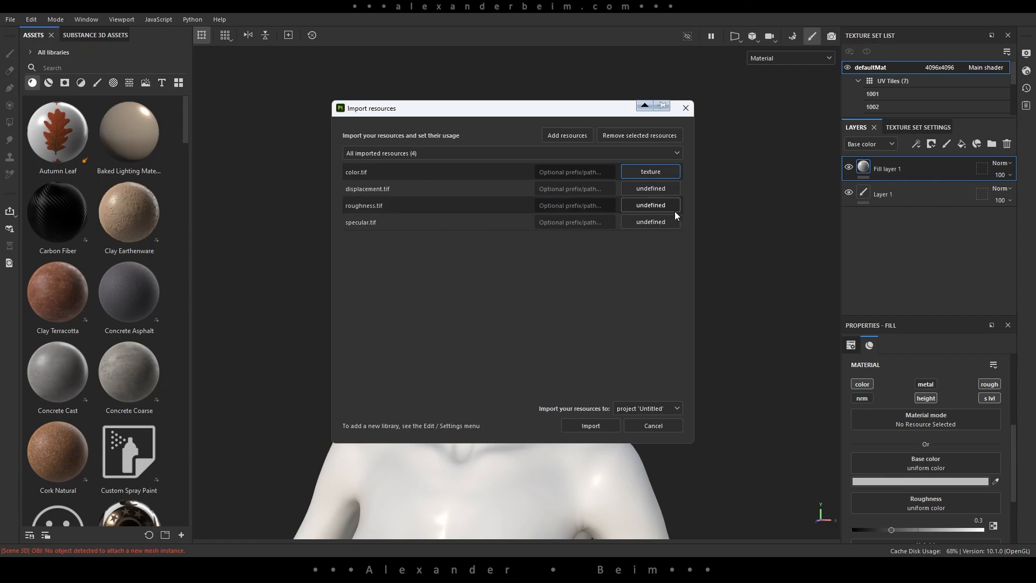
click(650, 188)
click(665, 247)
click(651, 222)
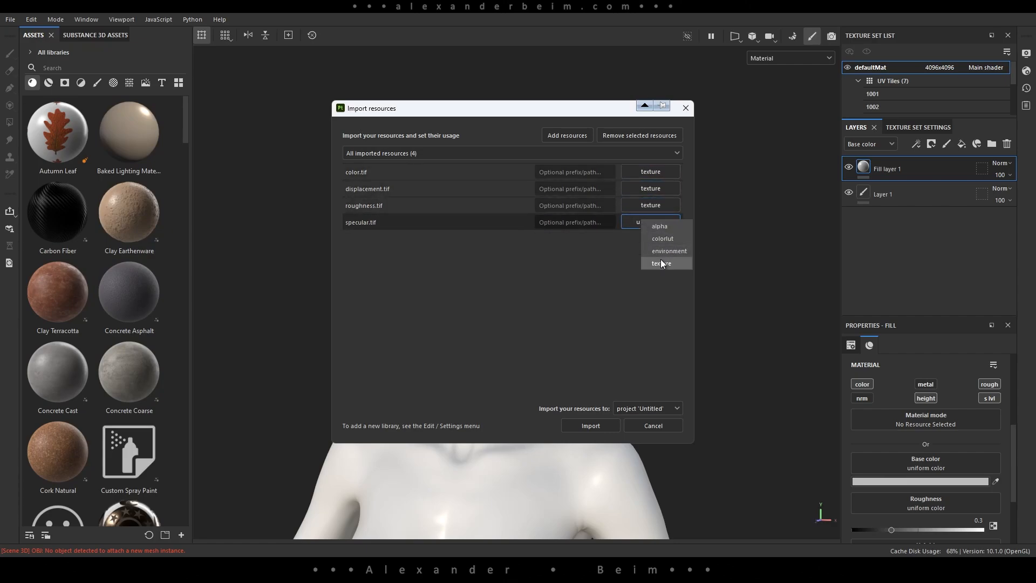
click(666, 263)
click(591, 426)
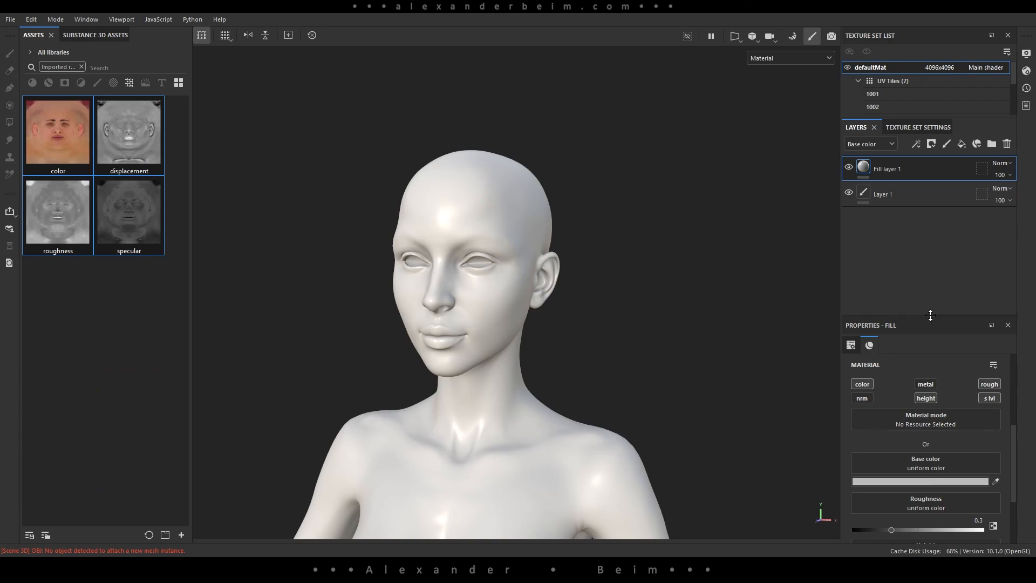
Assign the imported color map to the fill layer's Base color and check it on the body.
drag(930, 316, 931, 253)
drag(49, 138, 888, 419)
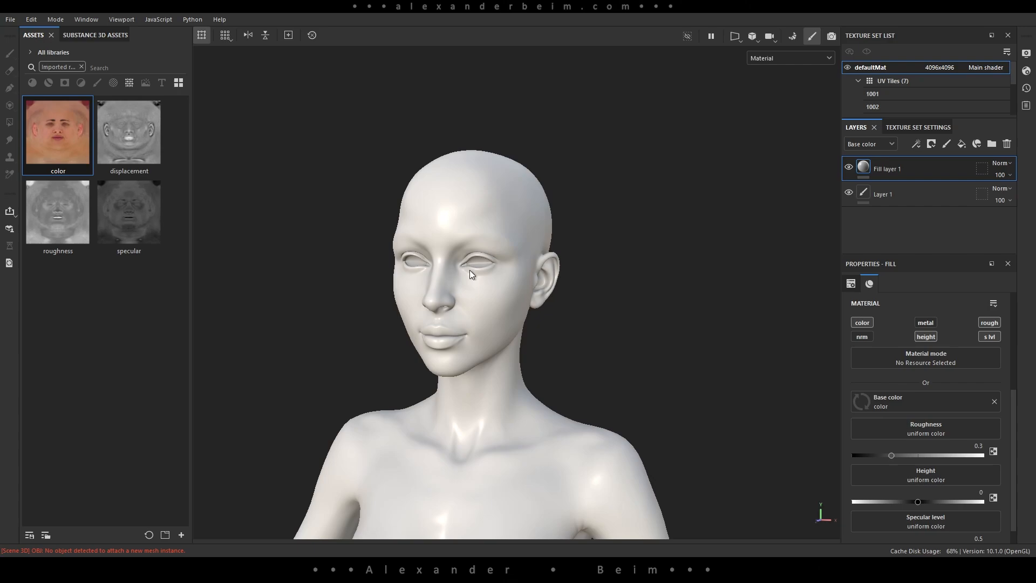
scroll(604, 384, down, 10)
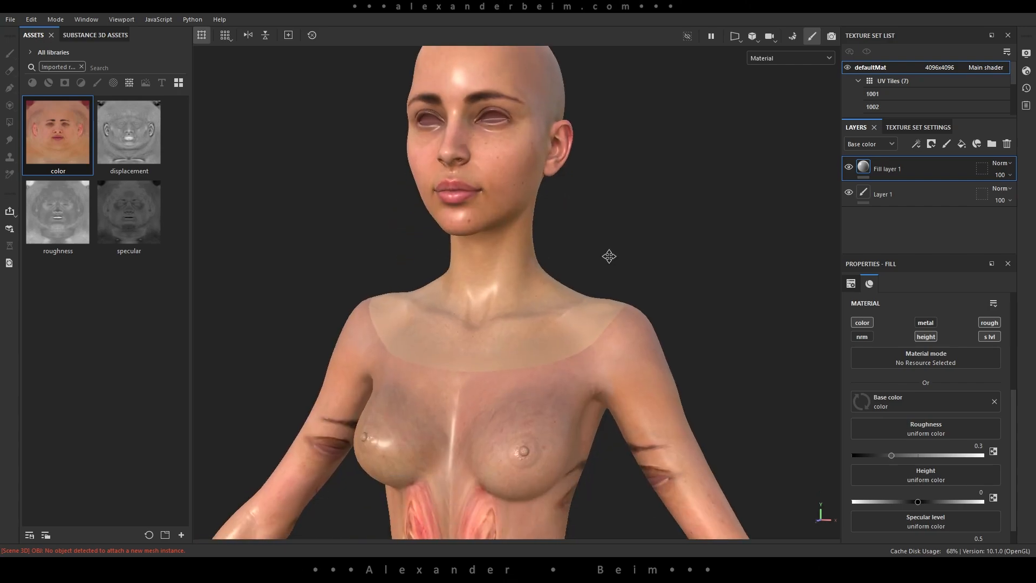
alt+drag(603, 276, 658, 279)
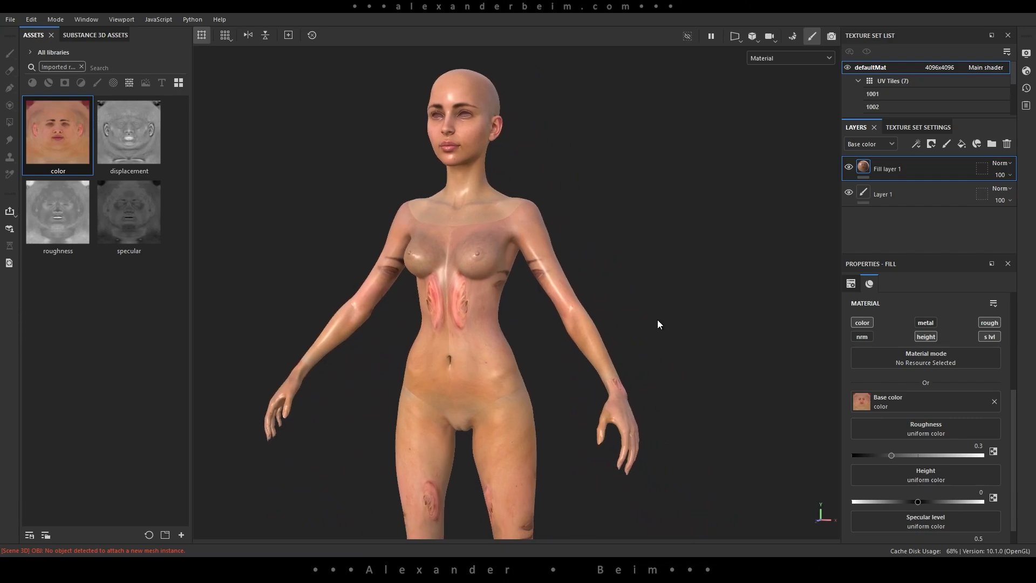
Restrict the fill layer's geometry mask to UV tile 1001 by excluding tiles 1002 to 1007, and return to the layer's fill properties.
click(982, 170)
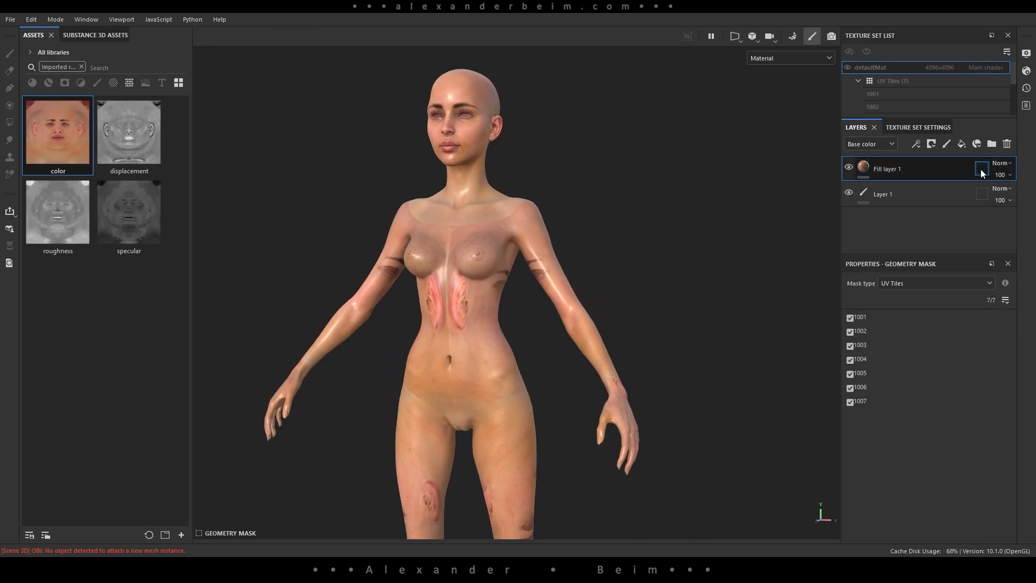
click(851, 402)
click(851, 388)
click(852, 374)
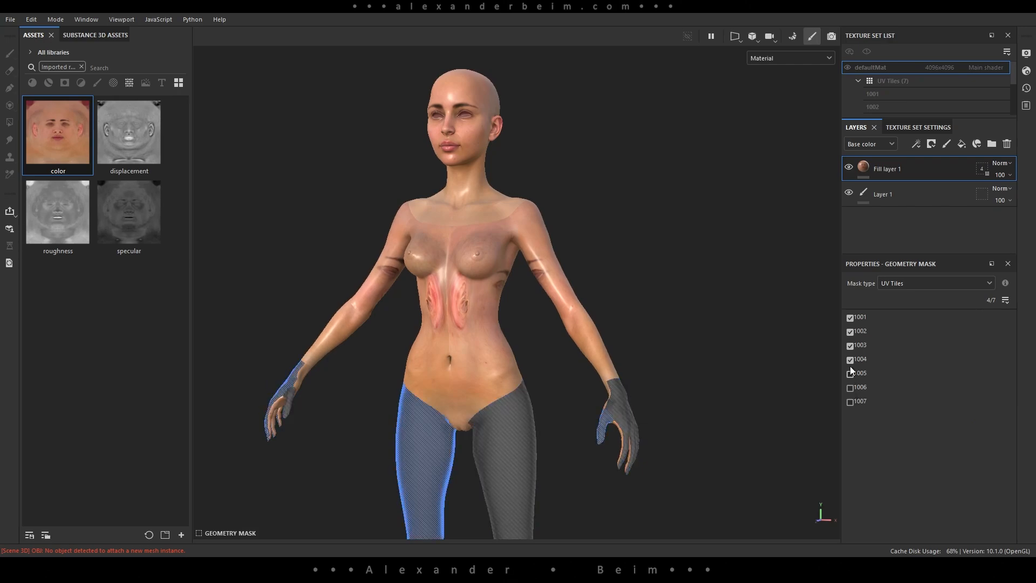
click(852, 360)
click(851, 346)
click(852, 331)
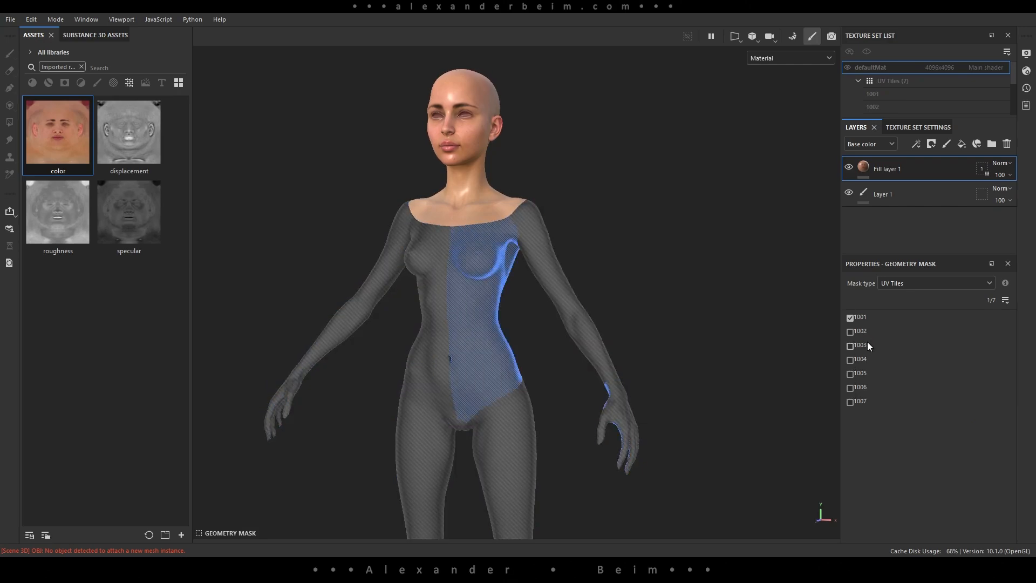
click(899, 171)
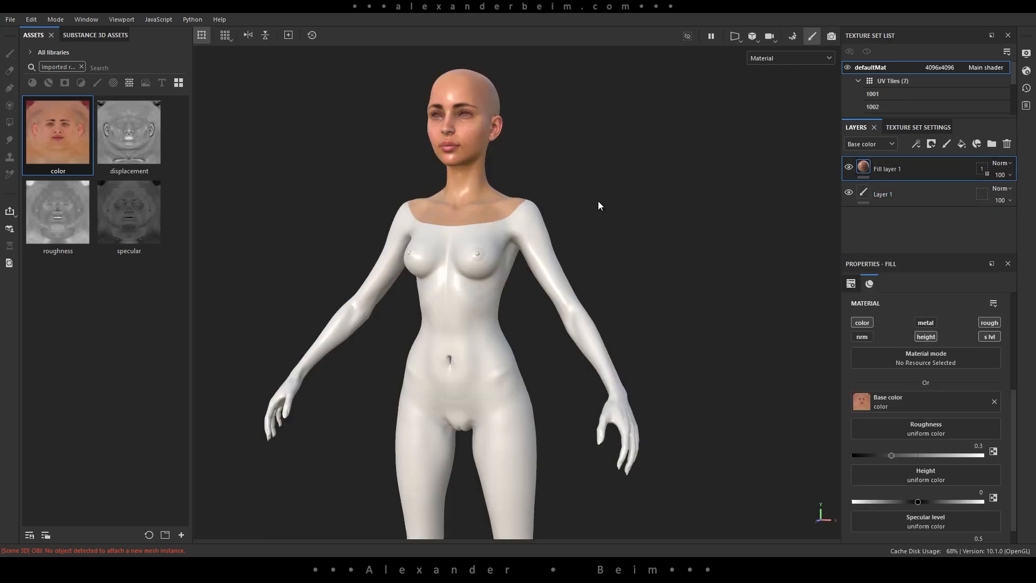
Check the face up close and assign the roughness map to Roughness and the specular map to Specular level on the fill layer.
middle_drag(597, 204, 612, 350)
scroll(435, 254, up, 5)
alt+drag(435, 254, 516, 281)
scroll(516, 280, down, 5)
alt+drag(412, 305, 458, 282)
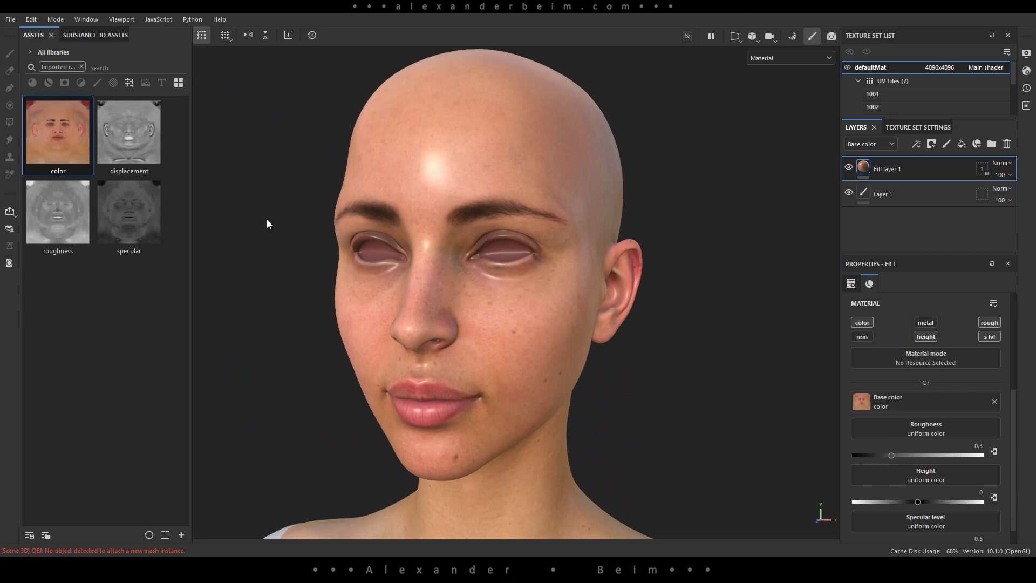
drag(67, 207, 939, 435)
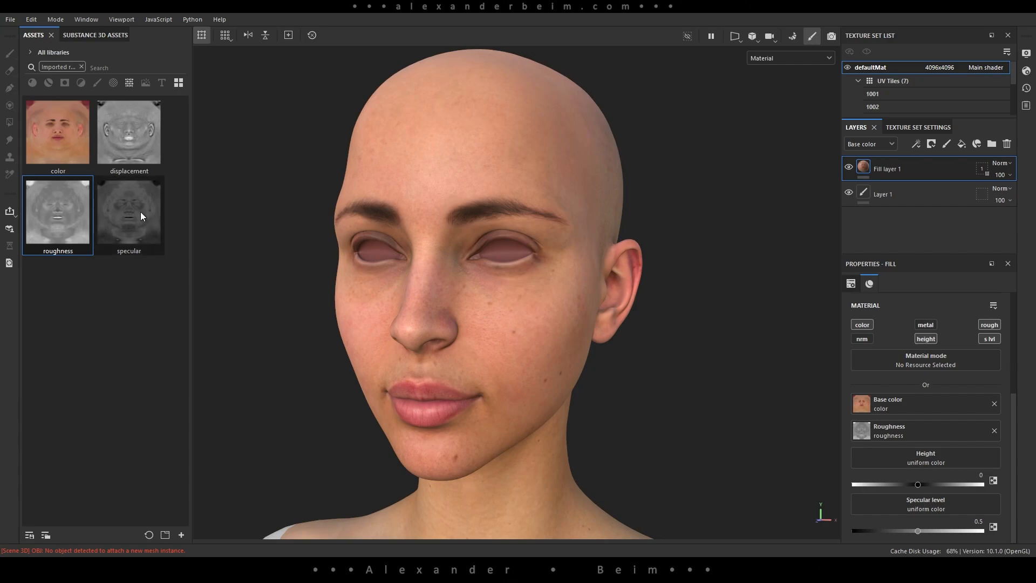
drag(142, 216, 939, 505)
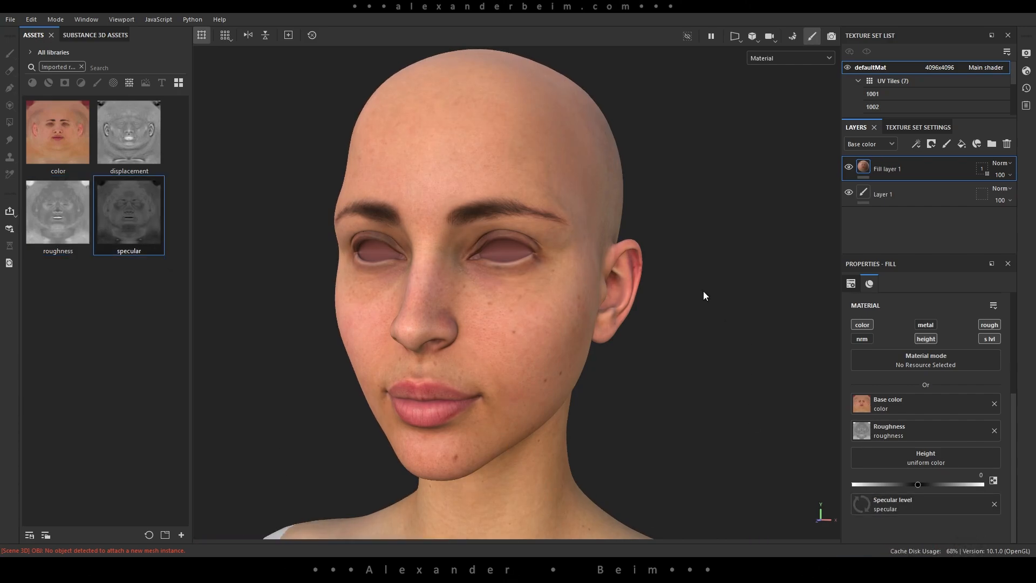
Rotate the environment lighting, assign the displacement map to the fill layer's Height, and check the skin relief up close.
shift+right_drag(751, 335, 742, 313)
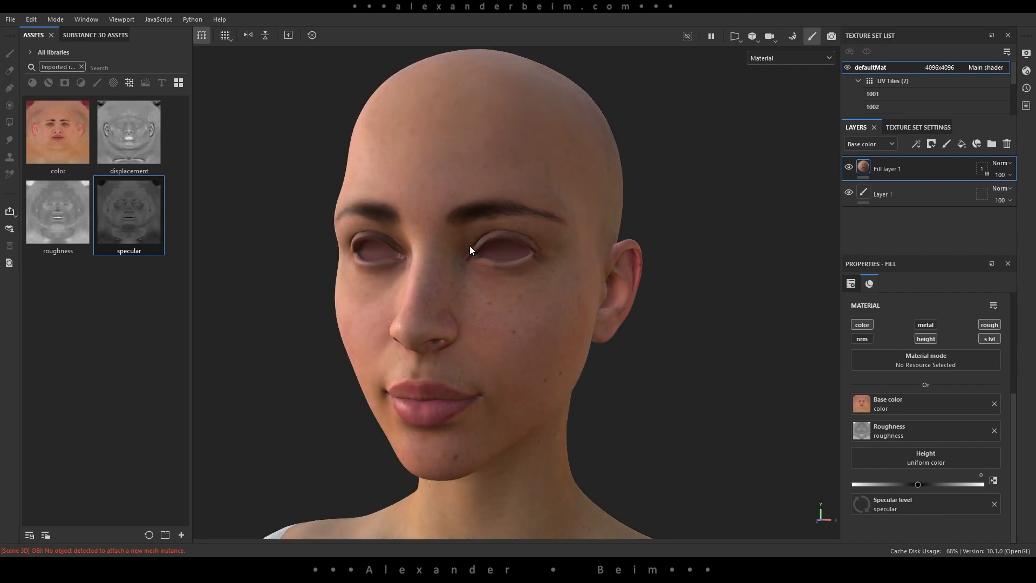
drag(129, 140, 924, 458)
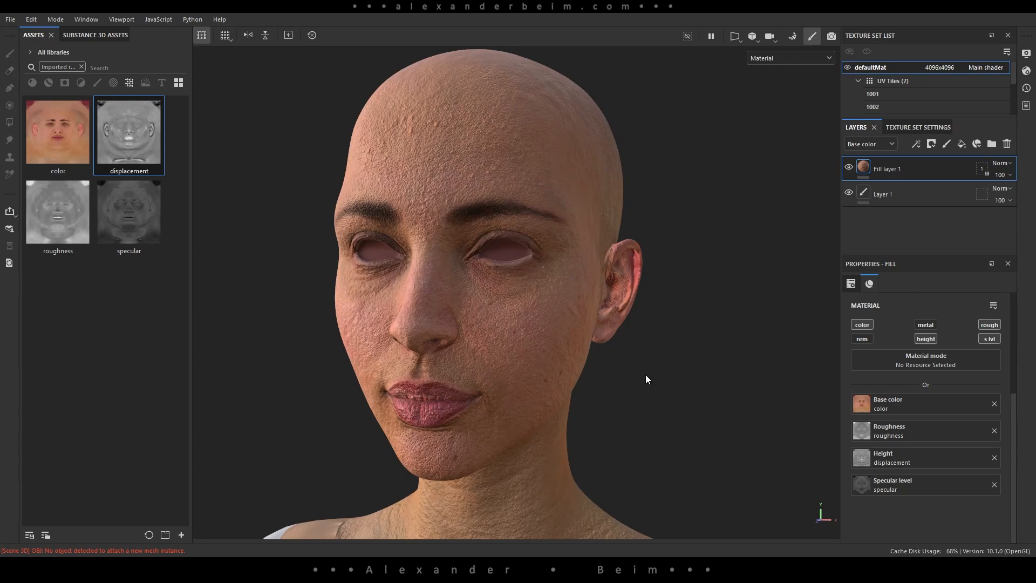
alt+drag(647, 379, 698, 396)
scroll(608, 359, up, 5)
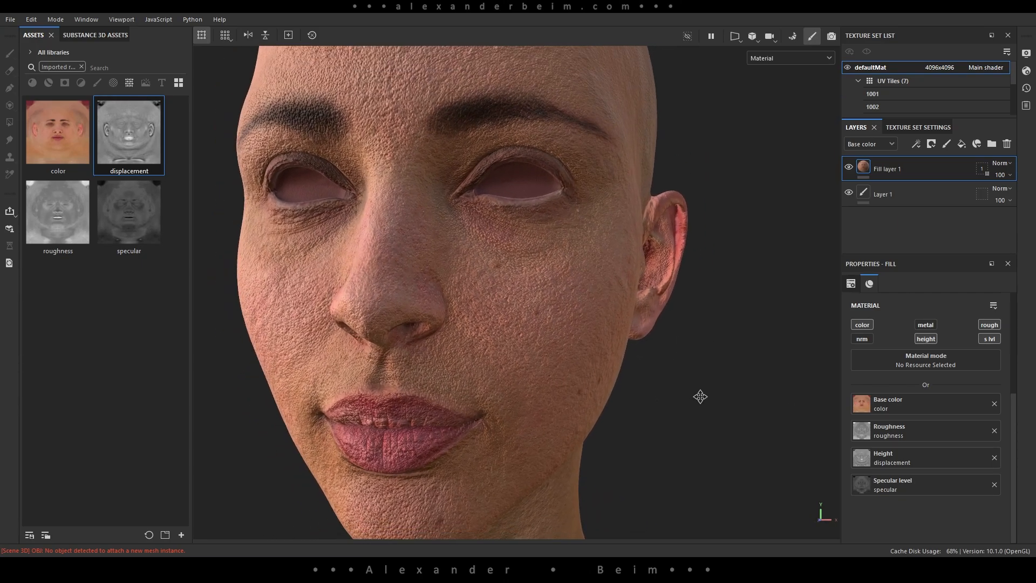
Add a Levels effect to the fill layer and set its affected channel to Height.
right_click(868, 171)
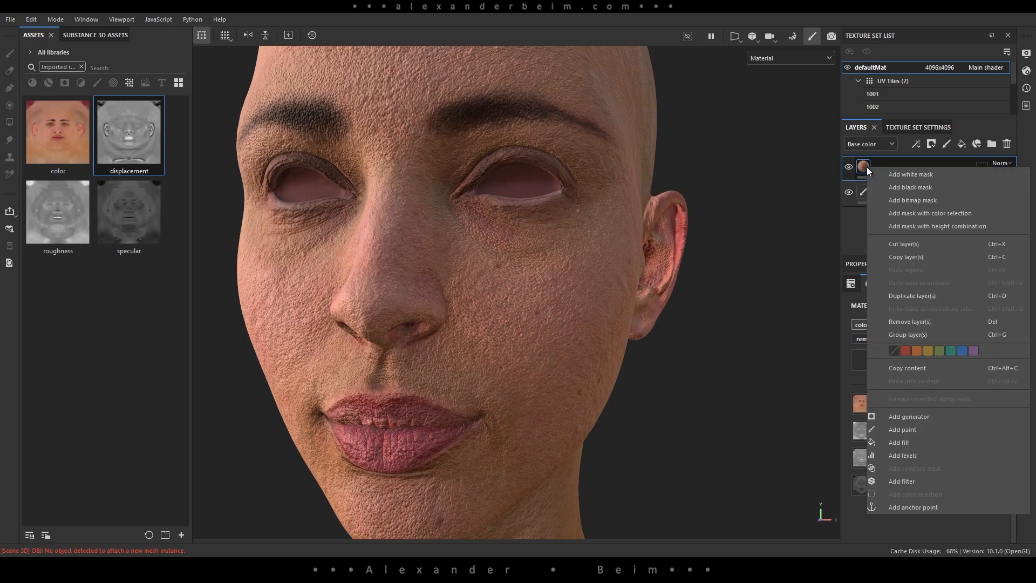
click(912, 456)
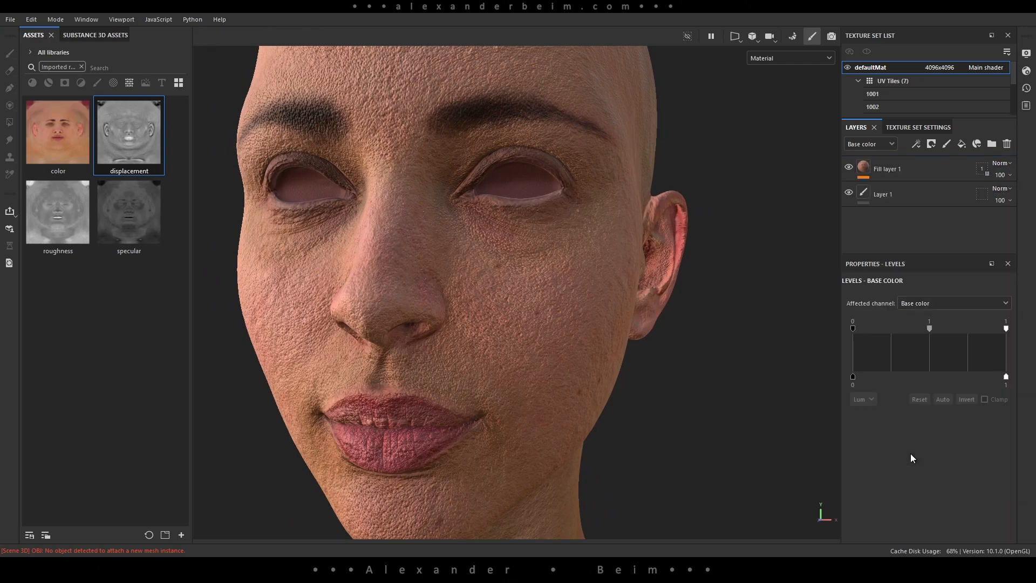
click(919, 303)
click(915, 360)
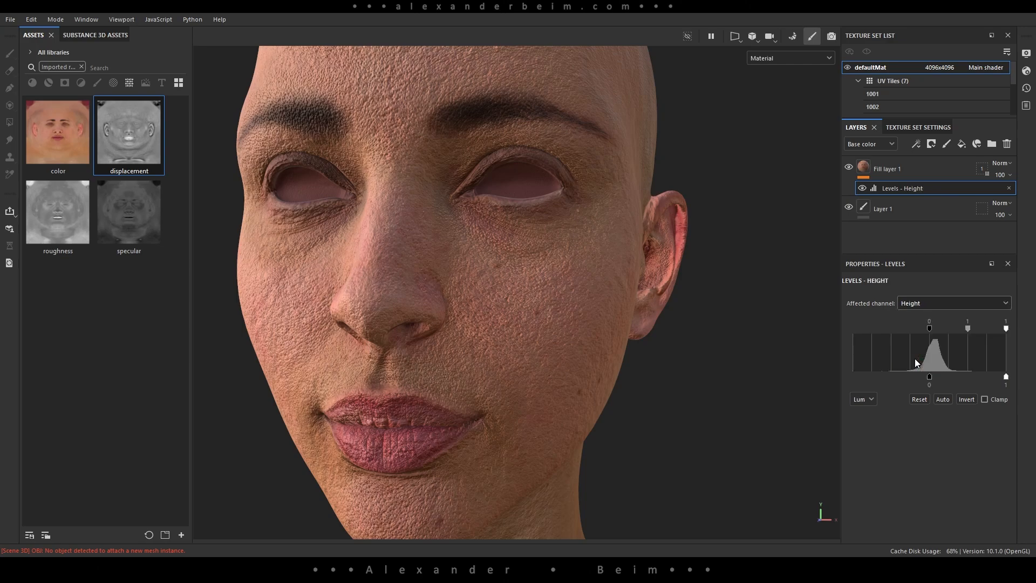
Auto-adjust the levels of Fill layer 1's height channel and reduce the input gamma to about 0.987.
click(940, 399)
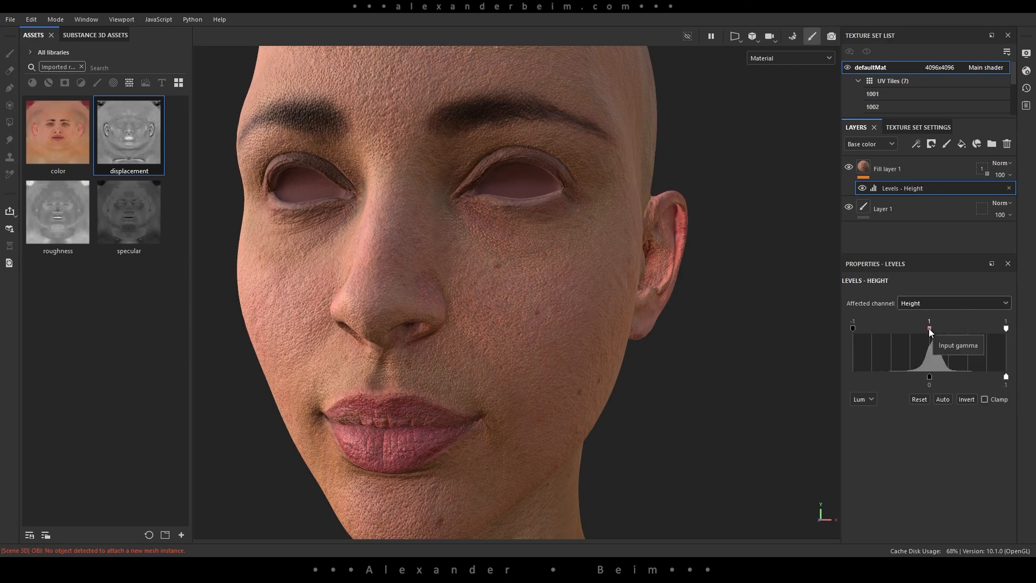
mouse_move(928, 328)
mouse_down()
mouse_move(874, 331)
mouse_move(896, 328)
mouse_up()
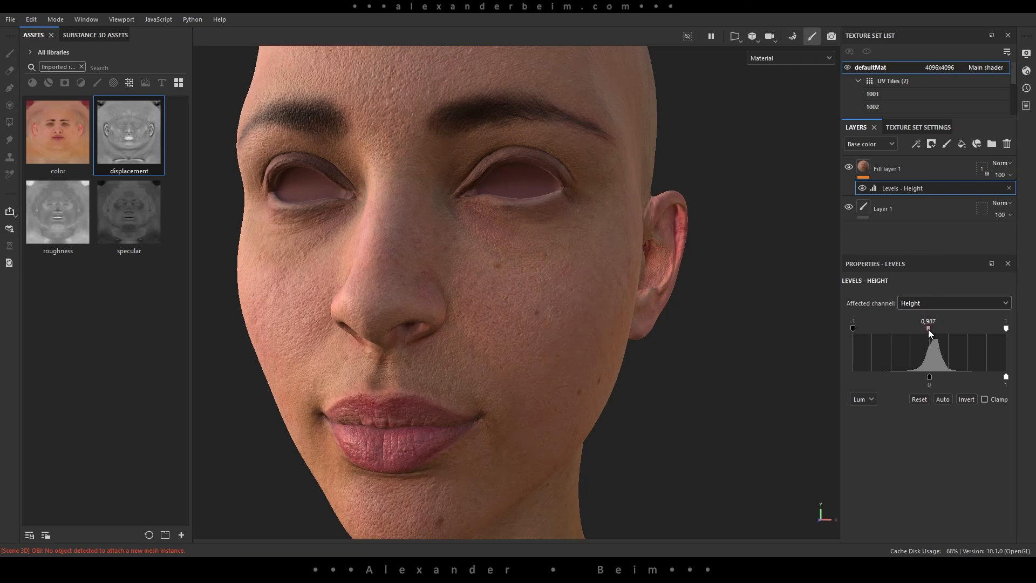
mouse_move(678, 342)
alt+mouse_down()
mouse_move(564, 367)
mouse_move(643, 347)
mouse_move(743, 291)
mouse_move(675, 301)
mouse_move(702, 270)
alt+mouse_up()
Add a levels effect to Fill layer 1 for the Specular level channel and auto-adjust it.
right_click(862, 167)
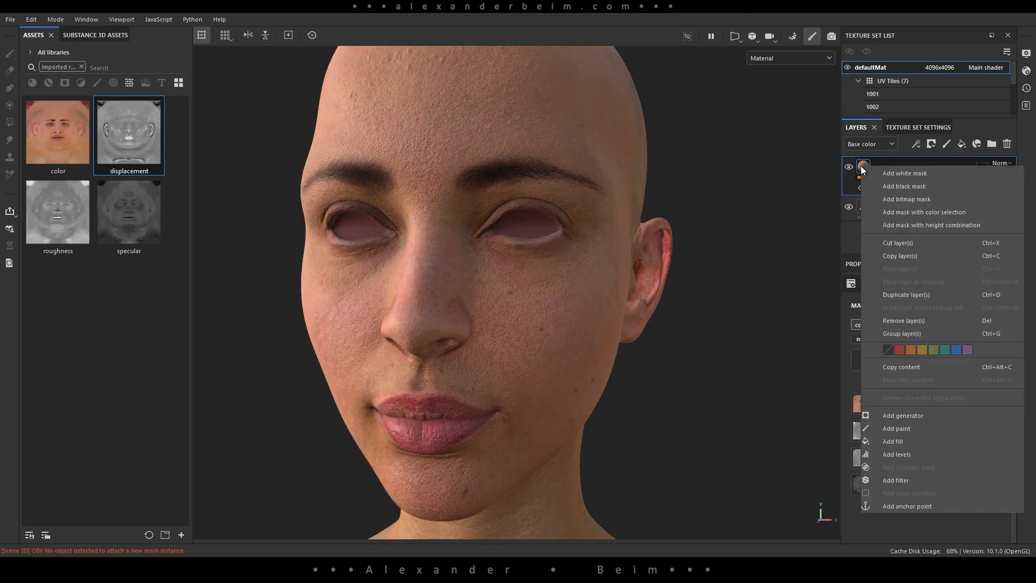
click(907, 455)
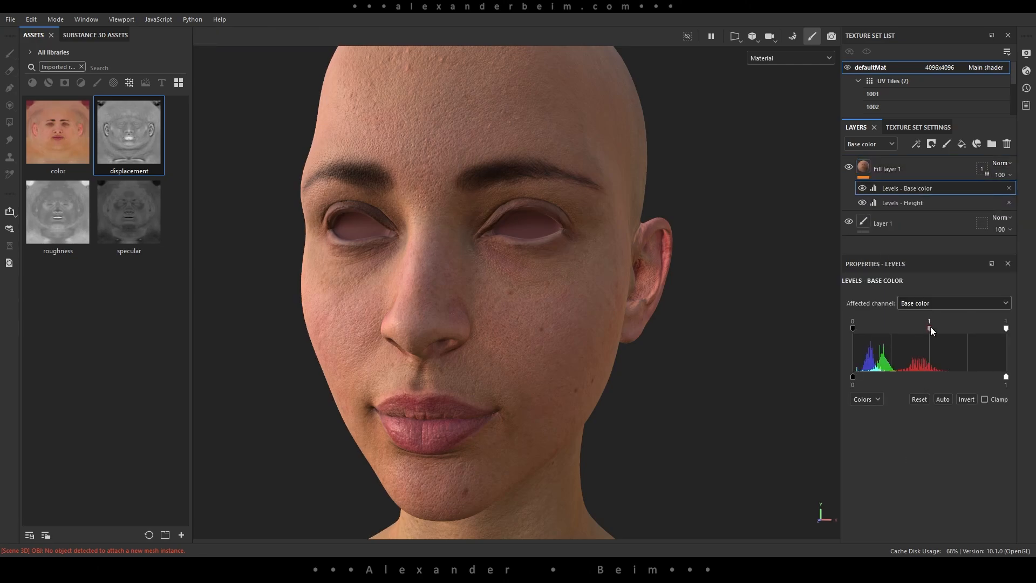
click(953, 303)
click(914, 372)
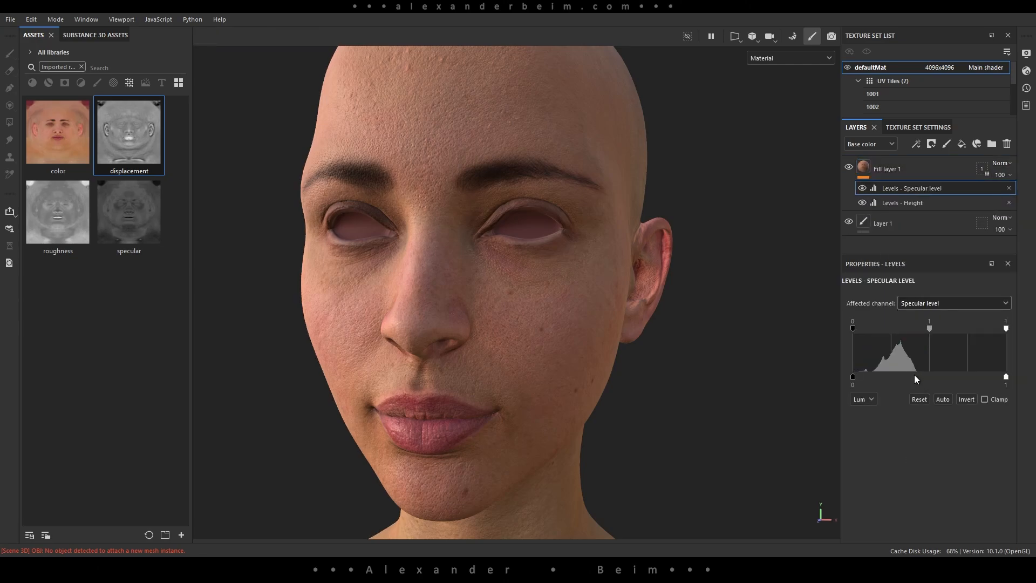
click(943, 398)
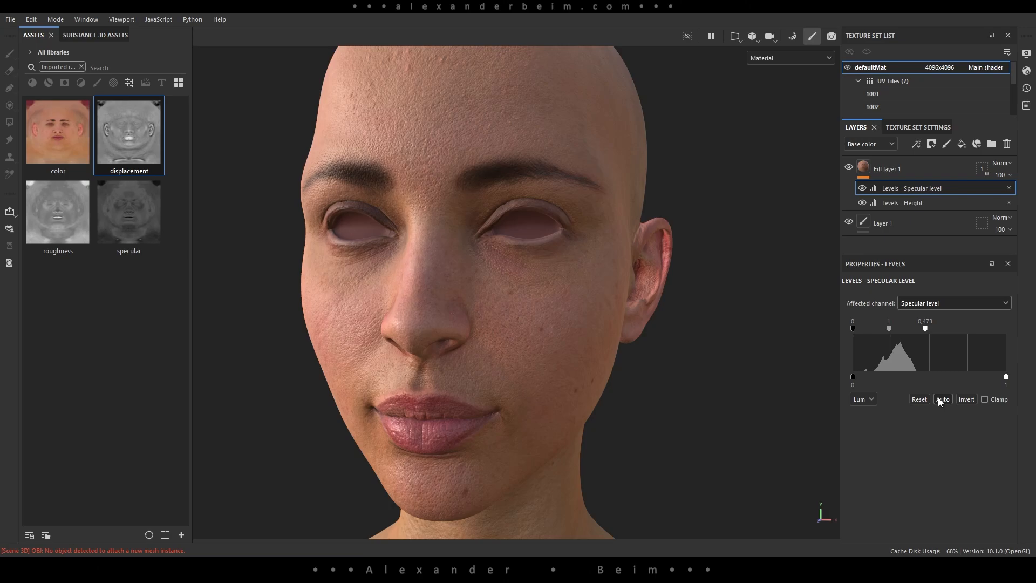
Rotate the environment lighting and examine the skin shading on the face, neck and shoulders.
alt+drag(584, 394, 616, 371)
mouse_move(615, 371)
shift+right_down()
mouse_move(673, 366)
mouse_move(601, 382)
mouse_move(613, 382)
shift+right_up()
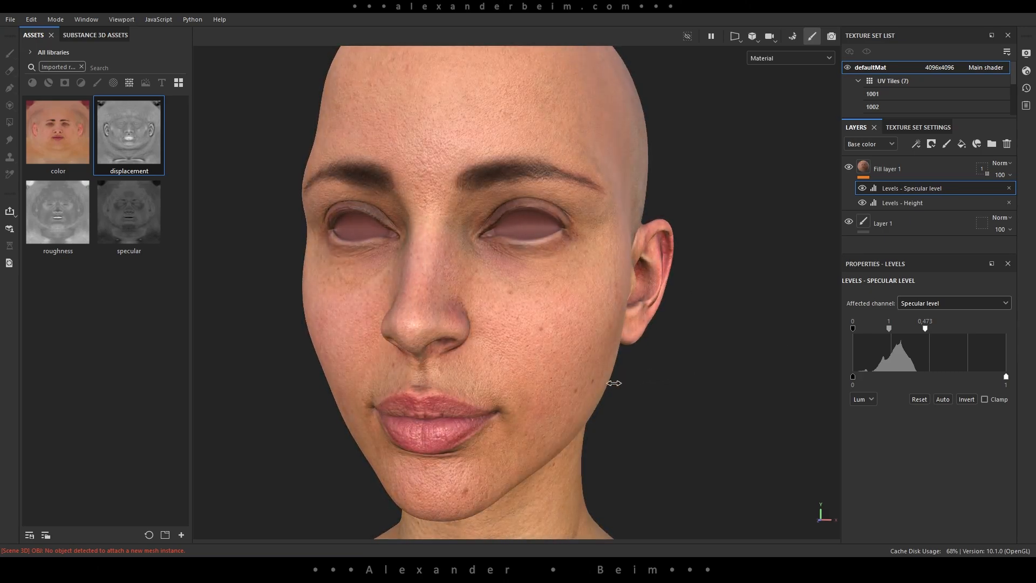
scroll(655, 358, down, 5)
alt+middle_drag(562, 439, 525, 282)
scroll(616, 375, down, 3)
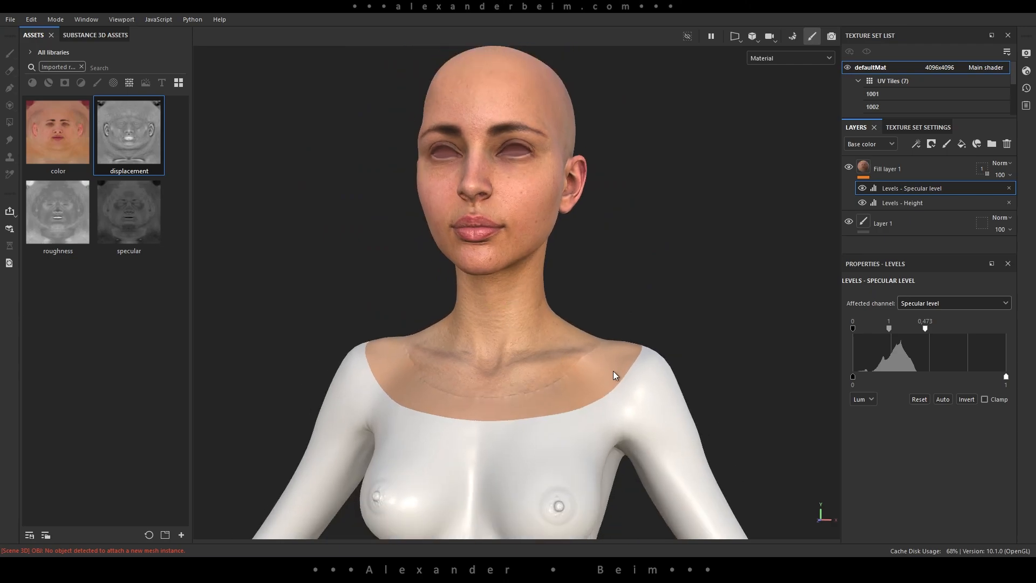
alt+middle_drag(607, 371, 572, 278)
mouse_move(572, 279)
alt+mouse_down()
mouse_move(568, 294)
mouse_move(578, 259)
mouse_move(576, 273)
alt+mouse_up()
alt+middle_drag(480, 194, 477, 349)
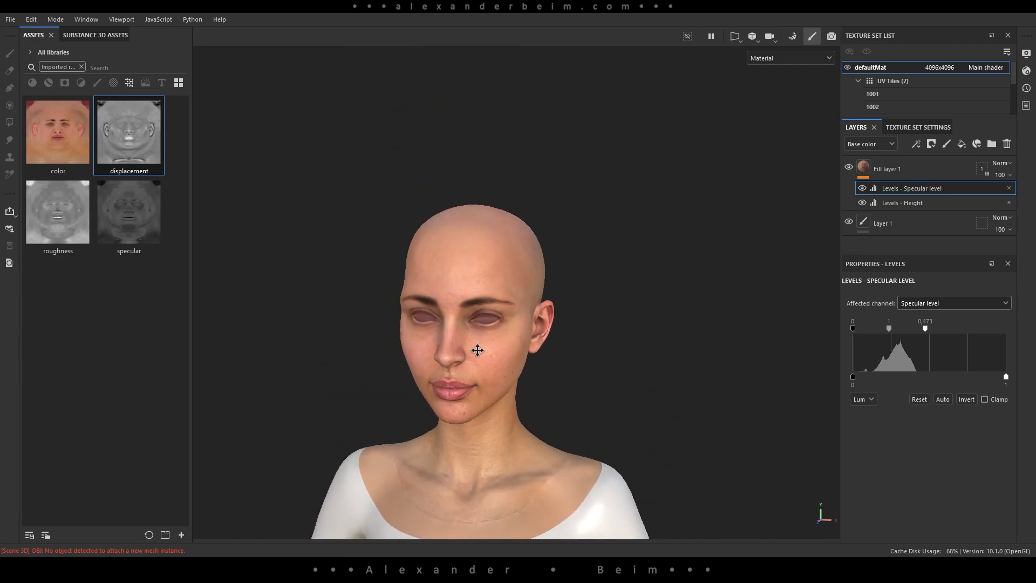
alt+right_drag(475, 291, 562, 266)
alt+middle_drag(458, 221, 491, 262)
alt+right_drag(490, 261, 569, 292)
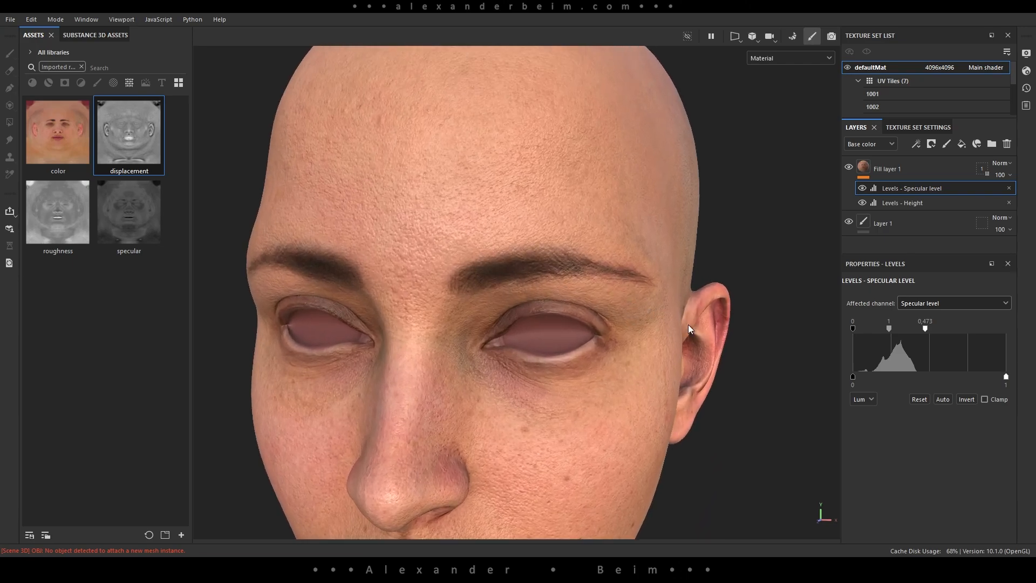
alt+middle_drag(569, 291, 624, 284)
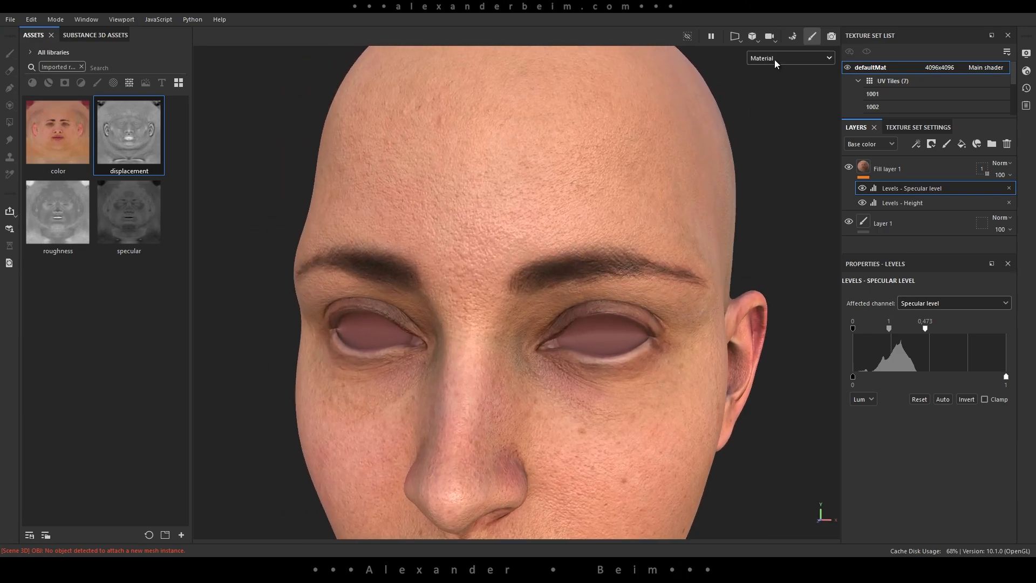
Display only the Base color channel on the model and inspect the eyebrow area.
click(775, 60)
click(780, 104)
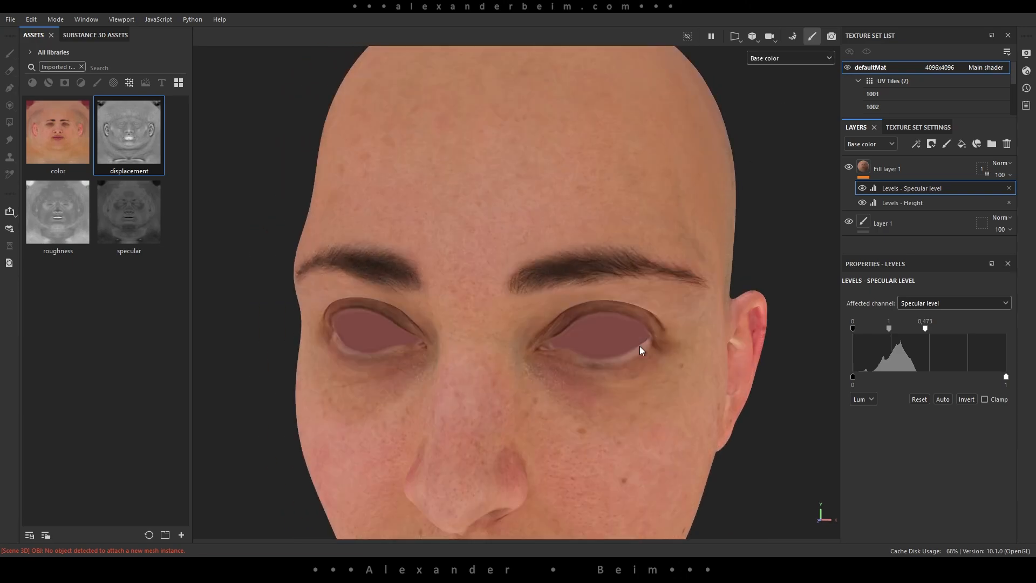
alt+drag(514, 362, 607, 335)
Add a paint effect to Fill layer 1 and activate the Clone tool with symmetry enabled.
click(864, 168)
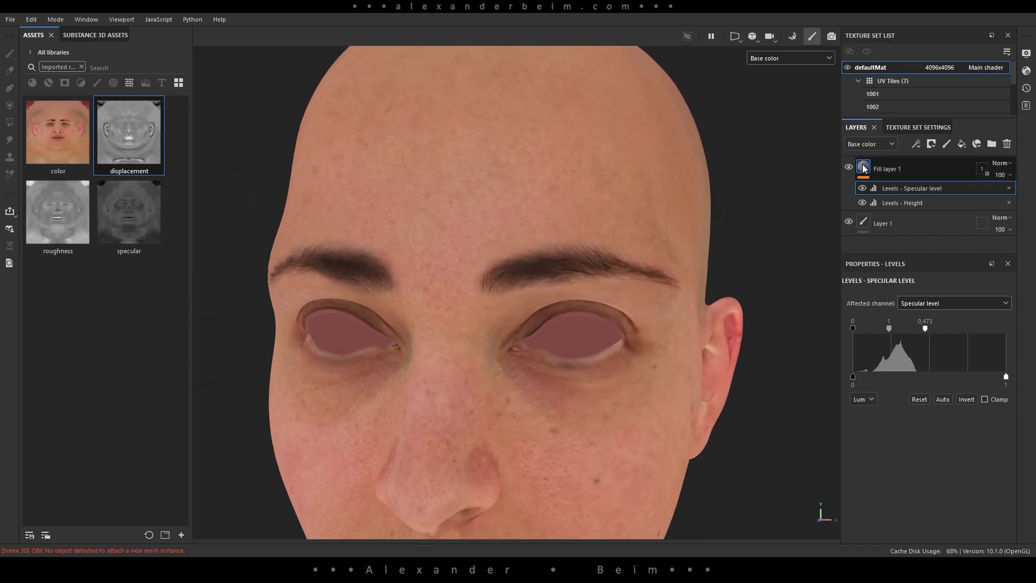
right_click(864, 168)
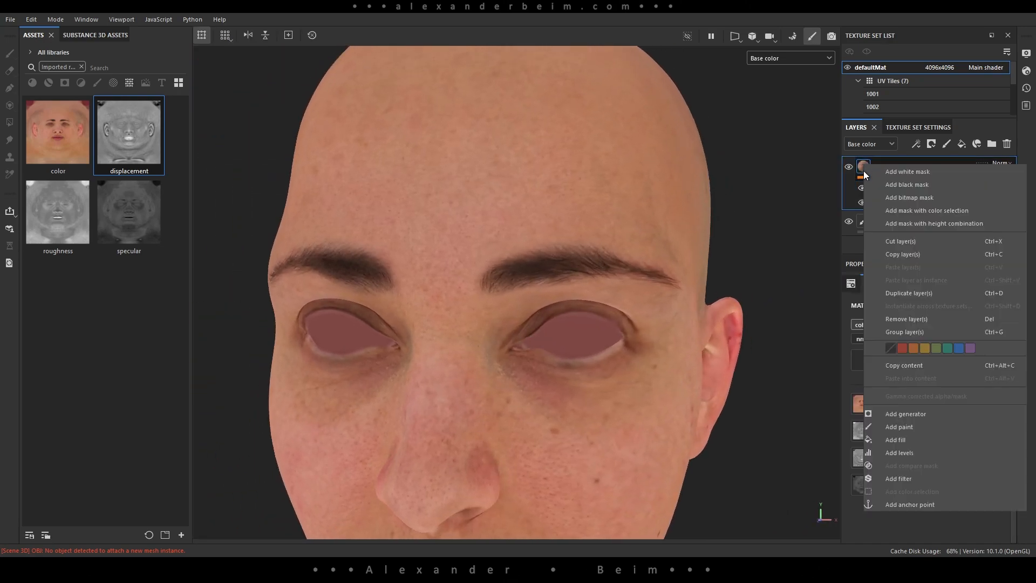
click(912, 428)
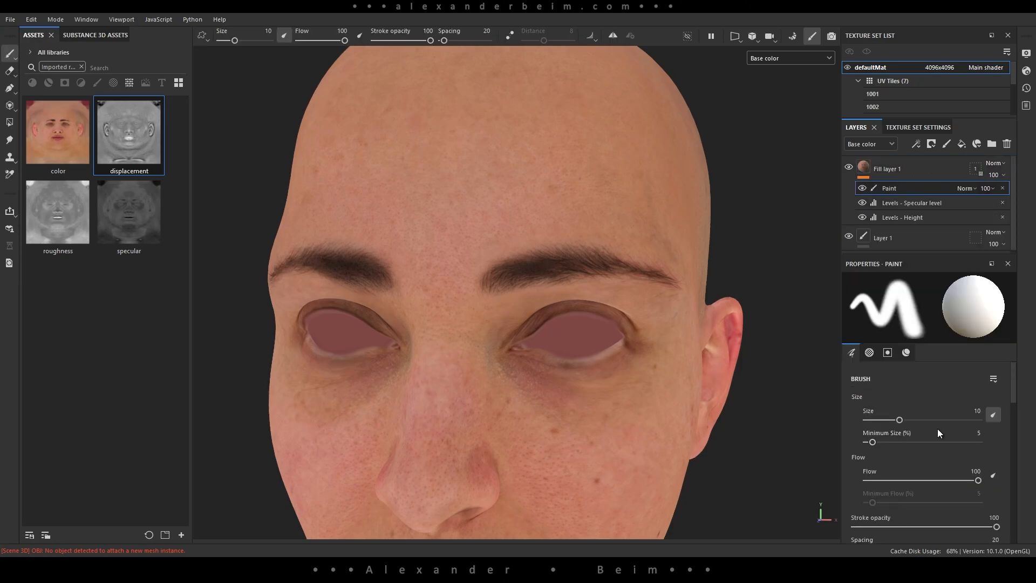
click(10, 159)
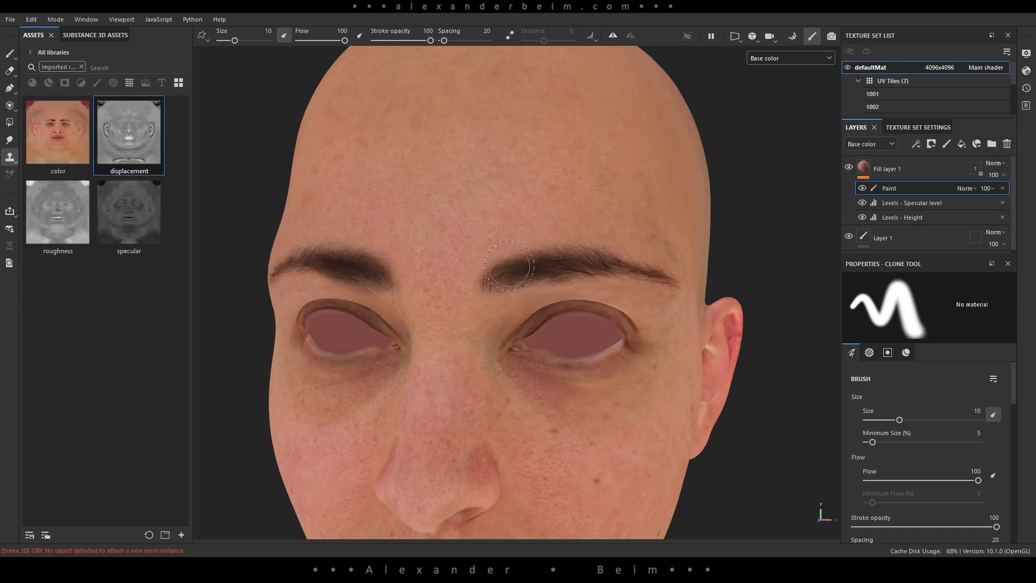
click(613, 36)
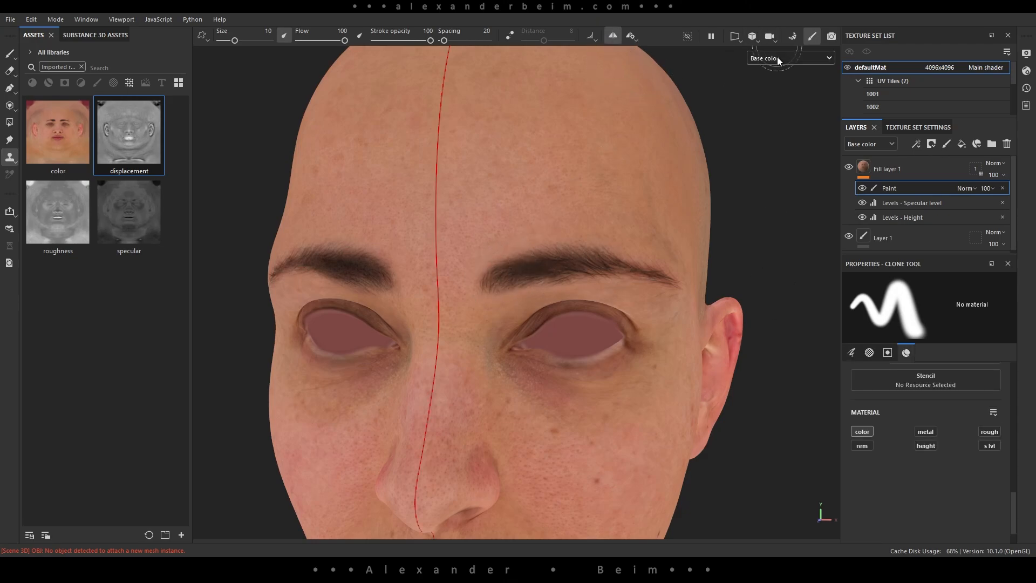
Check the Roughness, Height and Specular level channels for eyebrow traces and limit the Clone tool to color and specular level.
click(778, 58)
click(776, 129)
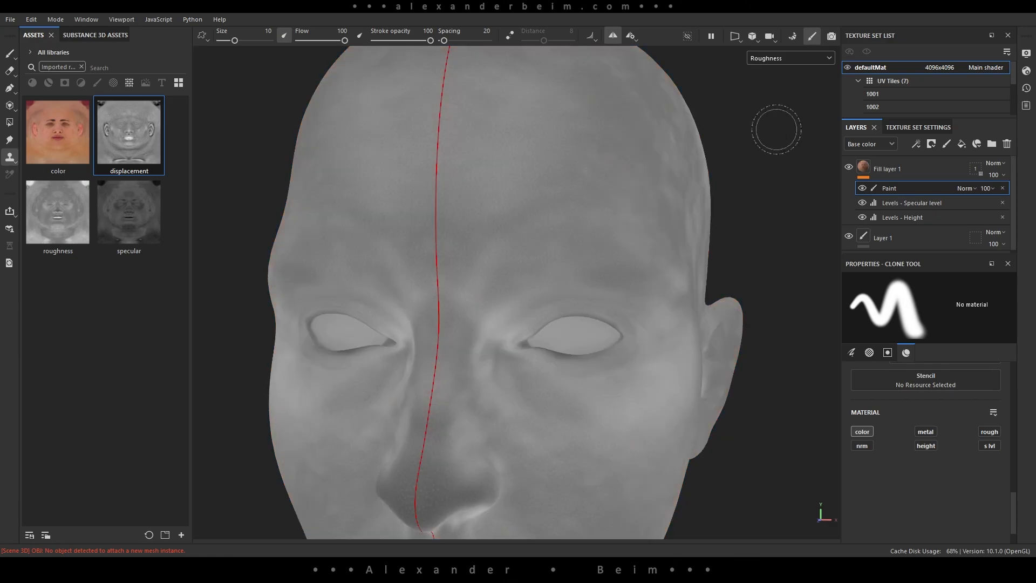
click(781, 56)
click(775, 152)
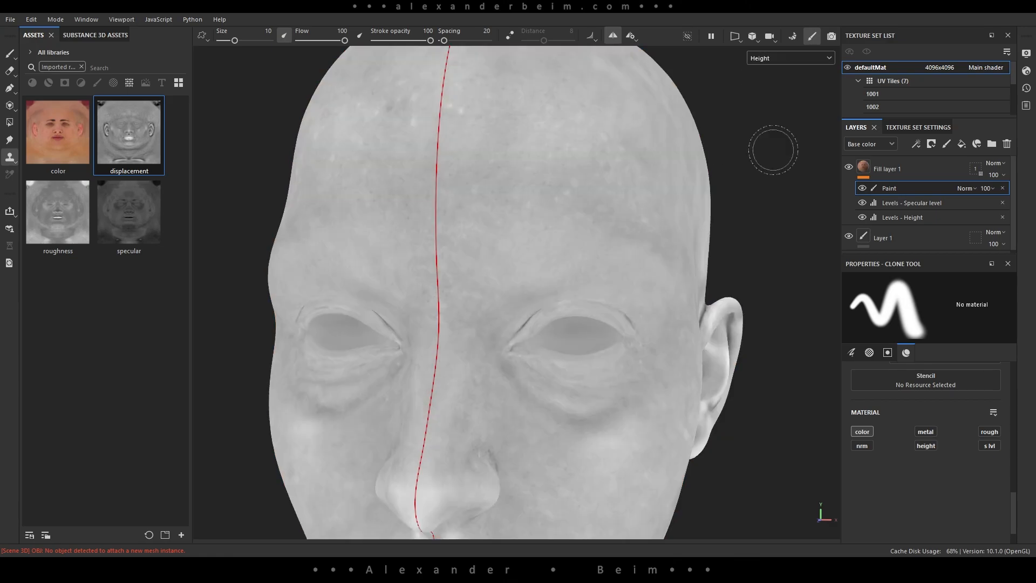
click(776, 58)
click(777, 158)
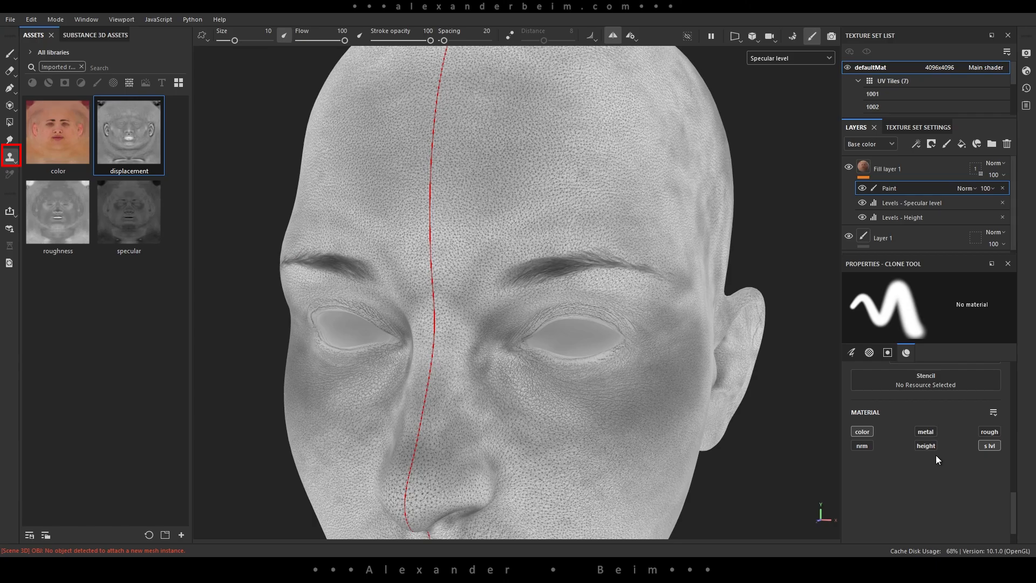
Hide the Specular level and Height levels effects and display the Base color channel around the eyebrows.
click(862, 203)
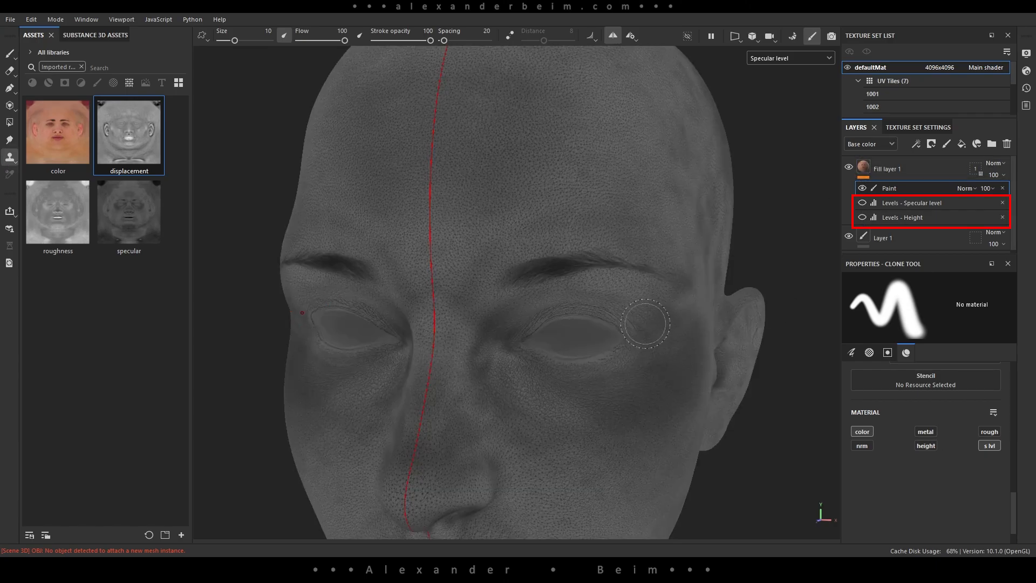
alt+drag(652, 323, 637, 318)
click(780, 57)
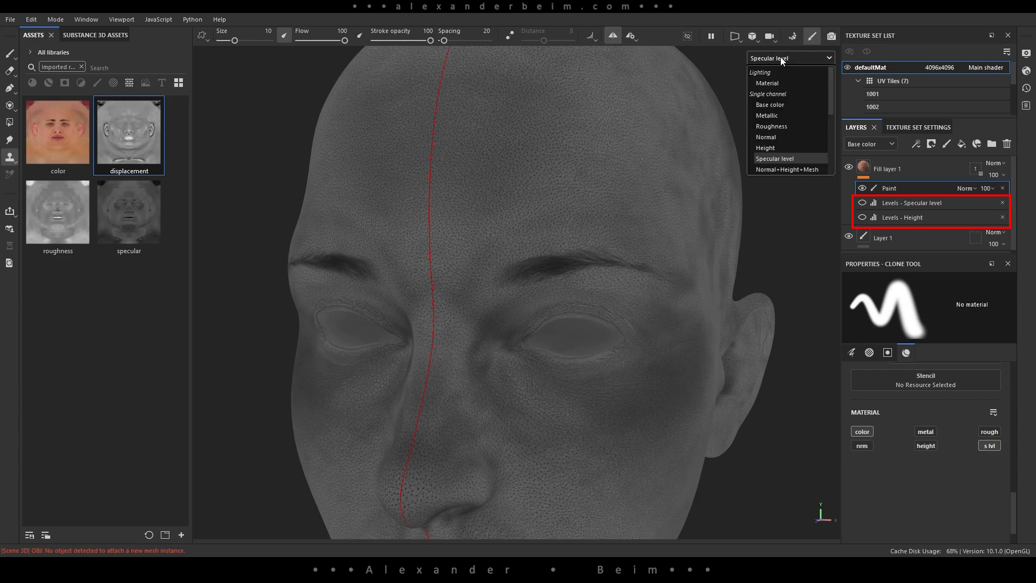
click(776, 105)
alt+middle_drag(575, 276, 567, 273)
scroll(566, 273, up, 2)
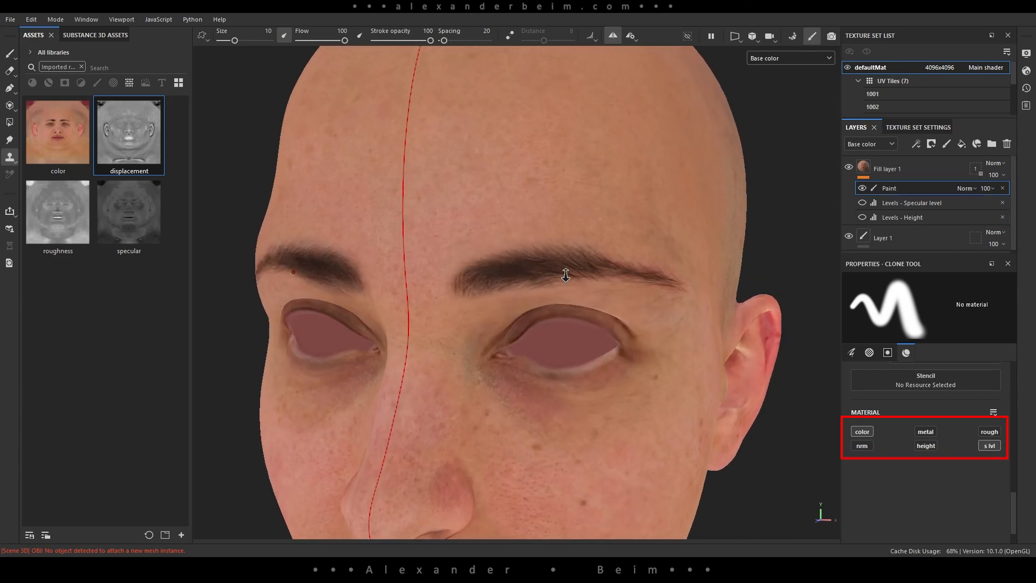
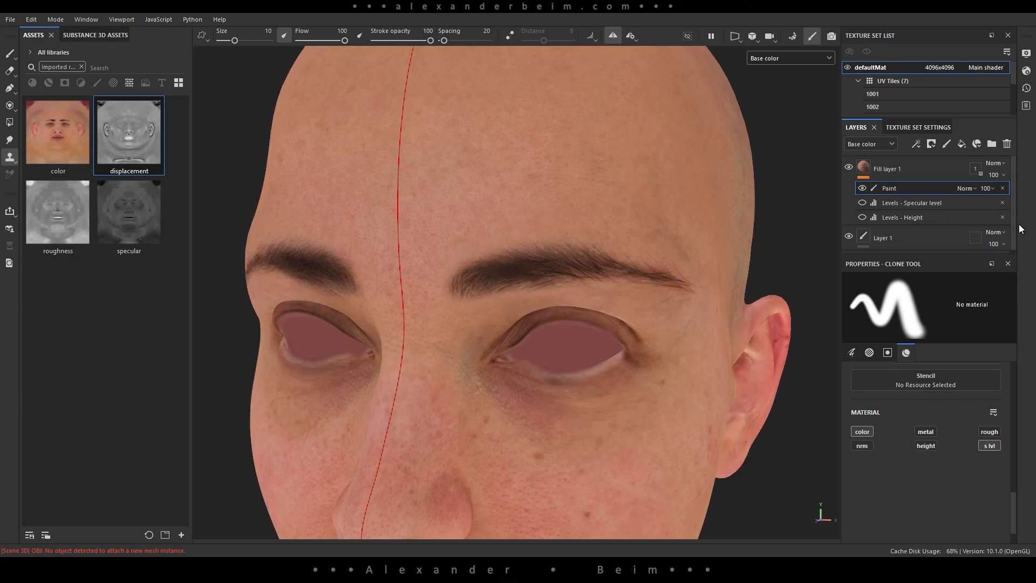
Set the paint effect's blending mode to Passthrough for both the Base color and Specular level channels.
click(965, 188)
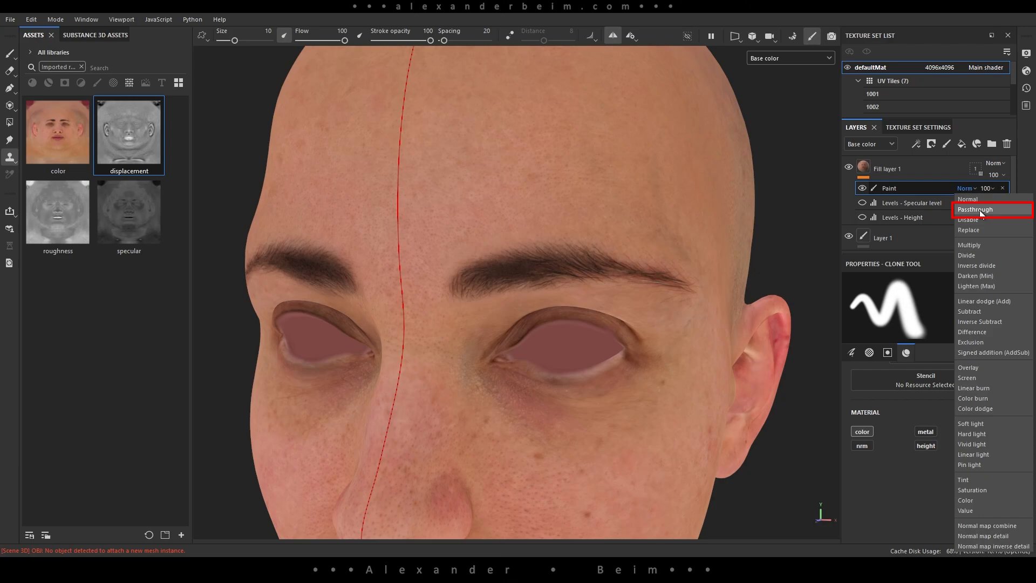
click(979, 210)
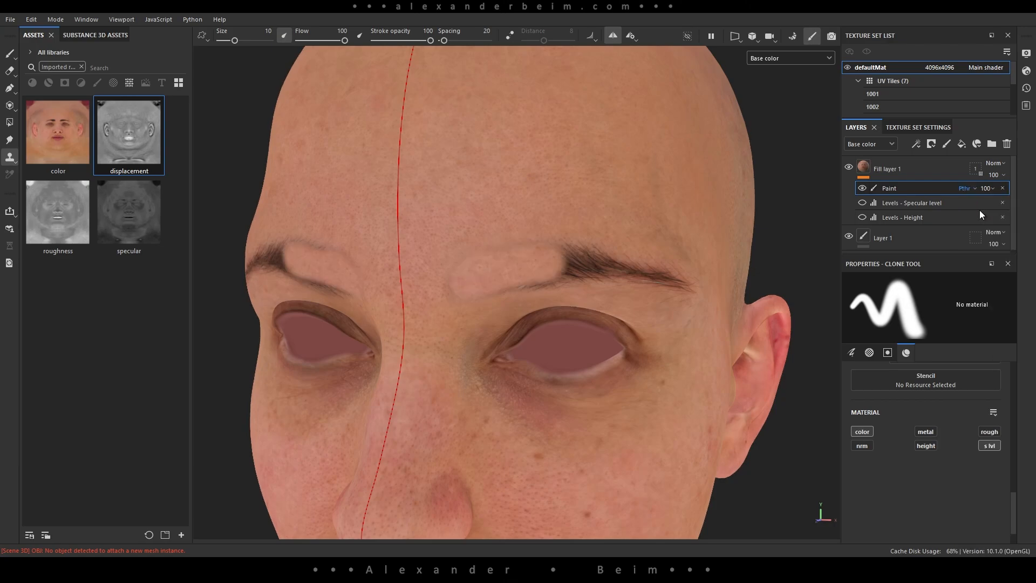
click(777, 57)
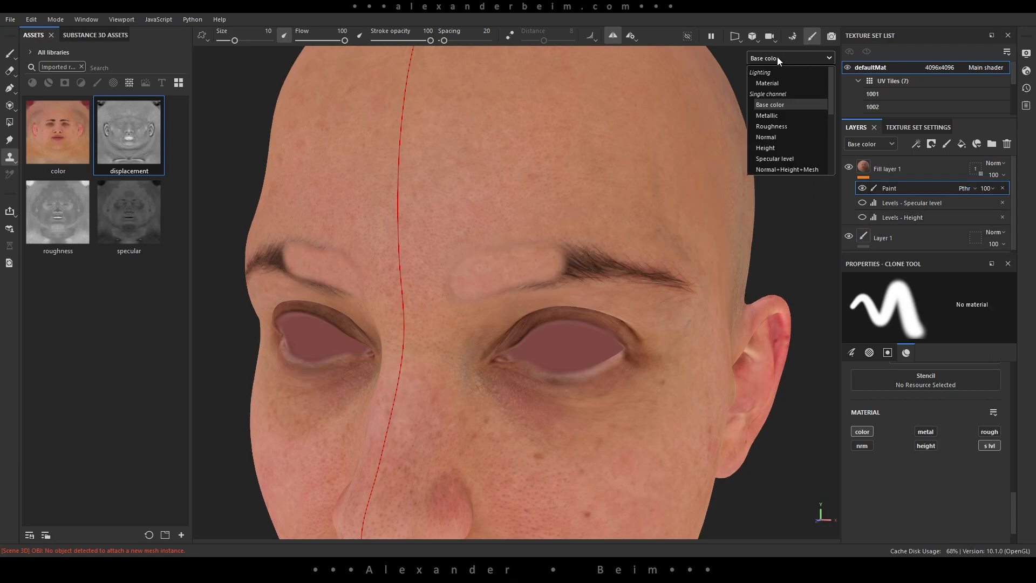
click(780, 158)
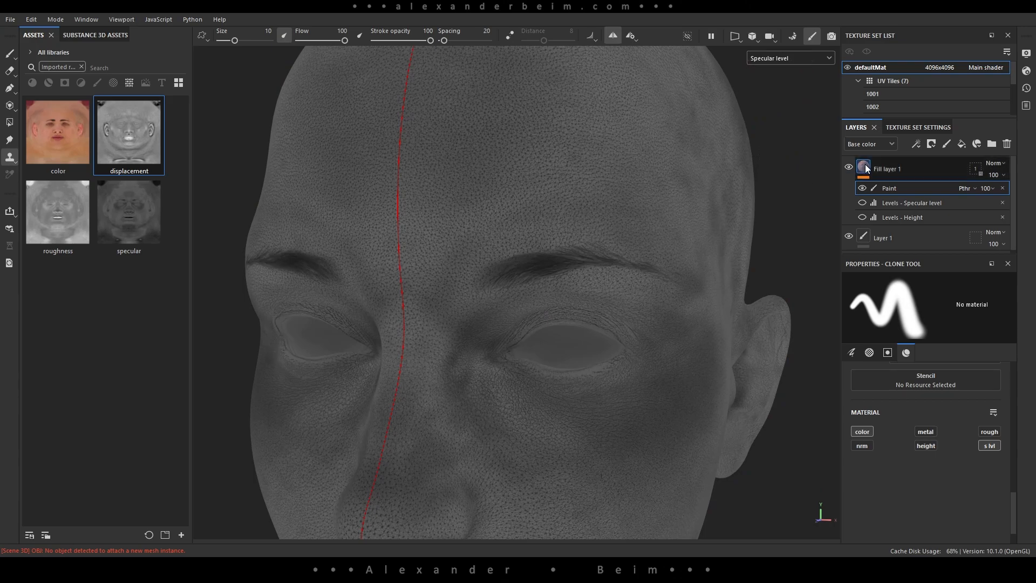
click(865, 144)
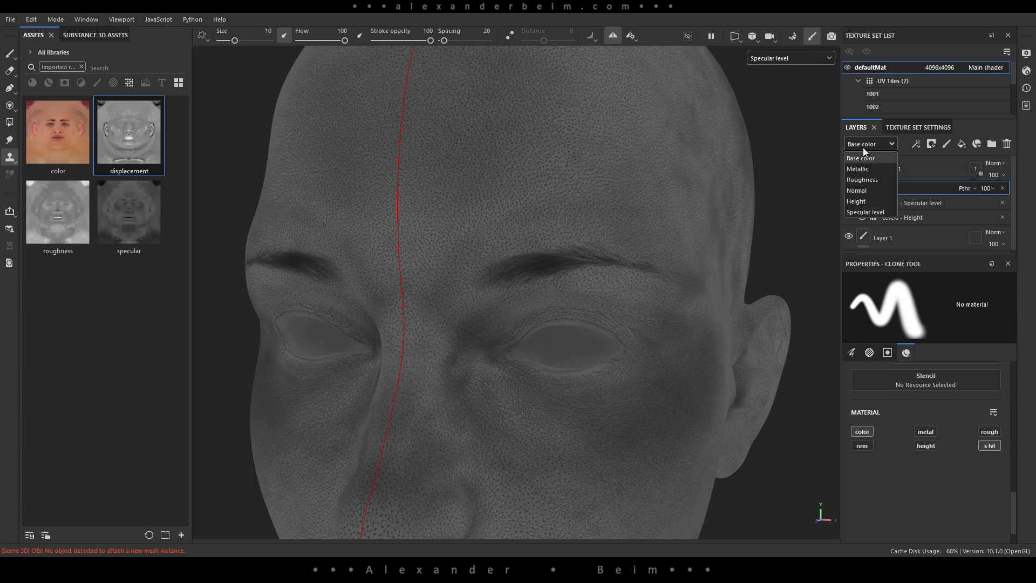
click(866, 211)
click(969, 189)
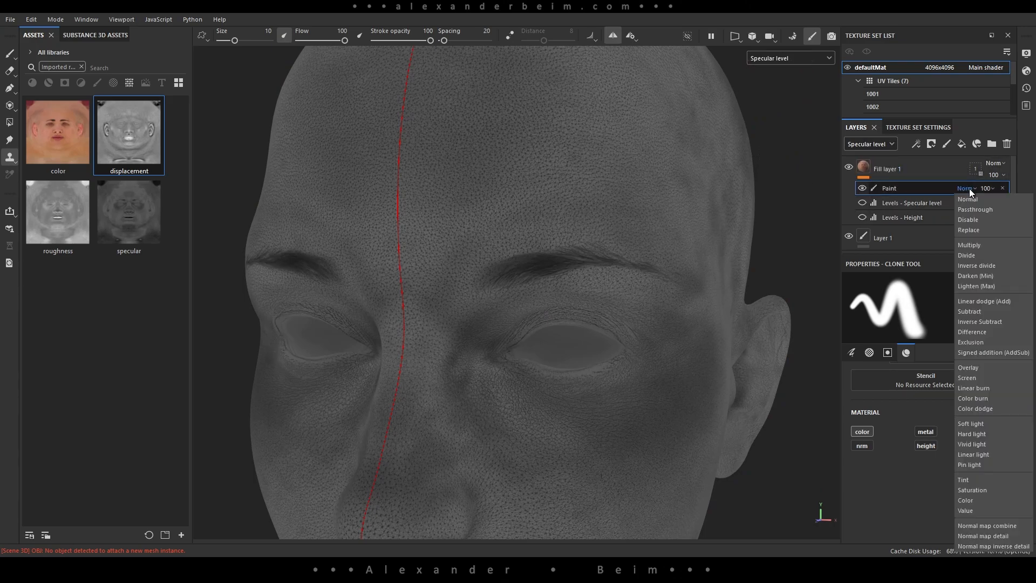
click(975, 209)
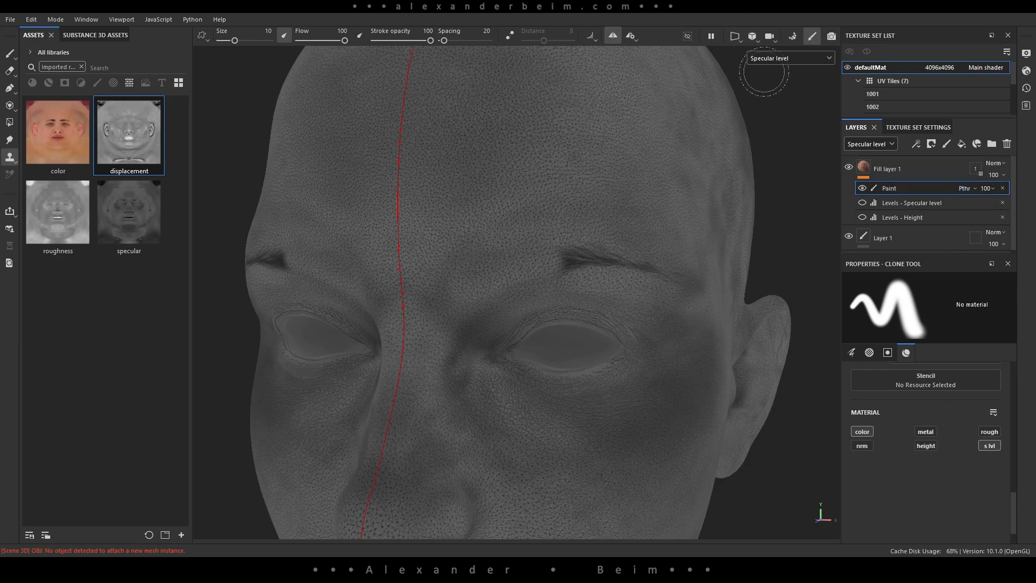
In the Base color view, reduce the Clone tool's flow to 25 and clone forehead skin over both eyebrows.
click(769, 60)
click(777, 105)
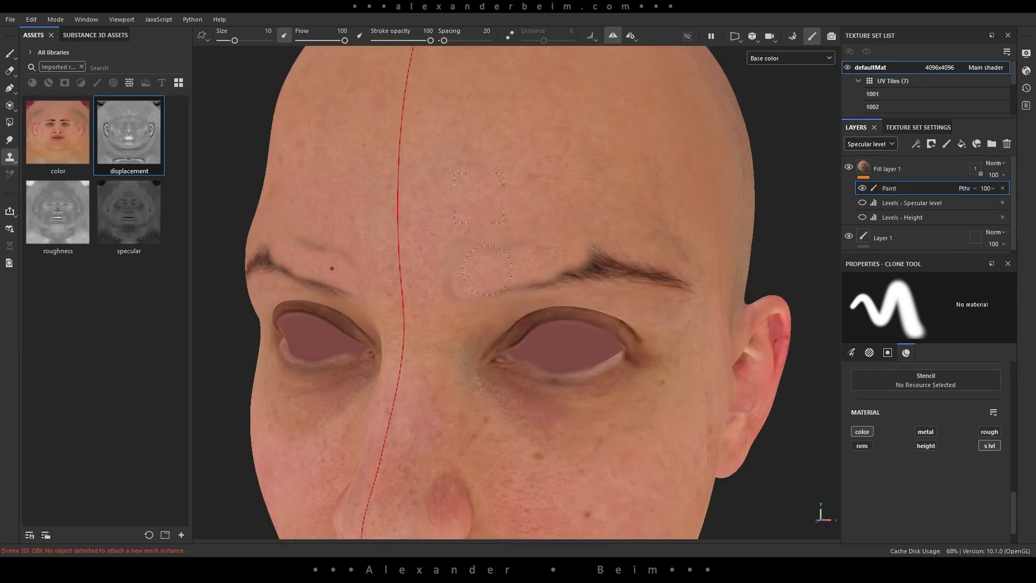
drag(344, 40, 310, 41)
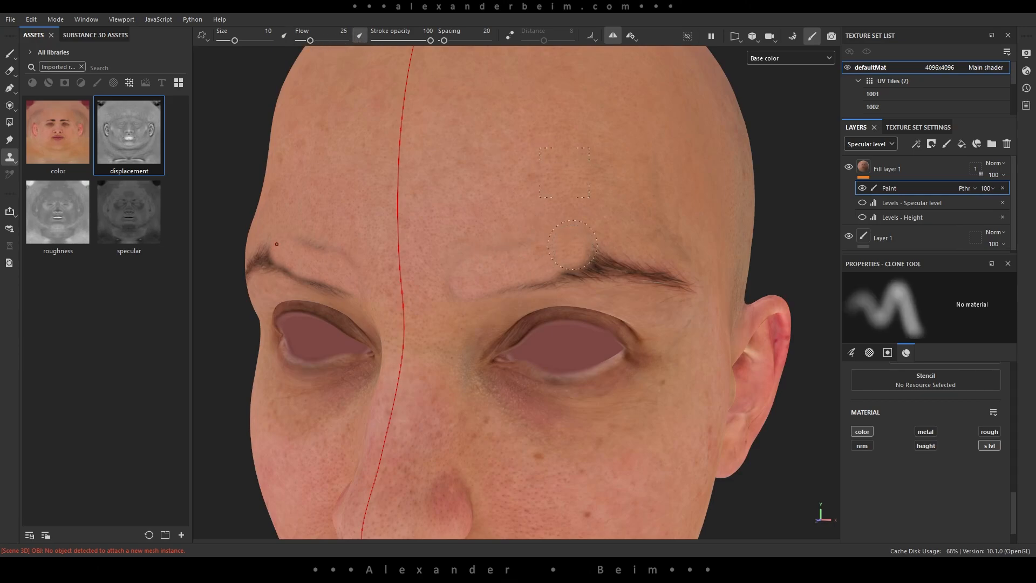
mouse_move(487, 290)
mouse_down()
mouse_move(613, 263)
mouse_move(622, 277)
mouse_move(683, 280)
mouse_up()
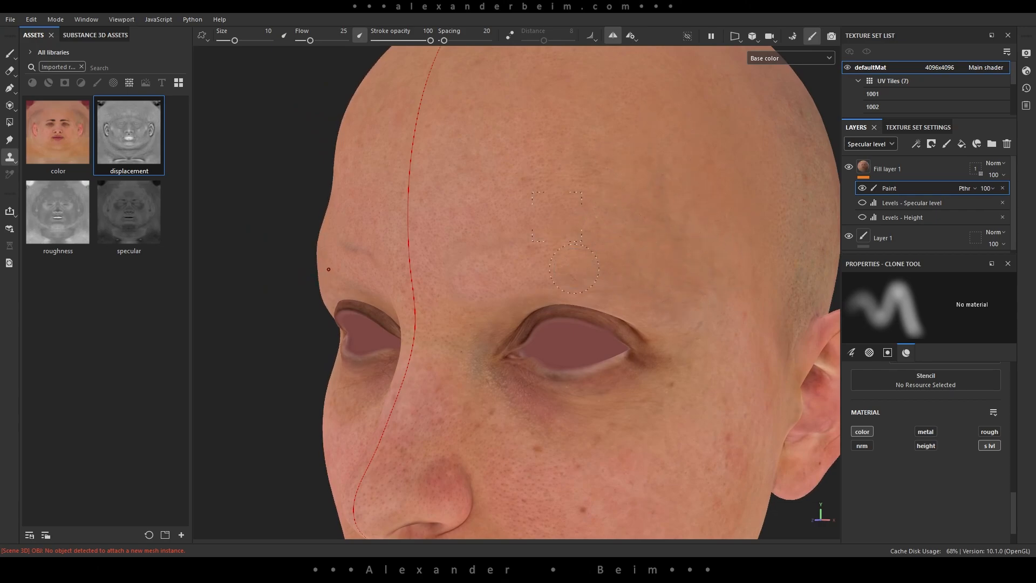
mouse_move(574, 269)
alt+mouse_down()
mouse_move(543, 240)
mouse_move(620, 248)
alt+mouse_up()
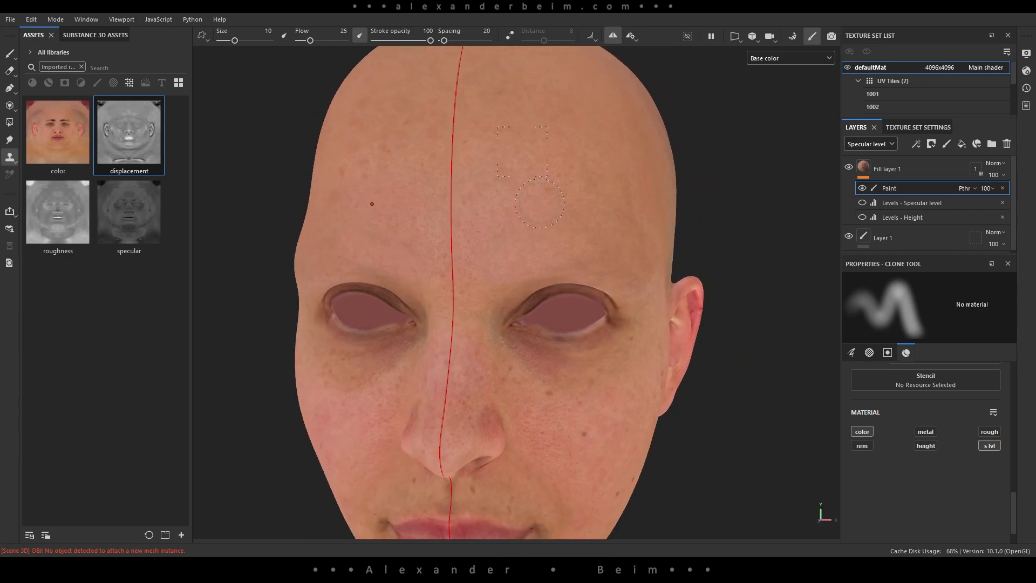
Return to the Paint tool and display the full Material on the head to check the face.
click(10, 53)
click(770, 59)
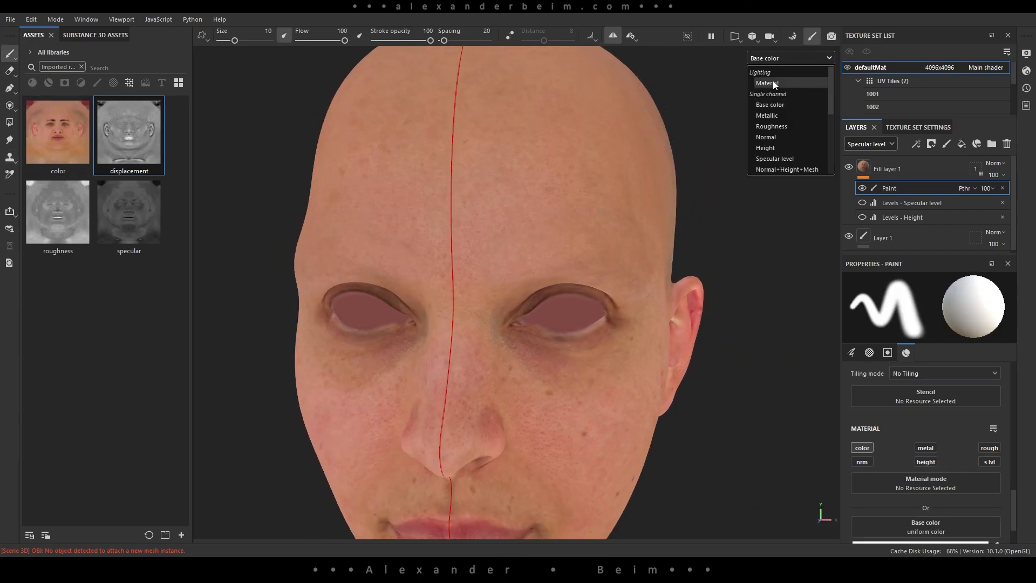
click(773, 82)
scroll(623, 262, down, 5)
alt+drag(623, 262, 561, 270)
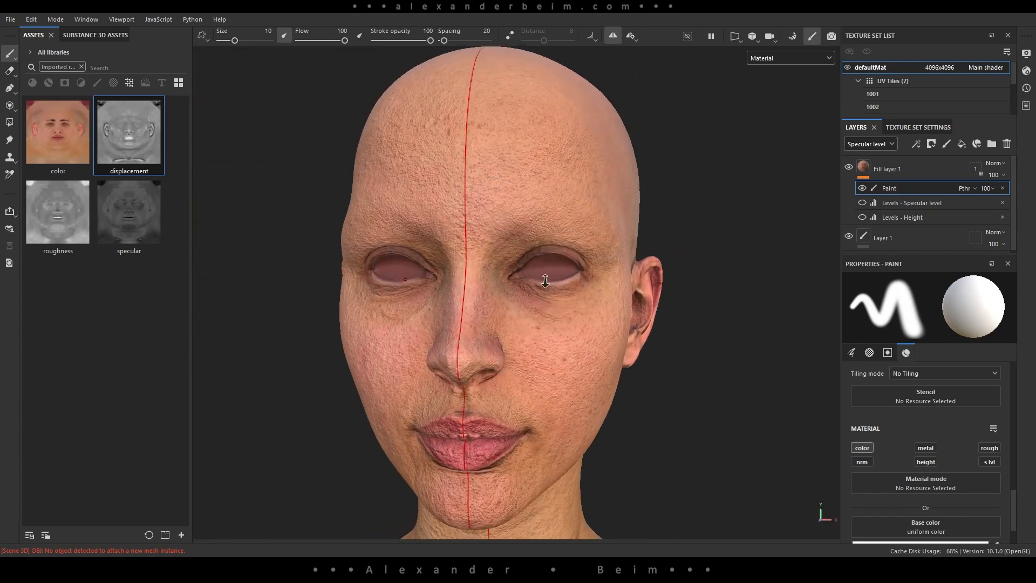
alt+middle_drag(561, 270, 594, 286)
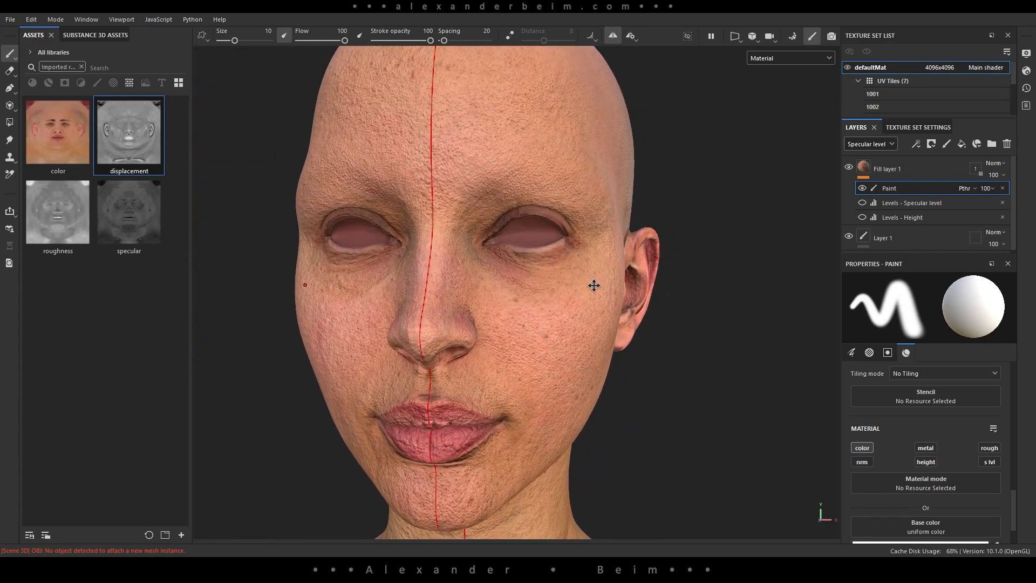
Turn the Specular level and Height levels effects back on and check the face under changed lighting.
click(862, 217)
alt+drag(716, 324, 691, 357)
mouse_move(692, 357)
shift+right_down()
mouse_move(673, 347)
mouse_move(703, 347)
shift+right_up()
alt+drag(572, 348, 430, 347)
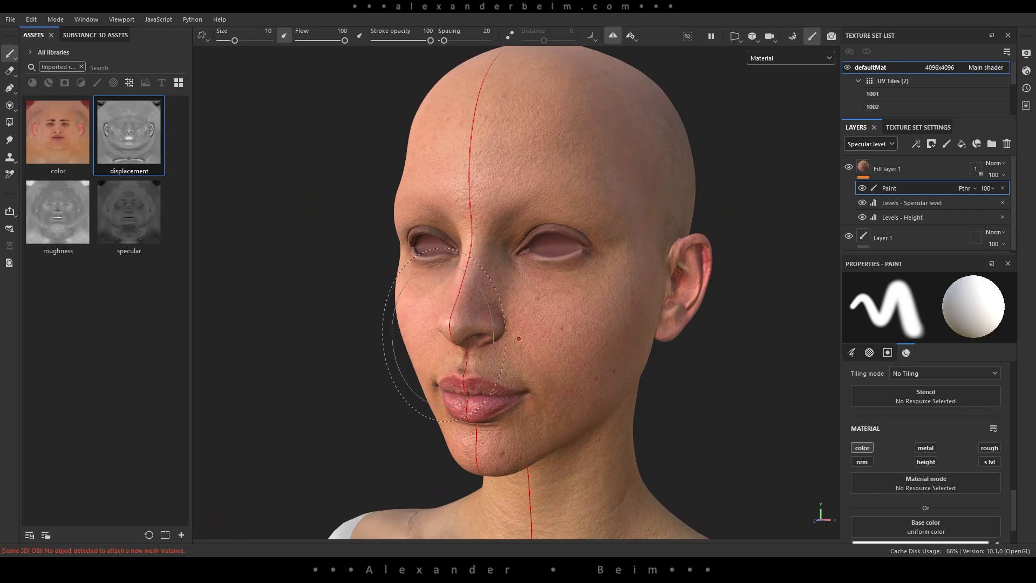
Import sdisp_HumanSkin_Patch07_ADX082214.png into the project as a texture resource for the untextured body.
scroll(621, 339, down, 5)
alt+middle_drag(488, 512, 489, 155)
alt+middle_drag(554, 284, 519, 211)
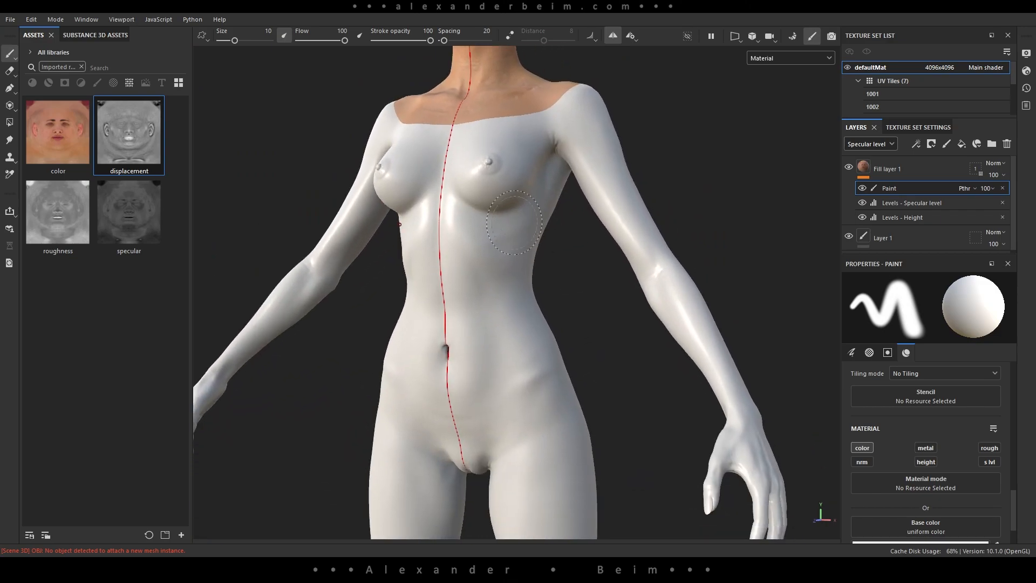
alt+middle_drag(572, 267, 599, 290)
scroll(562, 303, down, 1)
alt+drag(598, 289, 581, 272)
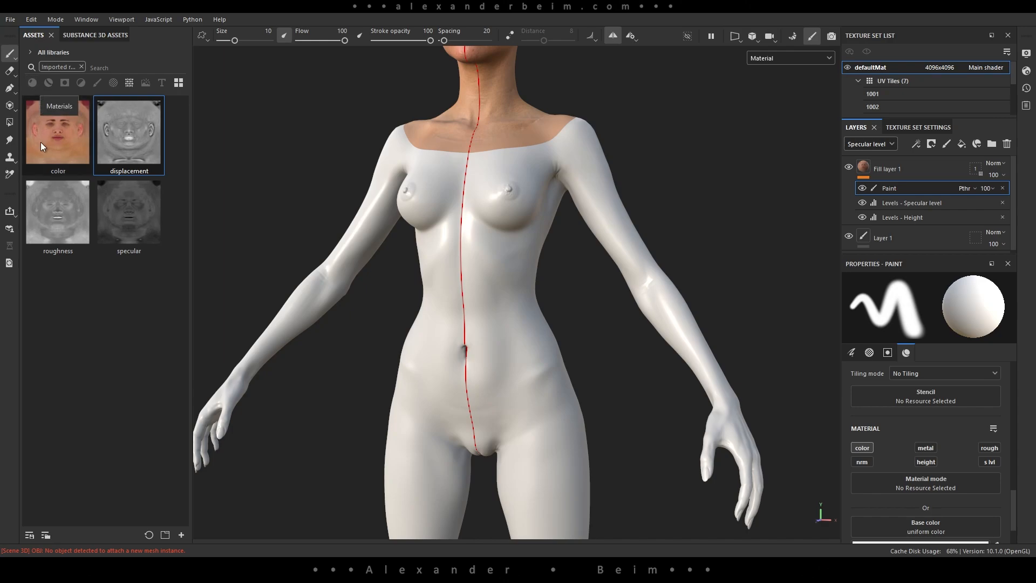
click(10, 19)
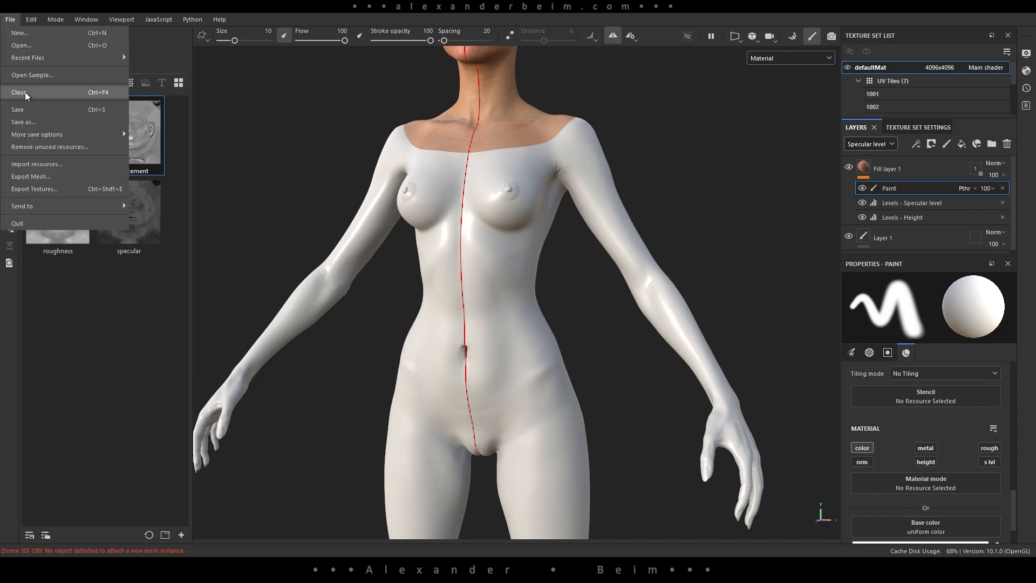
click(54, 164)
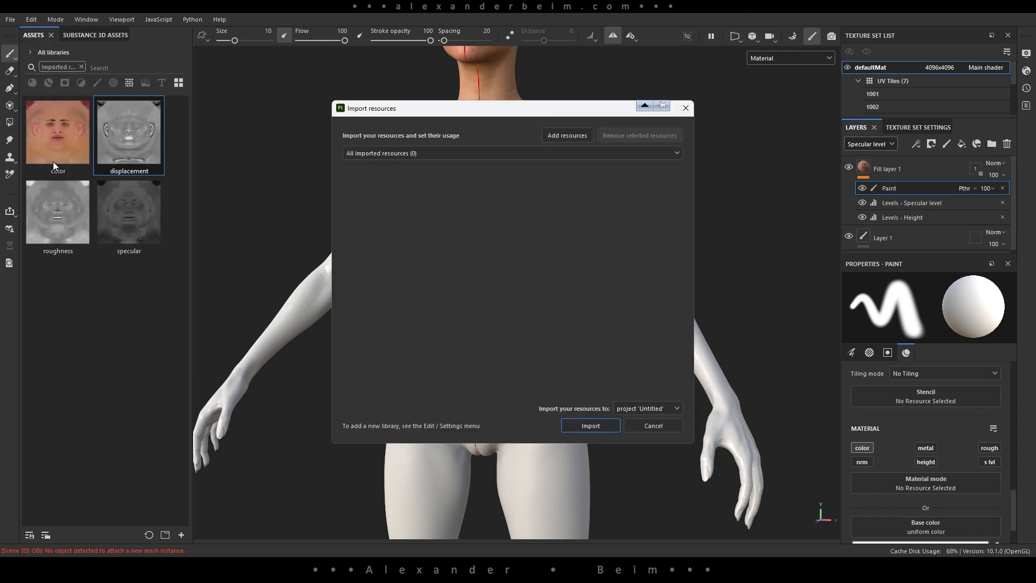
click(571, 135)
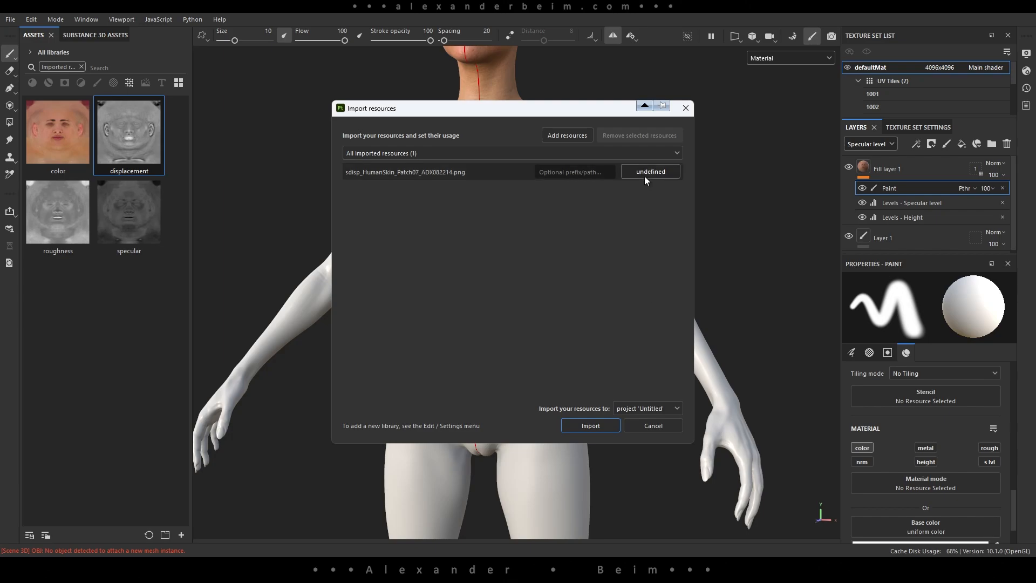
click(645, 173)
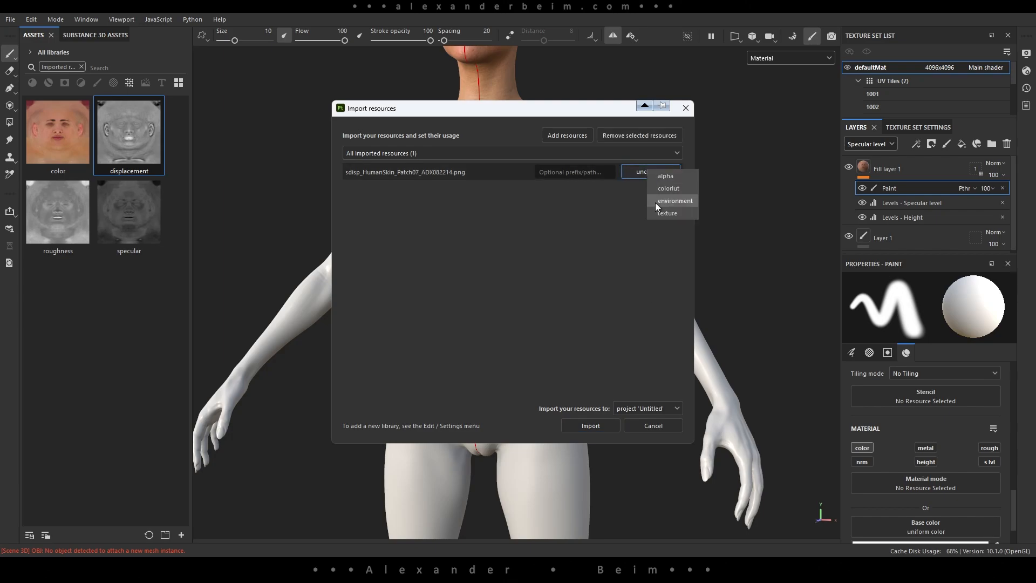
click(669, 214)
click(594, 426)
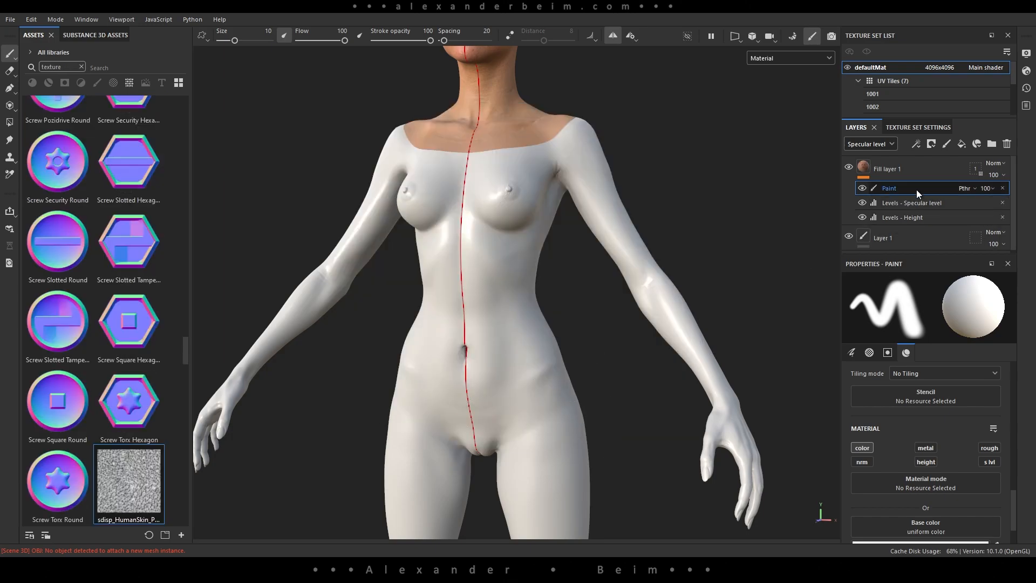
Add a fill layer without the metallic and normal channels and assign the sdisp_HumanSkin_Patch07_ADX082214 texture to its height.
click(976, 144)
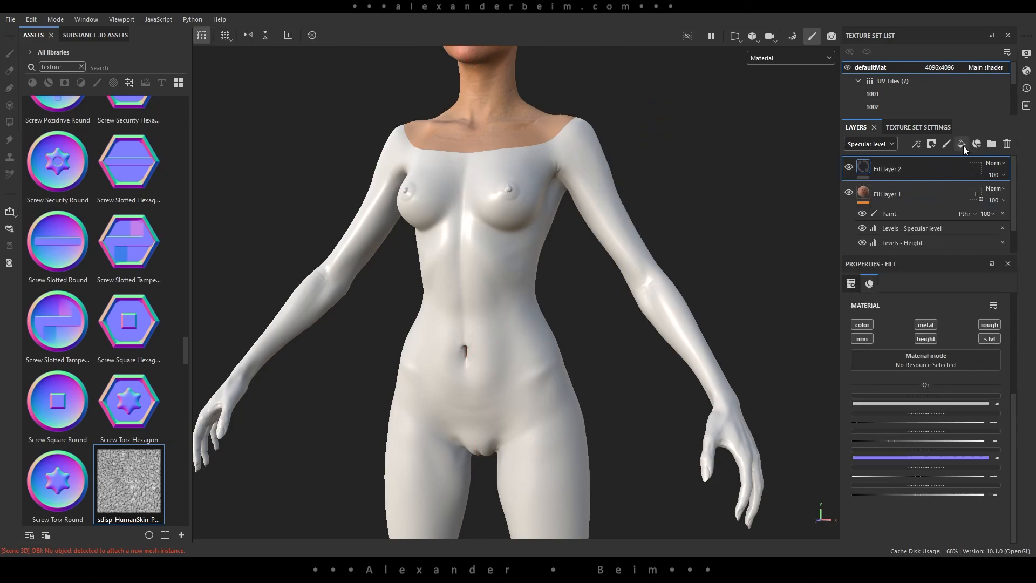
click(926, 324)
click(926, 339)
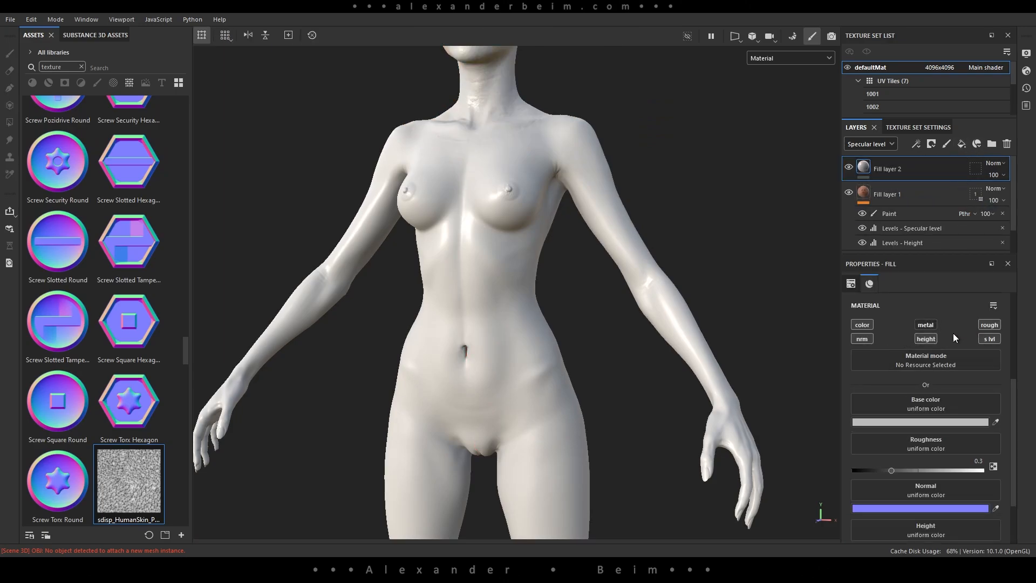
click(858, 339)
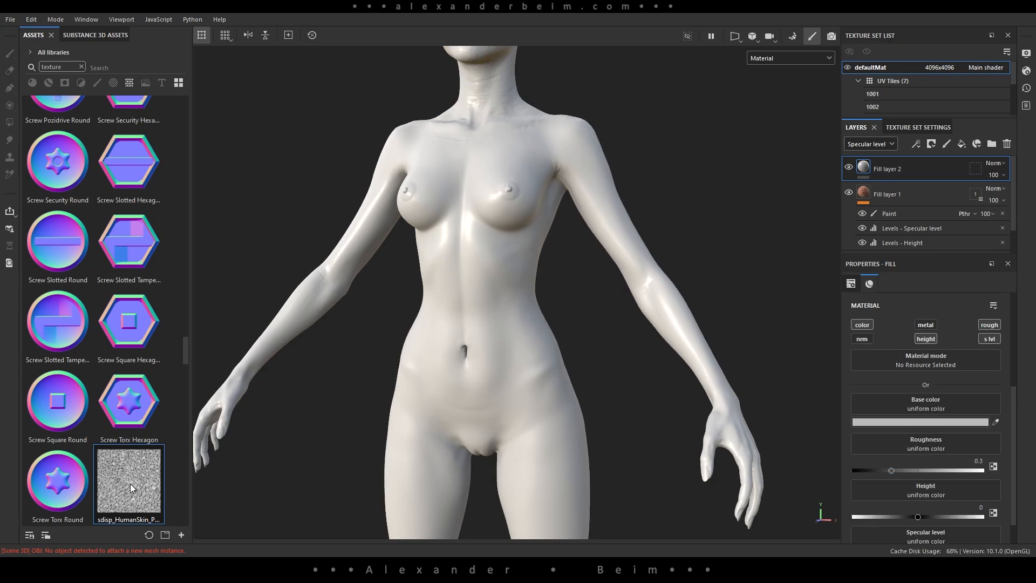
drag(131, 488, 924, 490)
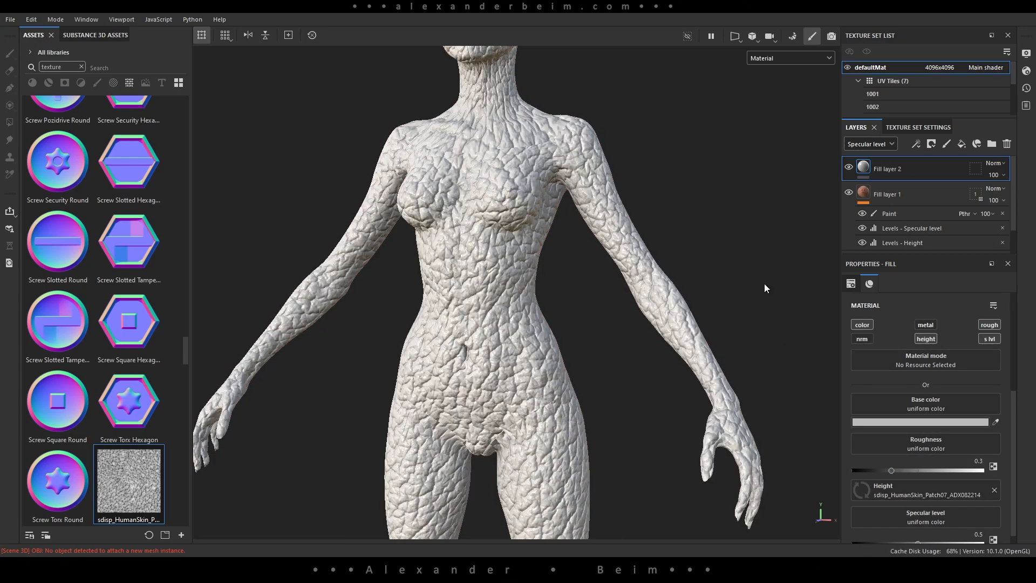
alt+drag(636, 189, 606, 270)
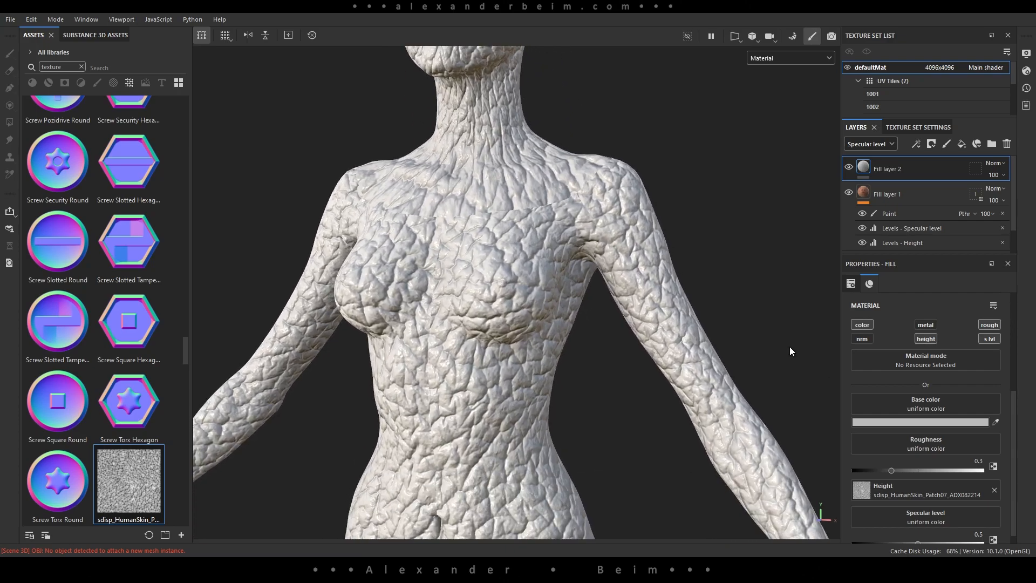
Set the new fill layer to Tri-planar projection with a tiling of 32.
scroll(924, 326, up, 5)
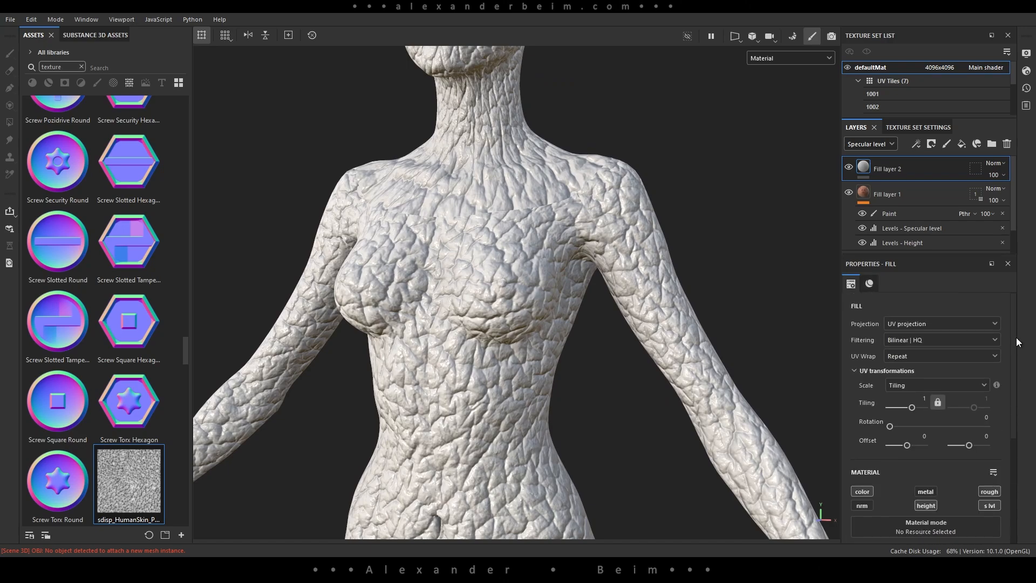
click(924, 325)
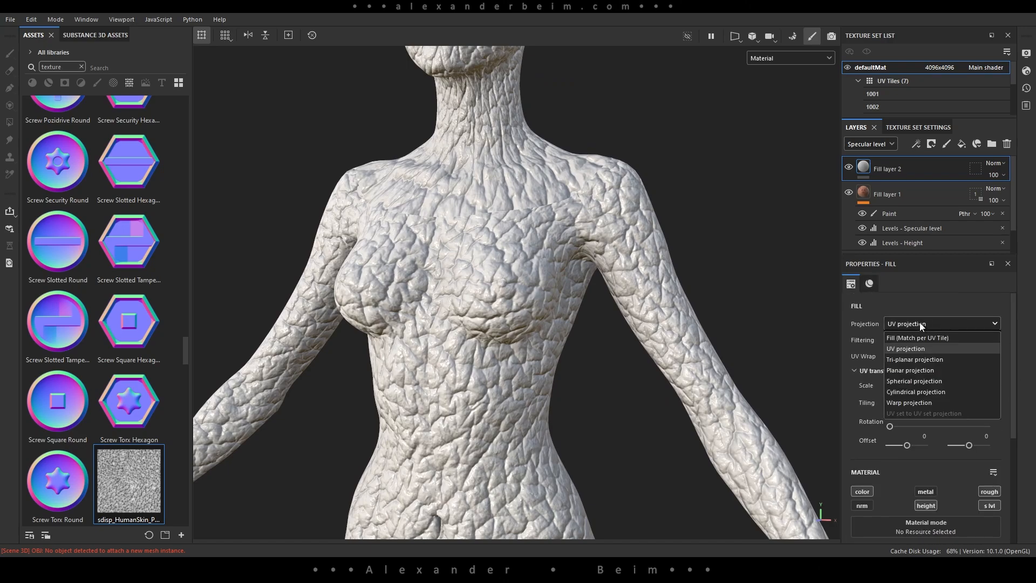
click(919, 361)
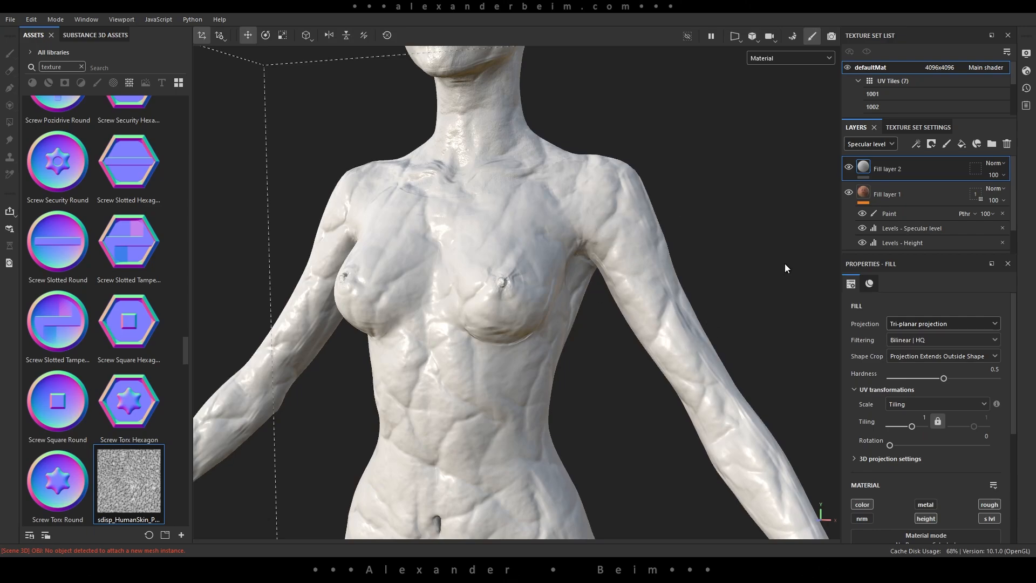
drag(917, 426, 924, 426)
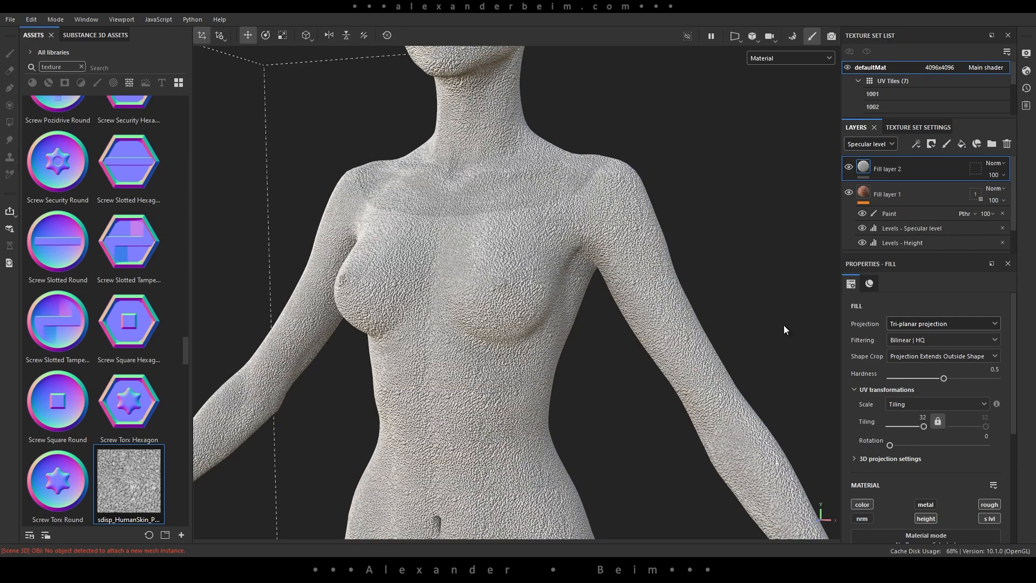
alt+drag(588, 309, 539, 243)
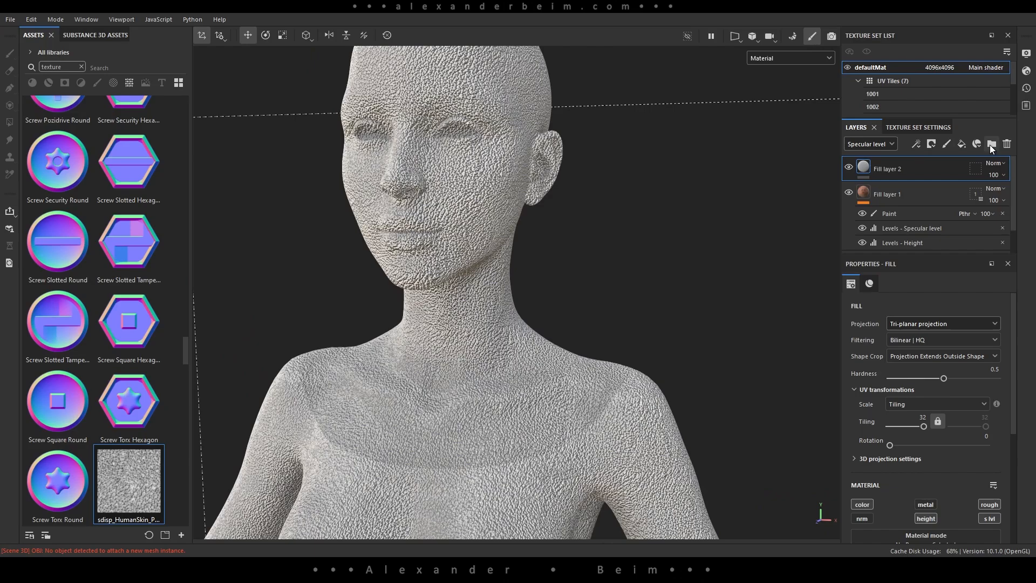
Group the skin displacement fill layer into a folder and name the folder Hight.
right_click(902, 166)
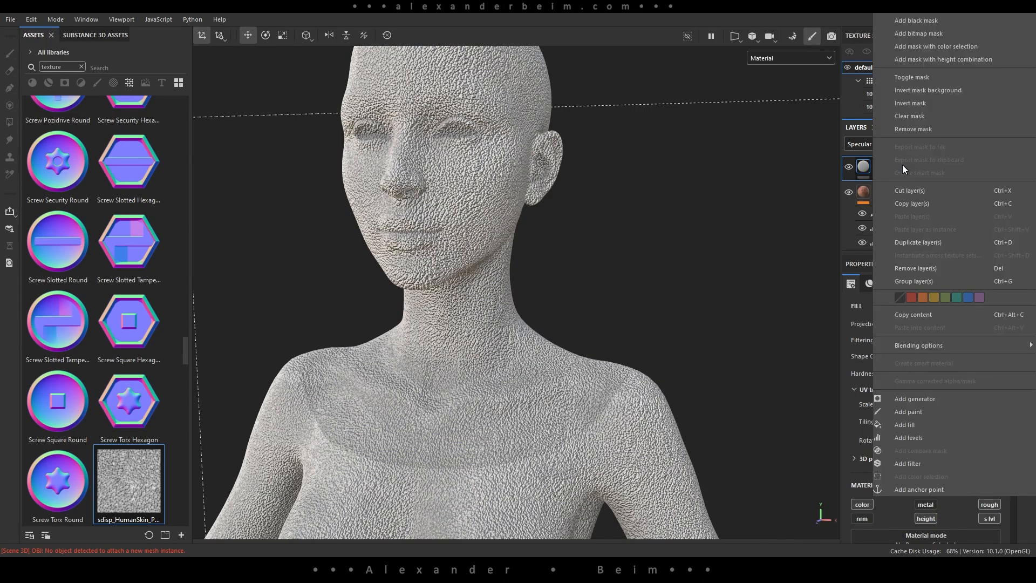
click(921, 282)
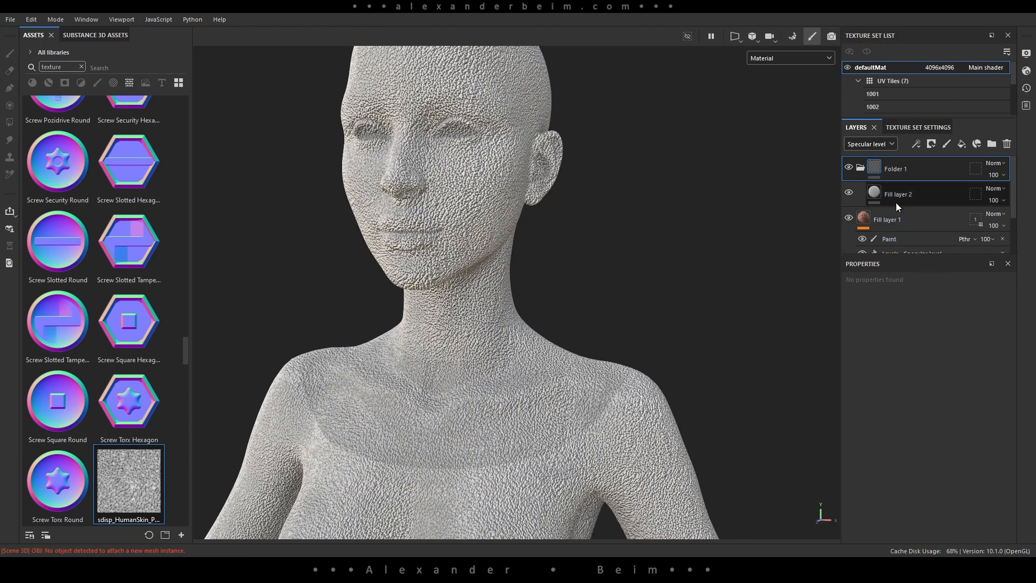
double_click(900, 170)
text(Hi)
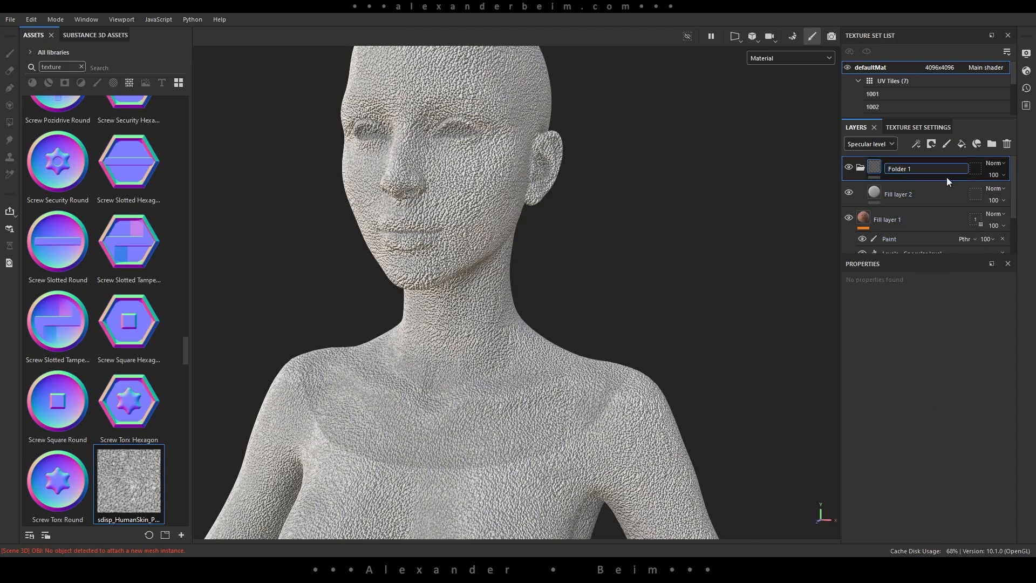
text(ght)
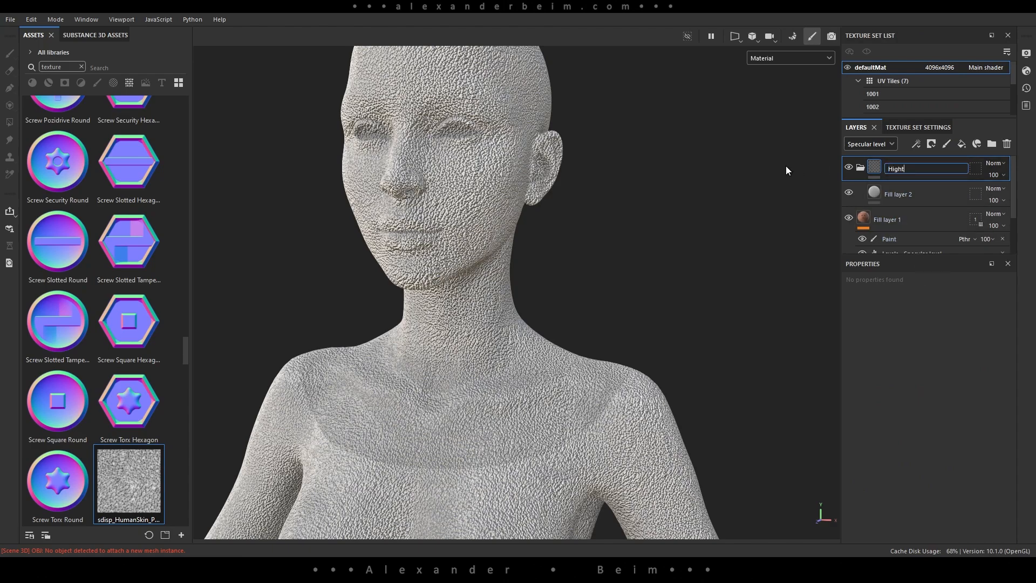
key(Return)
Rename the fill layer inside the Hight folder as MainSkin.
click(909, 197)
double_click(897, 195)
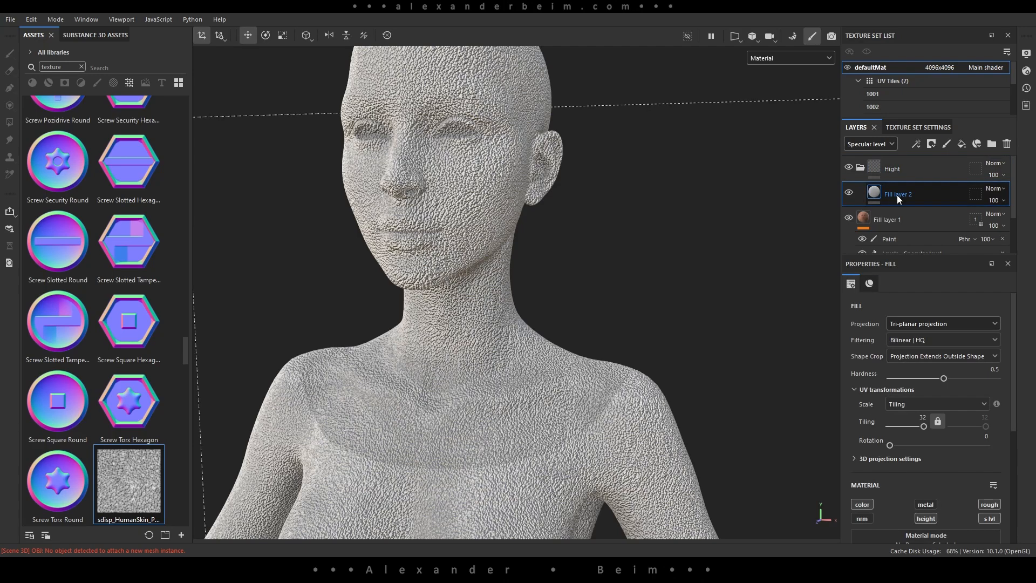
key(BackSpace)
text(MainSkin)
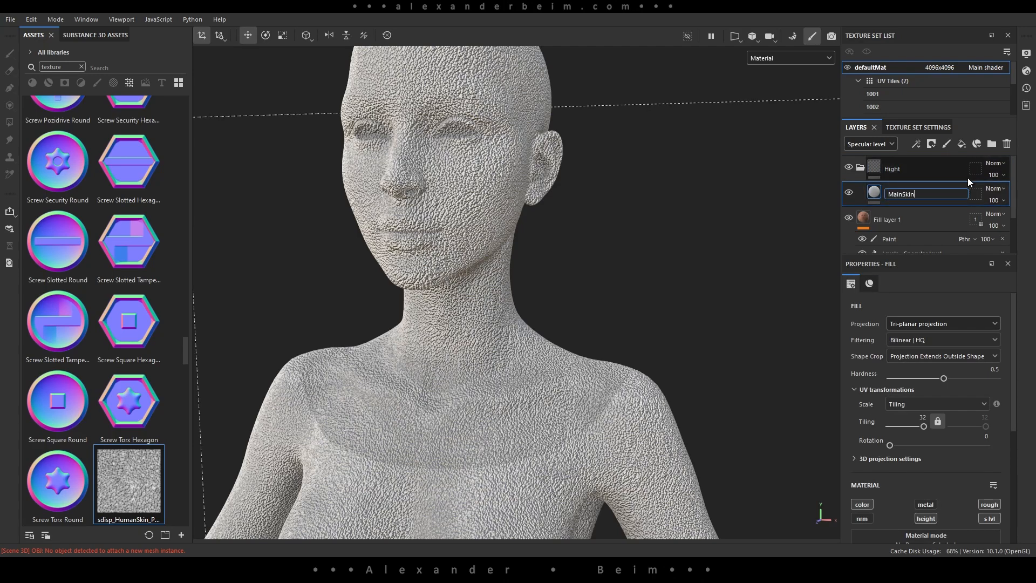
key(Return)
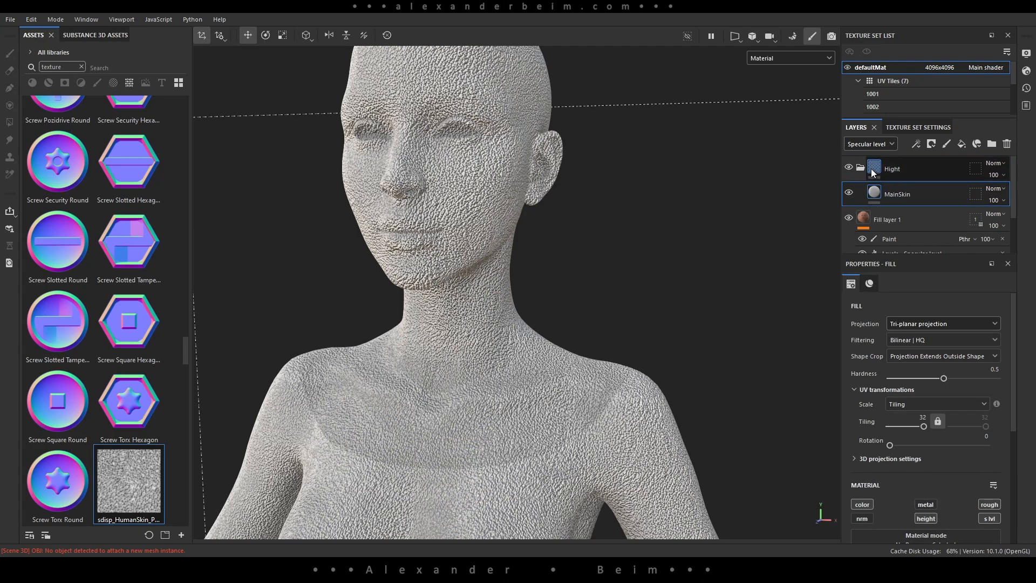
Add a white mask to the Hight folder and exclude the head with Polygon Fill in UV chunk mode, using color 0.
right_click(912, 170)
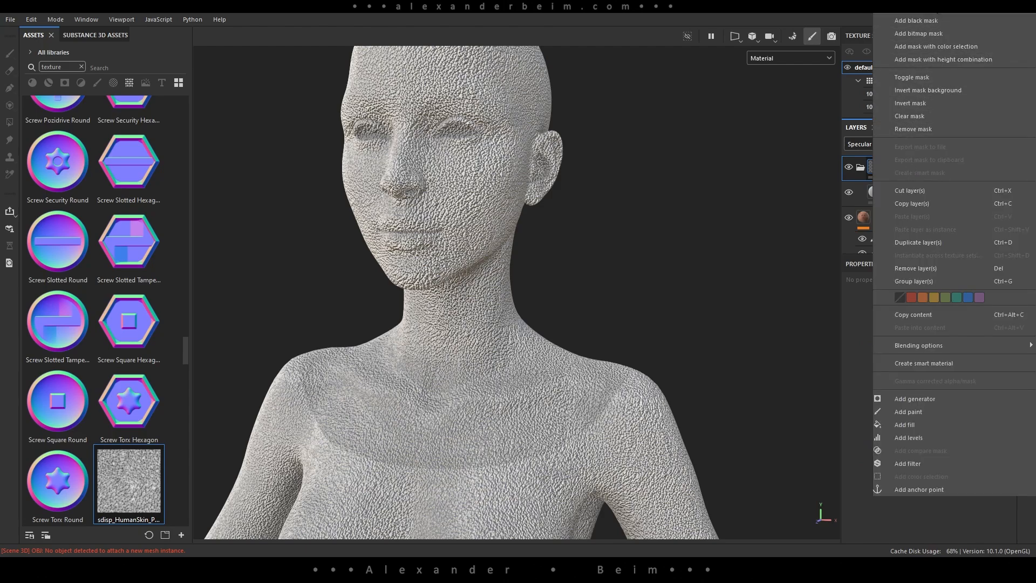
click(928, 21)
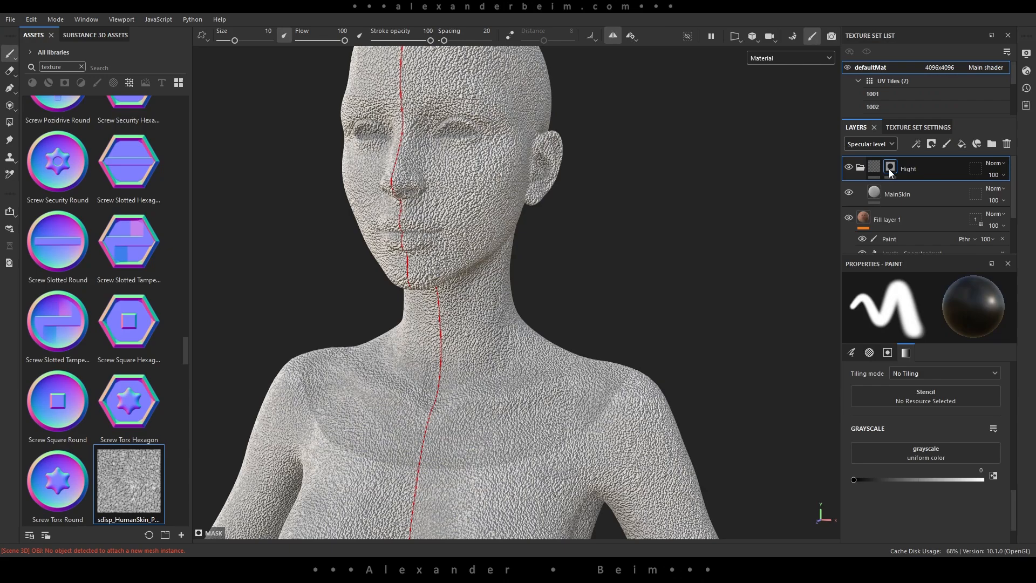
click(10, 124)
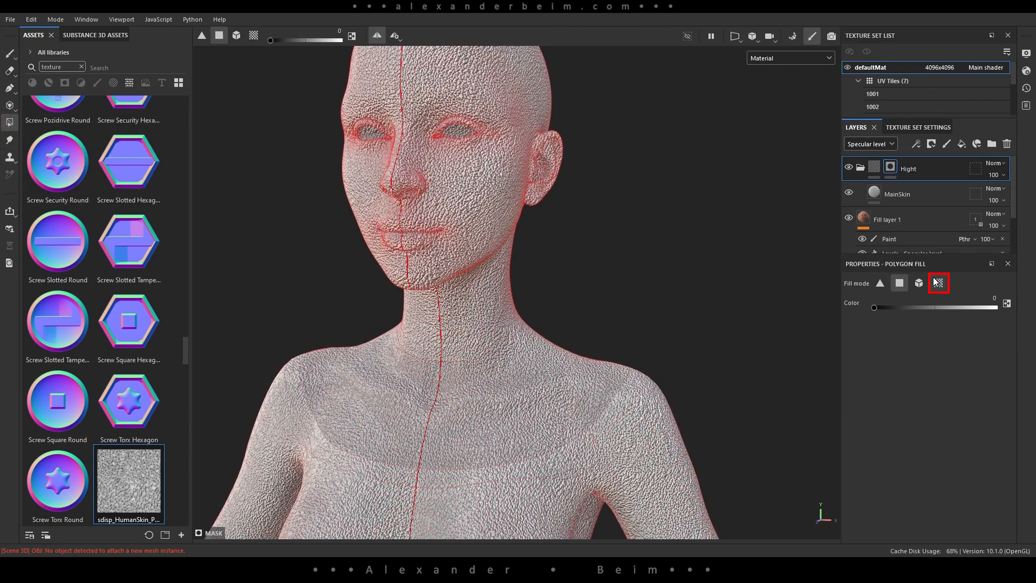
click(937, 283)
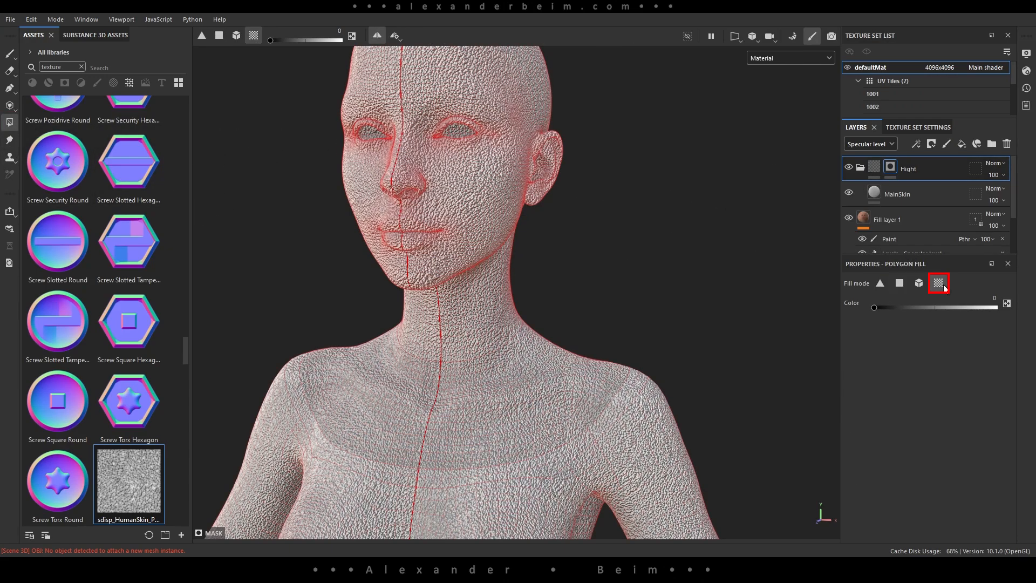
click(495, 211)
alt+drag(588, 233, 571, 217)
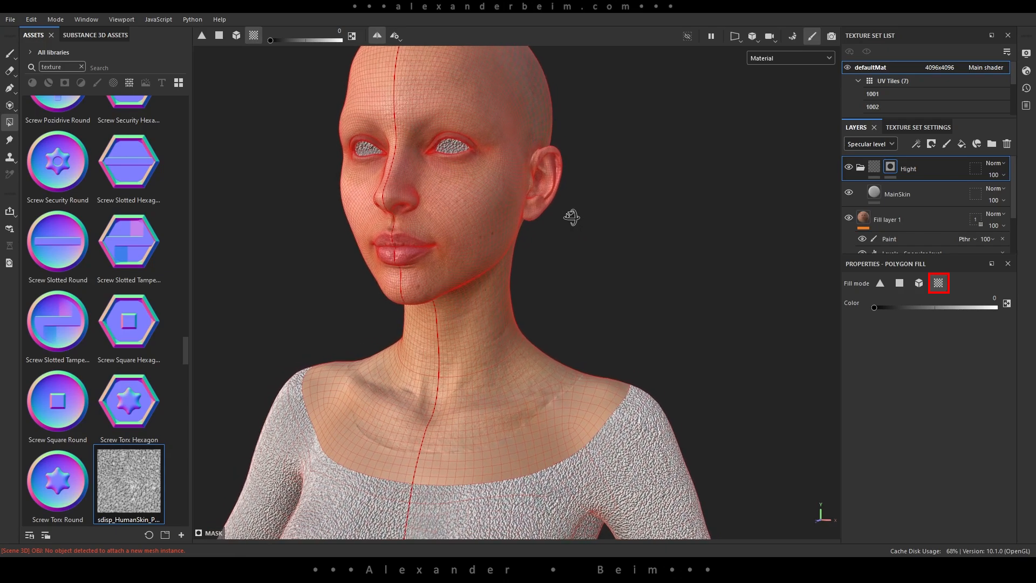
Exclude the eye-socket and other small head UV islands from the Hight mask in the 2D-only view, and return to 3D only.
click(740, 39)
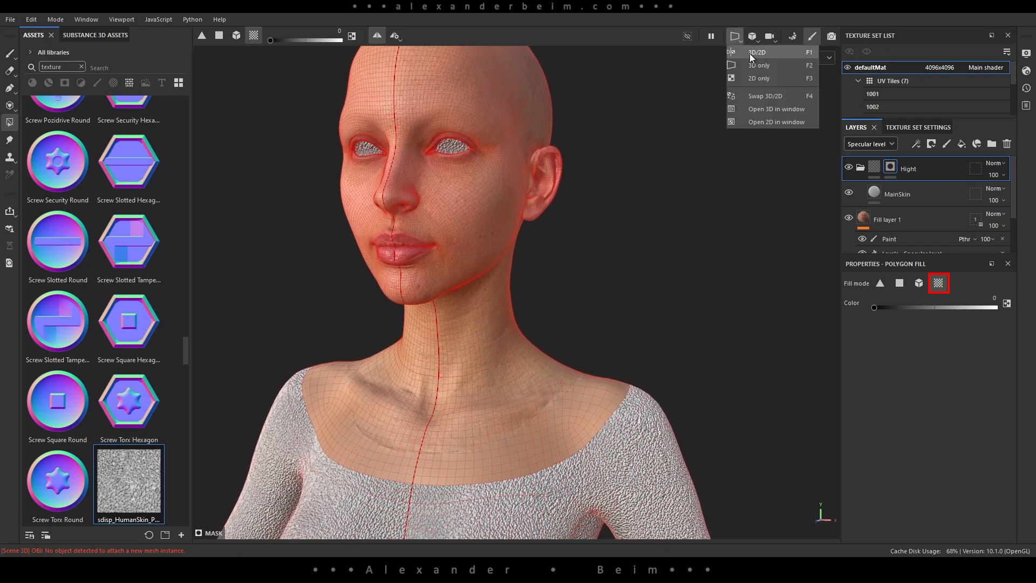
click(765, 80)
scroll(679, 118, up, 3)
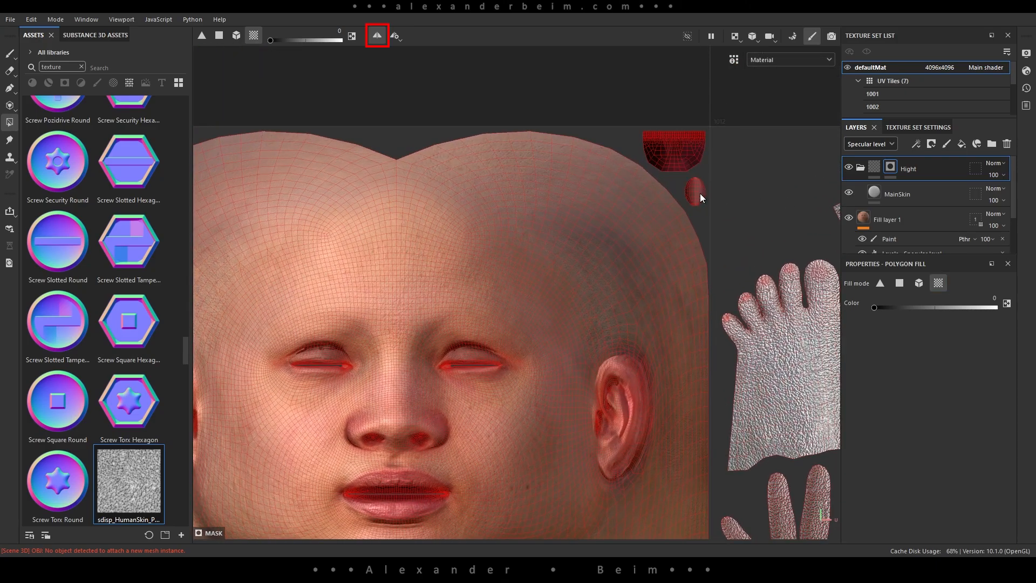
middle_drag(460, 197, 592, 174)
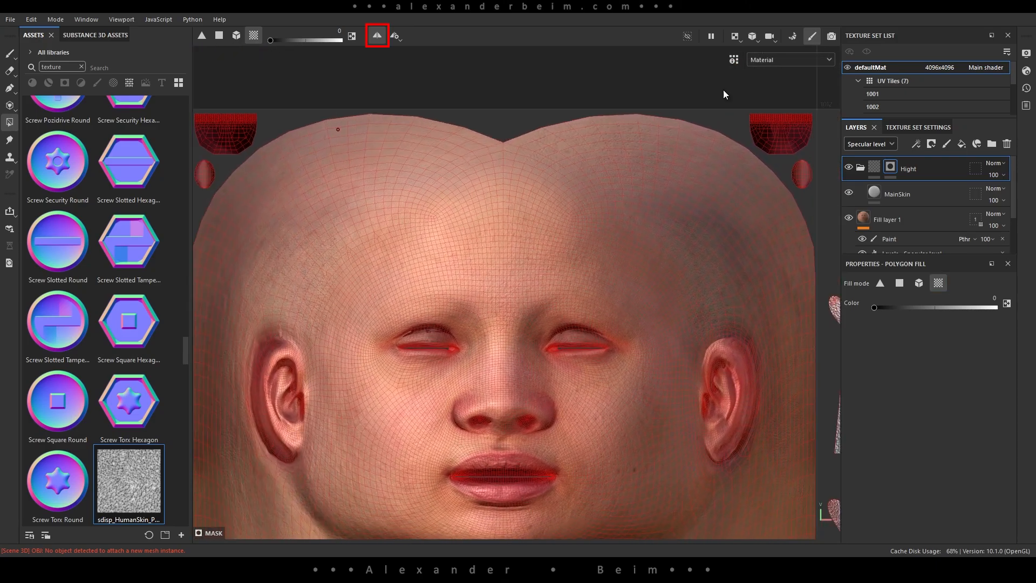
click(740, 38)
click(762, 65)
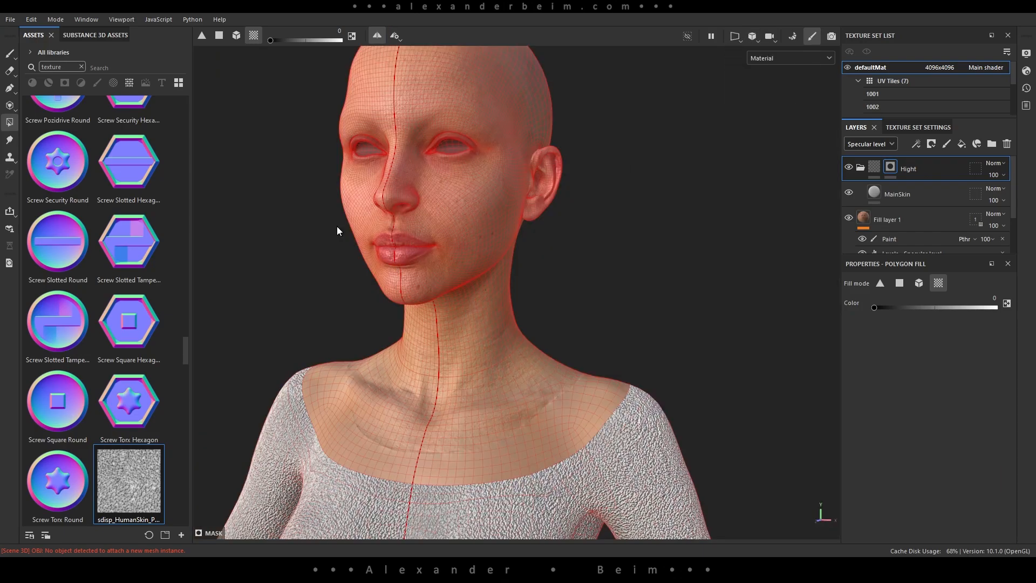
Paint white on the Hight mask with the Paint tool, extending the skin displacement over the upper chest edge up to the collarbones.
click(9, 53)
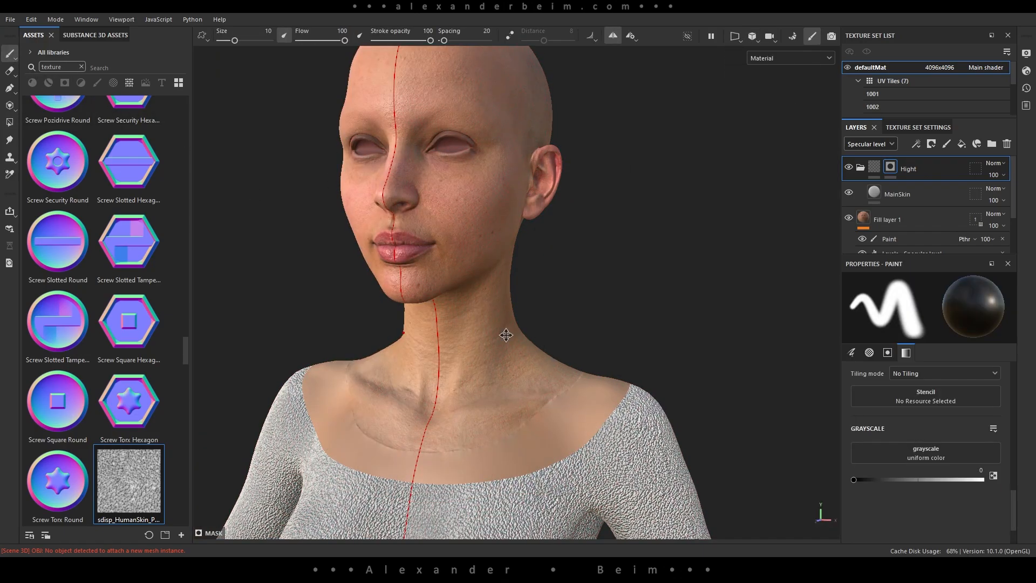
alt+middle_drag(517, 405, 517, 257)
alt+right_drag(517, 257, 555, 338)
alt+drag(555, 338, 546, 342)
alt+middle_drag(545, 342, 509, 326)
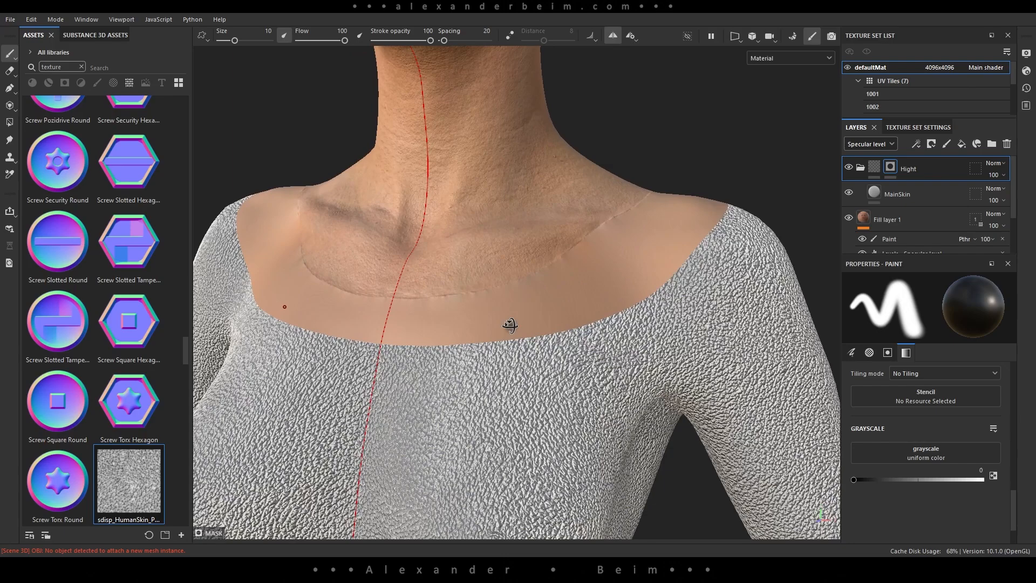
mouse_move(509, 326)
alt+mouse_down()
mouse_move(548, 337)
mouse_move(531, 348)
alt+mouse_up()
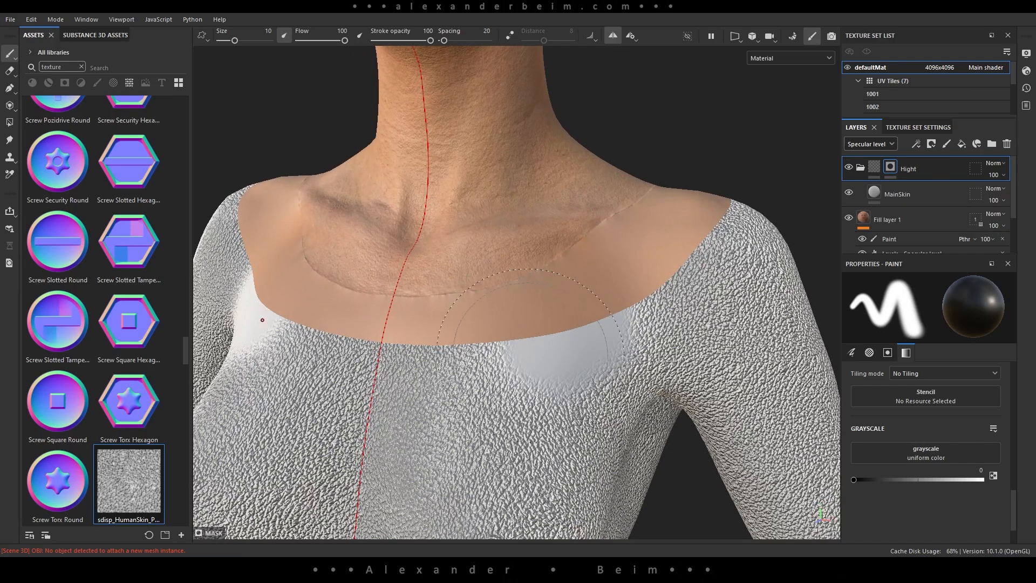
key(x)
mouse_move(642, 294)
mouse_down()
mouse_move(583, 318)
mouse_move(459, 340)
mouse_move(373, 323)
mouse_up()
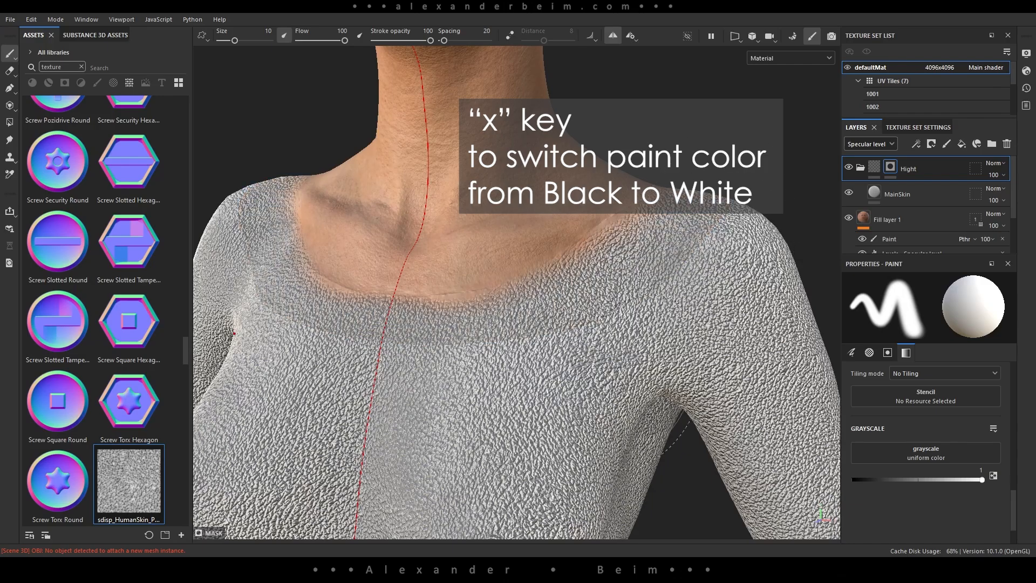
Continue painting the Hight mask white over the tops and backs of the shoulders, up to the base of the neck.
alt+drag(534, 302, 409, 300)
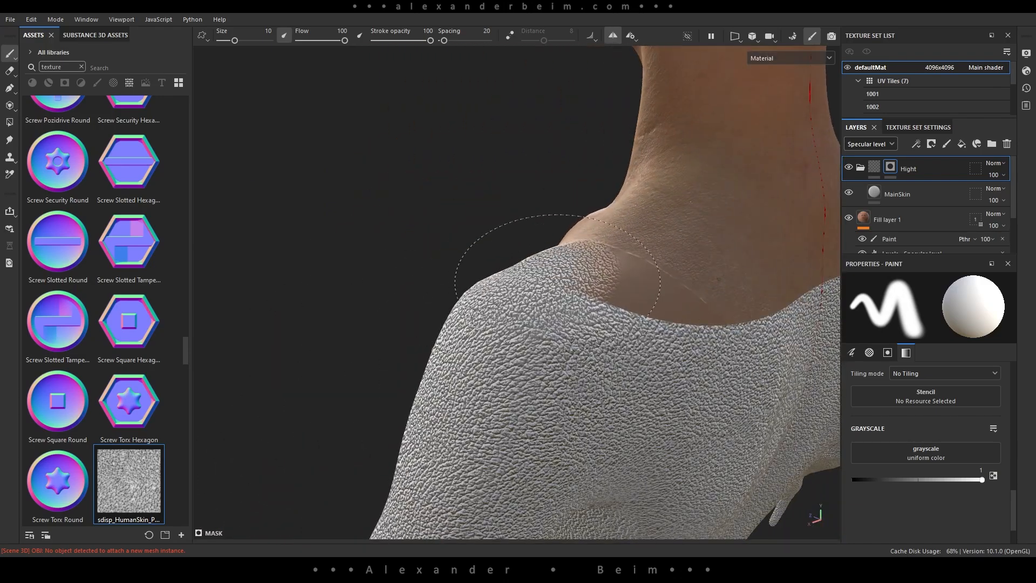
mouse_move(557, 302)
alt+mouse_down()
mouse_move(458, 336)
mouse_move(386, 297)
mouse_move(610, 324)
alt+mouse_up()
alt+drag(394, 300, 686, 298)
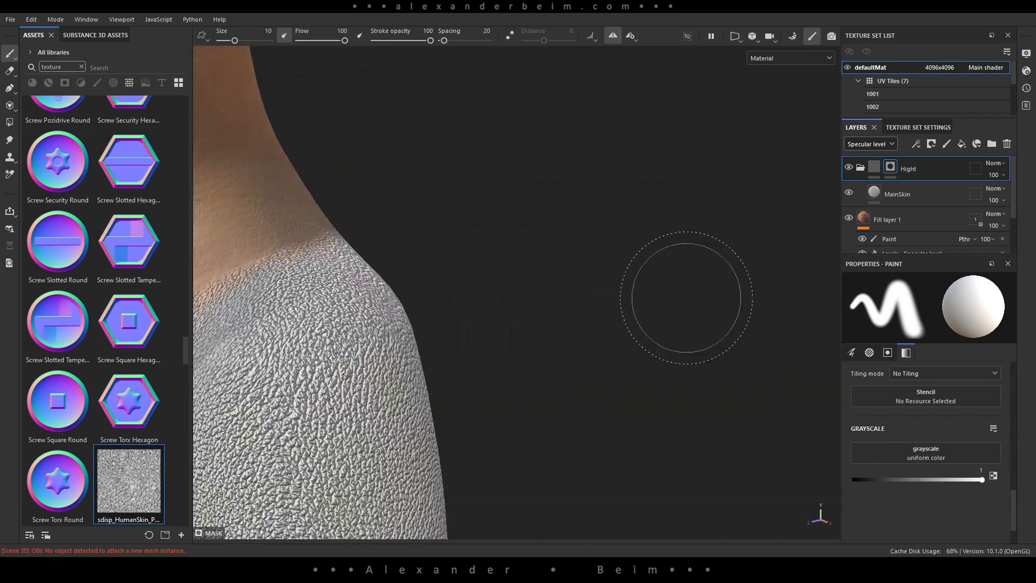
alt+drag(430, 363, 707, 208)
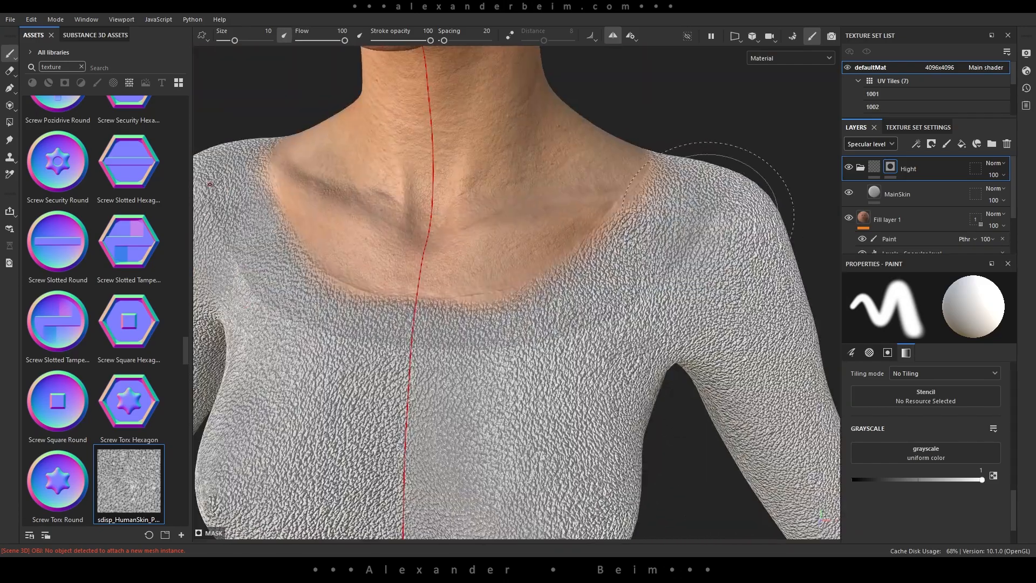
alt+right_drag(358, 364, 367, 326)
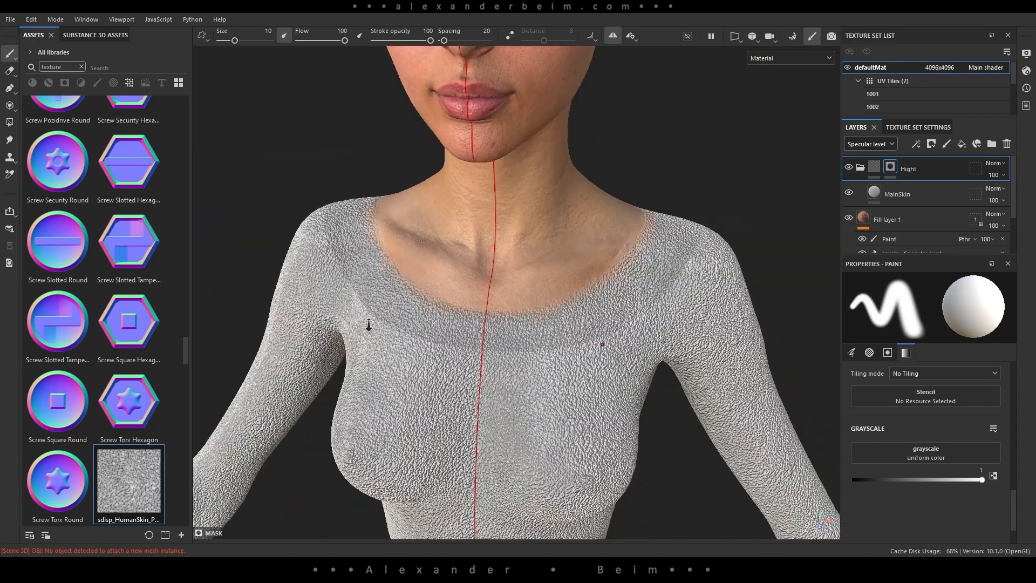
alt+middle_drag(367, 326, 384, 284)
alt+drag(475, 303, 534, 309)
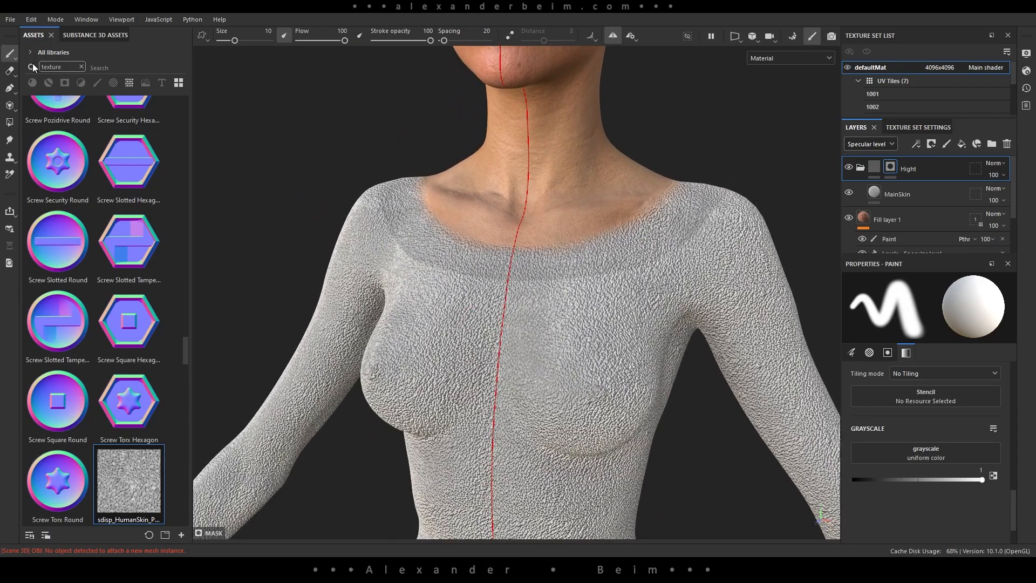
Add a Levels effect to the MainSkin layer and set its affected channel to Height.
alt+middle_drag(502, 259, 414, 216)
alt+right_drag(414, 216, 947, 393)
alt+middle_drag(483, 348, 426, 235)
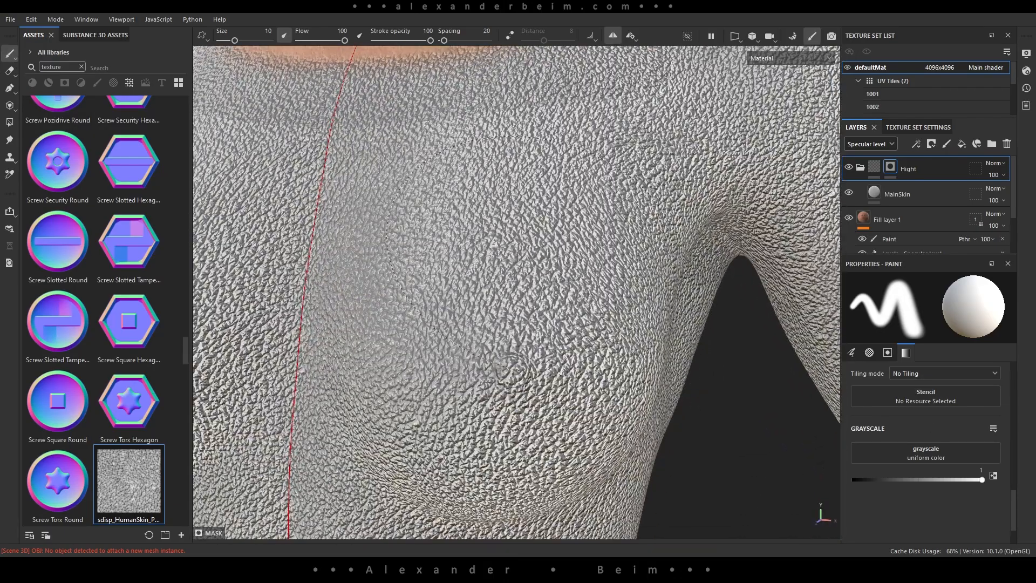
alt+drag(515, 258, 425, 326)
click(877, 191)
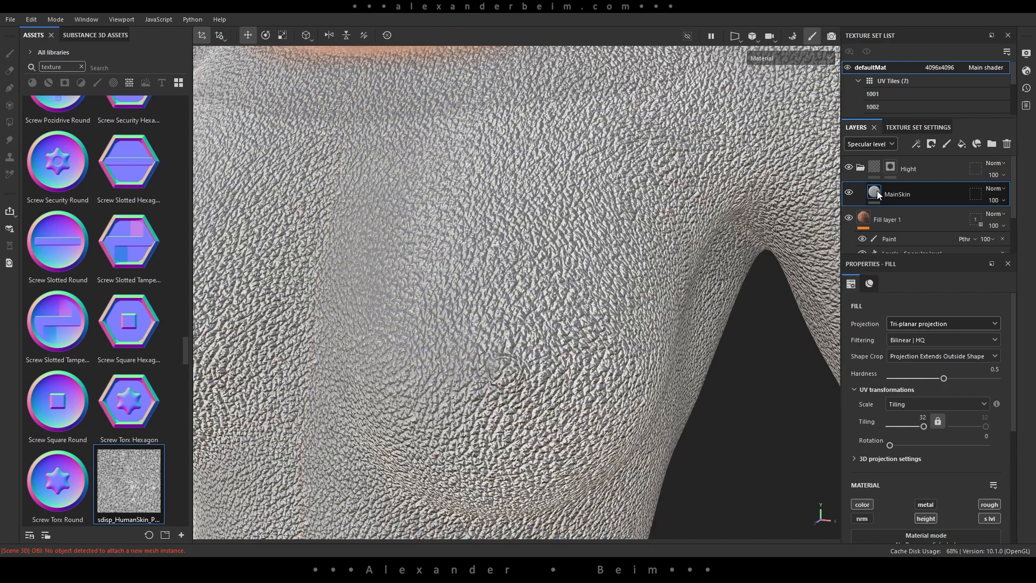
right_click(876, 190)
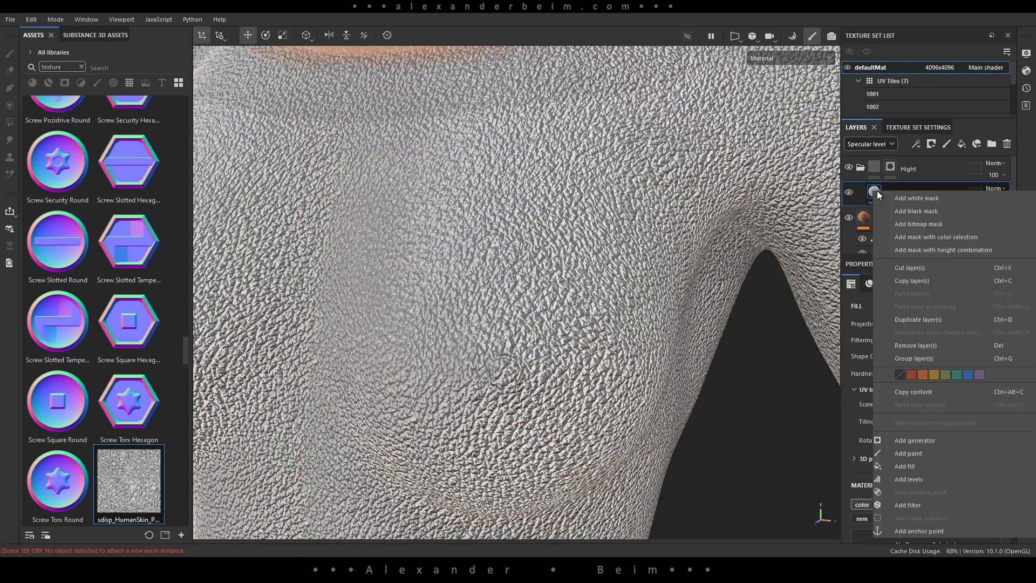
click(919, 479)
click(924, 304)
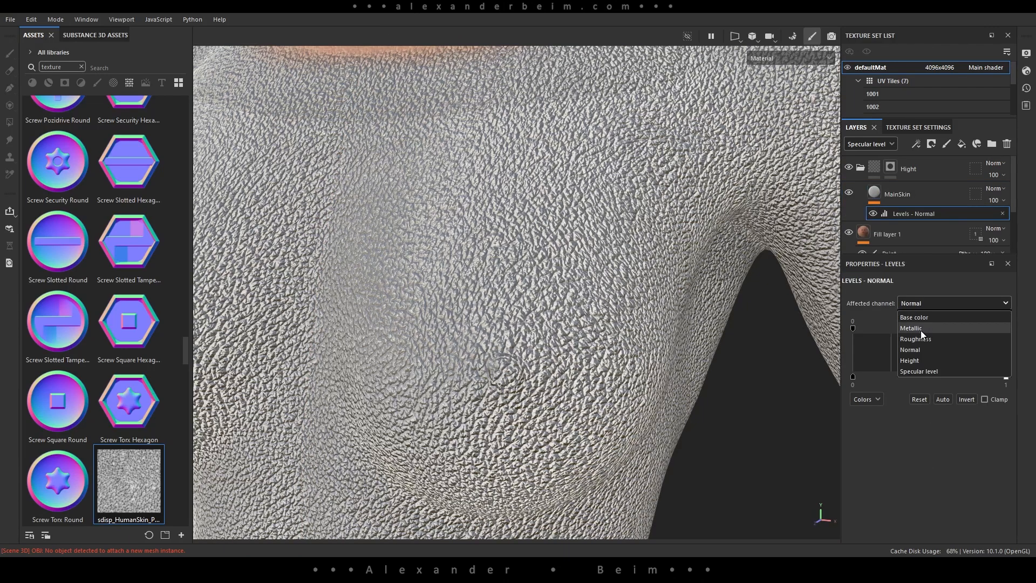
click(914, 358)
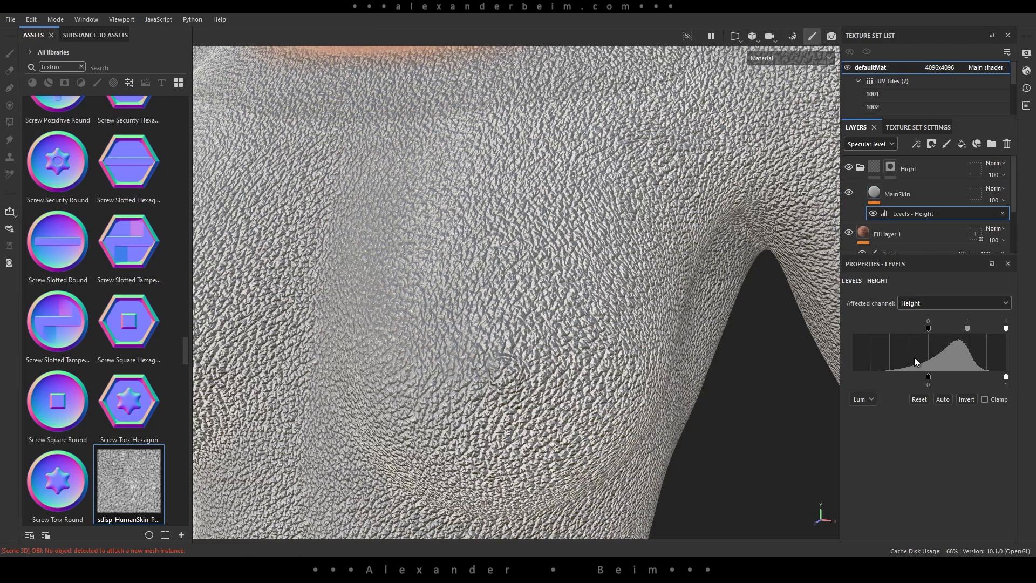
Apply automatic levels to the MainSkin height and compress its output range toward the dark end to soften the displacement.
click(943, 399)
scroll(447, 259, down, 5)
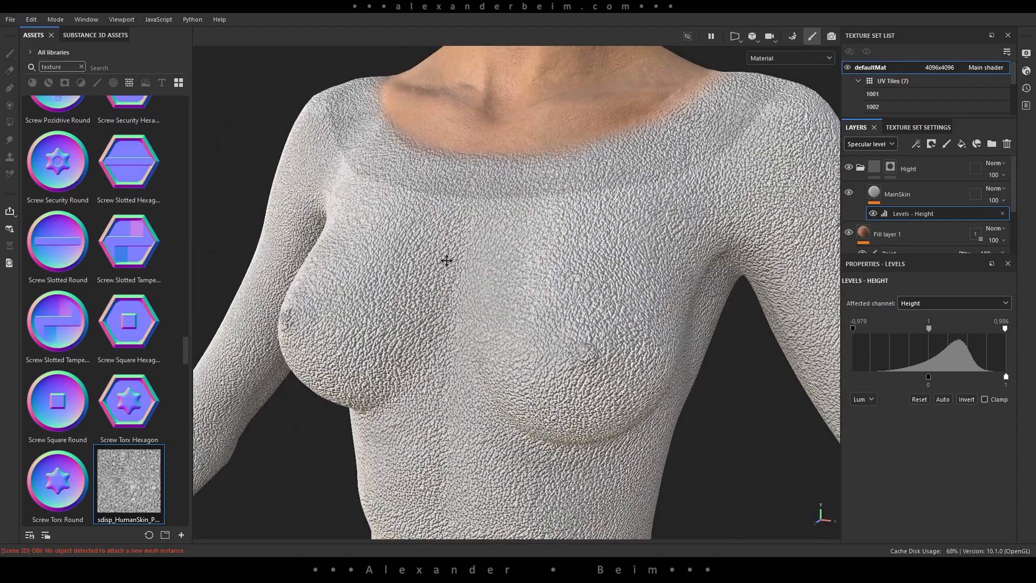
scroll(486, 270, up, 5)
drag(929, 383, 861, 384)
scroll(377, 252, down, 3)
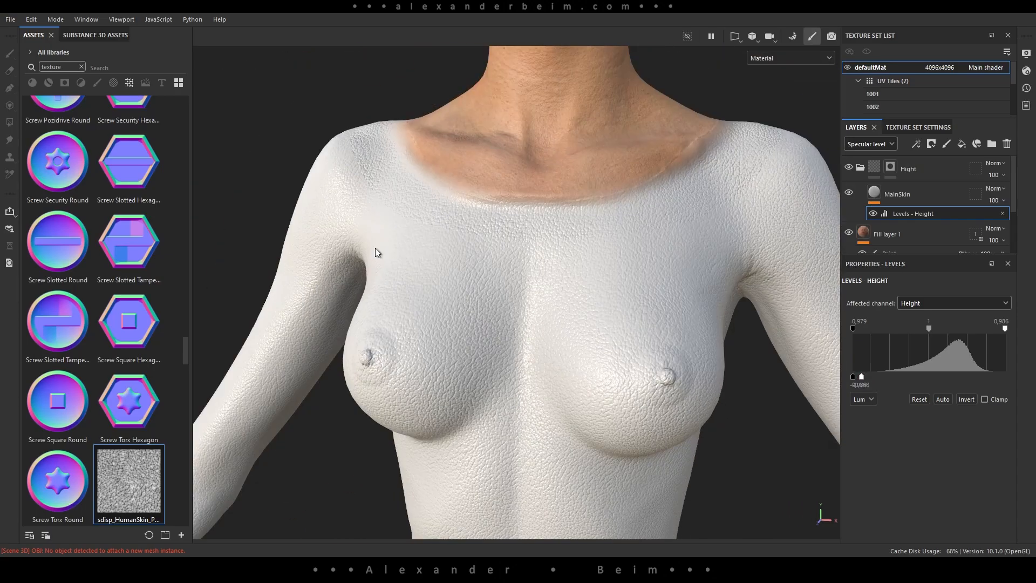
Display the Normal+Height+Mesh channel and examine the displacement transition around the neckline and shoulders.
alt+drag(378, 253, 511, 291)
alt+middle_drag(512, 291, 478, 335)
scroll(479, 335, up, 2)
alt+drag(478, 336, 537, 295)
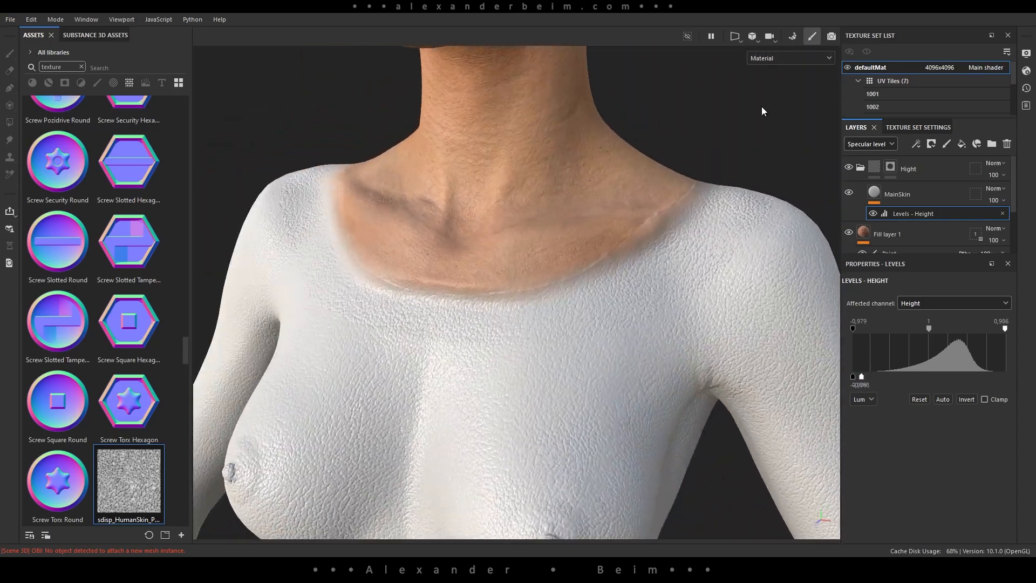
click(773, 59)
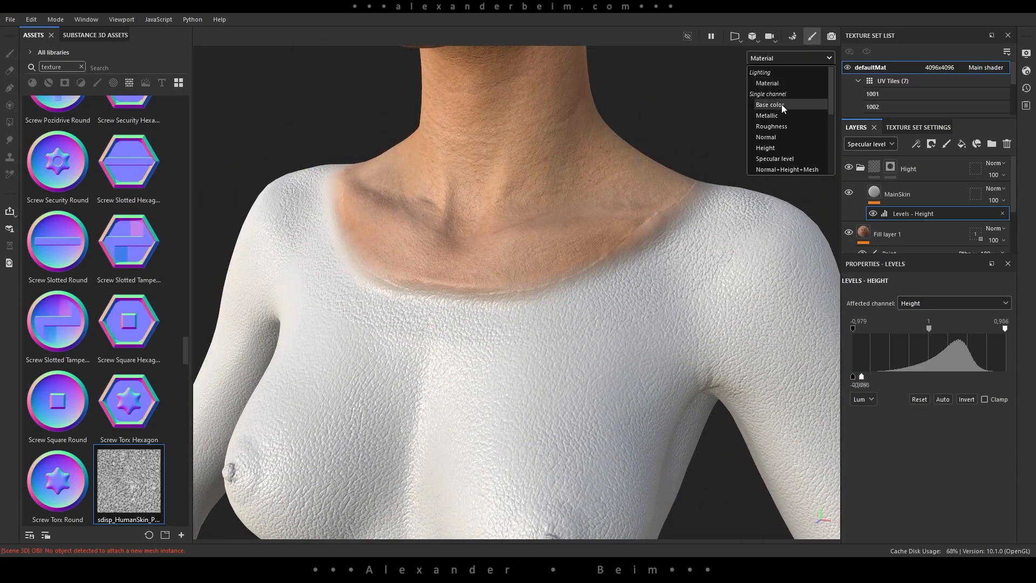
click(788, 170)
scroll(477, 317, up, 5)
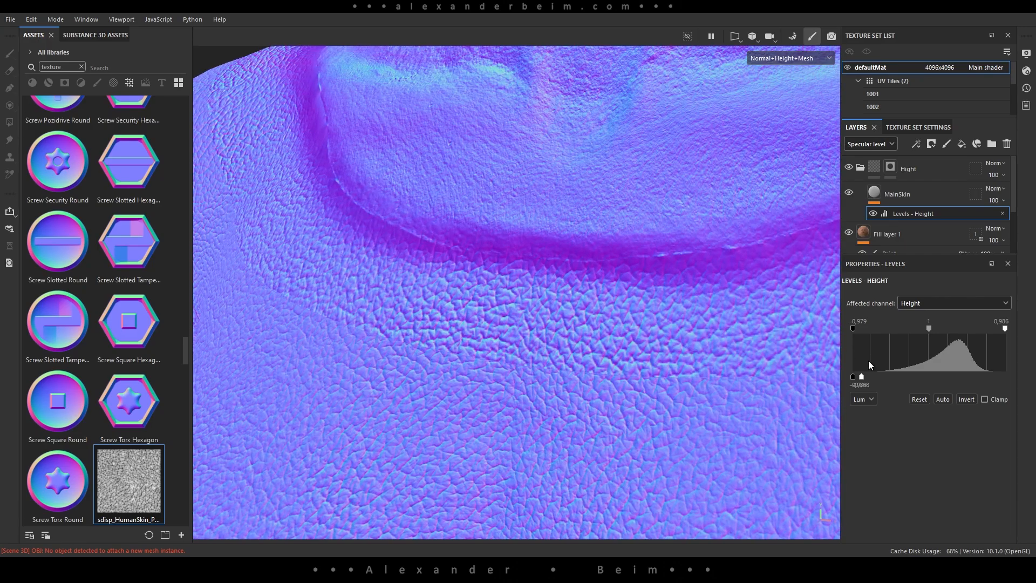
alt+drag(480, 315, 504, 310)
alt+right_drag(504, 310, 467, 283)
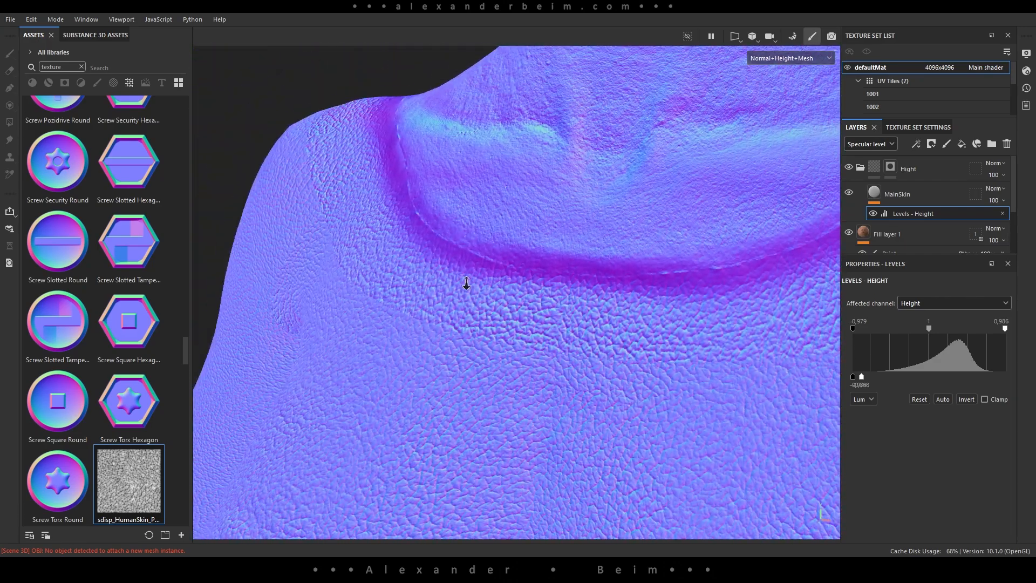
alt+drag(467, 283, 673, 307)
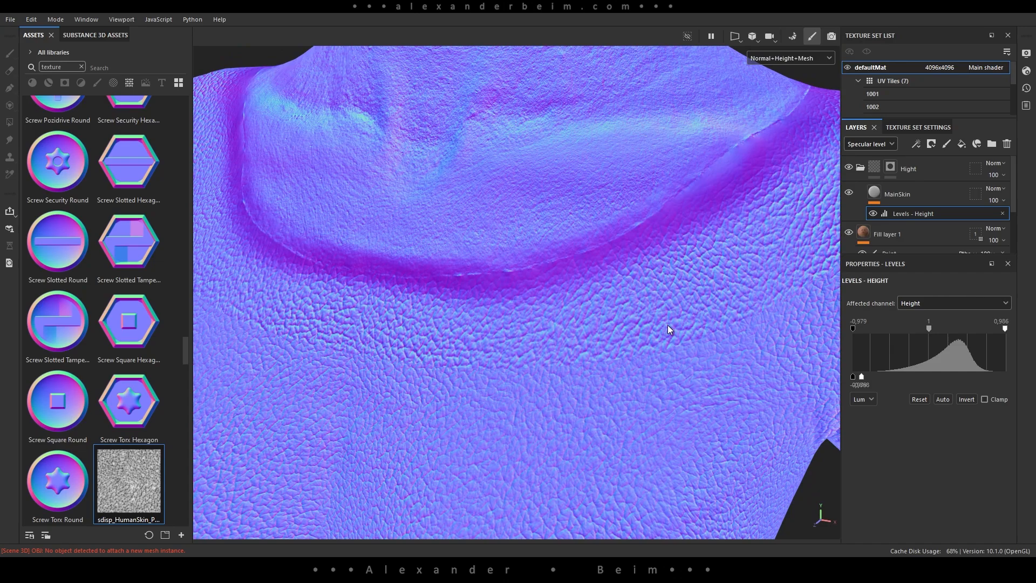
Paint white on the Hight folder's mask along the front neckline to extend the displacement over the chest seam.
click(890, 167)
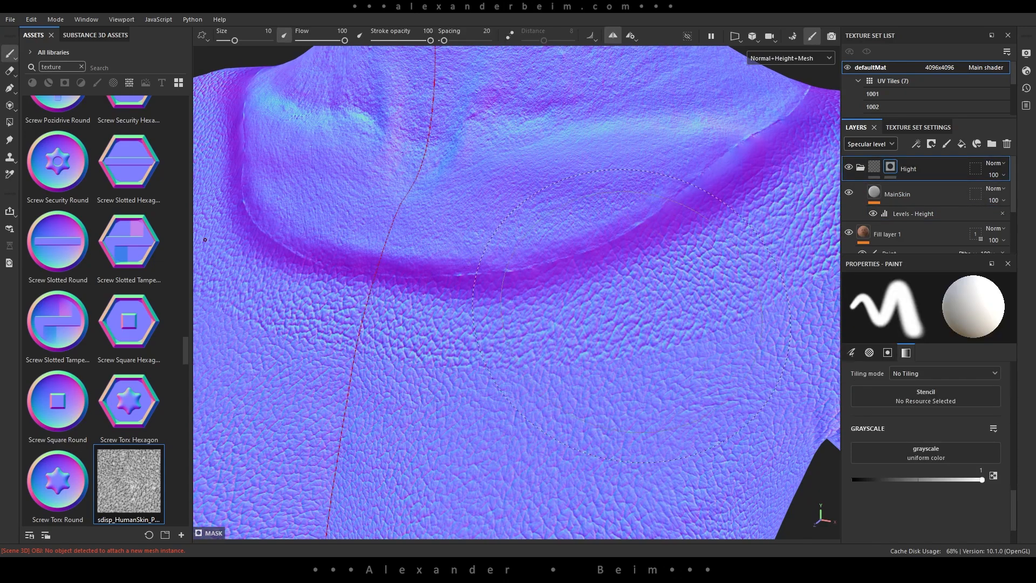
mouse_move(578, 259)
mouse_down()
mouse_move(696, 162)
mouse_move(669, 216)
mouse_up()
scroll(540, 216, down, 3)
scroll(498, 338, up, 3)
mouse_move(546, 241)
alt+mouse_down()
mouse_move(497, 338)
mouse_move(280, 269)
mouse_move(425, 279)
alt+mouse_up()
mouse_move(621, 226)
alt+mouse_down()
mouse_move(610, 259)
mouse_move(462, 293)
alt+mouse_up()
Paint the Hight mask white across the upper back below the neck, and check the blend from back to front.
drag(570, 285, 626, 280)
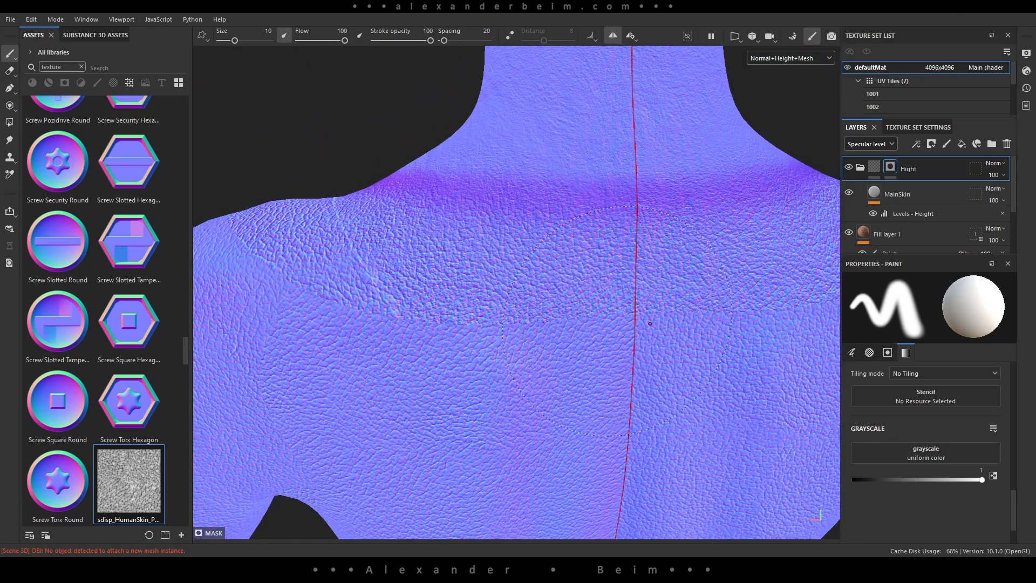
scroll(626, 280, down, 3)
mouse_move(402, 291)
alt+mouse_down()
mouse_move(659, 275)
mouse_move(477, 308)
mouse_move(620, 272)
alt+mouse_up()
scroll(416, 331, up, 3)
mouse_move(607, 378)
alt+mouse_down()
mouse_move(611, 326)
mouse_move(583, 295)
alt+mouse_up()
alt+middle_drag(566, 291, 568, 324)
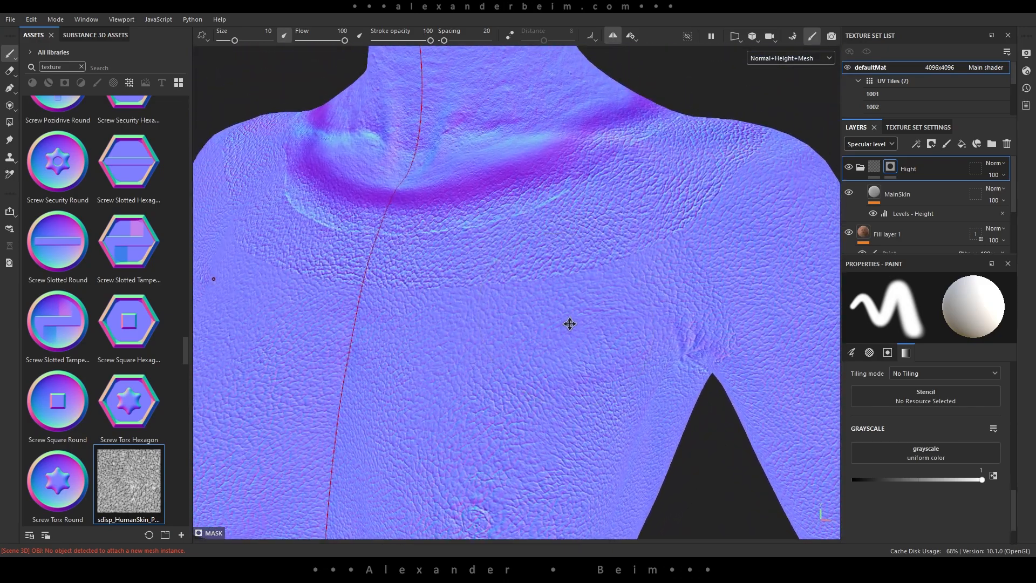
alt+drag(568, 286, 572, 276)
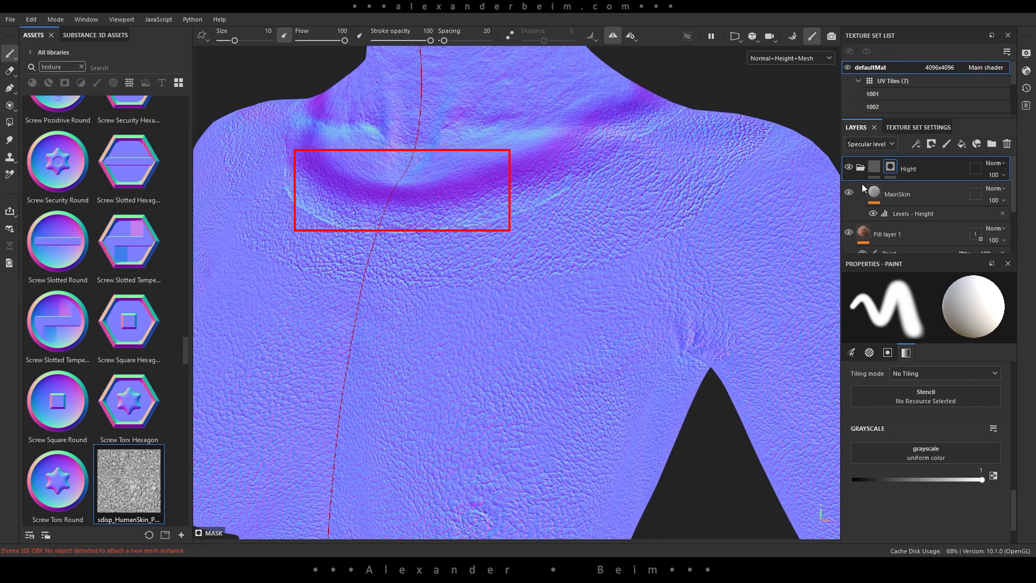
Reset the MainSkin Height levels, lower the black and midtone inputs, and set the output range to -0.269 and 0.01.
click(902, 215)
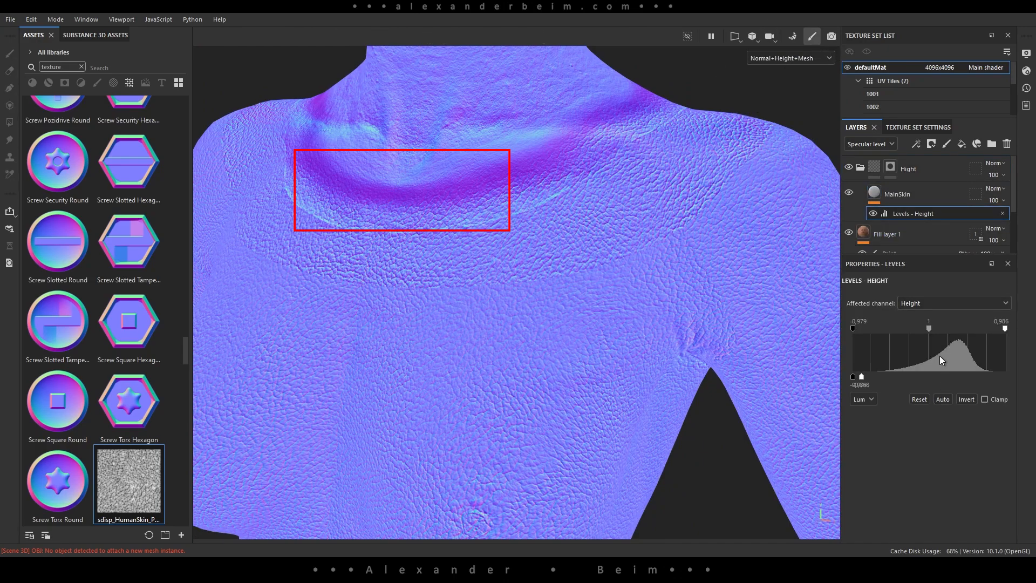
click(926, 399)
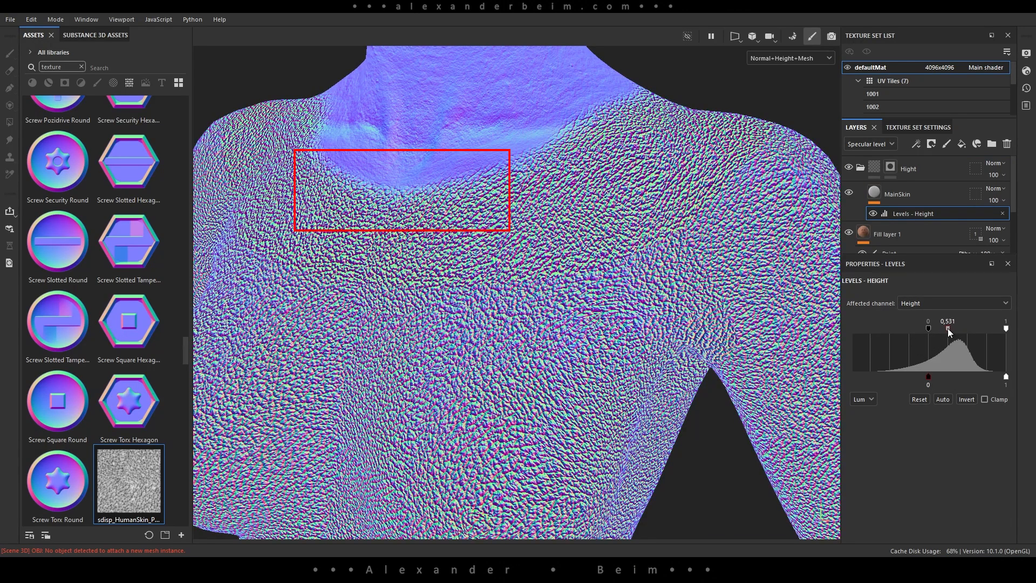
drag(941, 328, 853, 331)
mouse_move(929, 329)
mouse_down()
mouse_move(851, 335)
mouse_move(915, 334)
mouse_up()
drag(928, 376, 893, 376)
drag(1005, 376, 920, 376)
drag(914, 327, 865, 339)
drag(920, 376, 930, 376)
mouse_move(893, 376)
mouse_down()
mouse_move(919, 377)
mouse_move(908, 380)
mouse_up()
scroll(521, 358, down, 2)
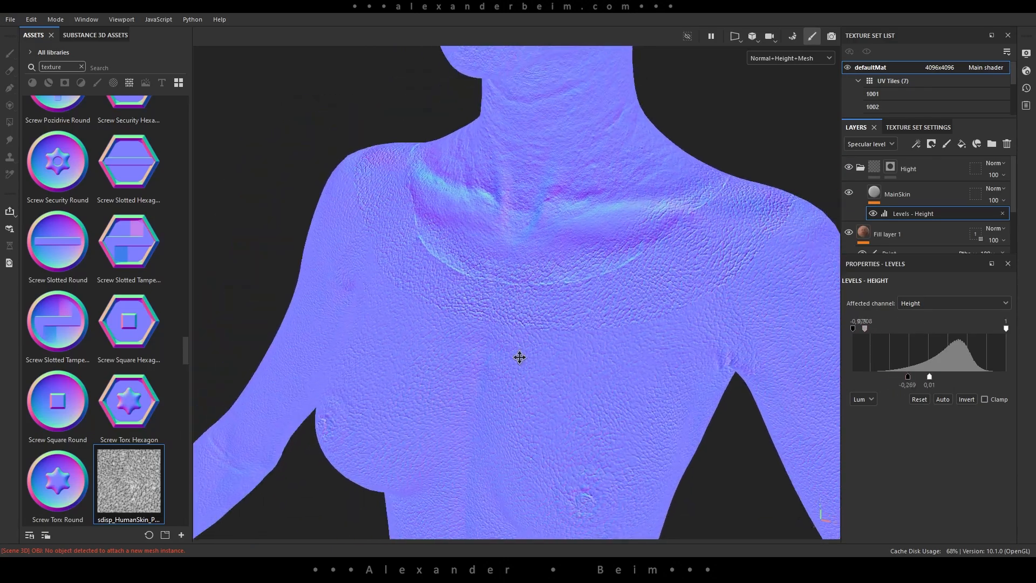
Switch back to the Material view and examine the skin relief and its transition on the chest and neck.
alt+middle_drag(520, 358, 541, 243)
key(m)
alt+middle_drag(448, 248, 432, 297)
alt+right_drag(434, 301, 455, 243)
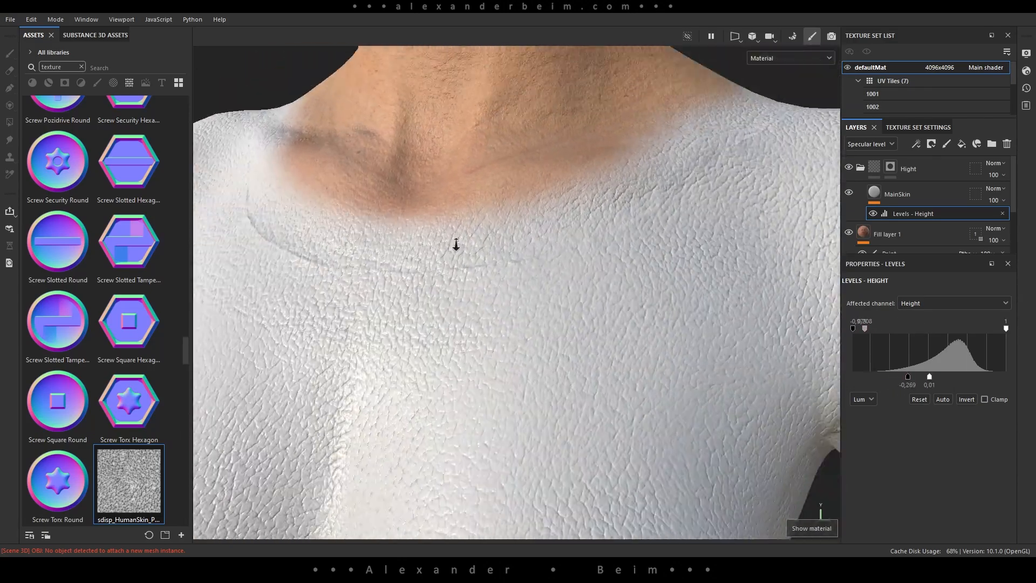
alt+drag(455, 243, 536, 293)
scroll(638, 280, down, 2)
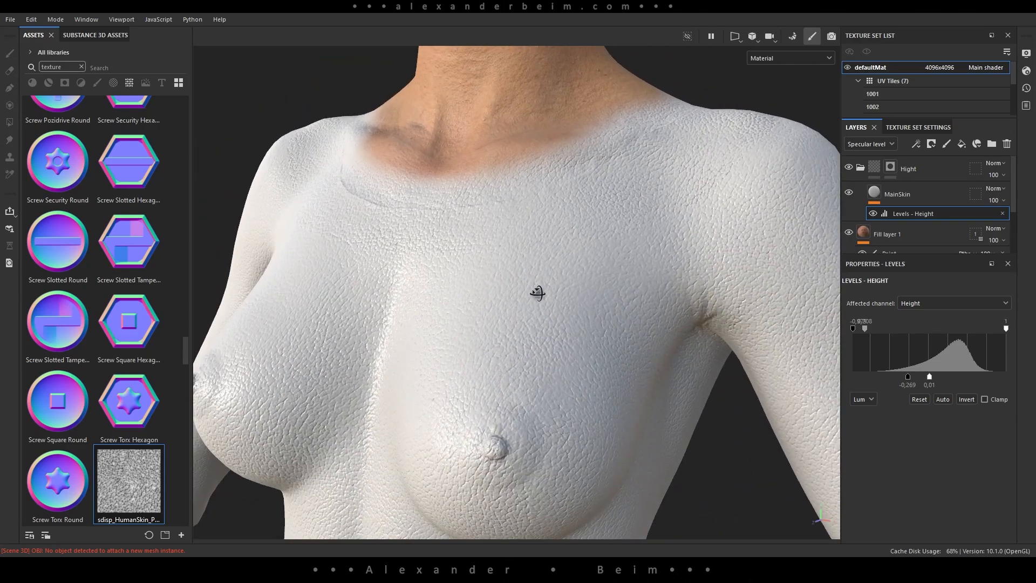
alt+middle_drag(537, 216, 575, 293)
scroll(575, 294, up, 3)
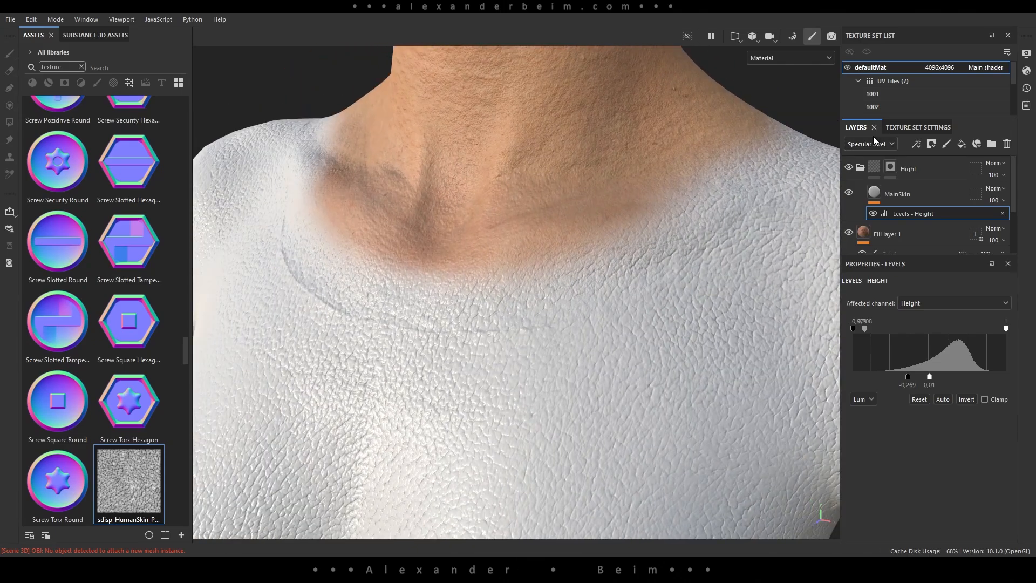
Set the Hight folder's blending mode to Normal for the Height channel and check the neckline transition.
click(869, 144)
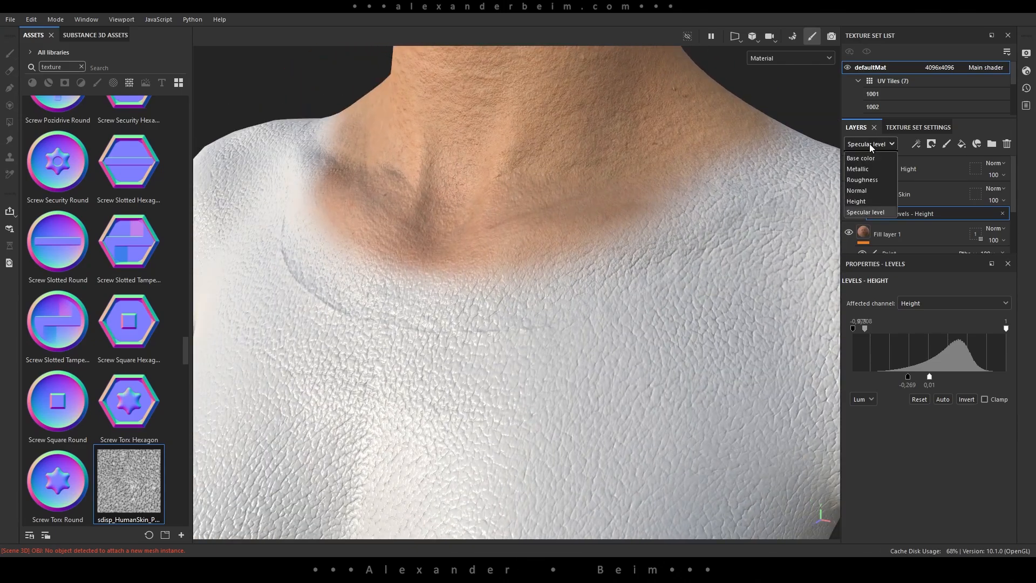
click(860, 202)
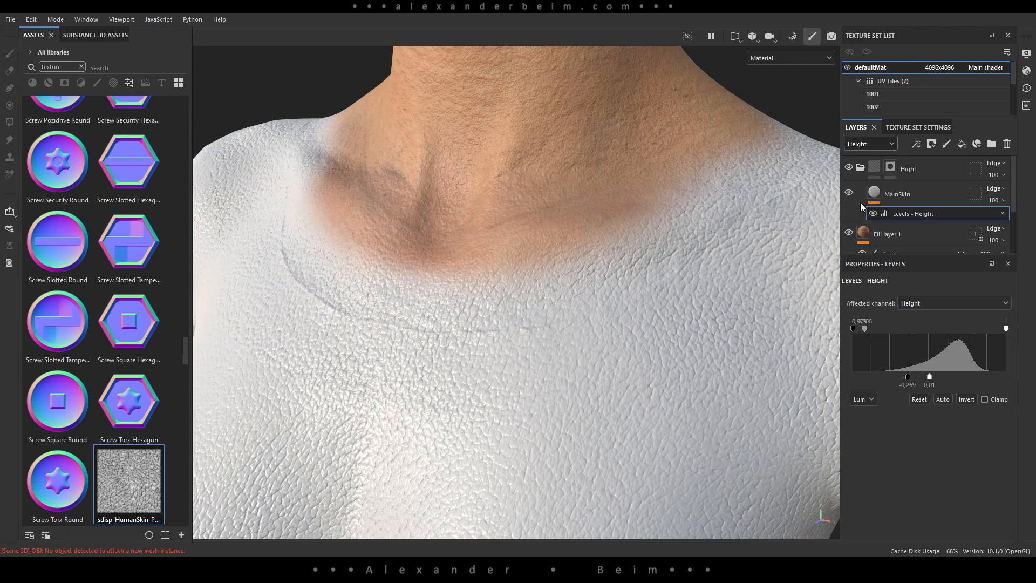
click(993, 166)
click(978, 175)
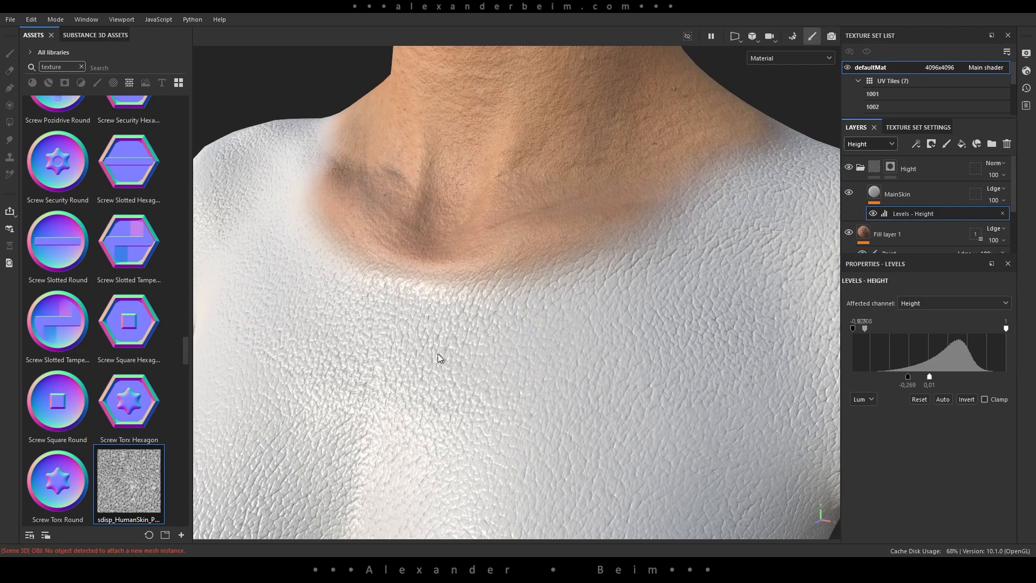
scroll(550, 328, down, 3)
mouse_move(551, 329)
alt+mouse_down()
mouse_move(571, 354)
mouse_move(626, 349)
mouse_move(496, 347)
mouse_move(529, 333)
alt+mouse_up()
alt+right_drag(530, 333, 567, 350)
alt+middle_drag(567, 349, 545, 347)
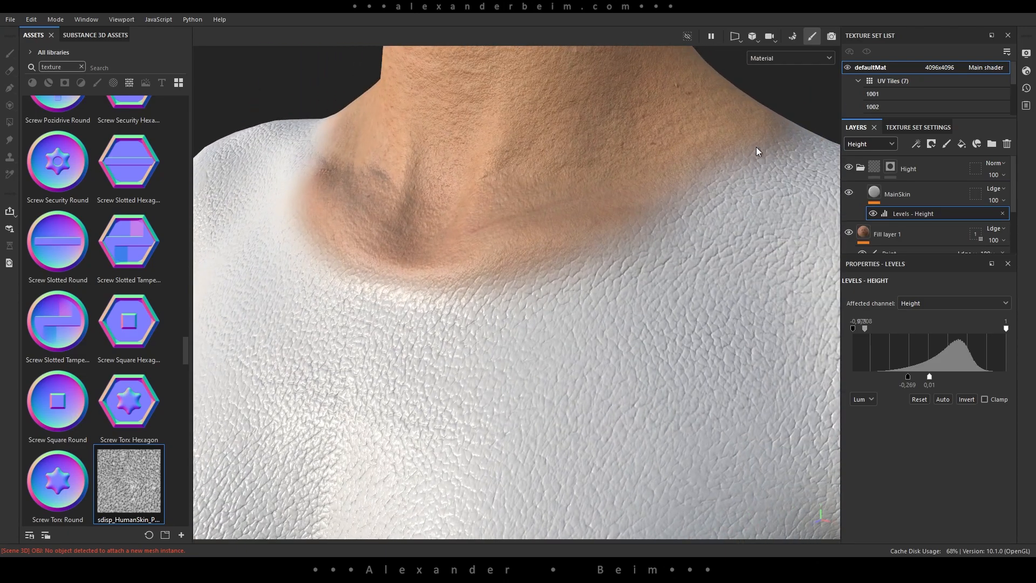
Display Normal+Height+Mesh and adjust MainSkin's Height levels to a 0.373 midtone and an output range of about 0.61 to 0.749.
click(763, 63)
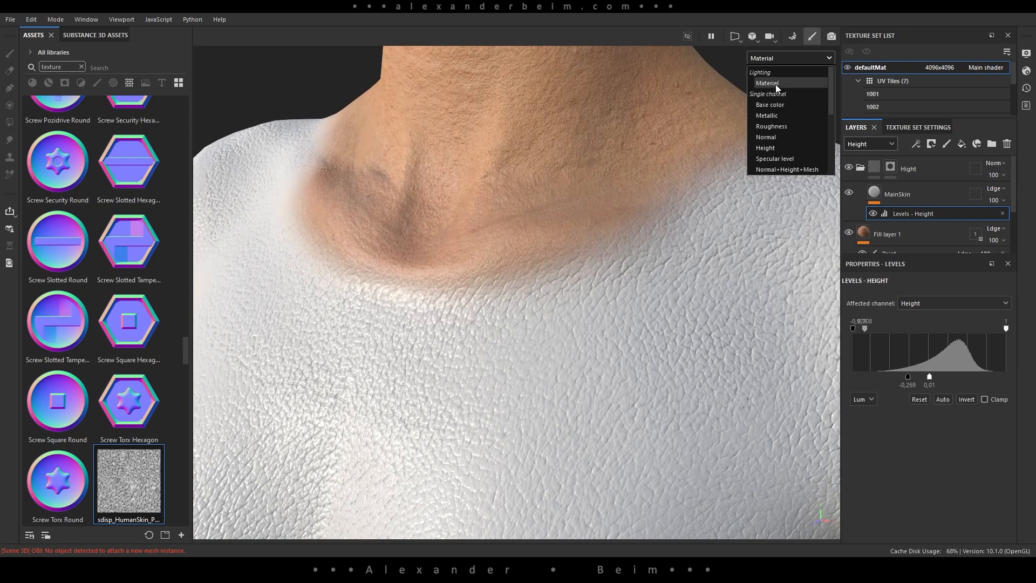
click(777, 169)
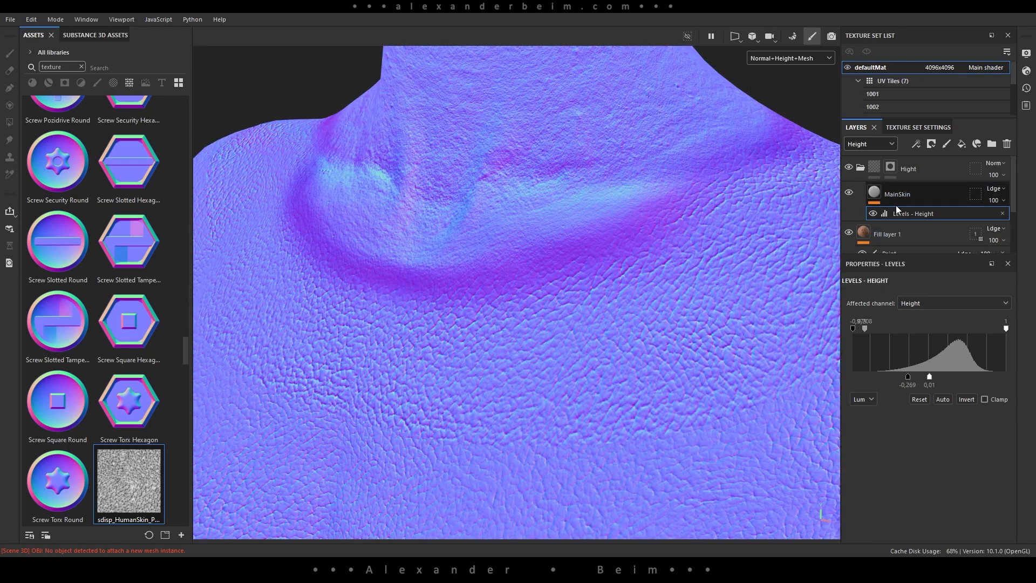
drag(864, 328, 895, 329)
drag(906, 381, 986, 376)
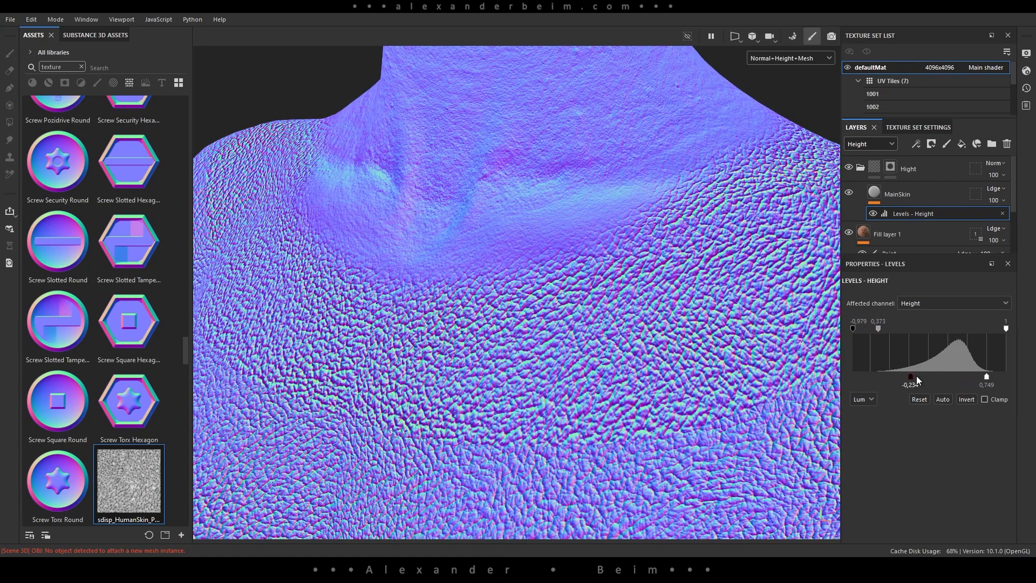
drag(916, 377, 978, 378)
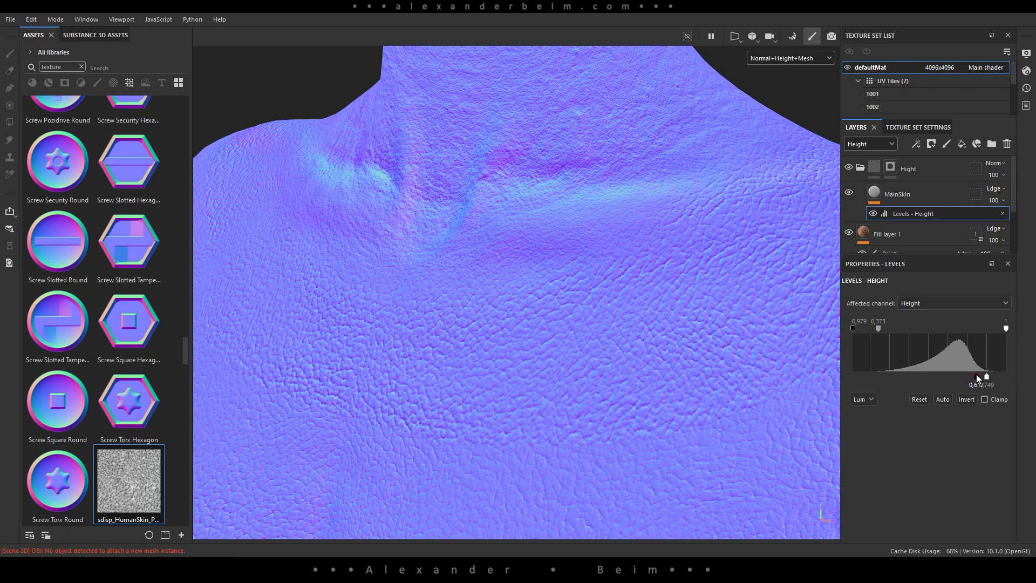
Switch back to the Material view and examine the skin relief on the chest.
click(789, 59)
click(785, 80)
alt+drag(324, 213, 326, 260)
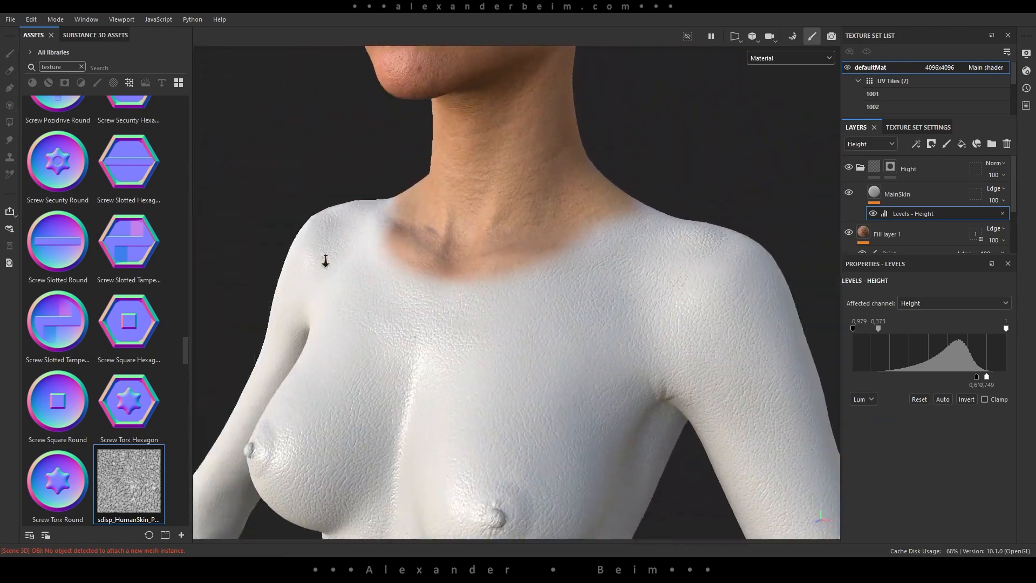
alt+right_drag(325, 261, 604, 331)
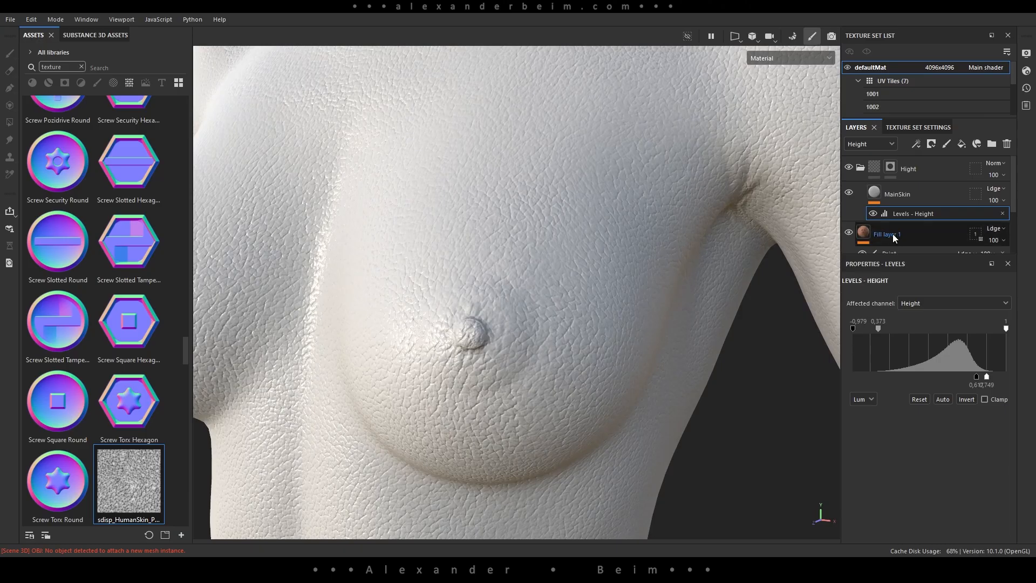
Try a tiling of 150 on the MainSkin fill and inspect the pore size along the limb.
click(897, 194)
click(923, 417)
text(150)
key(Return)
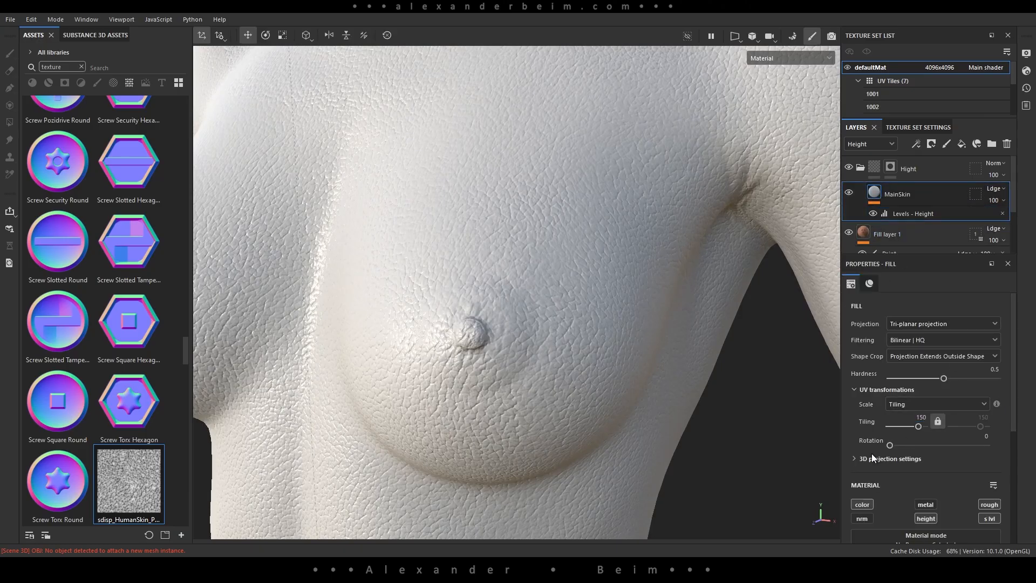
alt+drag(613, 394, 543, 388)
alt+right_drag(544, 389, 264, 348)
alt+drag(264, 348, 386, 245)
alt+right_drag(386, 246, 572, 342)
alt+middle_drag(572, 342, 436, 315)
alt+right_drag(436, 315, 474, 186)
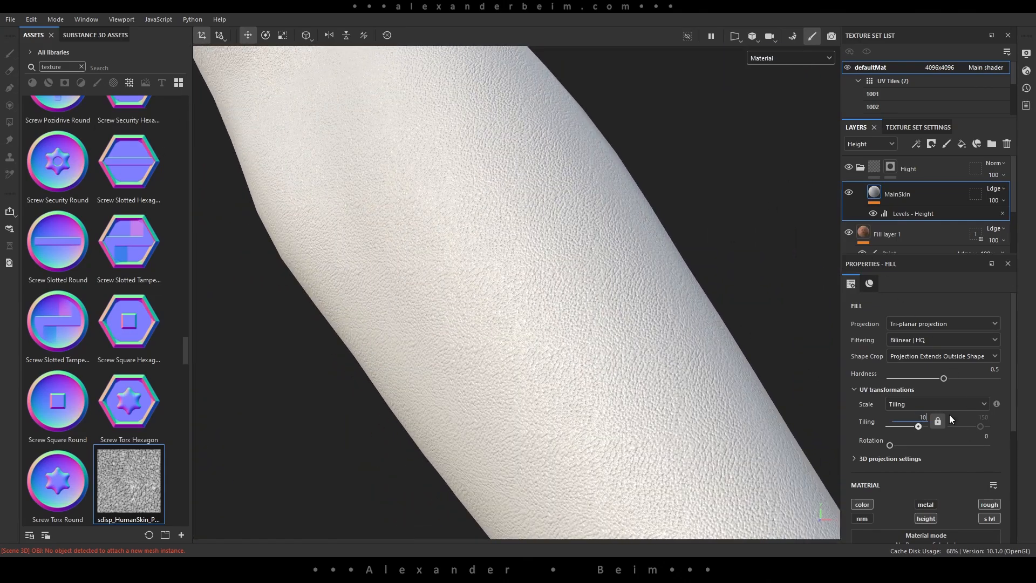
Set the MainSkin tiling to 100 and raise the Height levels' output black closer to the output white.
text(100)
key(Return)
alt+drag(783, 415, 592, 357)
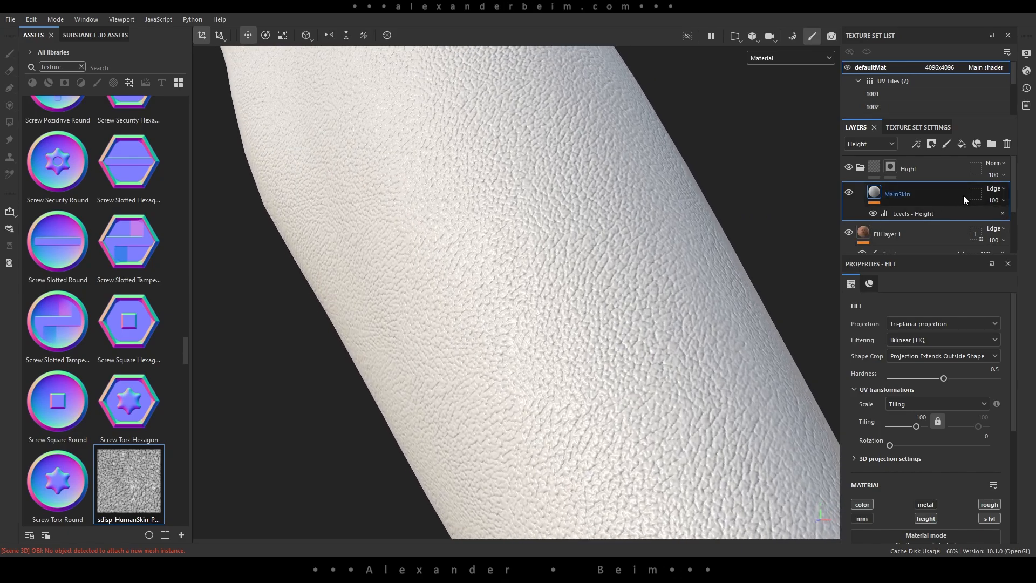
click(918, 214)
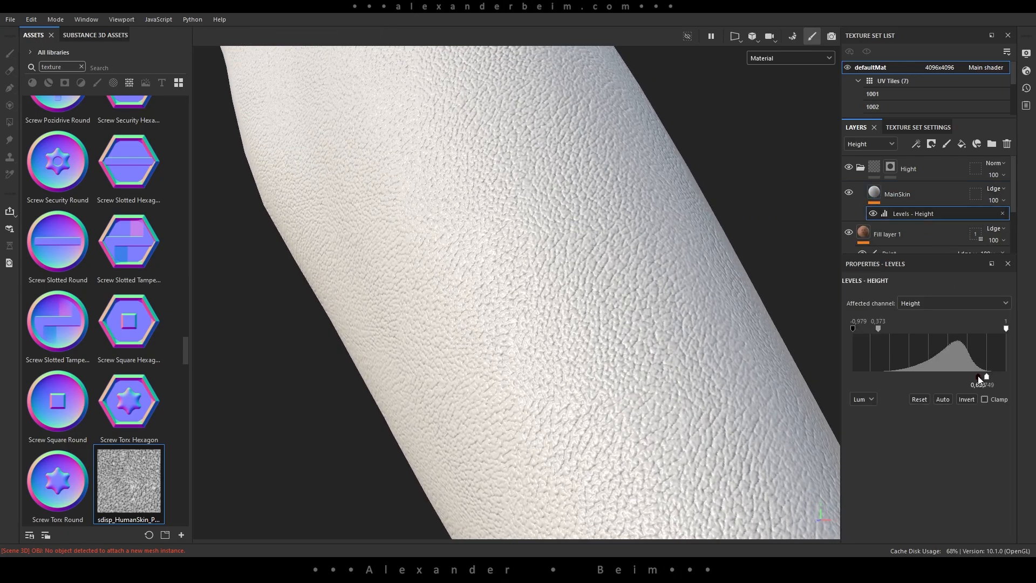
drag(980, 376, 985, 381)
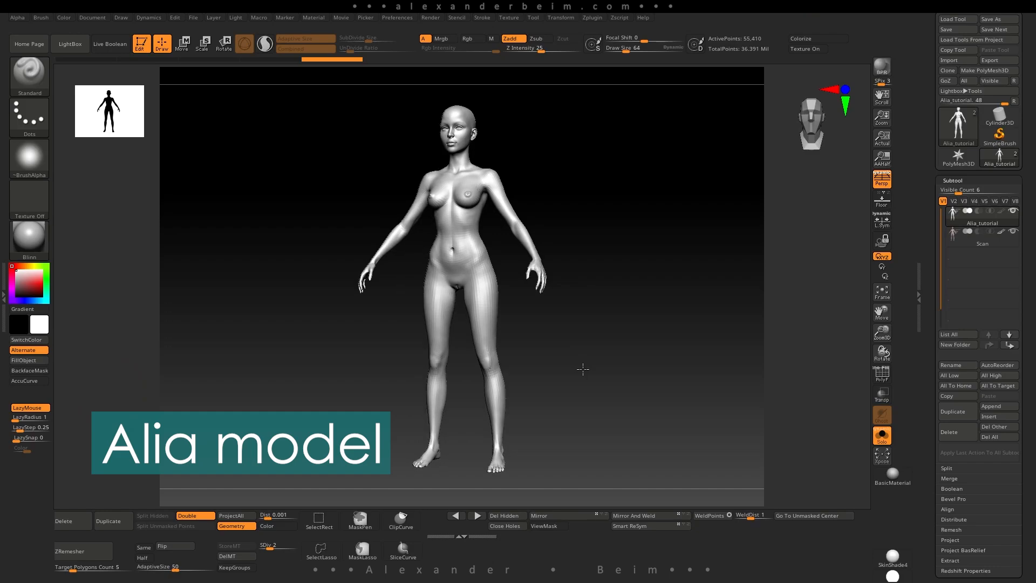
In ZBrush, select the Scan subtool and display it with the Flat Color material.
click(1011, 244)
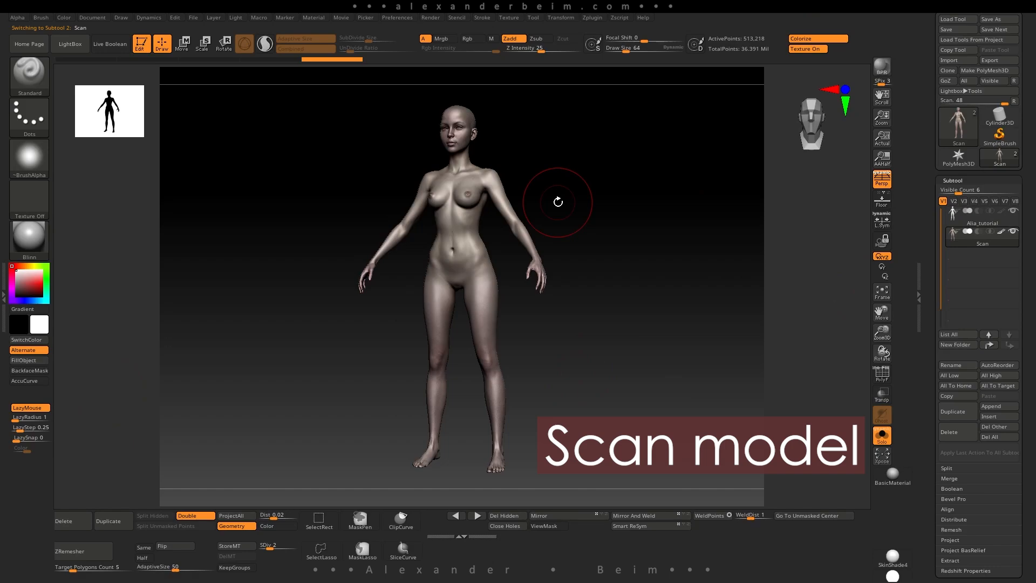
alt+drag(559, 201, 574, 308)
click(24, 249)
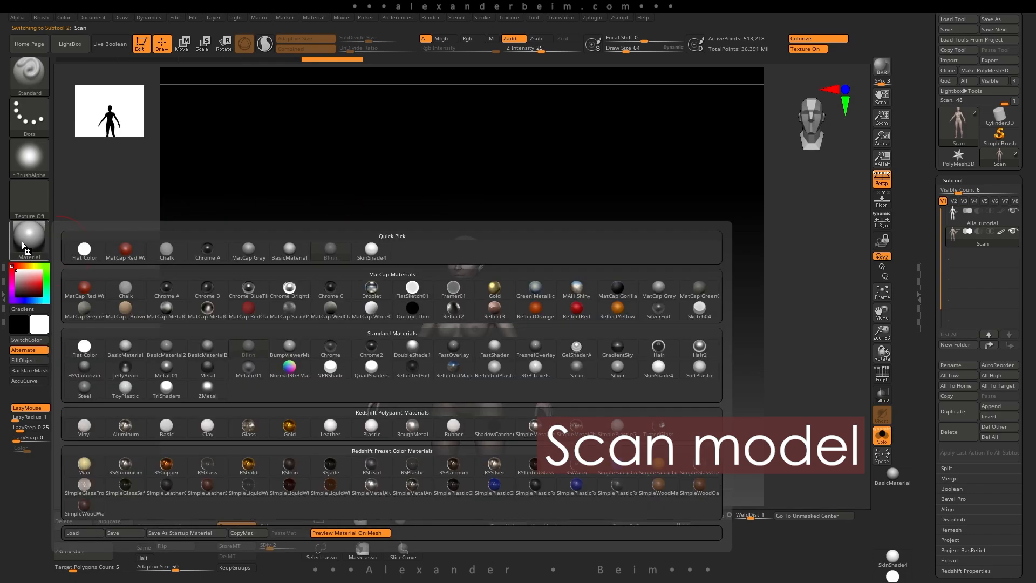
click(41, 238)
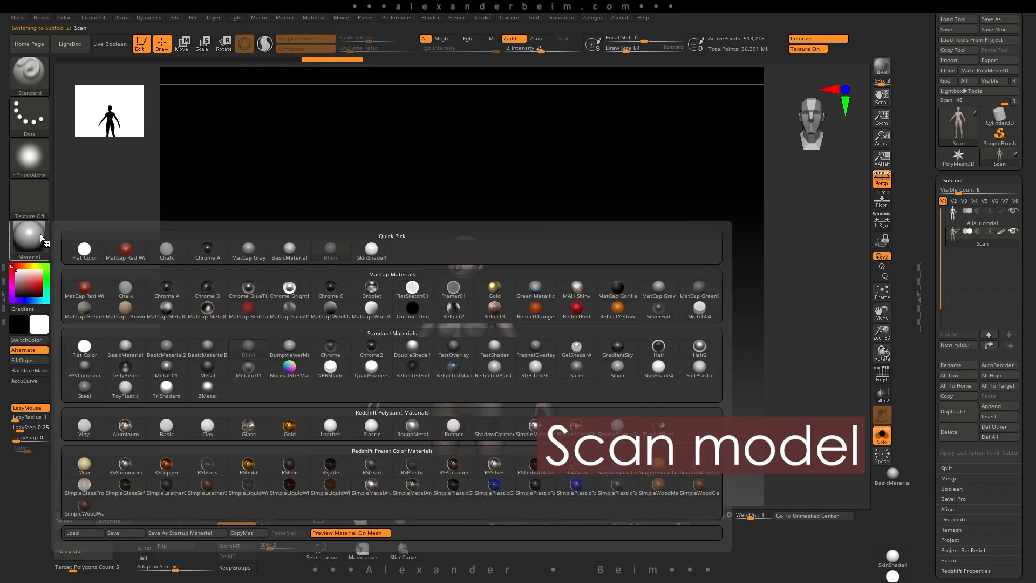
click(88, 257)
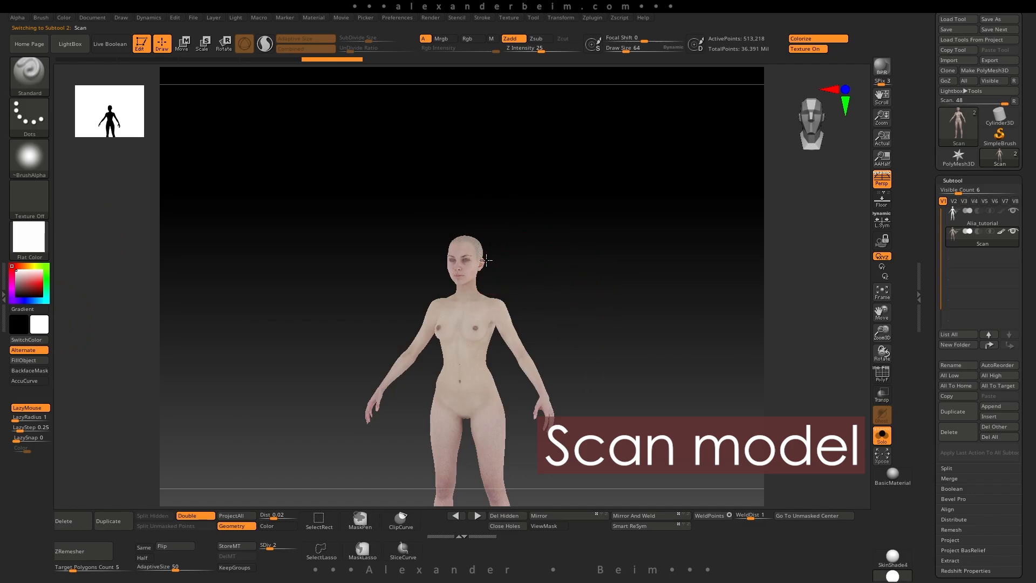
Examine the scan's color texture from the face over the chest and belly to the legs.
alt+drag(562, 259, 591, 446)
drag(514, 393, 522, 313)
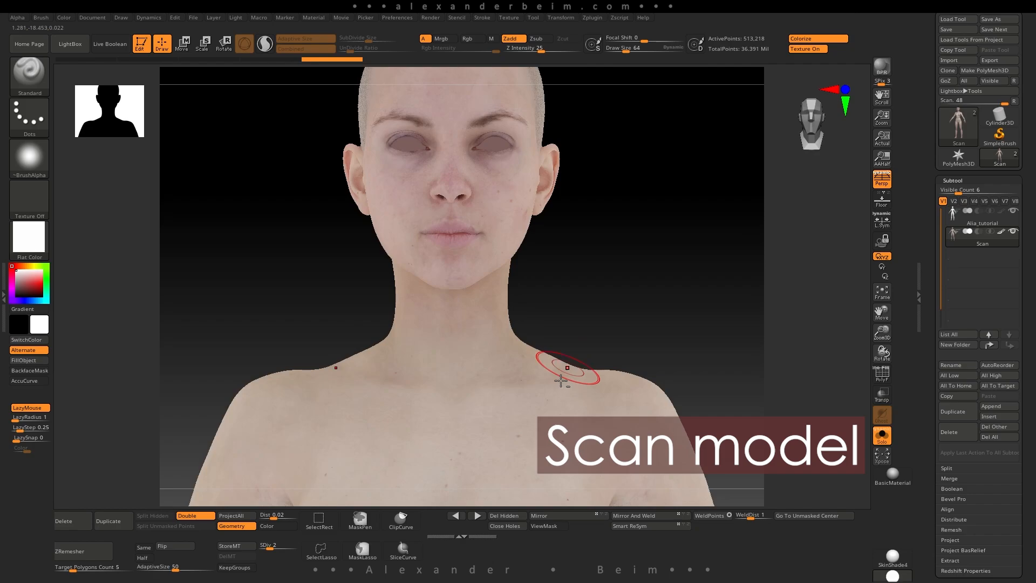
alt+right_drag(562, 381, 548, 270)
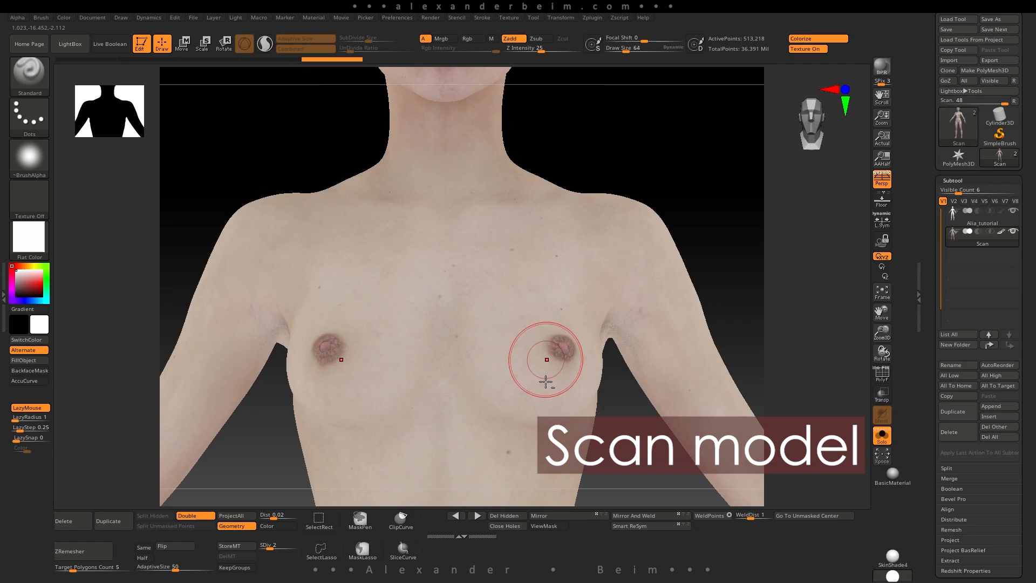
alt+right_drag(547, 352, 513, 281)
mouse_move(512, 420)
alt+right_down()
mouse_move(567, 371)
mouse_move(574, 381)
mouse_move(522, 264)
alt+right_up()
alt+right_drag(526, 465, 528, 238)
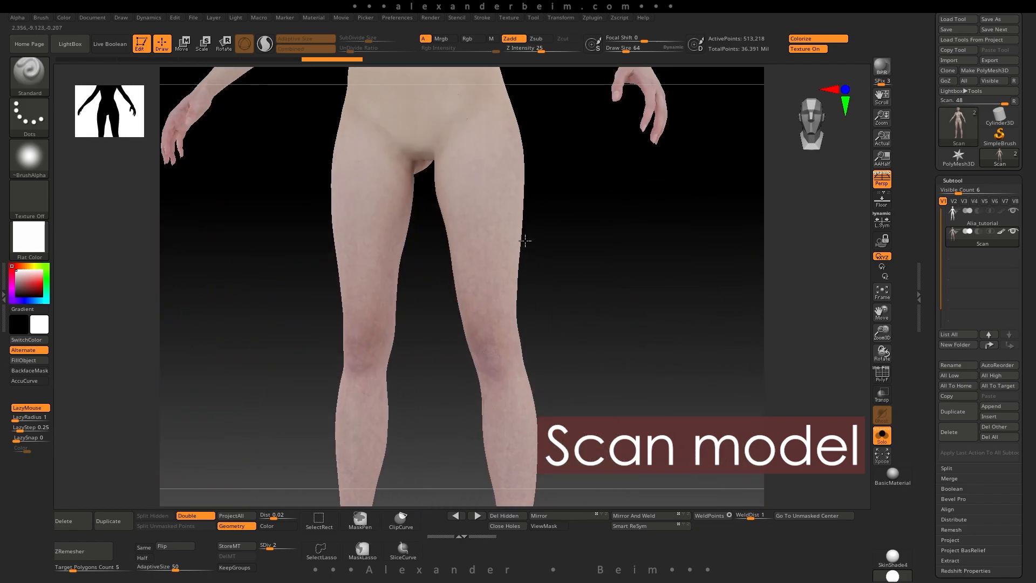
mouse_move(523, 400)
alt+right_down()
mouse_move(519, 277)
mouse_move(539, 407)
mouse_move(523, 397)
mouse_move(523, 365)
mouse_move(542, 357)
mouse_move(528, 302)
mouse_move(515, 376)
mouse_move(487, 441)
alt+right_up()
Examine the scan's color texture on the back of the hand and the palm, and return to the full body.
right_drag(541, 370, 552, 523)
alt+right_drag(556, 442, 507, 302)
right_drag(470, 340, 543, 405)
ctrl+right_drag(435, 273, 475, 394)
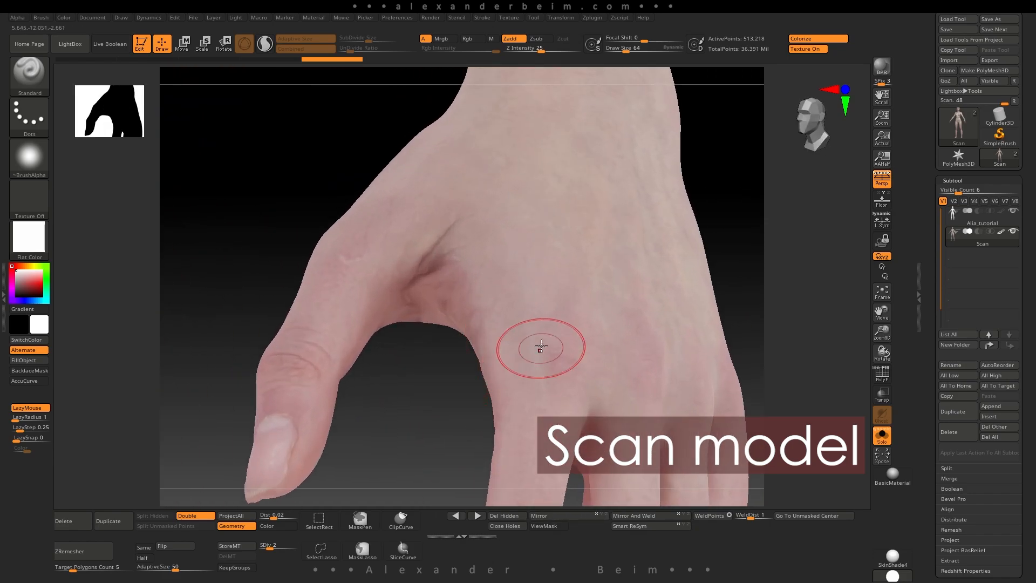
right_drag(532, 289, 593, 232)
alt+right_drag(541, 358, 488, 264)
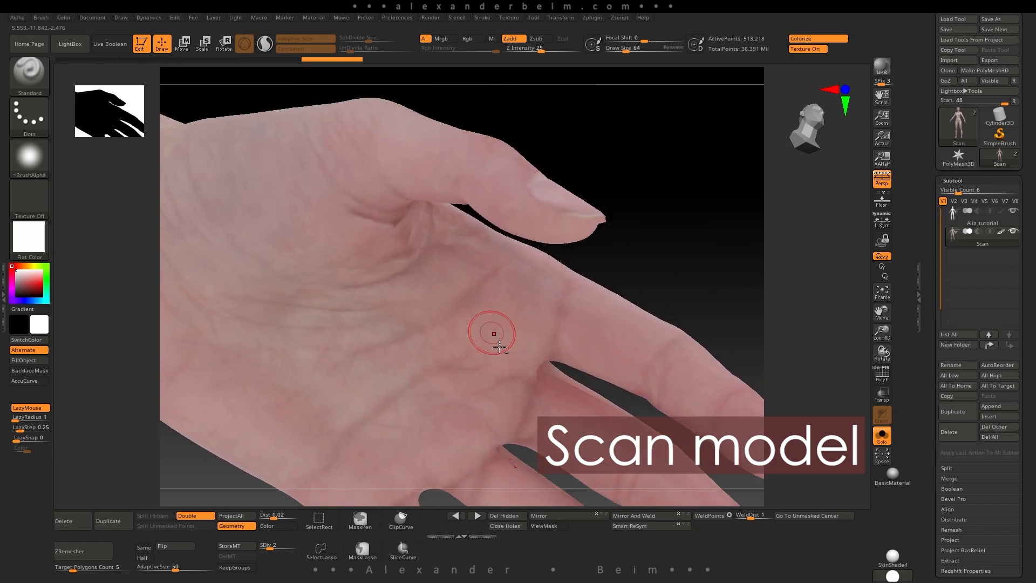
ctrl+right_drag(659, 252, 462, 382)
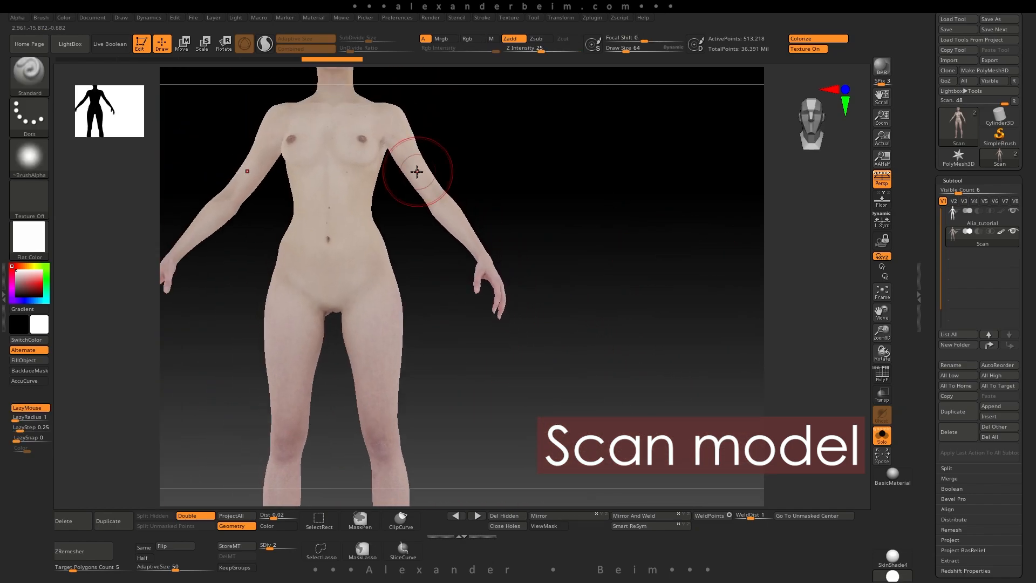
key(f)
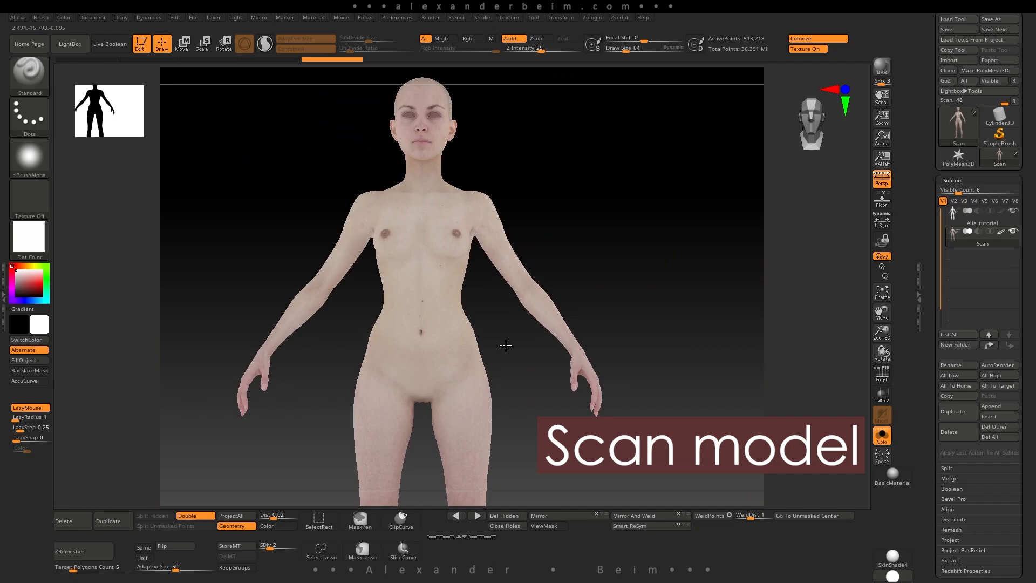
alt+right_drag(528, 388, 566, 395)
right_click(530, 419)
Select the Alia_tutorial subtool and apply the Blinn material.
click(982, 219)
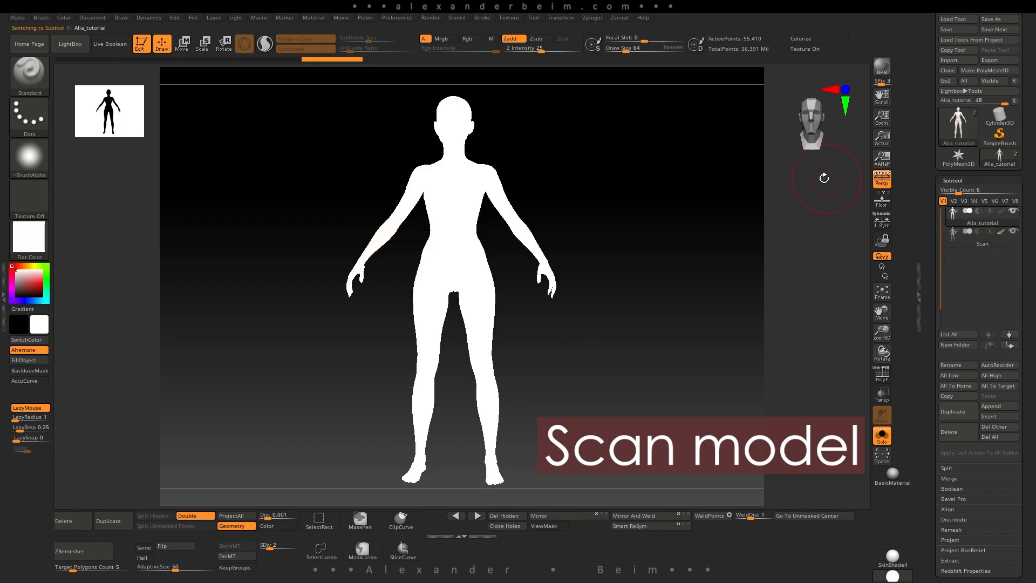
click(35, 236)
click(330, 248)
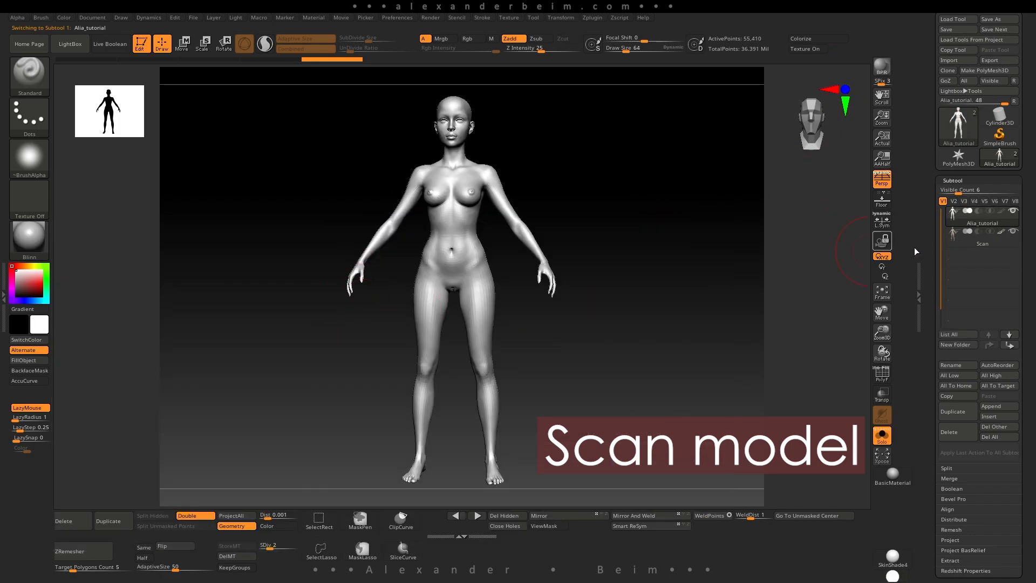
Start ZWrap's texture transfer from the Scan subtool to the Alia_tutorial model.
click(982, 237)
click(626, 19)
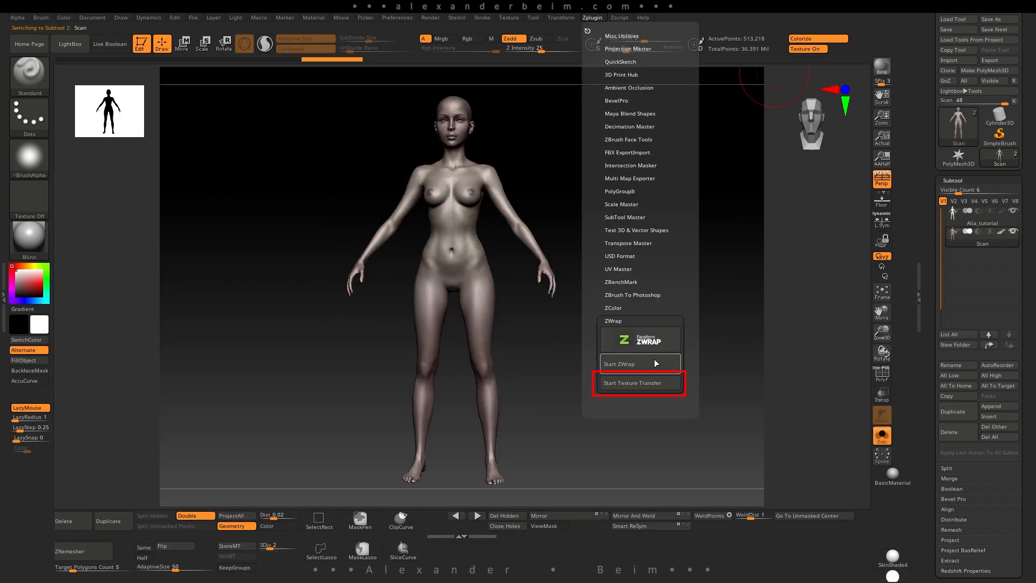
click(644, 381)
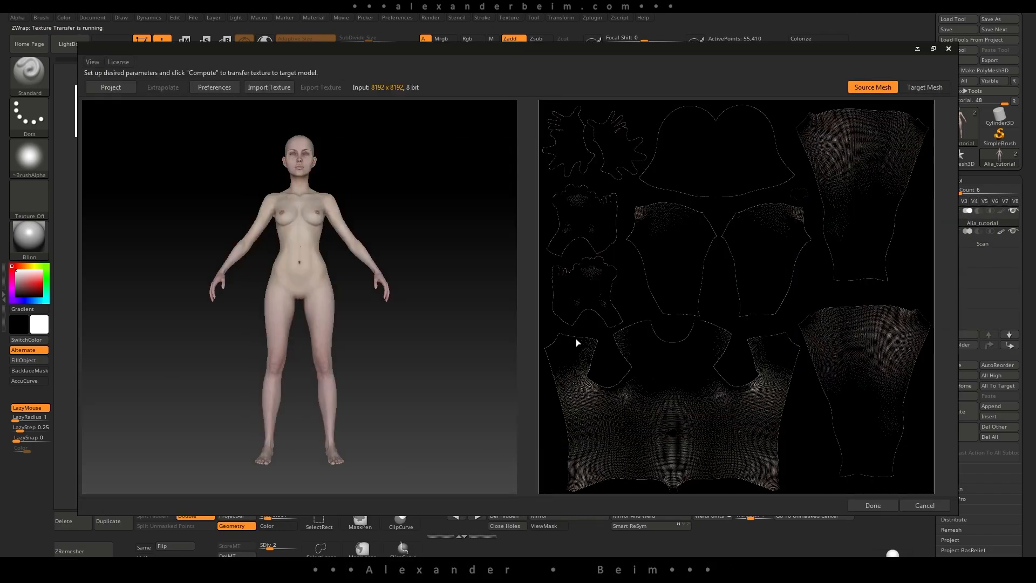
Inspect the source mesh and its UV layout, and set the texture transfer's output image size to 8192.
mouse_move(373, 324)
mouse_down()
mouse_move(381, 335)
mouse_move(361, 335)
mouse_up()
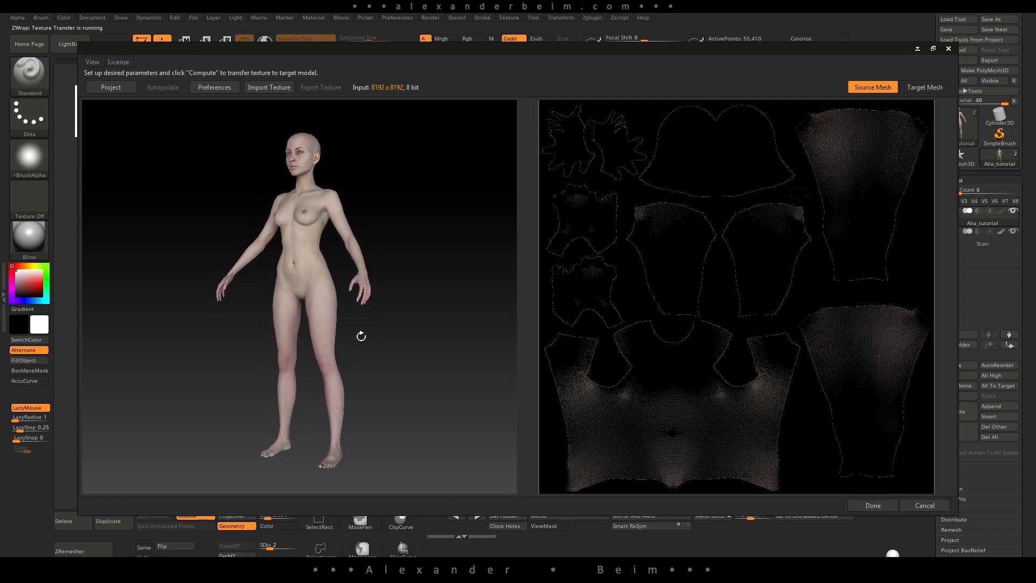
scroll(395, 208, up, 5)
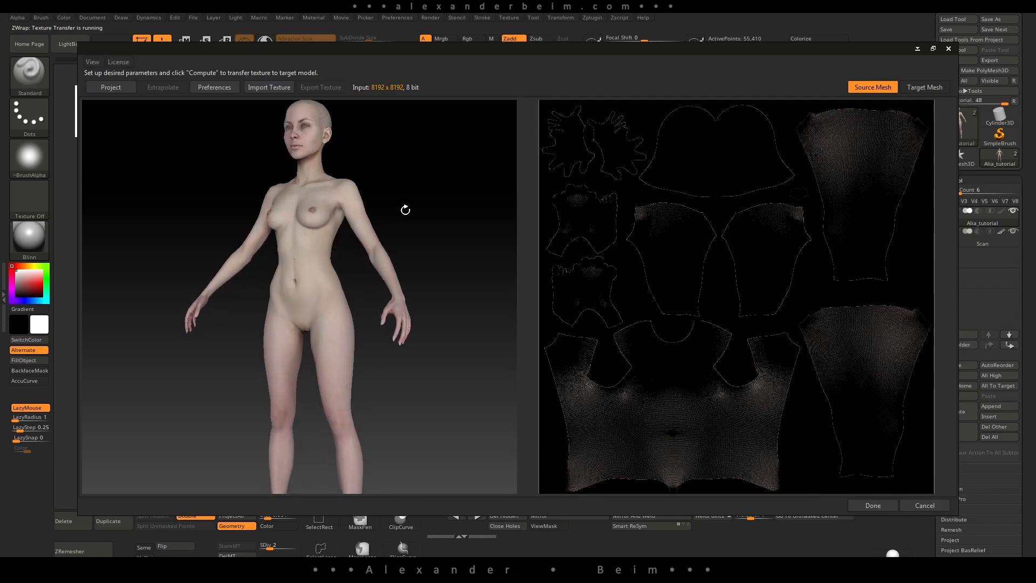
scroll(405, 213, down, 3)
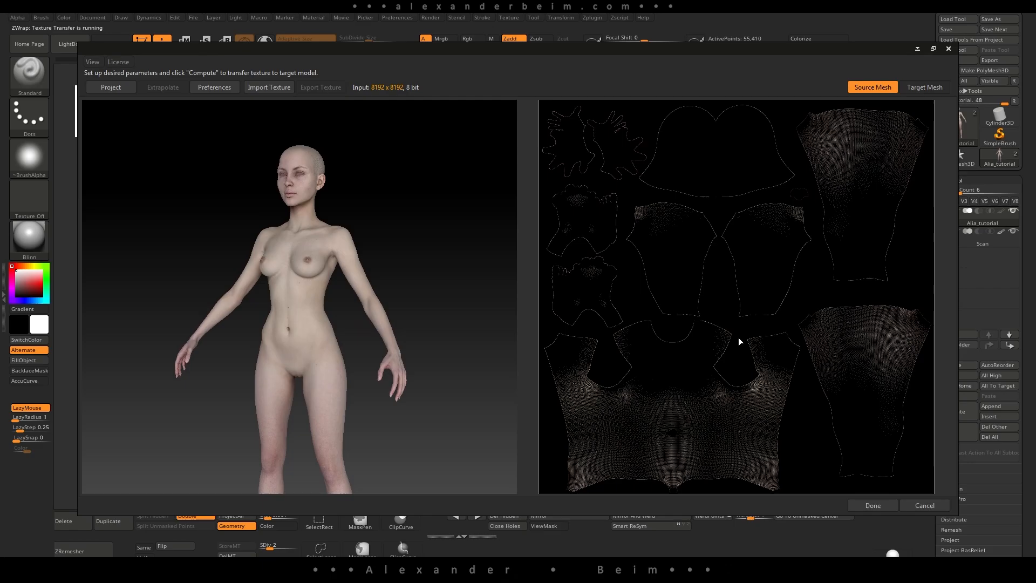
scroll(676, 365, up, 5)
scroll(637, 347, up, 4)
scroll(633, 355, down, 8)
click(213, 87)
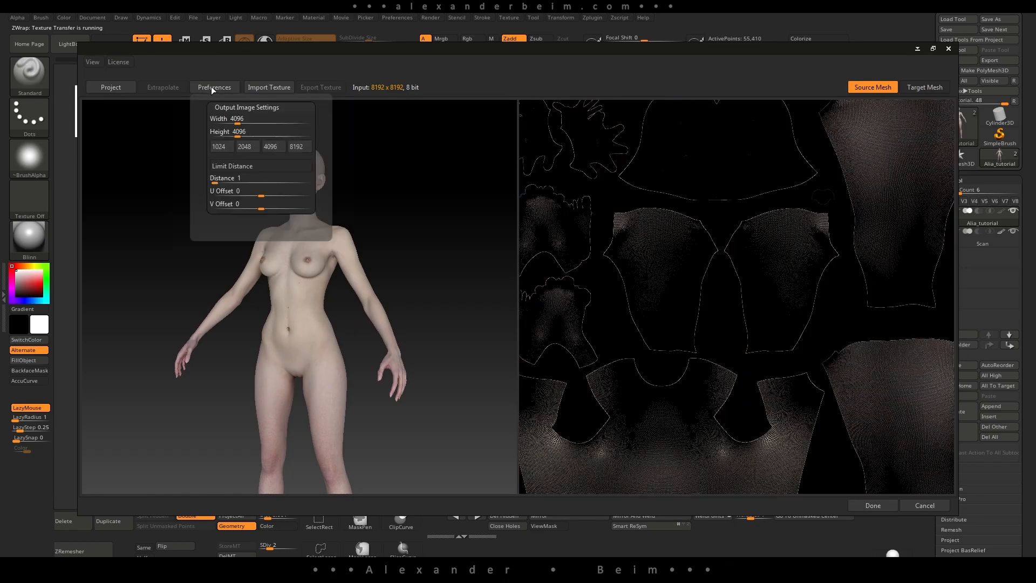
click(297, 146)
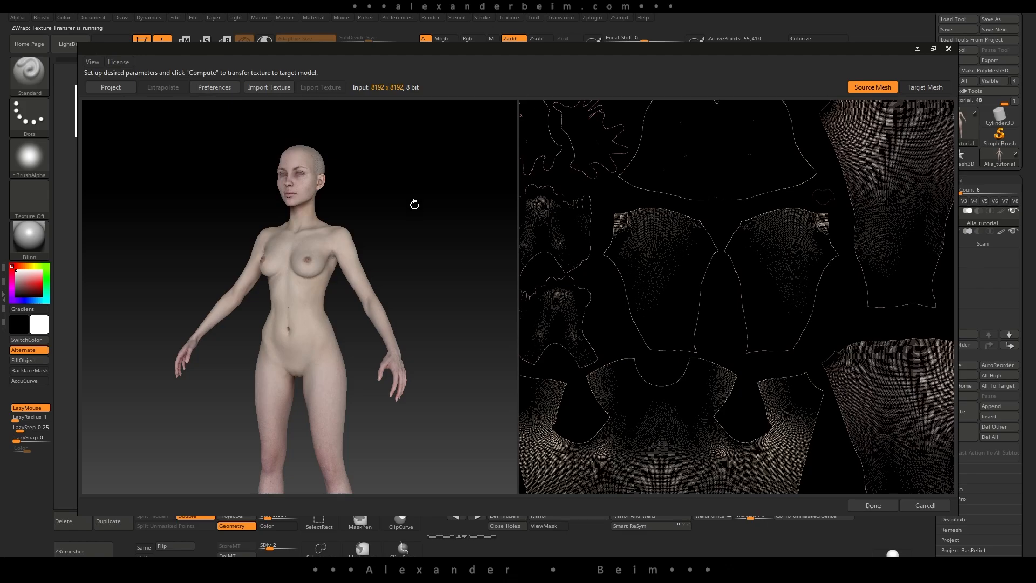
Set the texture transfer's U offset to 1 and display the target mesh with its UV layout.
drag(414, 204, 416, 204)
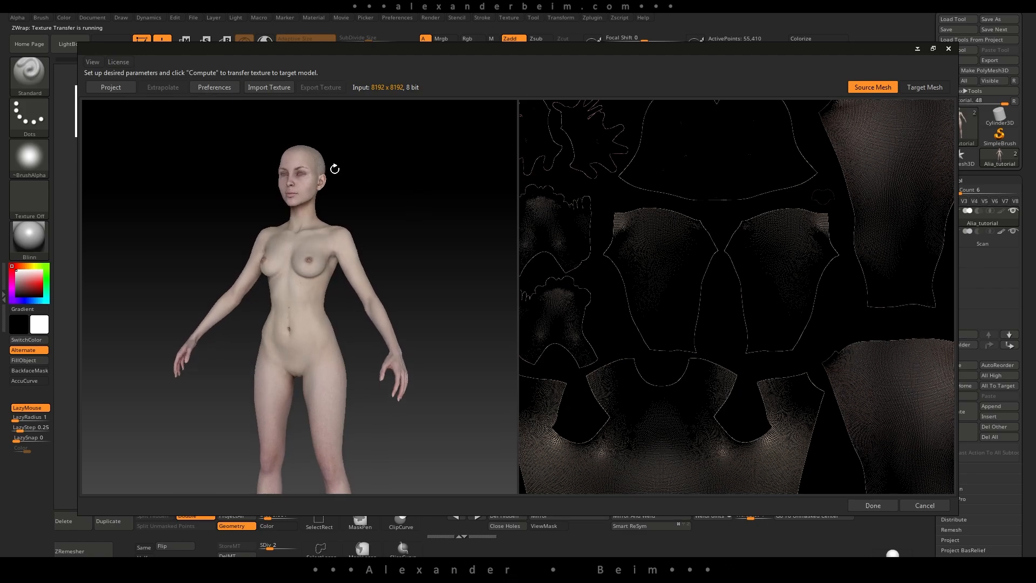
mouse_move(215, 91)
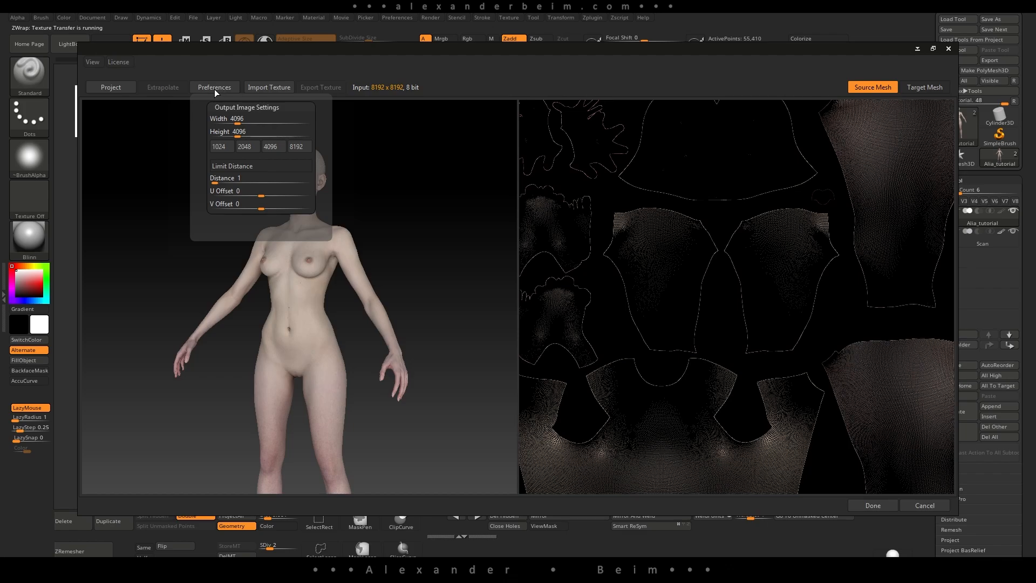
click(257, 191)
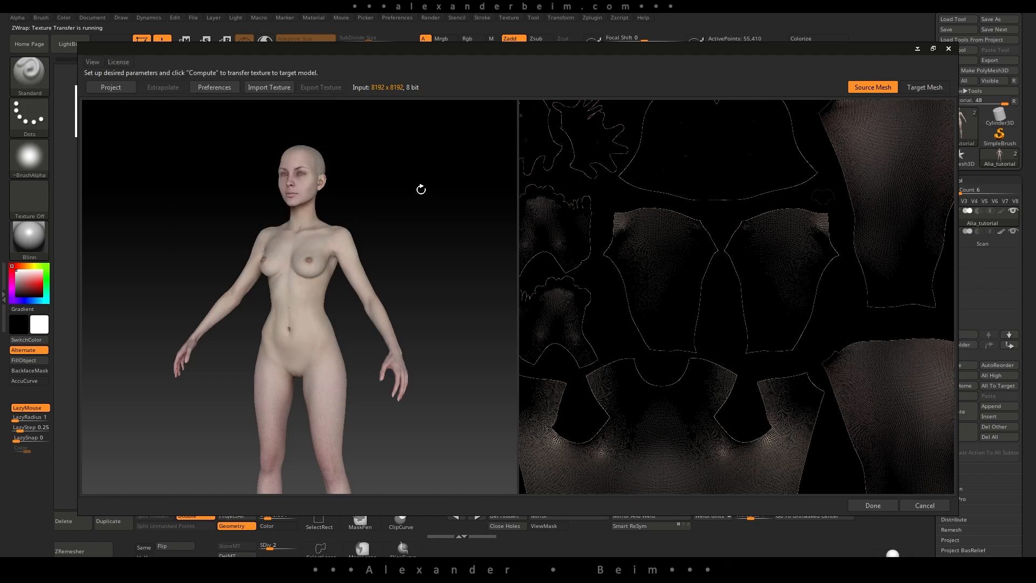
click(934, 87)
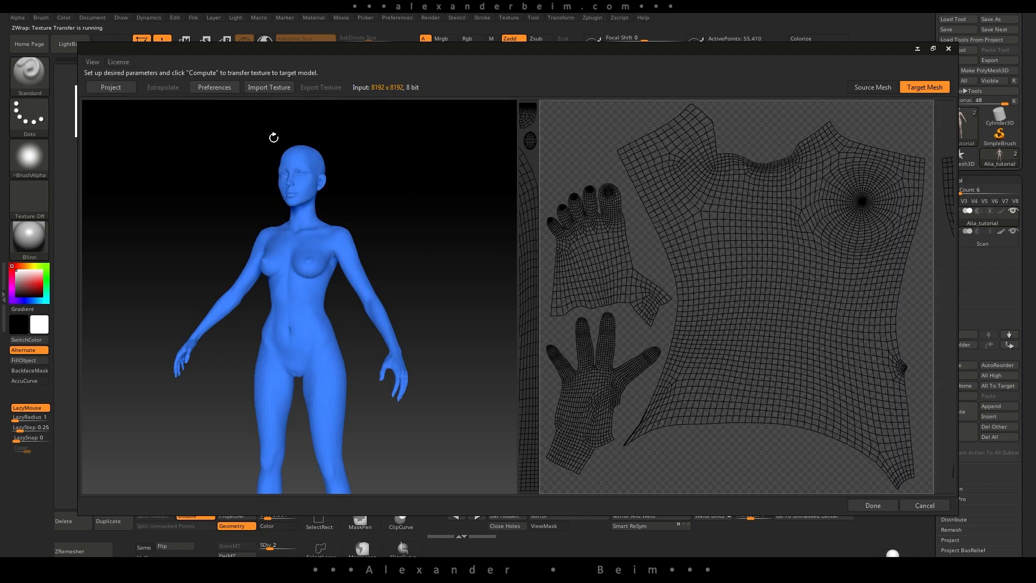
Project the scan texture onto the first body UV tile, extrapolate its empty areas, and export it as body_01.
click(115, 88)
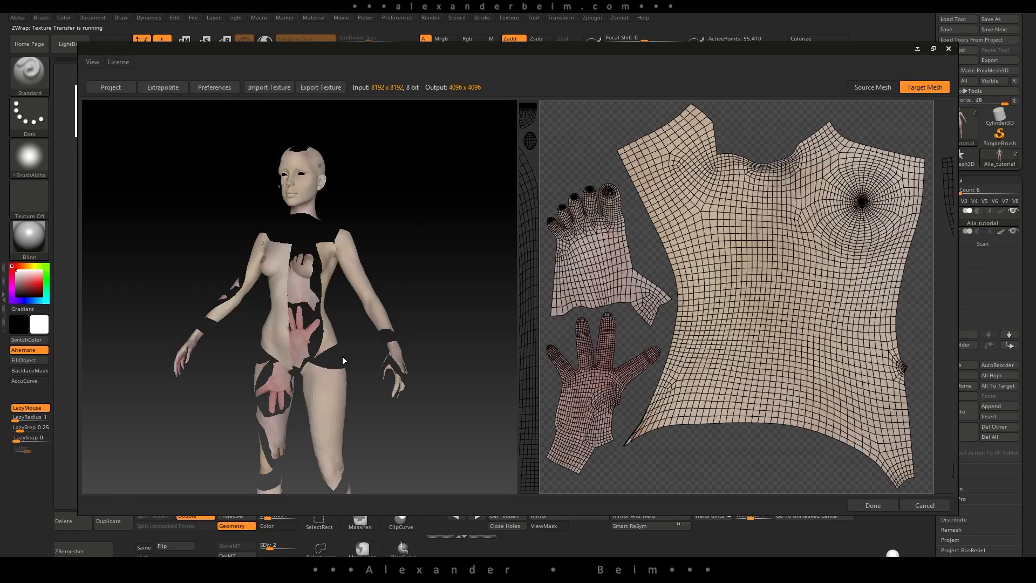
drag(403, 400, 206, 468)
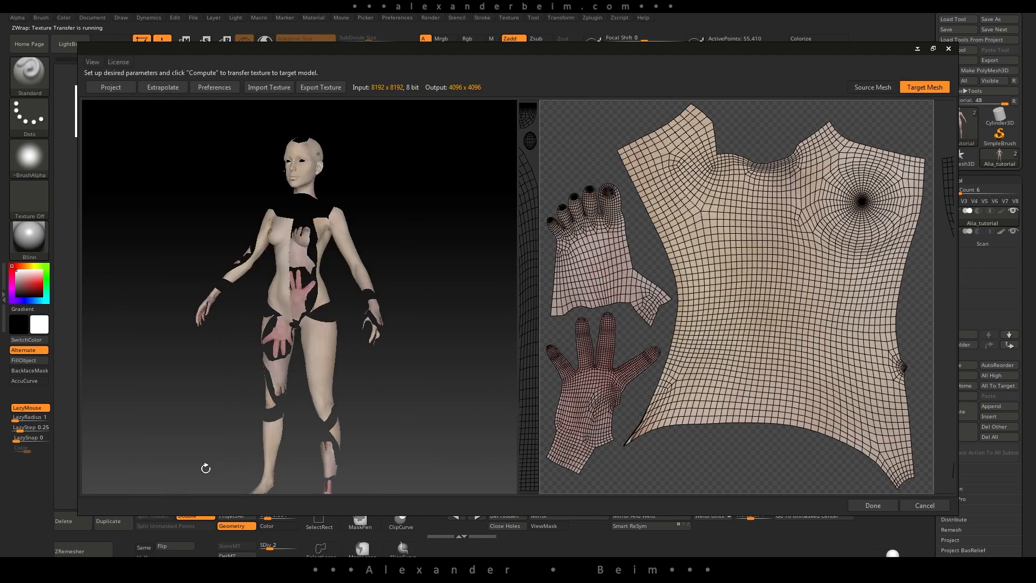
click(157, 88)
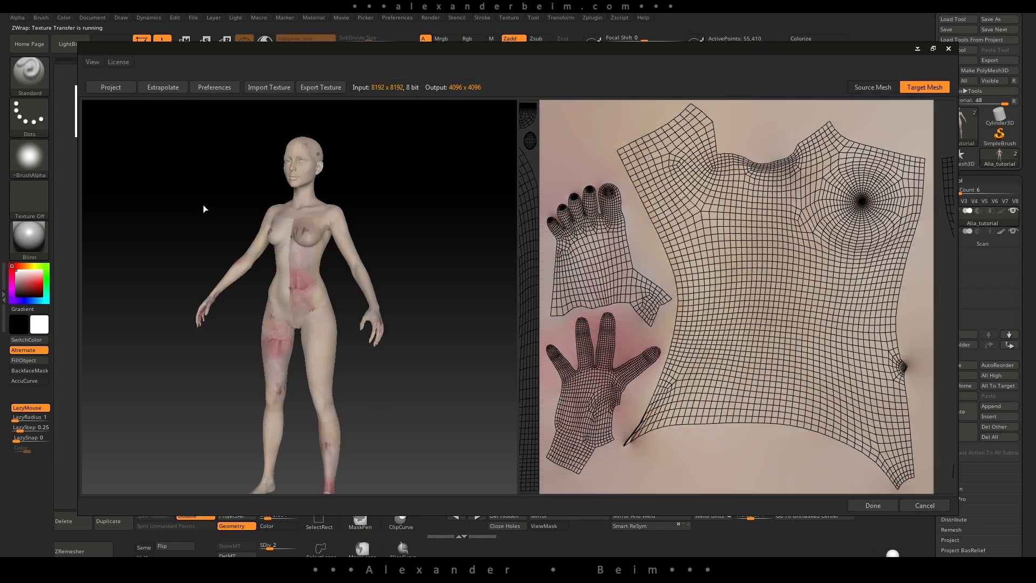
click(305, 89)
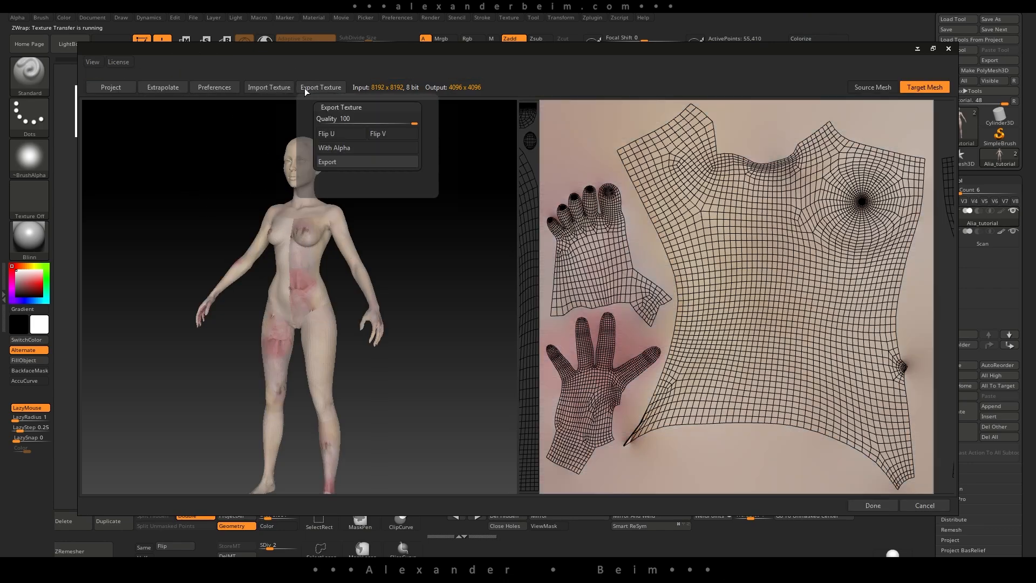
click(339, 162)
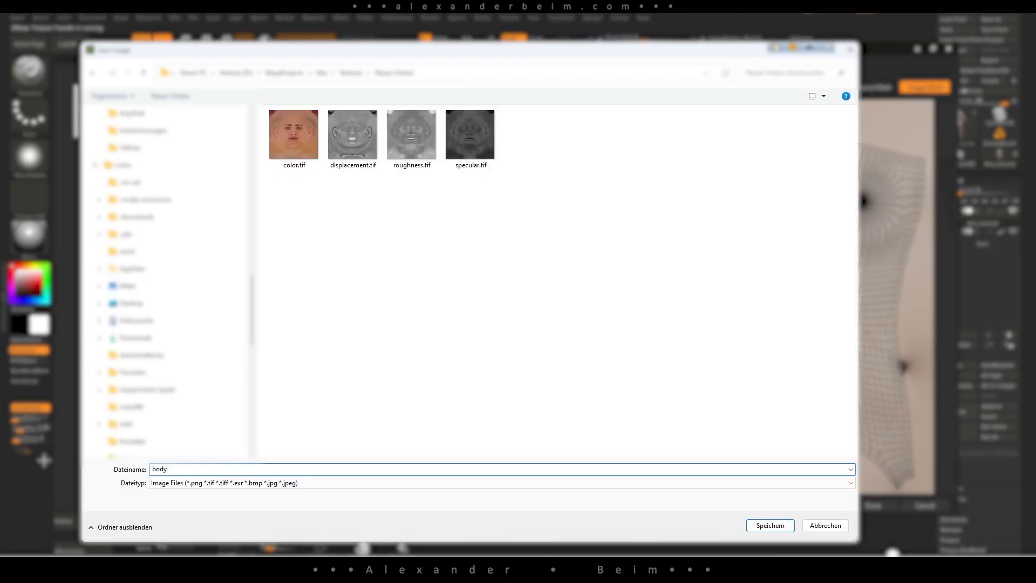
key(Return)
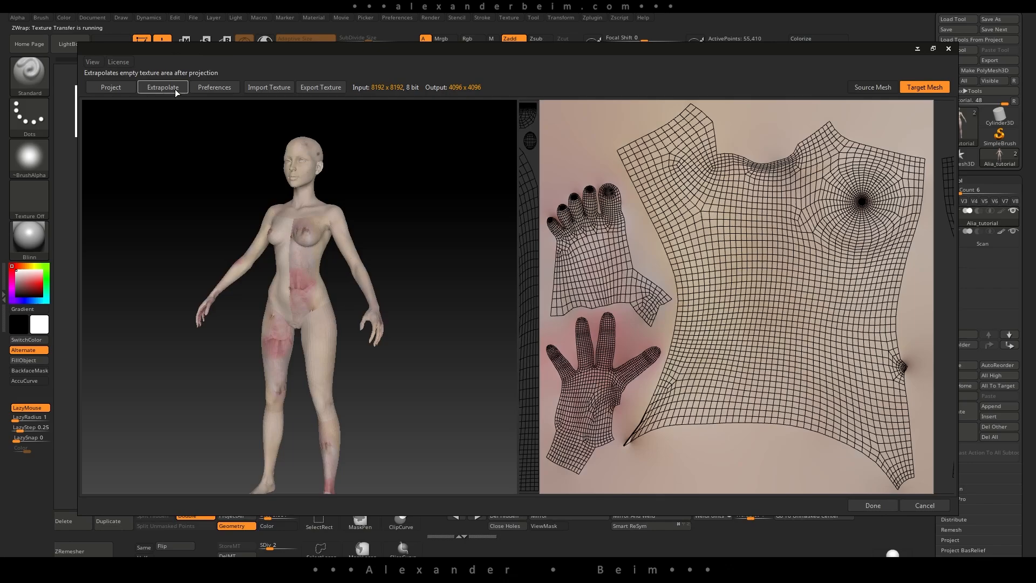
Shift the U offset to the second body UV tile, project and extrapolate its texture, and export it as body_02.
click(213, 88)
click(258, 191)
text(1)
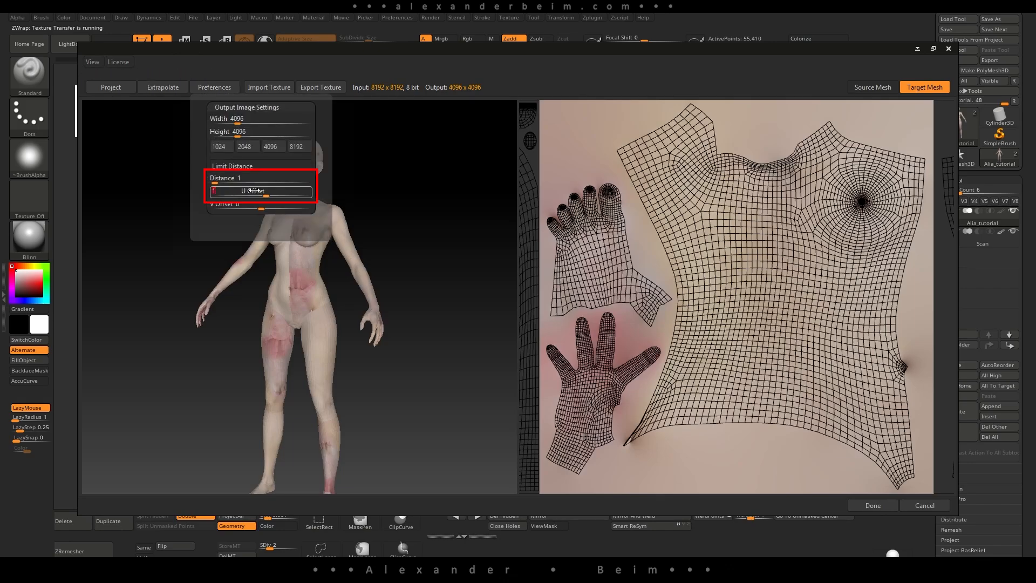
key(Return)
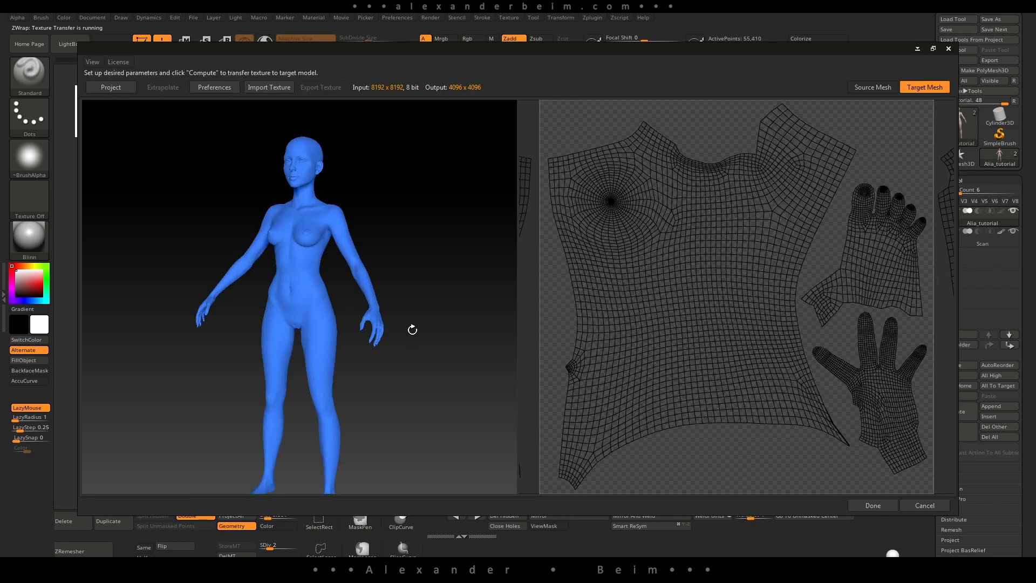
click(110, 88)
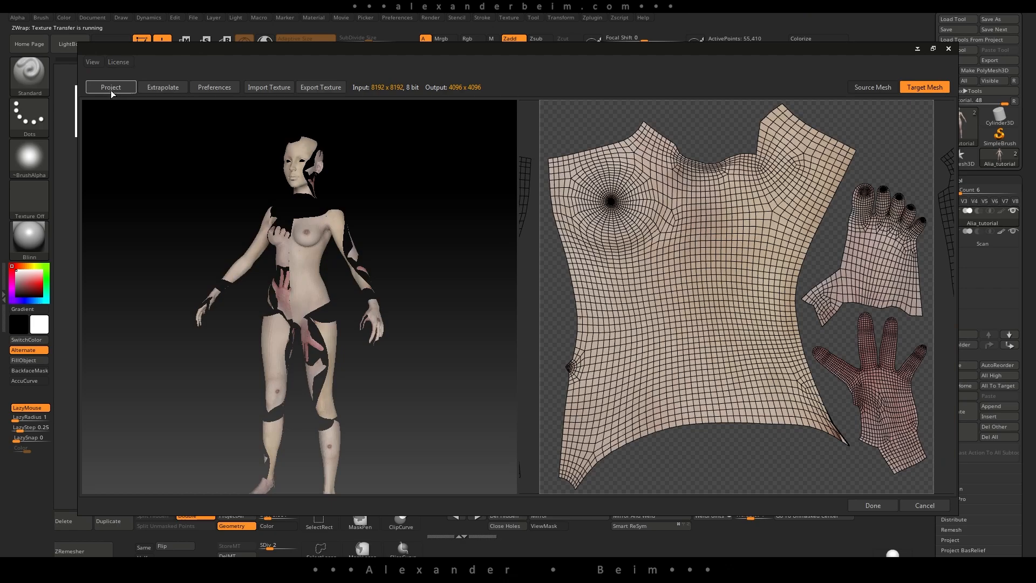
click(161, 89)
click(319, 89)
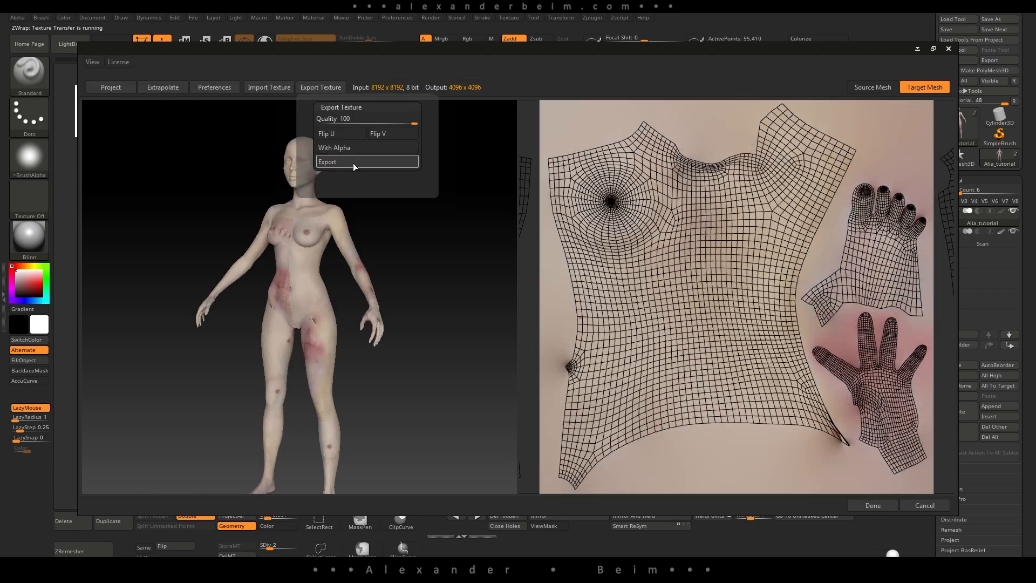
click(352, 163)
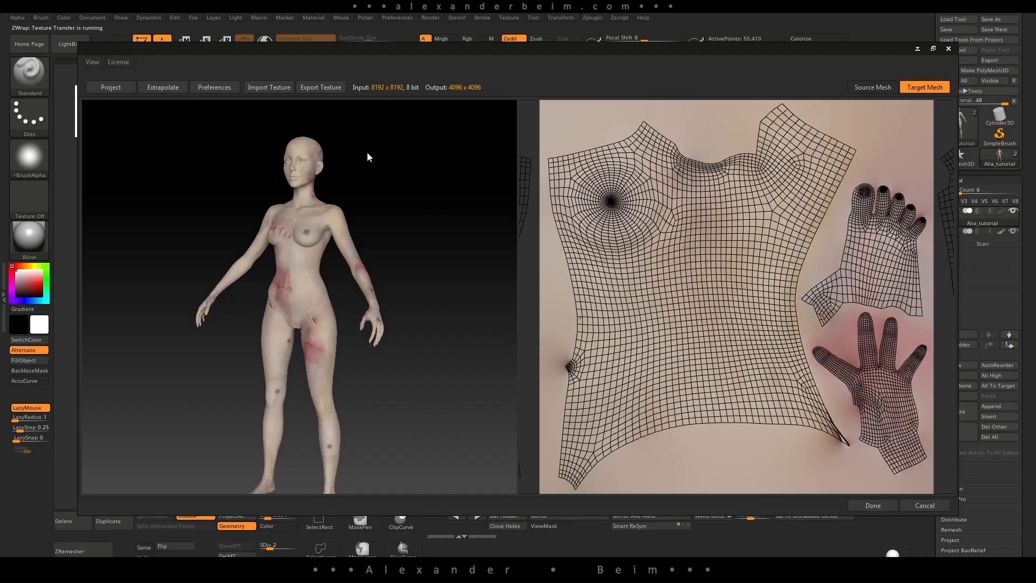
Set the U offset to 3, project and extrapolate the texture for the legs' tile, and export it as body_03.
click(213, 91)
click(268, 191)
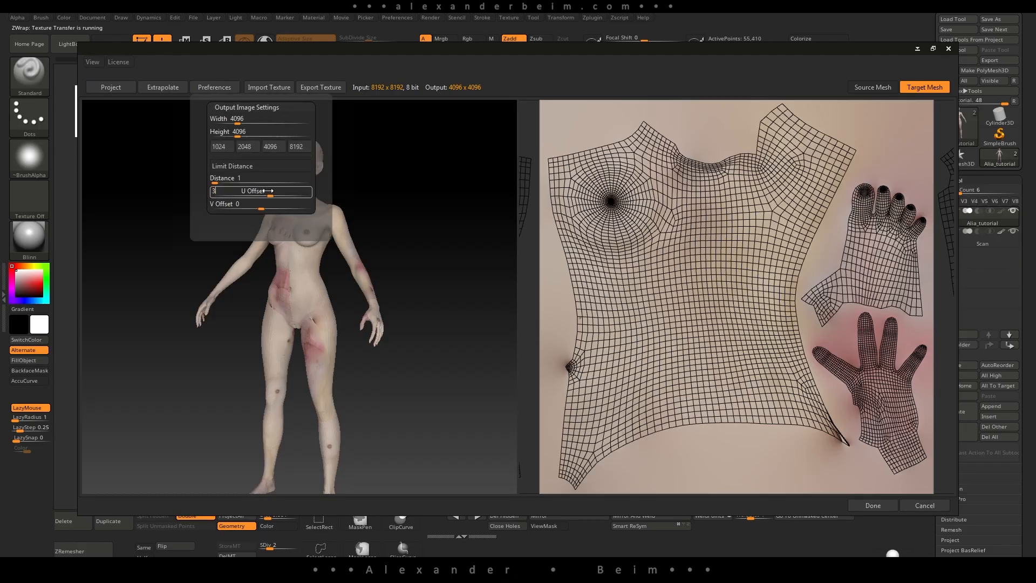
key(Return)
click(111, 88)
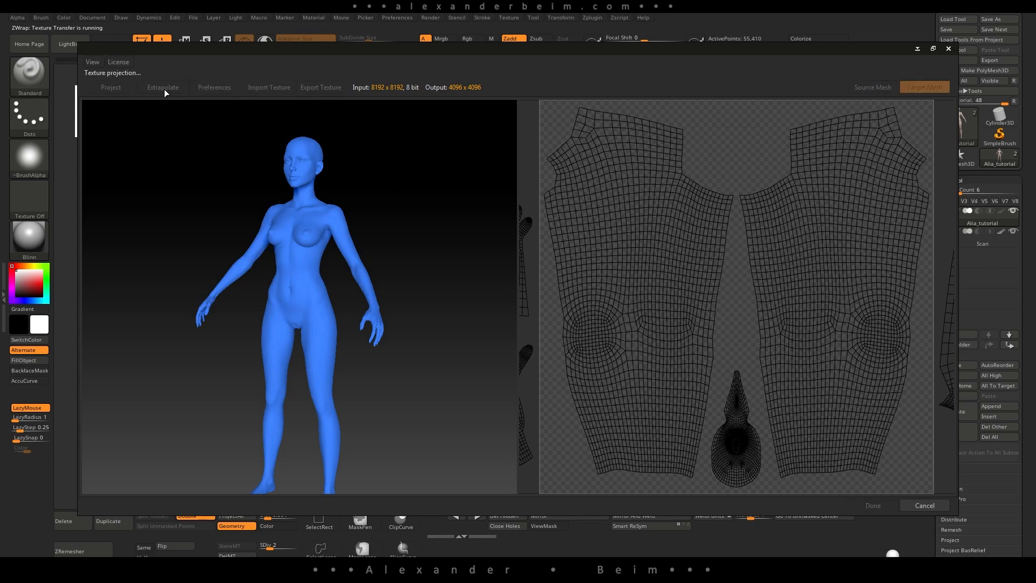
click(165, 90)
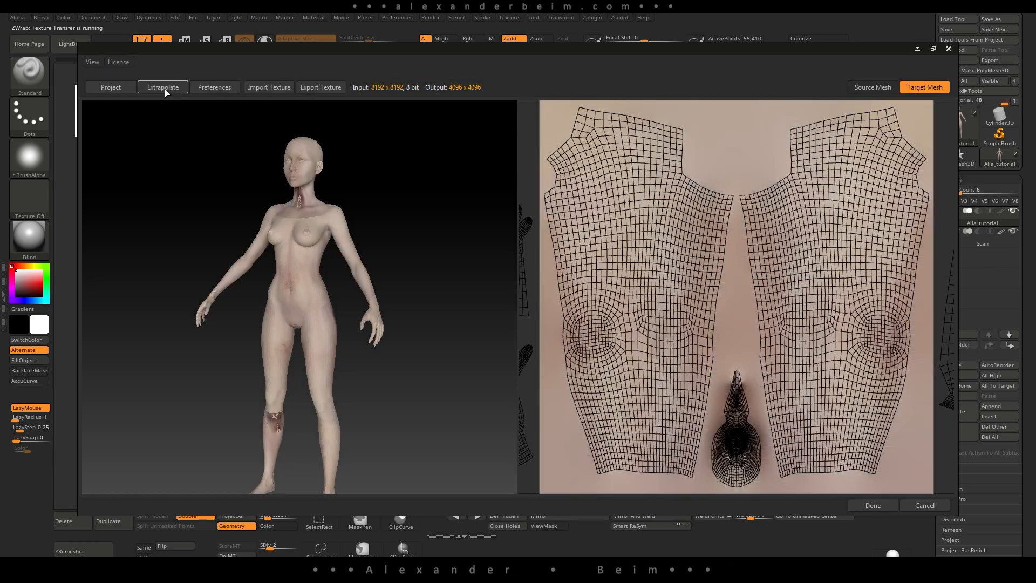
click(317, 90)
click(351, 164)
Set the U offset to 4, then project the scan texture onto that tile and extrapolate its empty areas.
click(214, 89)
click(232, 191)
text(4)
key(Return)
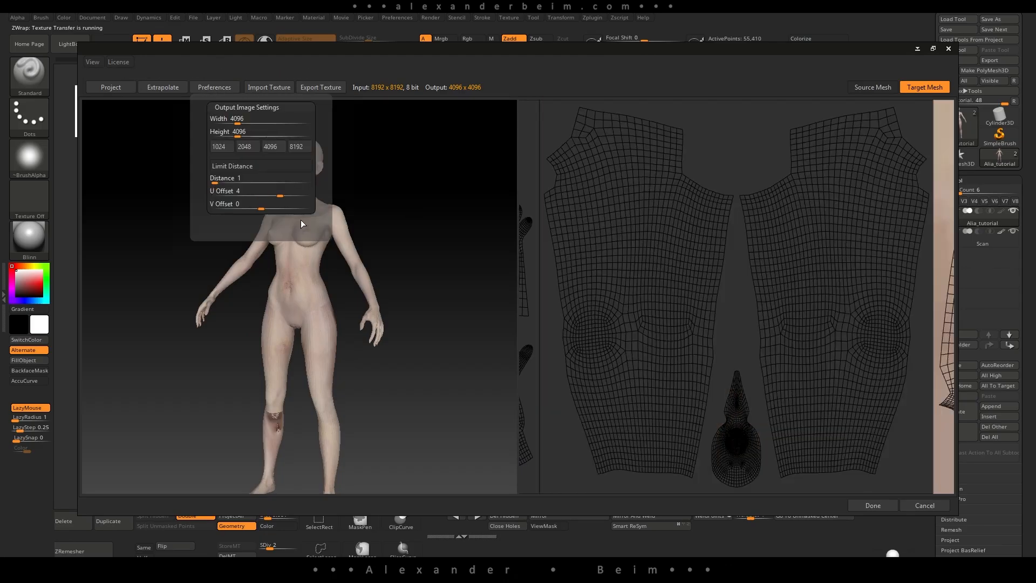
click(110, 88)
click(163, 87)
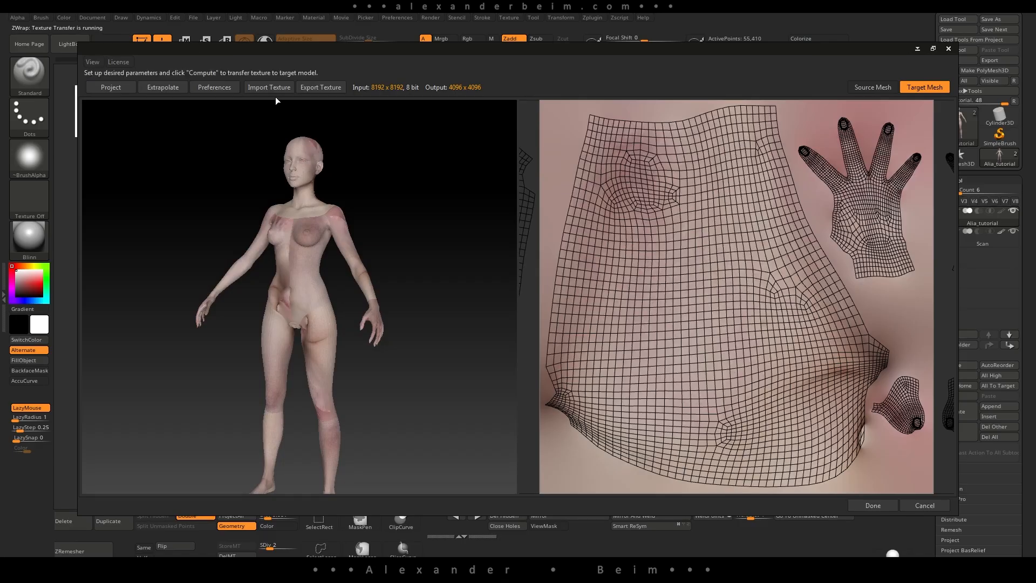
Set the U offset to 5, project and extrapolate that tile's texture, and export it as body_05.
click(215, 87)
click(273, 192)
text(5)
key(Return)
click(122, 88)
click(168, 90)
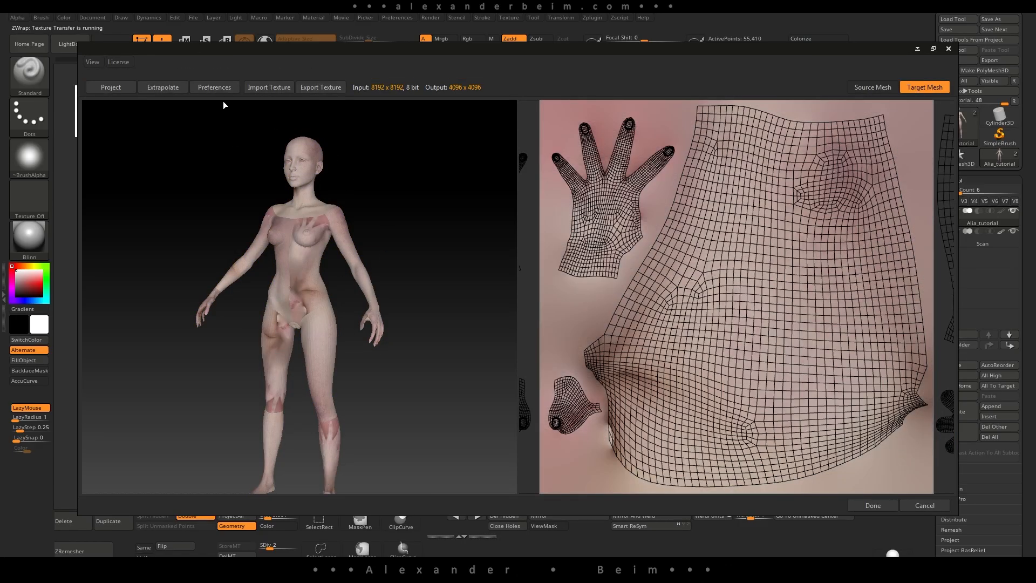
click(320, 87)
click(471, 139)
click(176, 471)
text(5)
key(Return)
Shift the U offset to the last body tile containing the feet, project and extrapolate its texture, and export it as body_06.
click(214, 87)
click(259, 192)
click(113, 87)
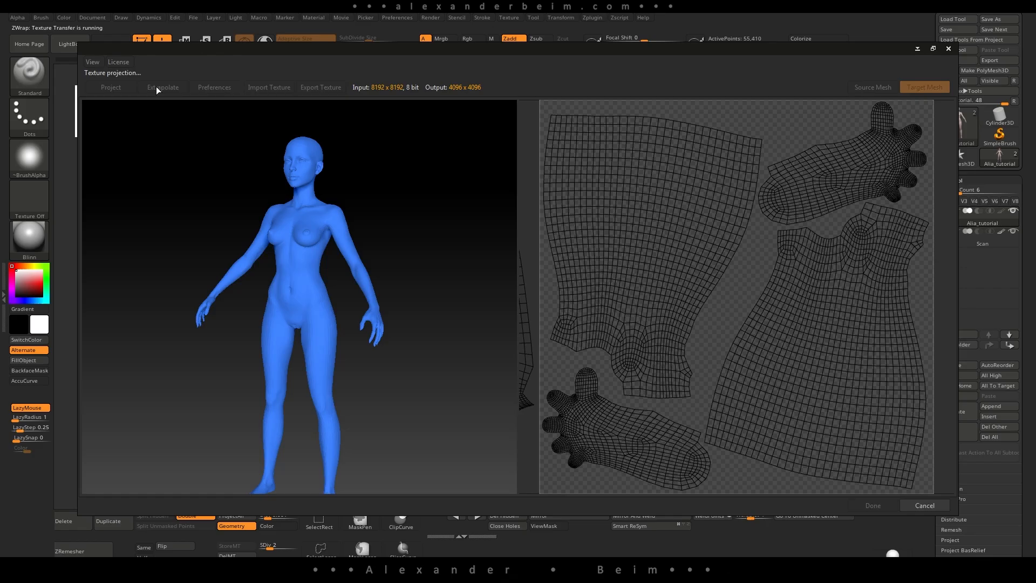
click(155, 88)
click(317, 91)
click(336, 161)
key(Return)
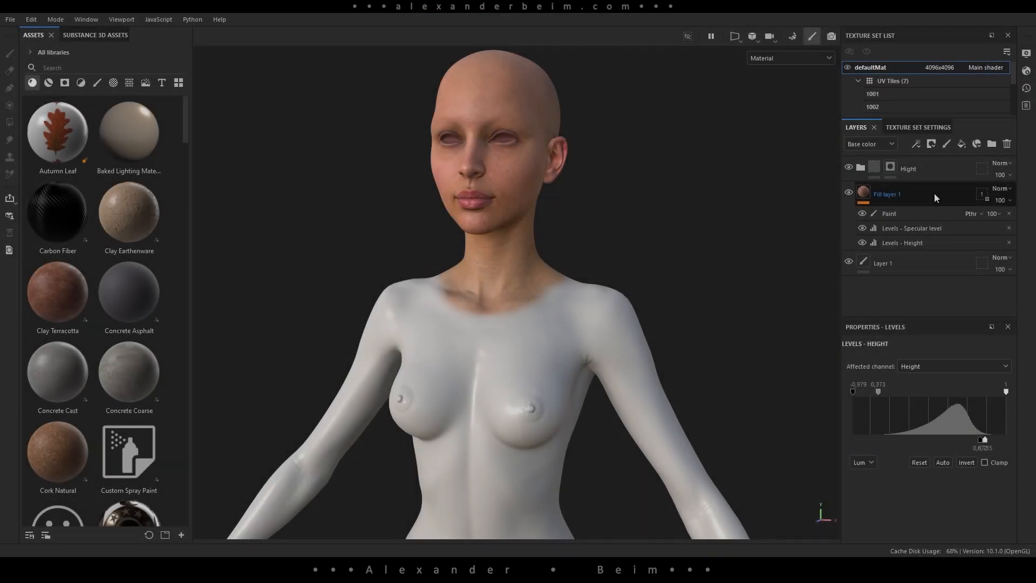
In Substance 3D Painter, group Fill layer 1 into a collapsed folder named Head and delete Layer 1.
click(921, 193)
right_click(920, 194)
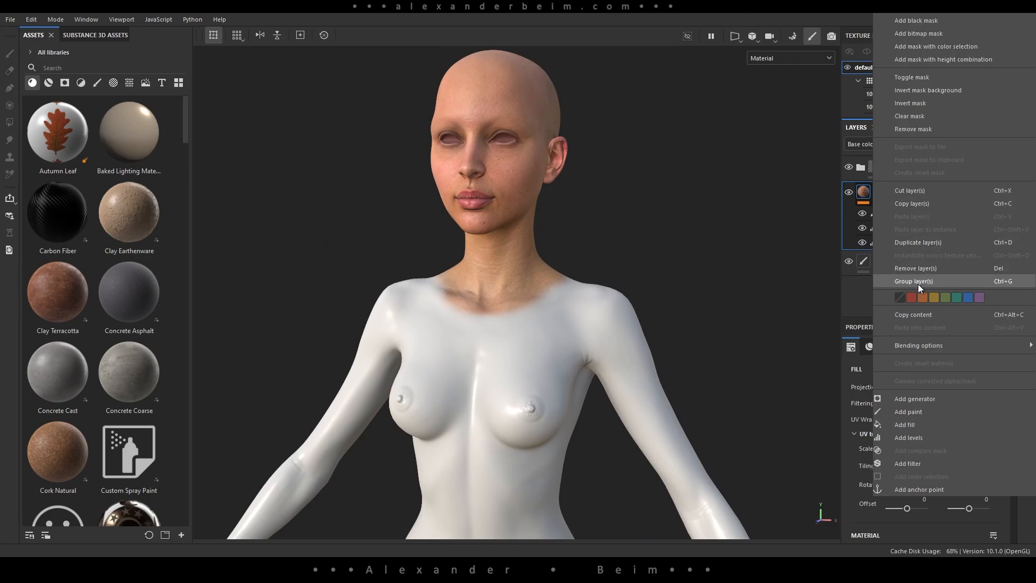
click(918, 282)
double_click(920, 199)
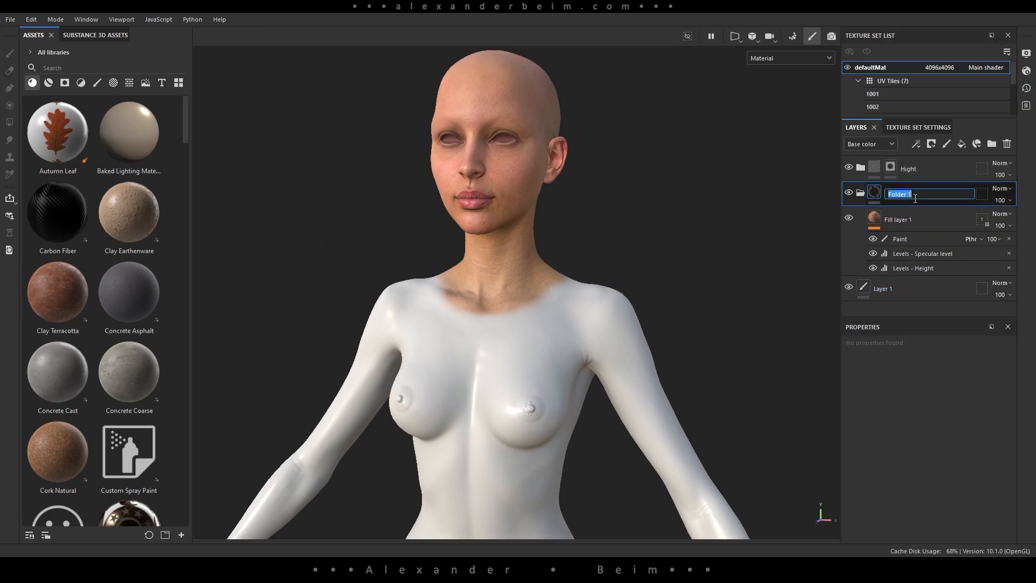
text(Head)
key(Return)
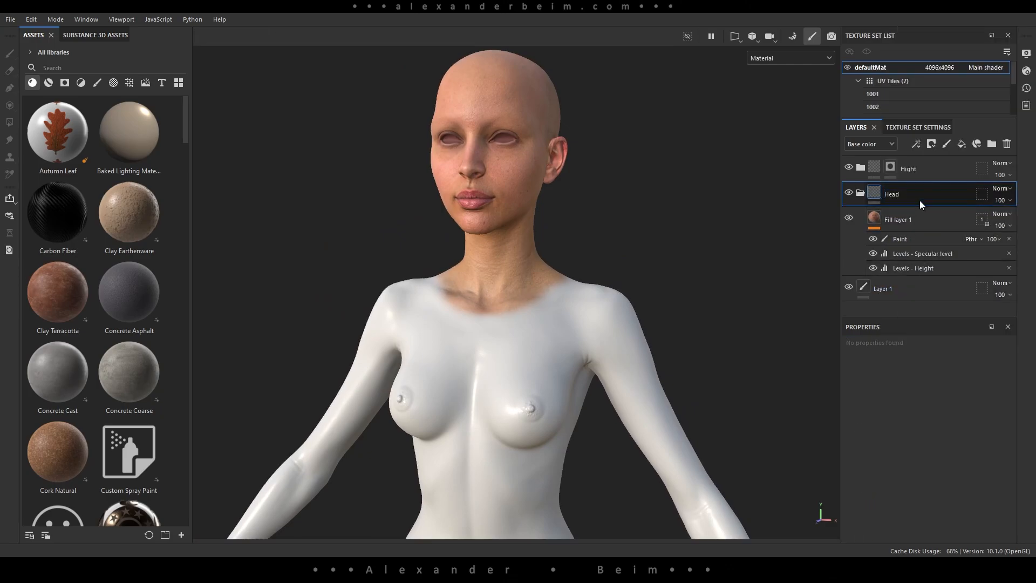
click(861, 193)
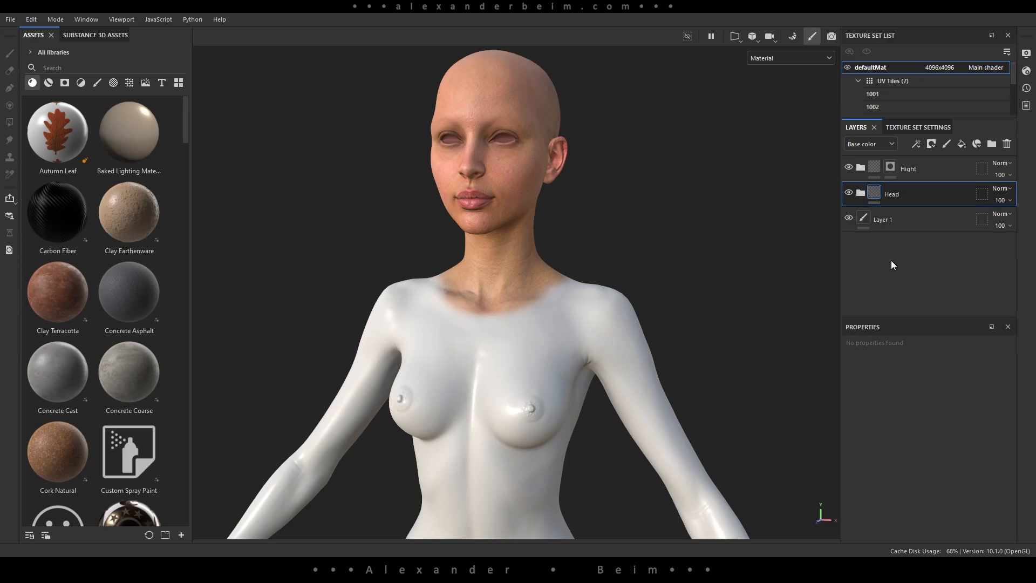
click(953, 221)
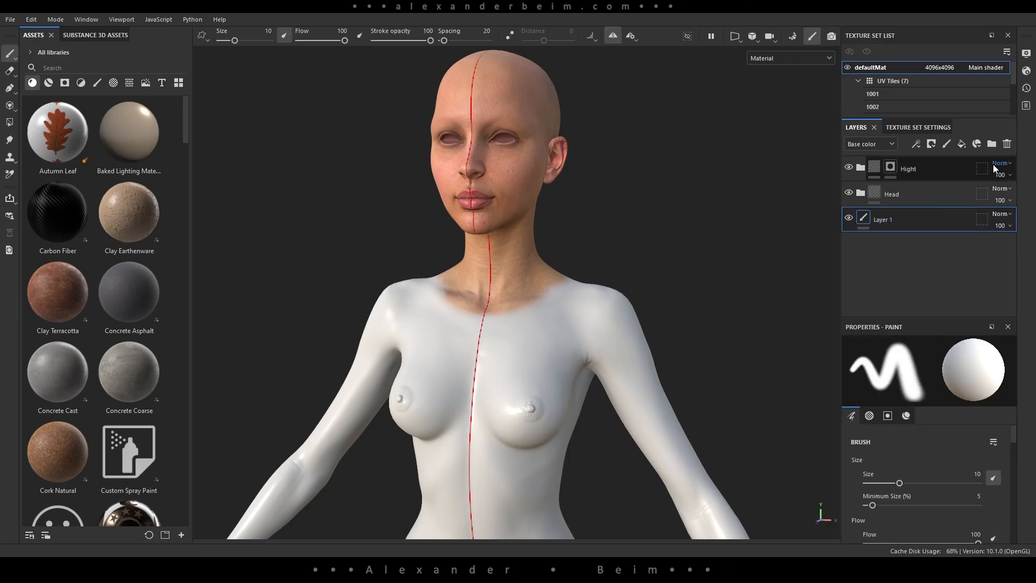
click(1008, 144)
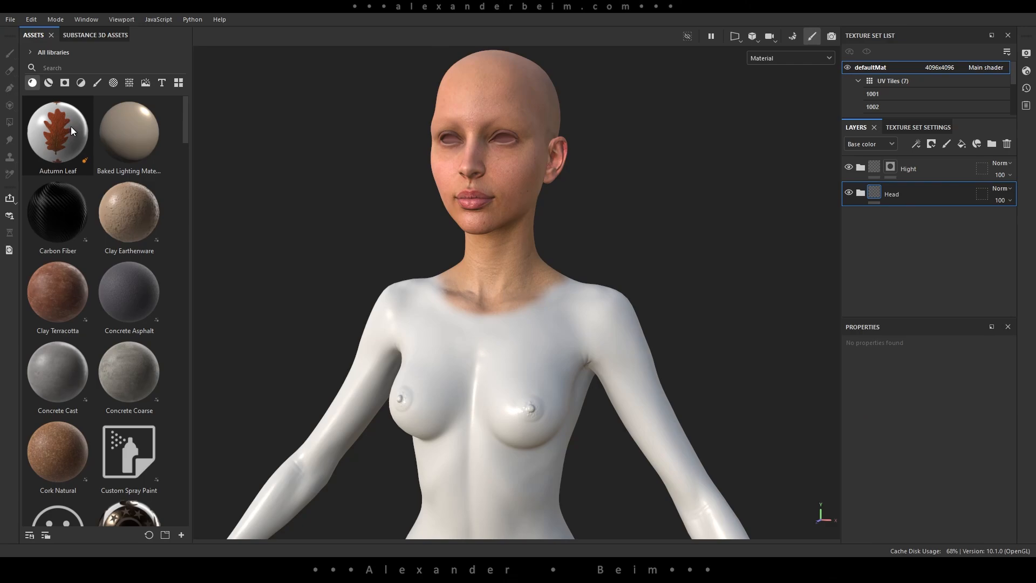
Add the six exported images body_01.png to body_06.png to the resources for import into the project.
click(11, 20)
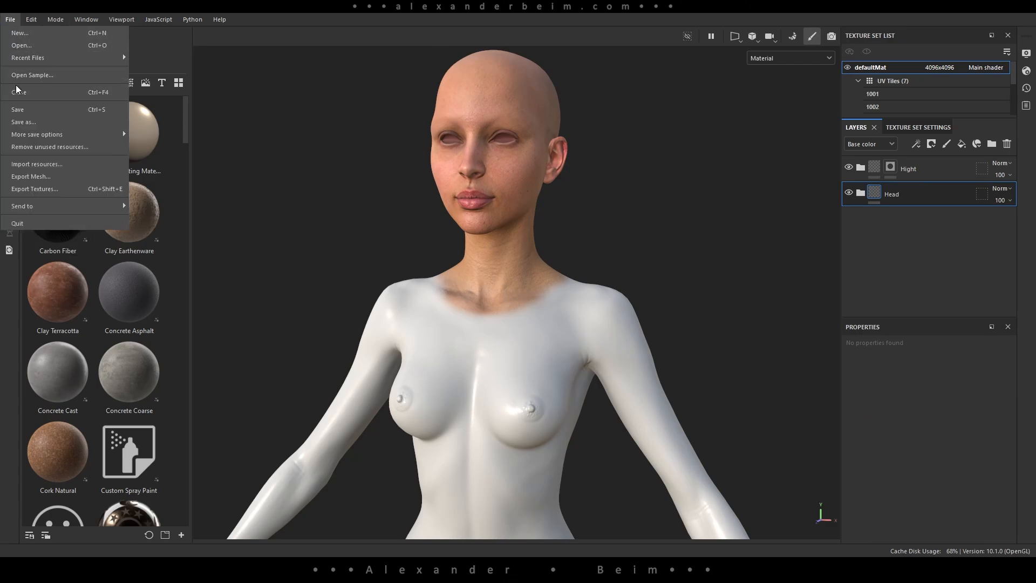
click(49, 166)
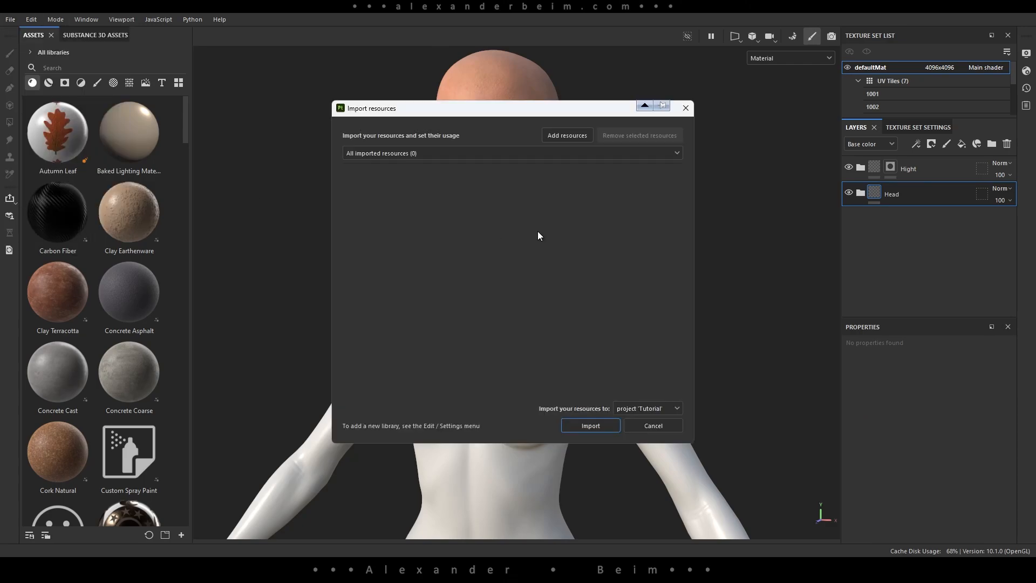
click(578, 137)
shift+click(626, 115)
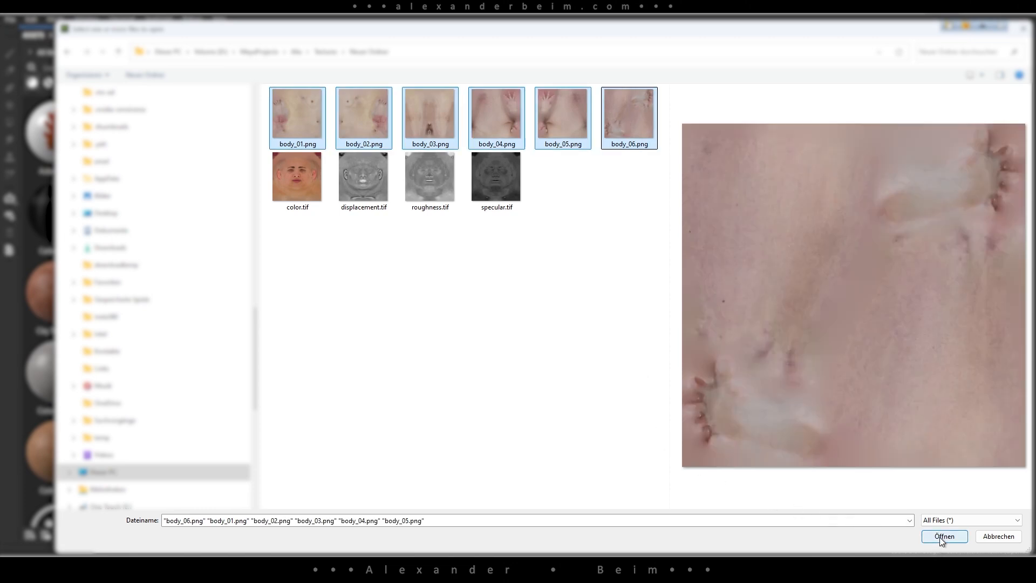
click(944, 537)
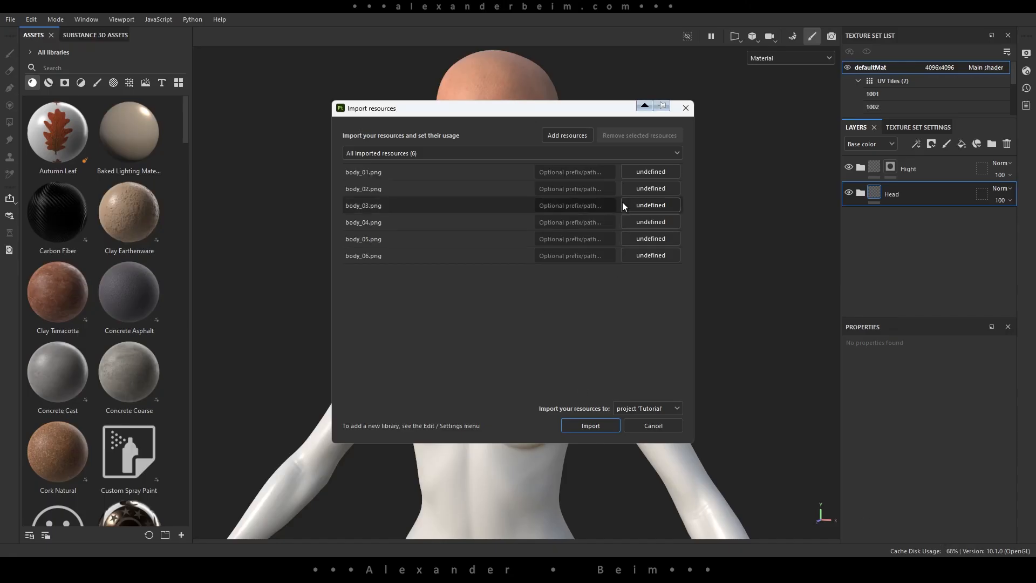
Set the usage of all six body images to texture.
click(662, 168)
click(666, 212)
click(647, 187)
click(655, 231)
click(652, 205)
click(664, 249)
click(652, 219)
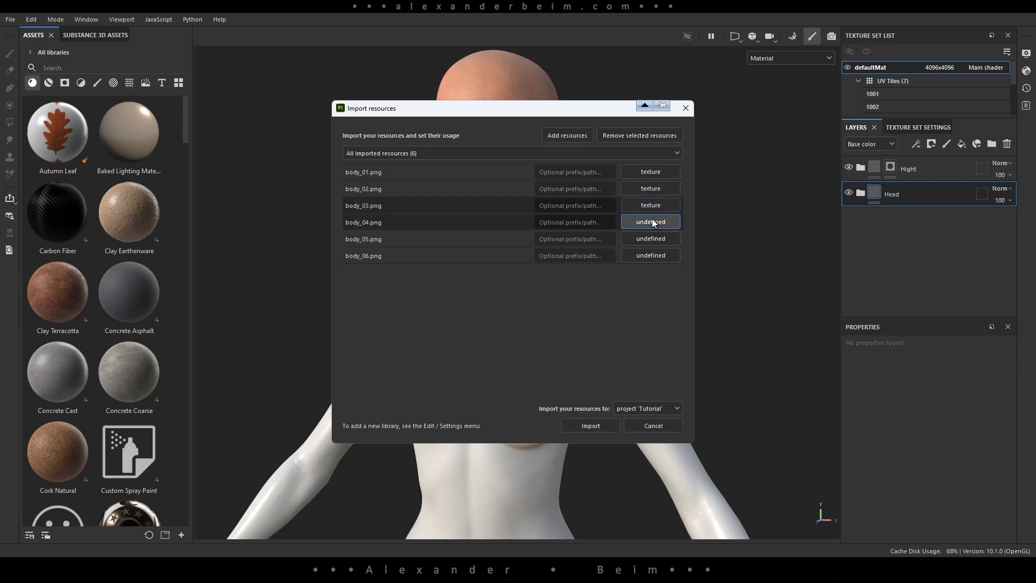
click(668, 266)
click(654, 239)
click(668, 282)
click(656, 256)
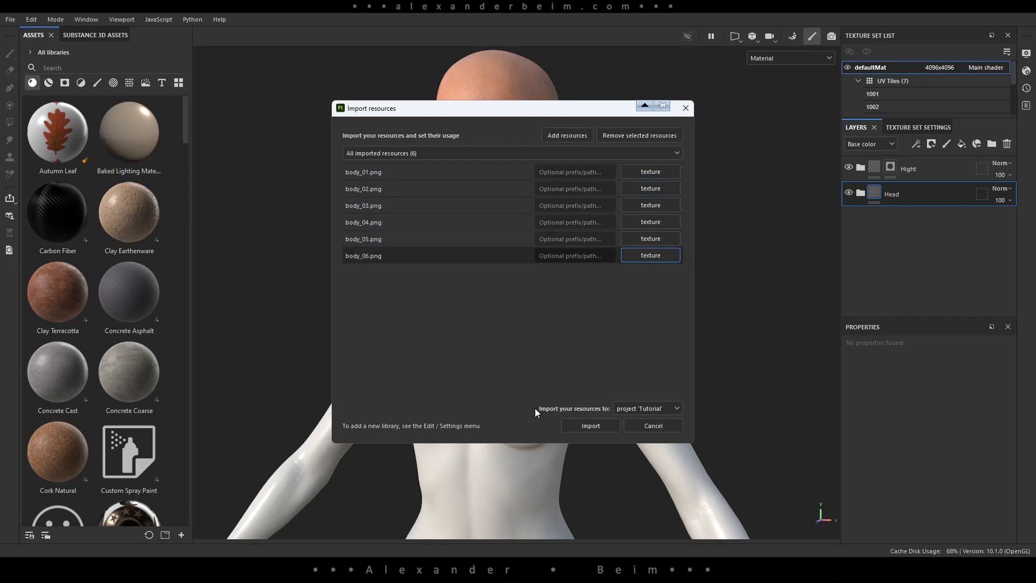
Import the six body textures into the project 'Tutorial' and add a fill layer inside the Hight folder, above MainSkin.
click(581, 425)
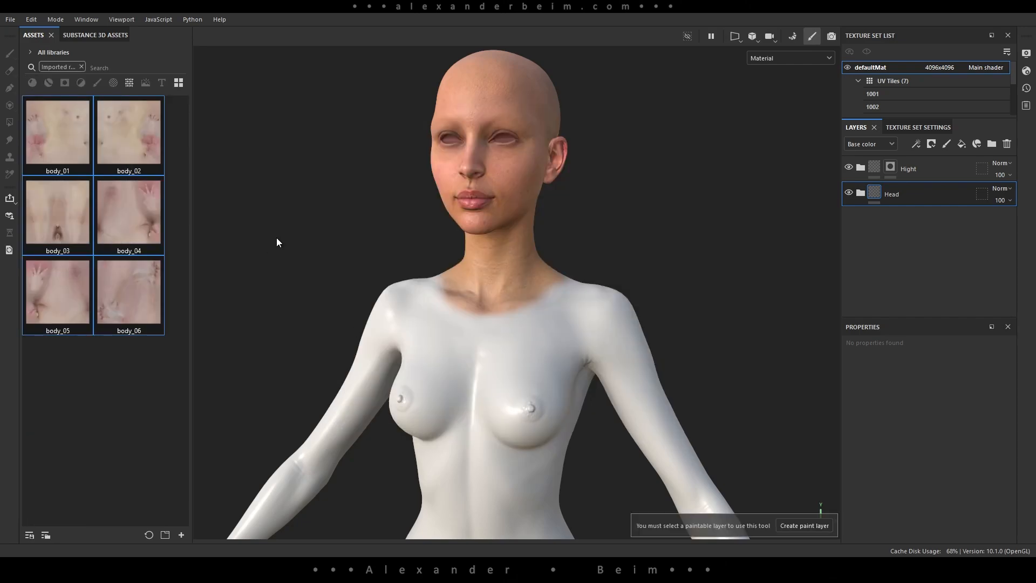
click(963, 146)
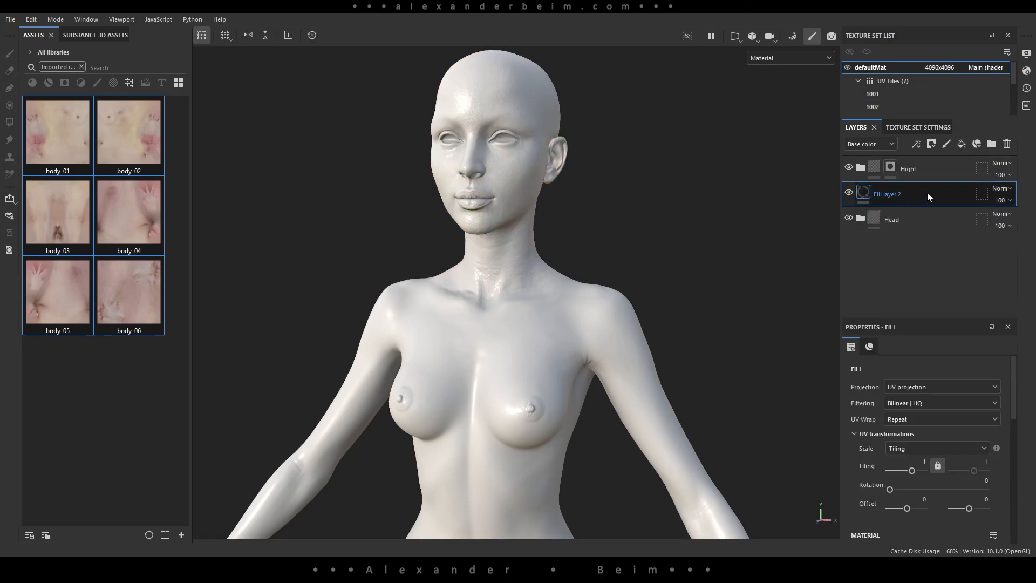
drag(927, 193, 925, 163)
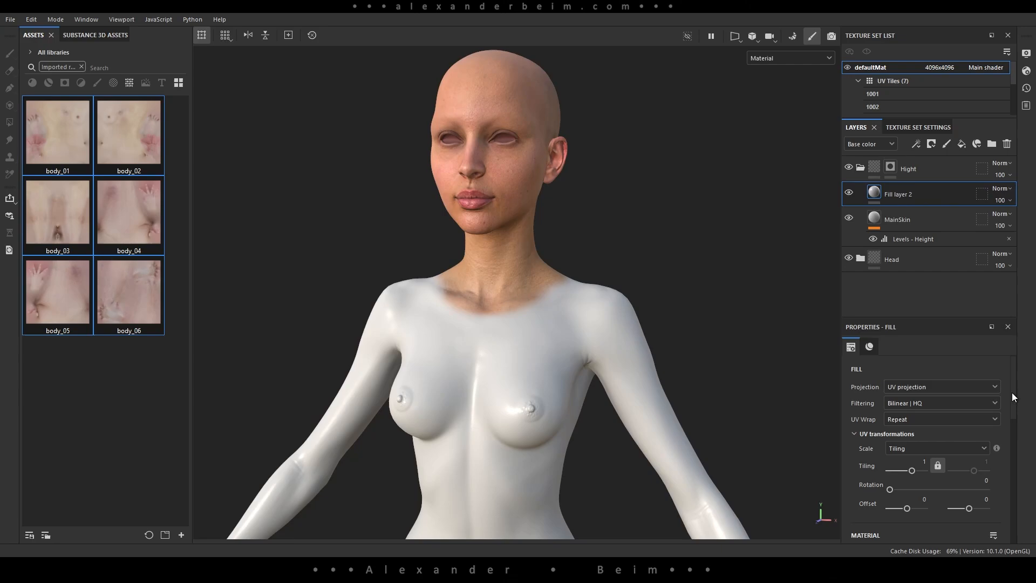
Limit the new fill layer to the color channel and assign body_01 as its base color.
drag(1012, 393, 1022, 453)
click(863, 408)
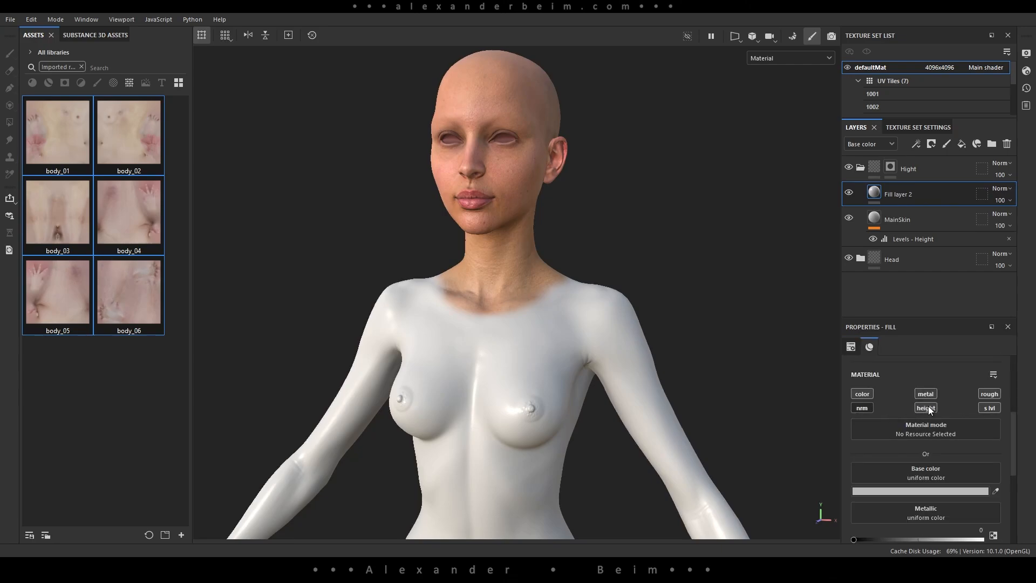
click(926, 394)
click(990, 408)
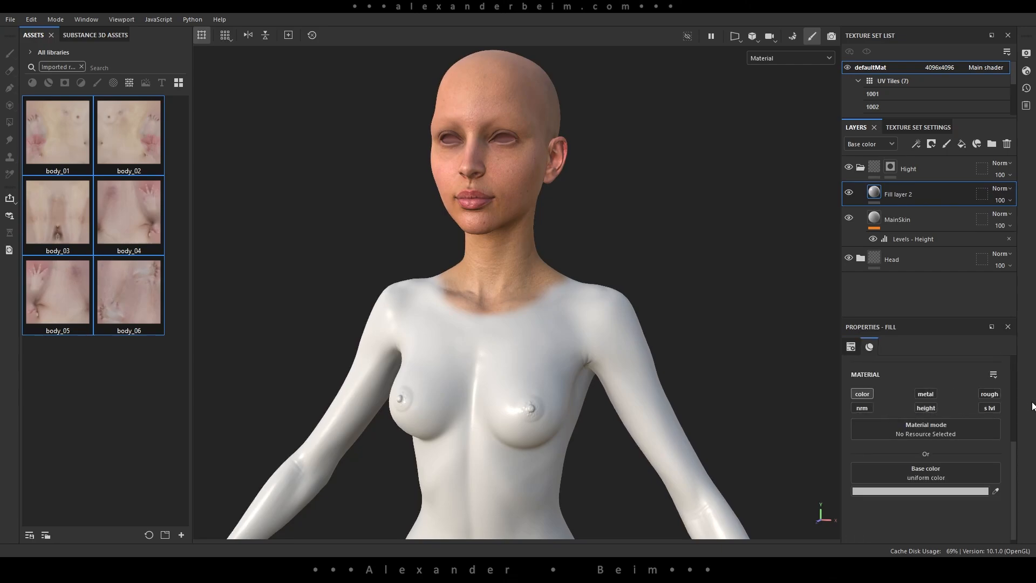
drag(84, 153, 921, 481)
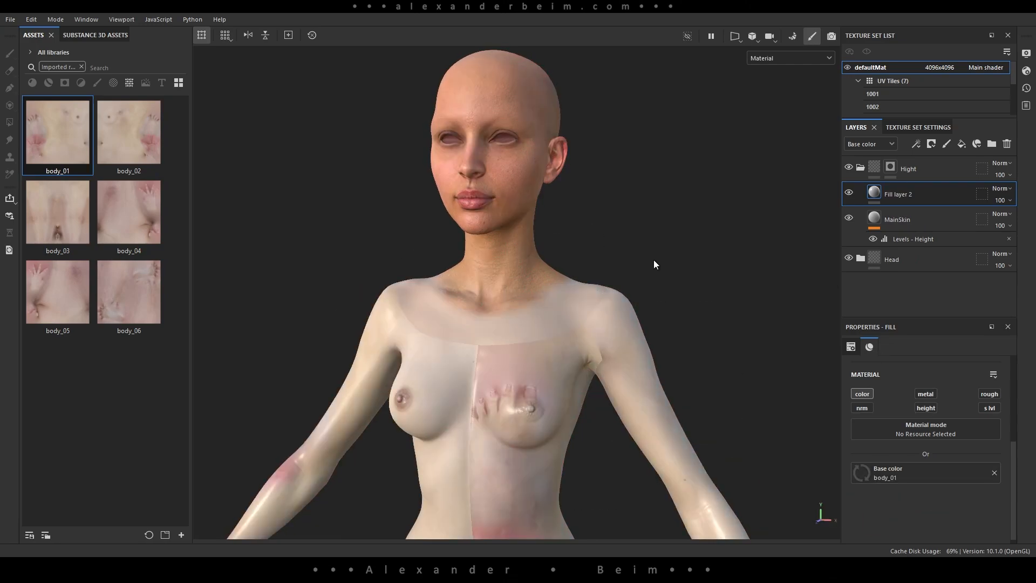
Restrict the body_01 fill layer's geometry mask to UV tile 1002 only.
alt+drag(655, 264, 488, 276)
alt+right_drag(489, 277, 633, 299)
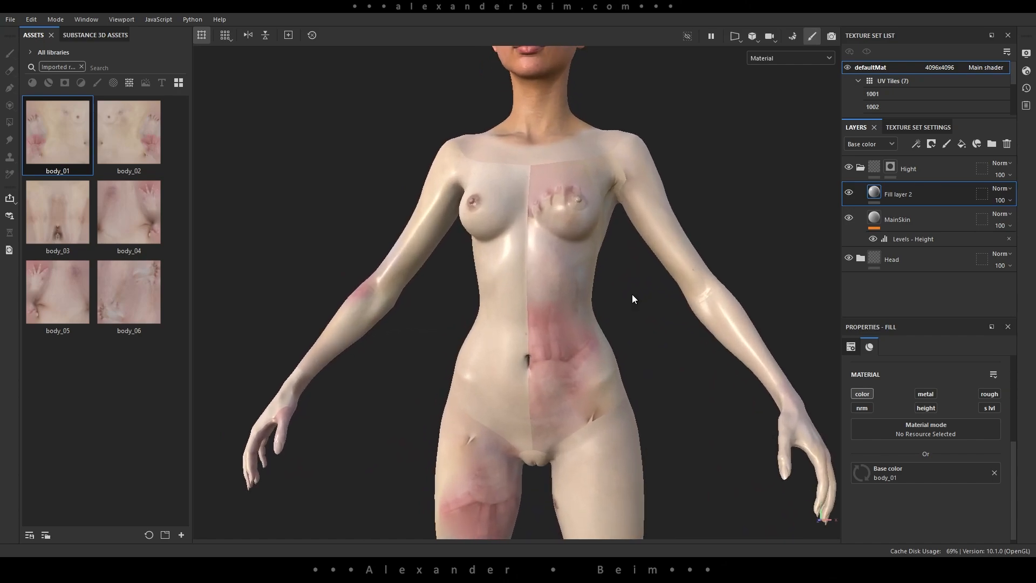
alt+drag(633, 299, 530, 259)
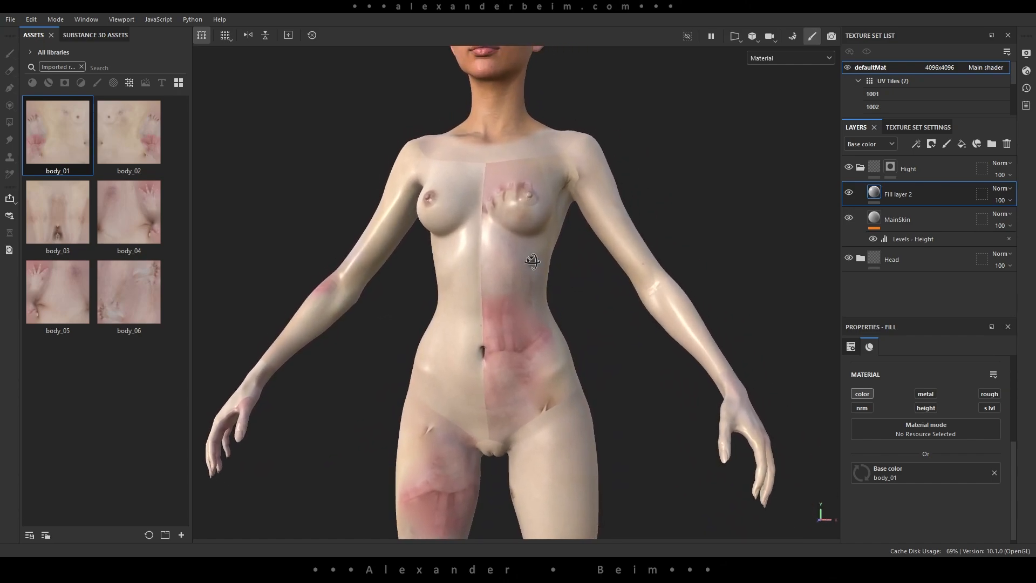
click(982, 193)
click(851, 381)
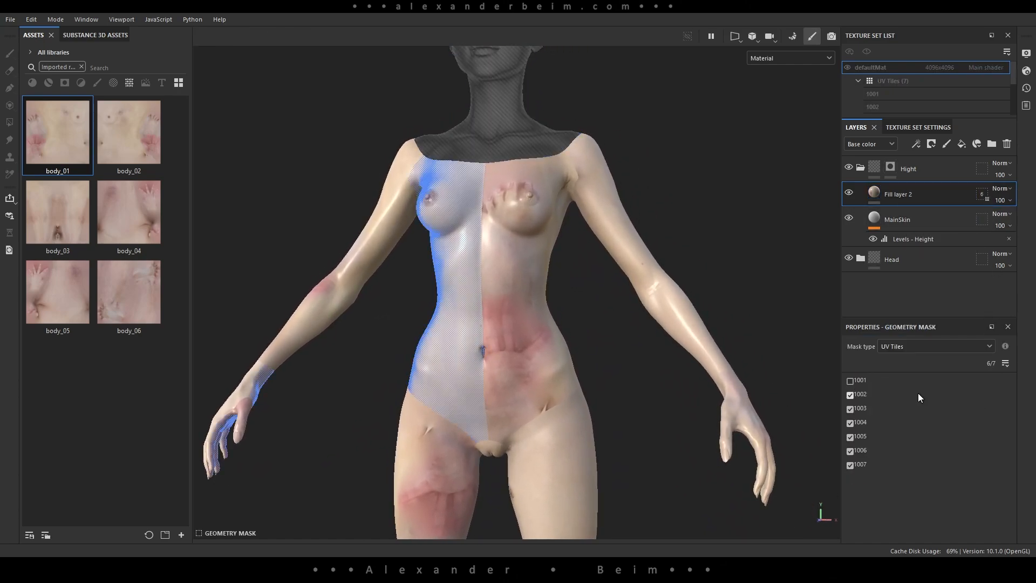
click(848, 466)
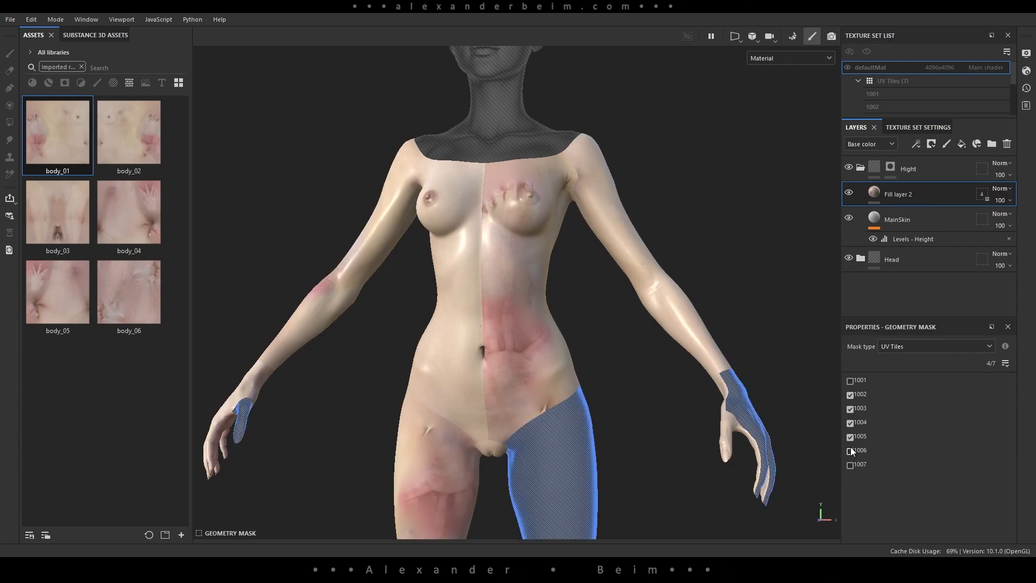
click(851, 450)
click(850, 437)
click(852, 424)
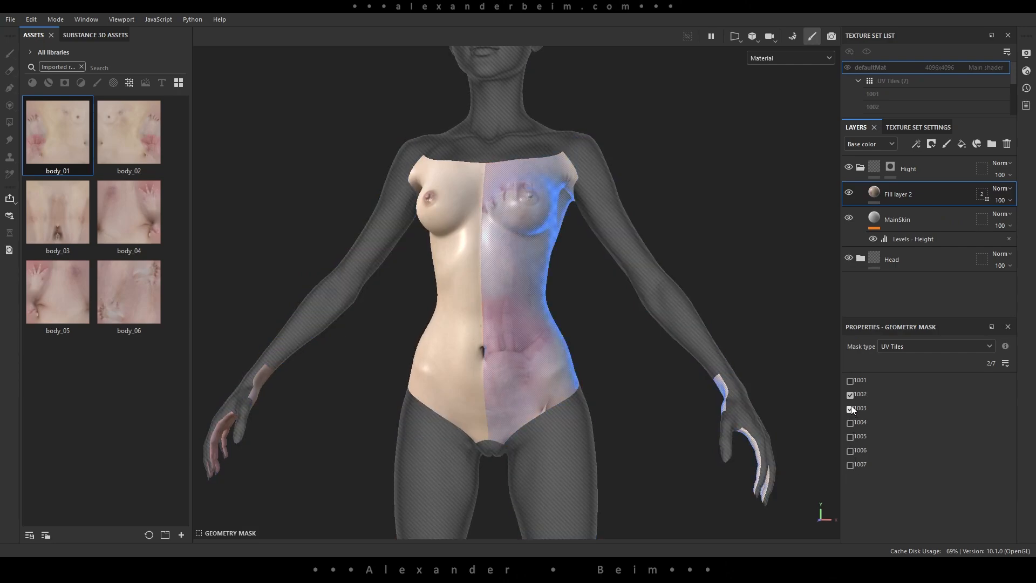
click(851, 408)
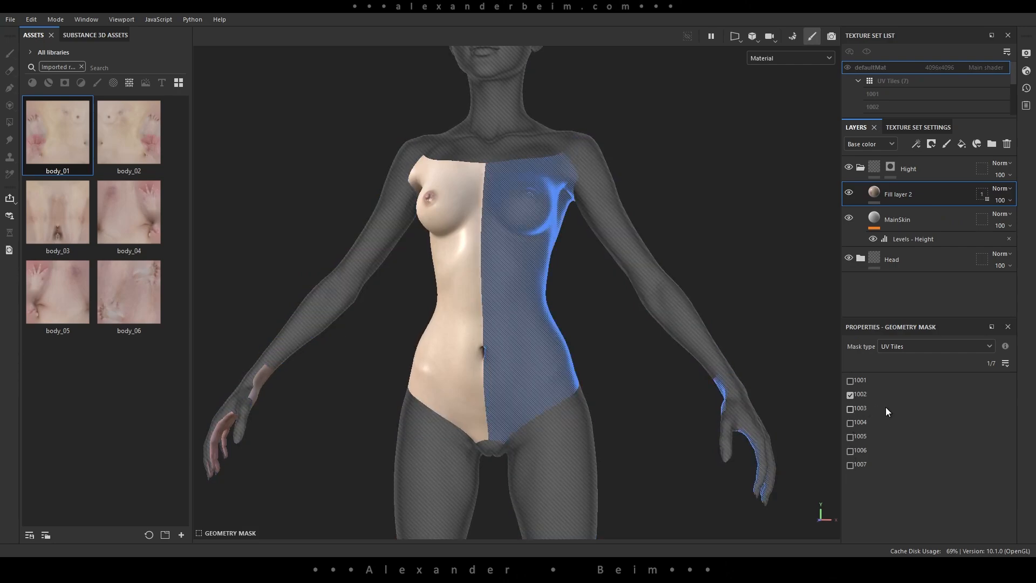
Add another fill layer with only the color channel enabled and assign body_02 as its base color.
click(962, 144)
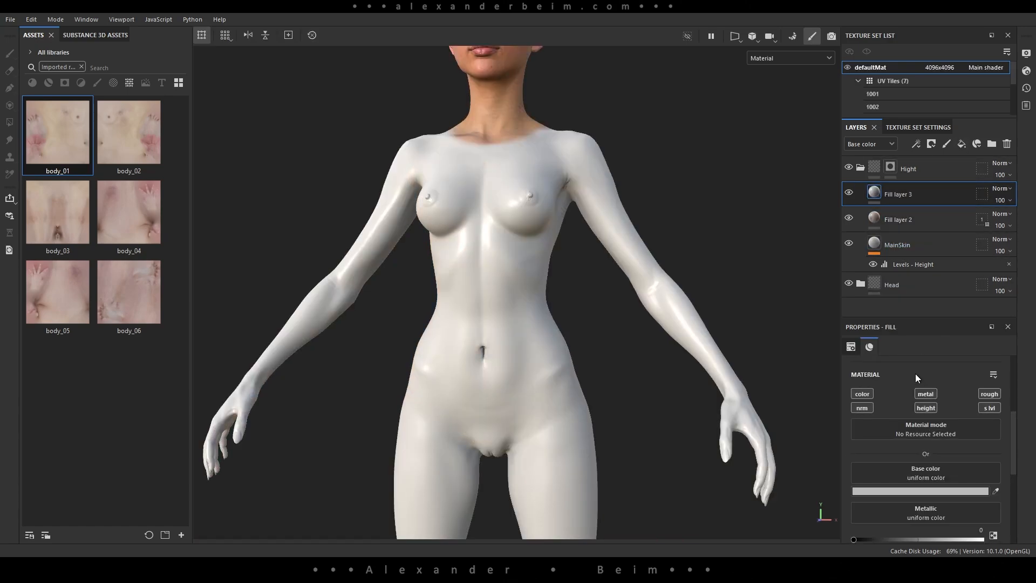
click(925, 408)
click(926, 394)
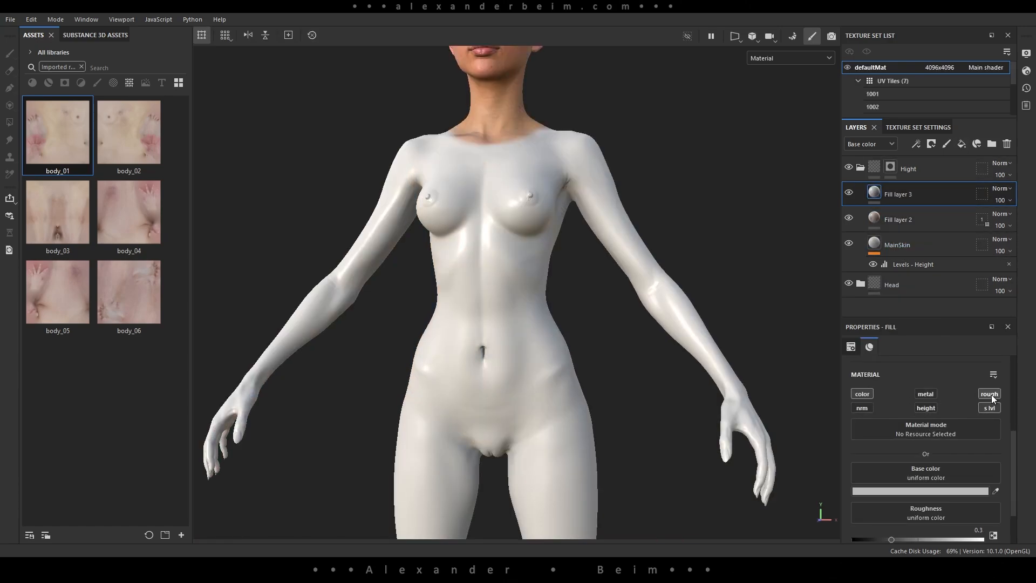
click(989, 394)
click(990, 408)
drag(134, 135, 906, 476)
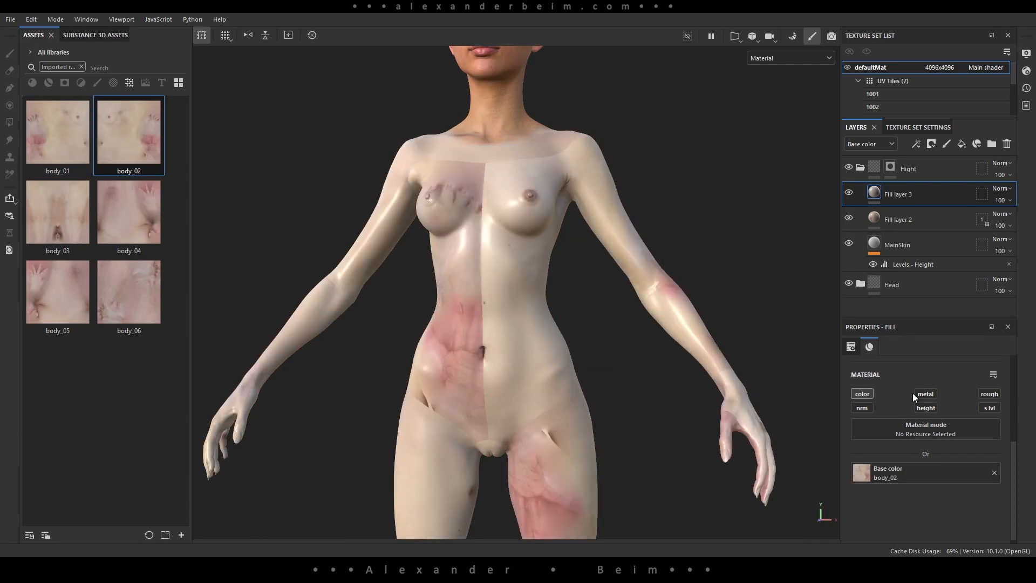
Restrict the body_02 fill layer's geometry mask to UV tile 1003 and return to its fill properties.
click(981, 200)
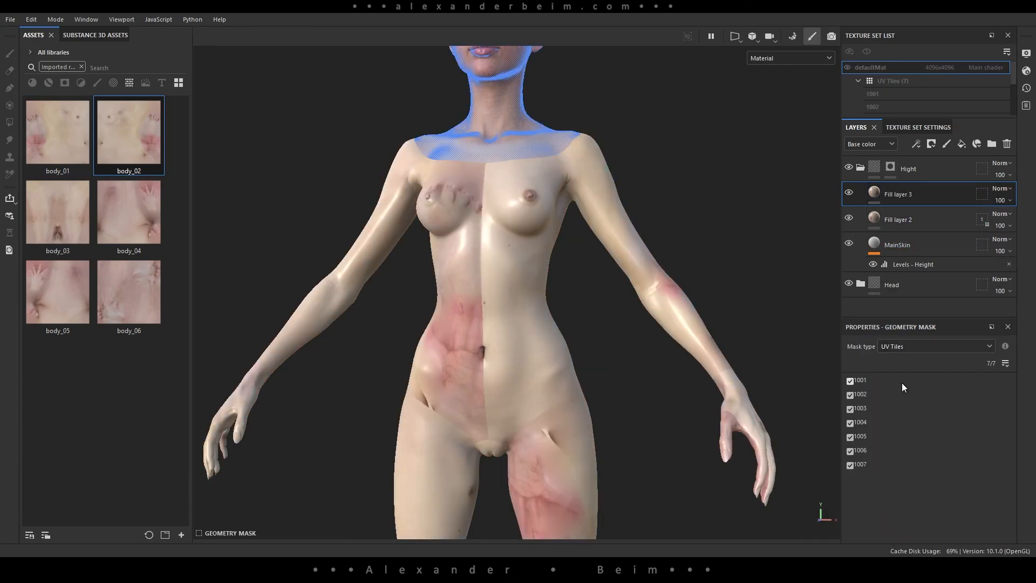
click(850, 380)
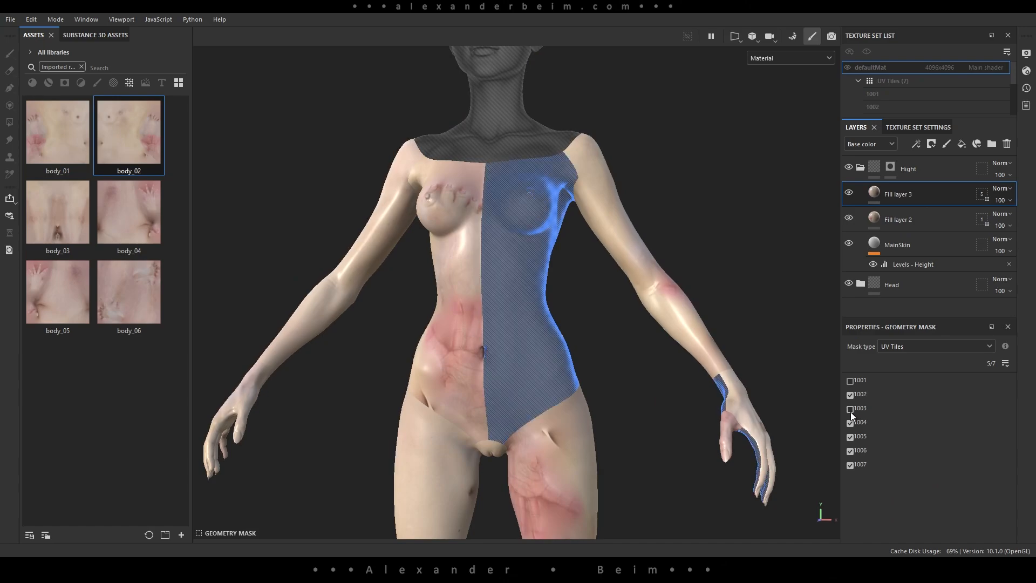
click(850, 395)
click(851, 423)
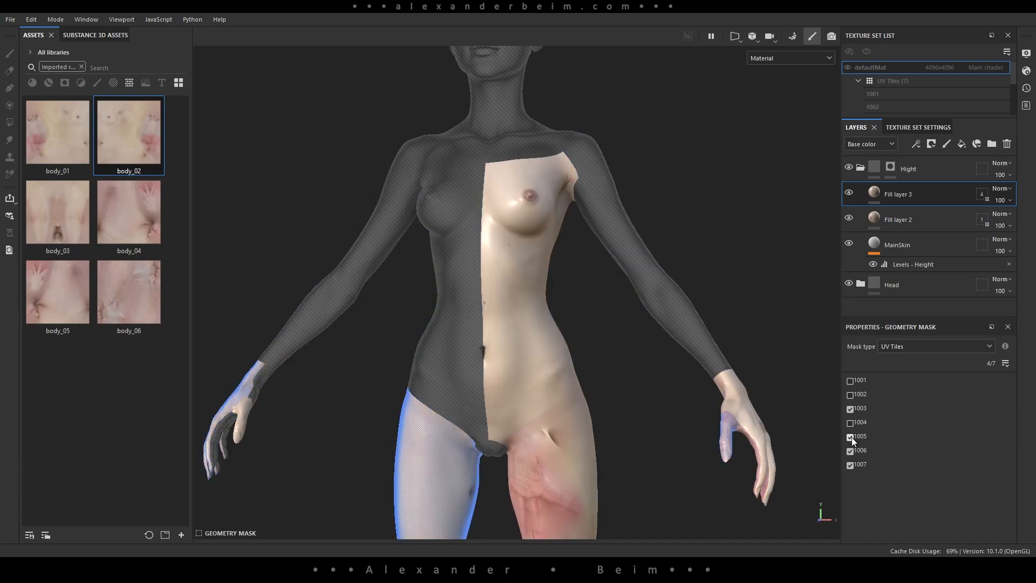
click(851, 437)
click(852, 452)
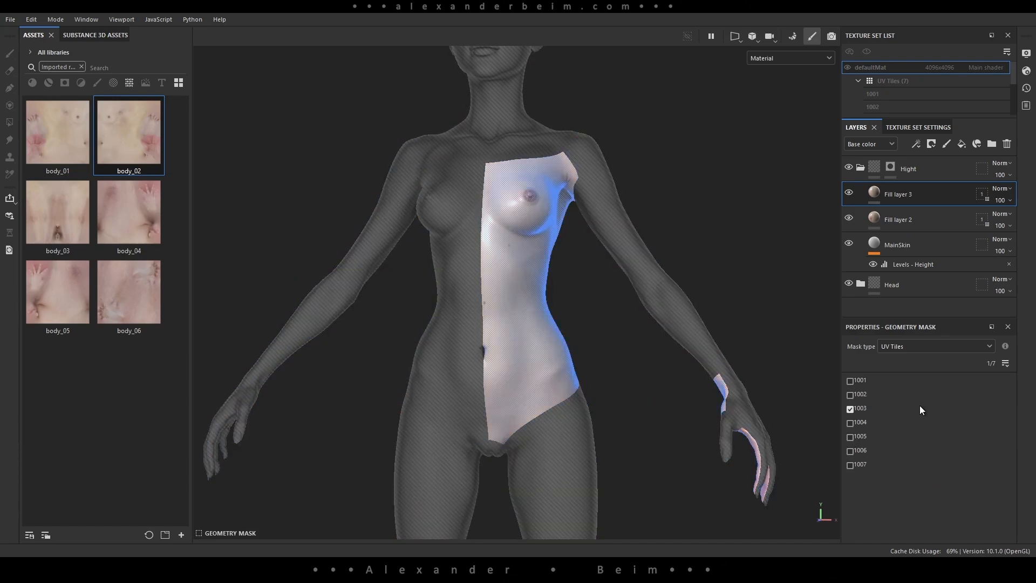
click(905, 195)
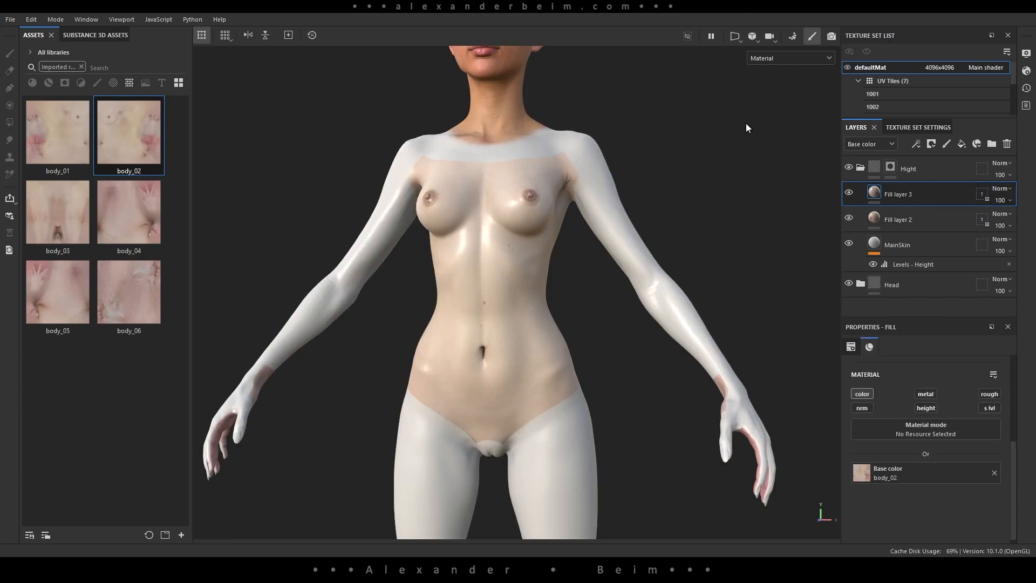
Set the viewport to show only the Base color channel and inspect the torso texture.
click(762, 57)
click(765, 82)
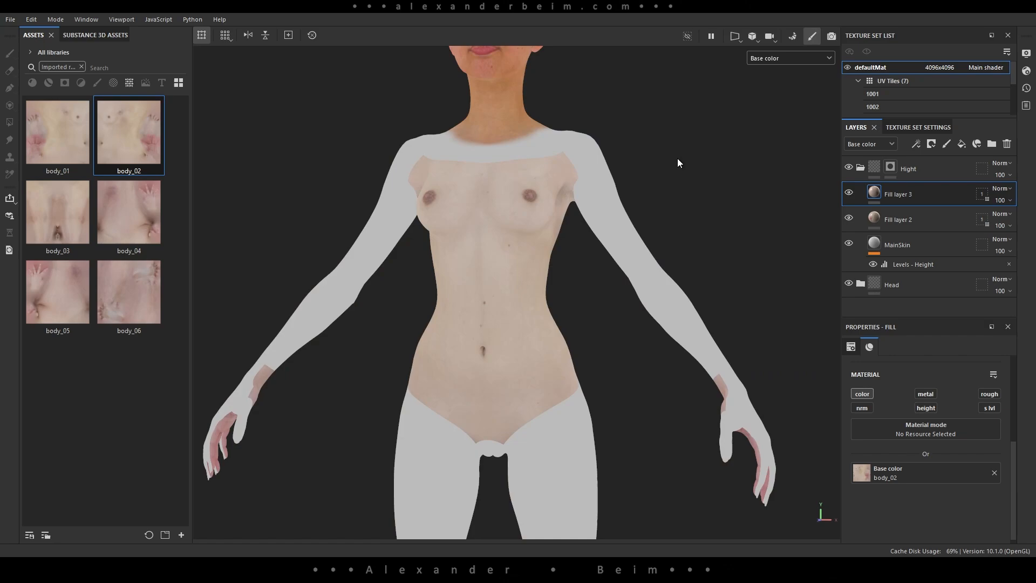
alt+middle_drag(499, 219, 526, 312)
alt+drag(560, 313, 609, 266)
alt+middle_drag(634, 294, 637, 252)
alt+right_drag(636, 252, 476, 210)
alt+middle_drag(594, 294, 565, 284)
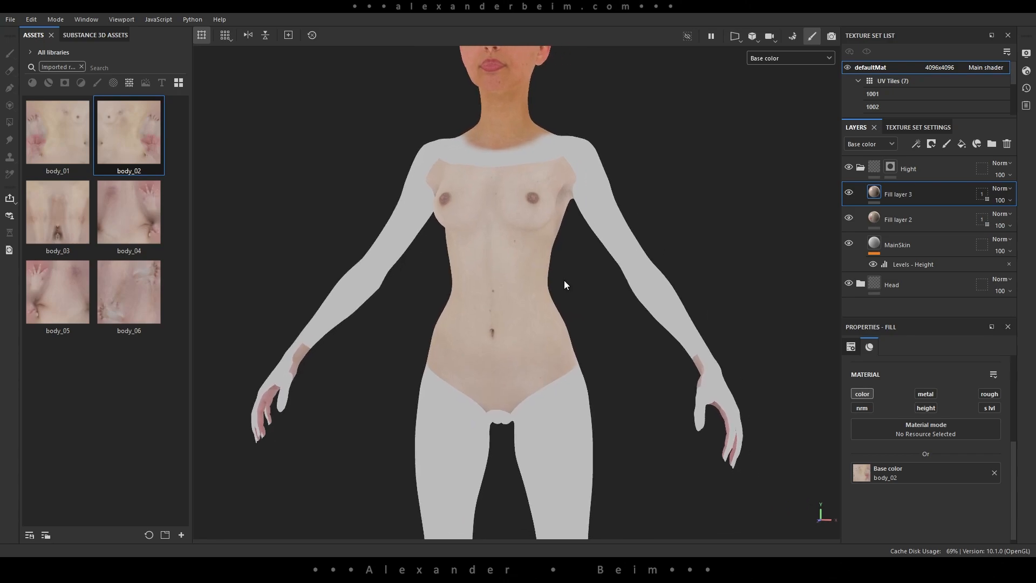
alt+drag(564, 284, 590, 290)
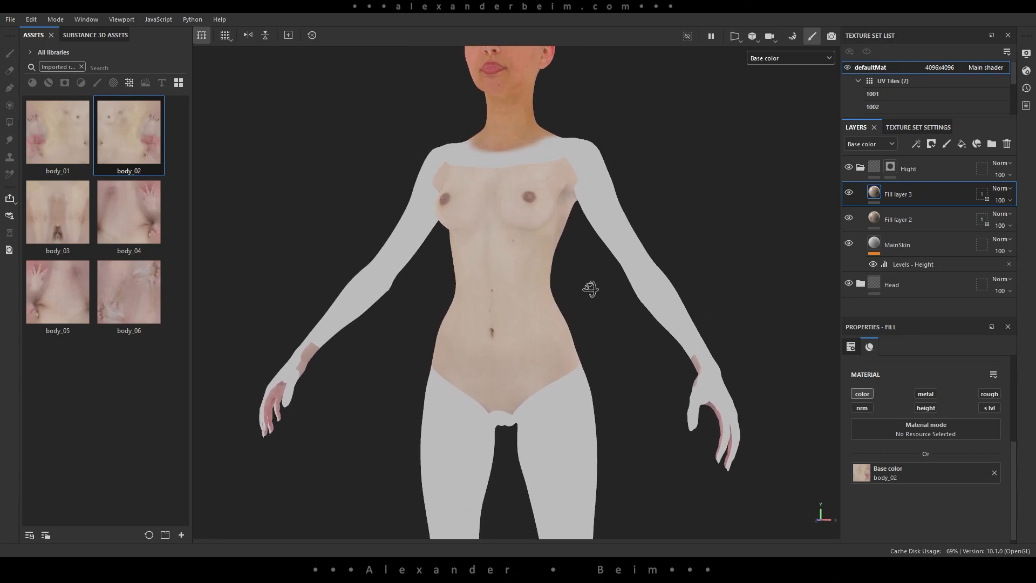
Add a color-only fill layer above the body_02 layer and assign body_03 as its base color.
click(962, 144)
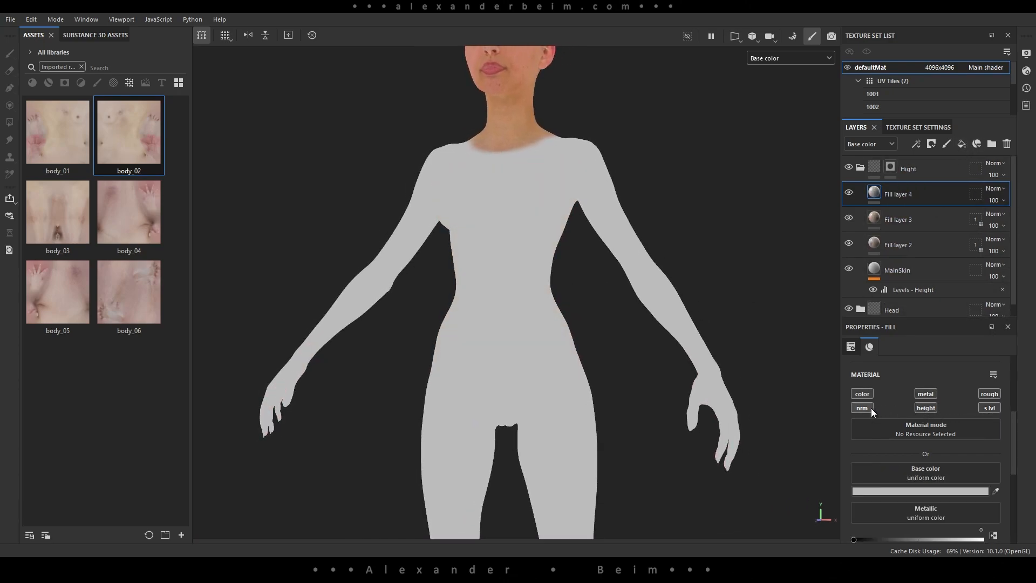
click(932, 410)
click(930, 395)
click(987, 395)
click(988, 408)
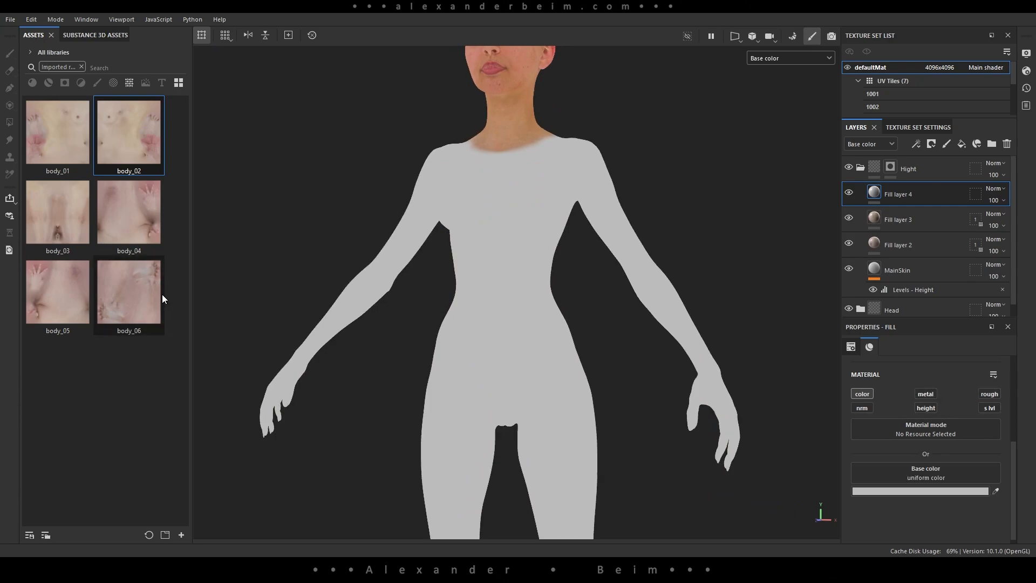
click(44, 209)
drag(64, 212, 922, 473)
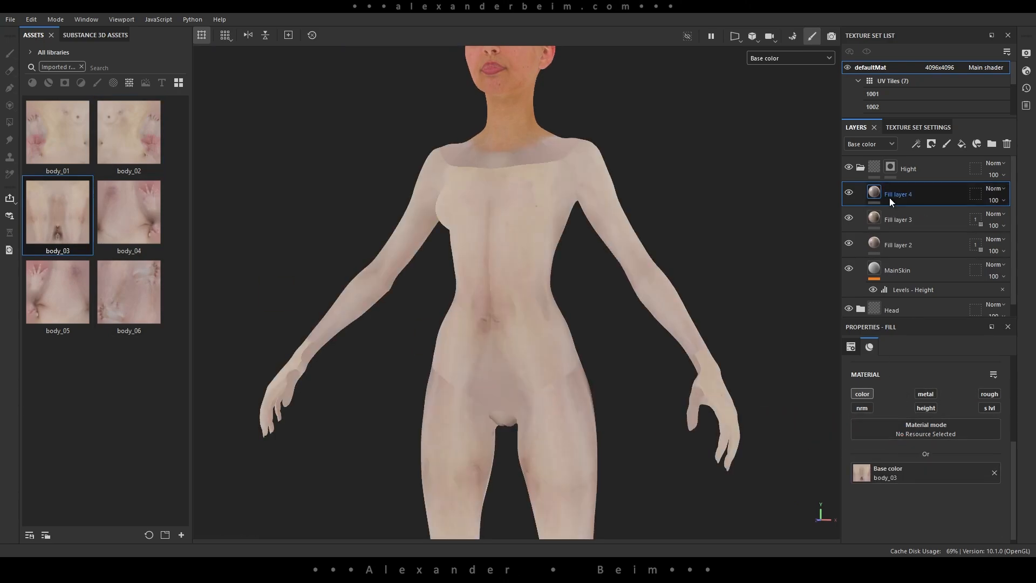
Exclude UV tiles 1001, 1002, 1003, 1005 and 1006 from the body_03 fill layer's geometry mask.
click(976, 196)
click(851, 381)
click(850, 395)
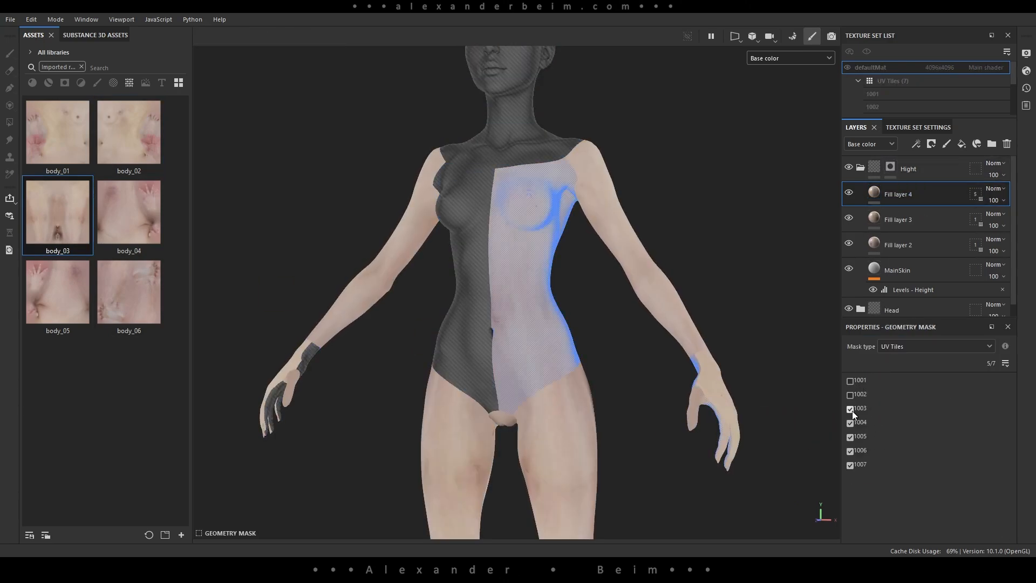
click(853, 410)
click(851, 438)
click(850, 451)
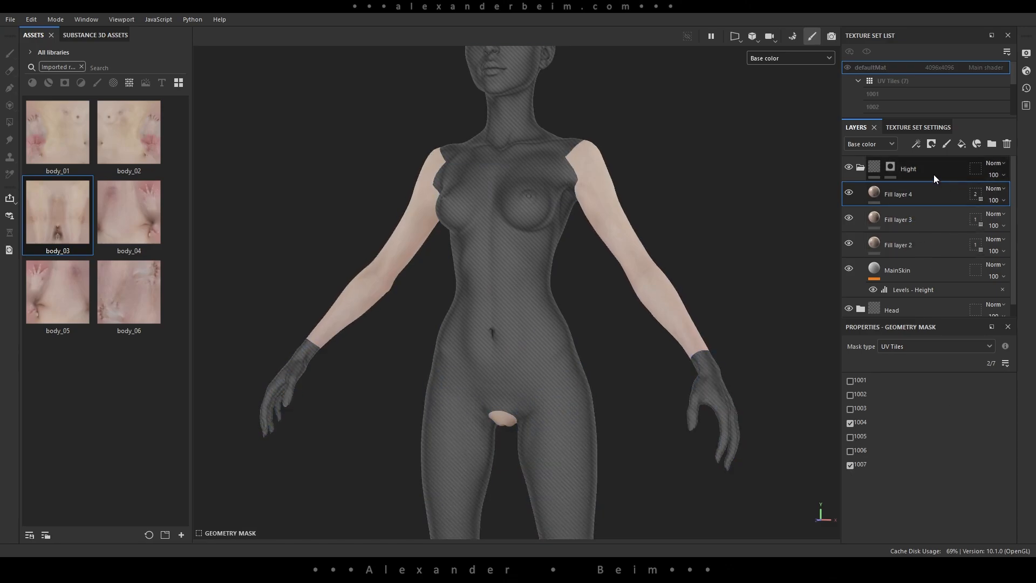
Add a color-only fill layer above the body_03 layer and assign body_04 as its base color.
click(962, 144)
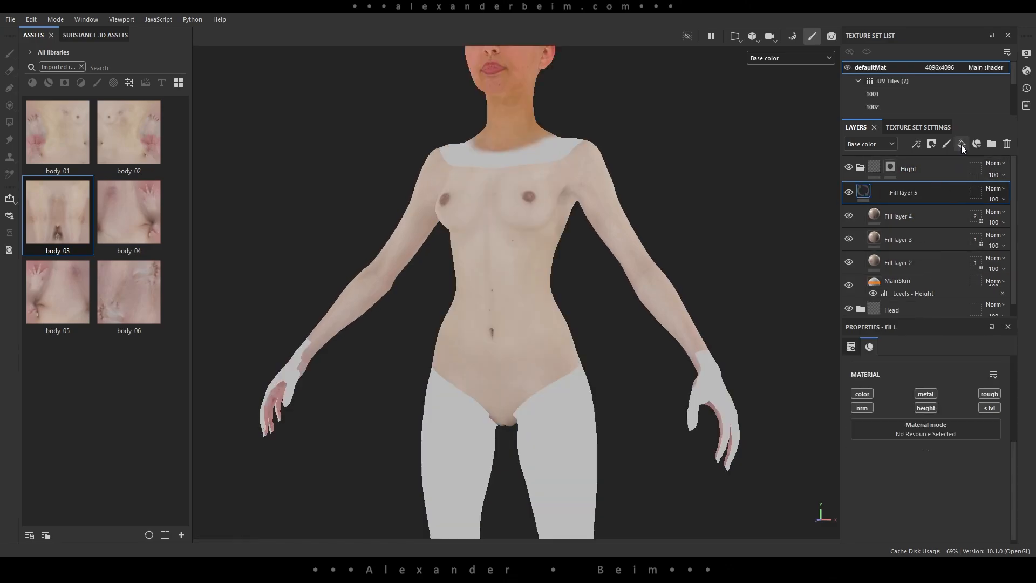
click(991, 394)
drag(129, 212, 877, 471)
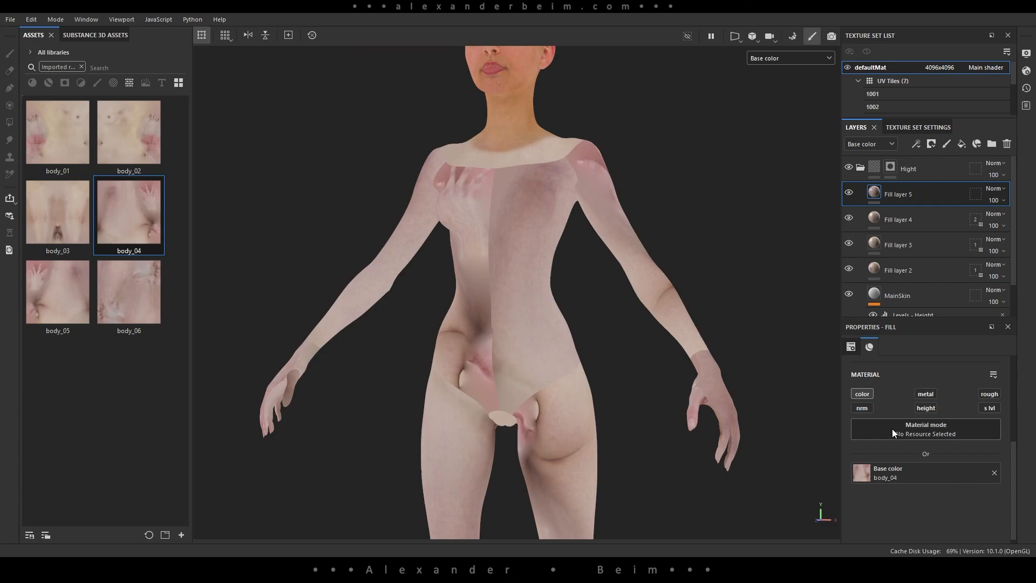
Restrict the body_04 fill layer's geometry mask to UV tile 1005 only.
click(976, 194)
click(850, 381)
click(851, 395)
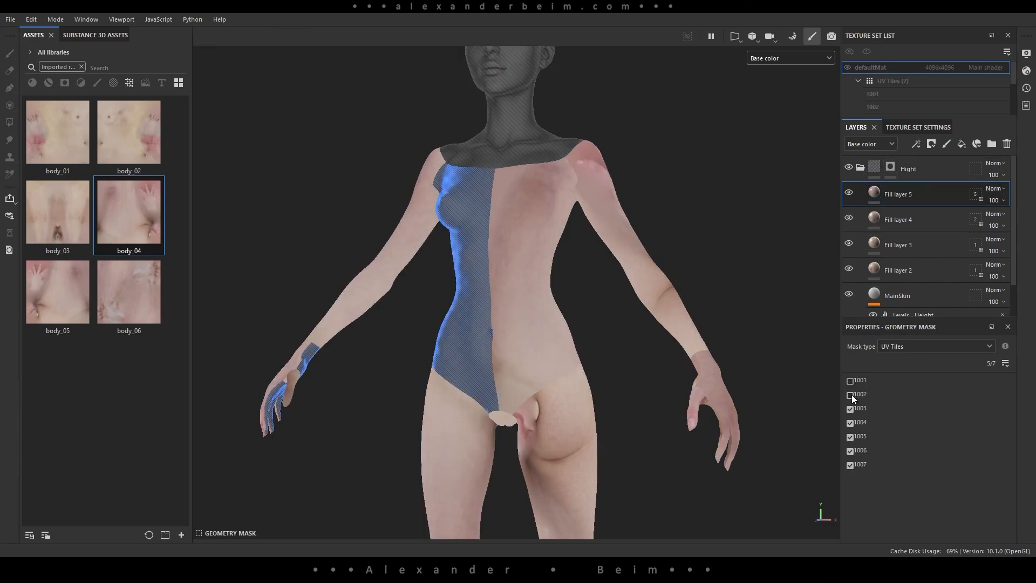
click(850, 408)
click(851, 423)
click(851, 451)
click(851, 465)
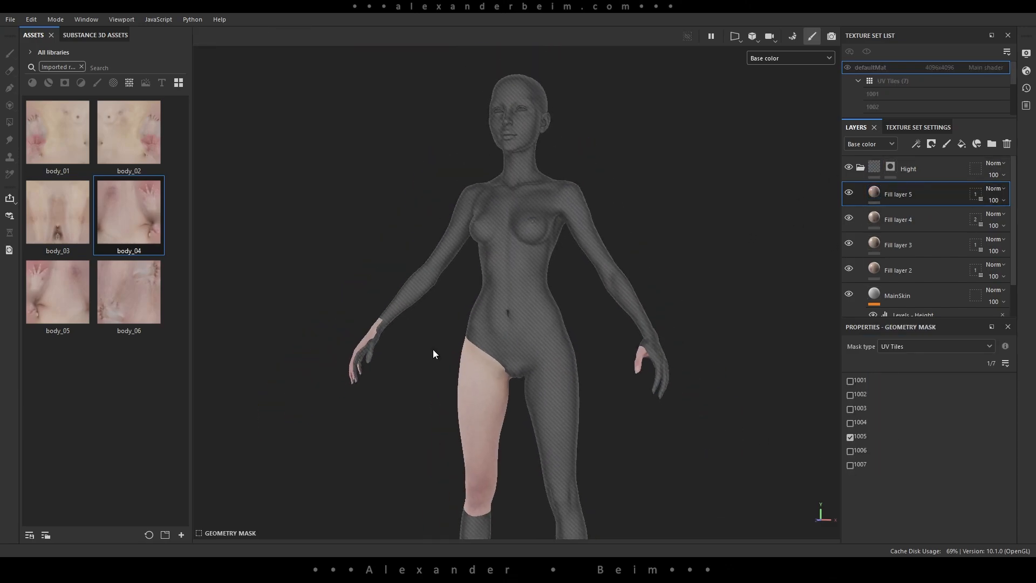
Add a color-only fill layer above the body_04 layer and assign body_05 as its base color.
alt+middle_drag(433, 354, 432, 161)
alt+drag(511, 254, 435, 238)
alt+middle_drag(616, 200, 597, 264)
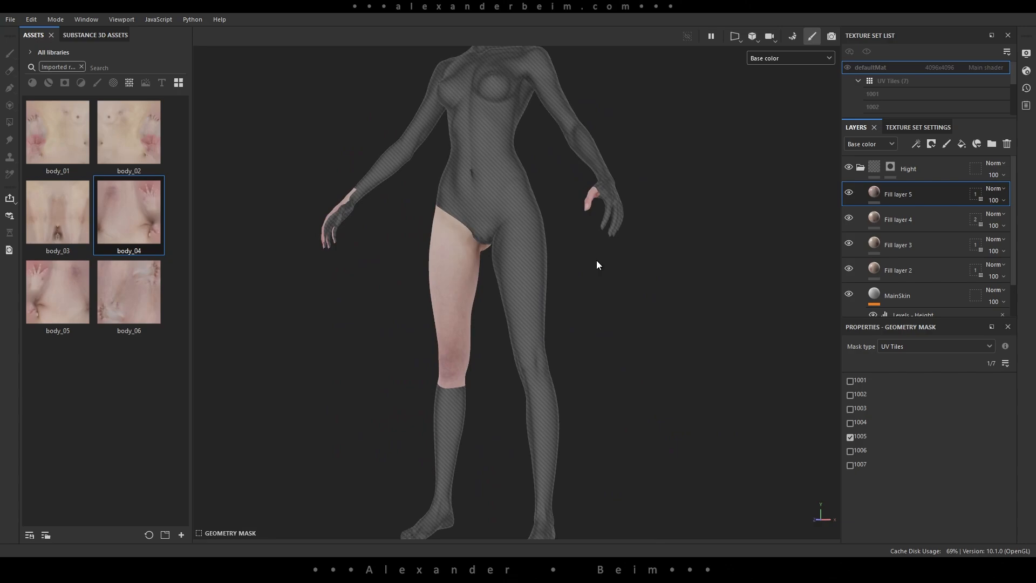
click(963, 144)
click(862, 408)
click(925, 394)
click(925, 408)
click(988, 393)
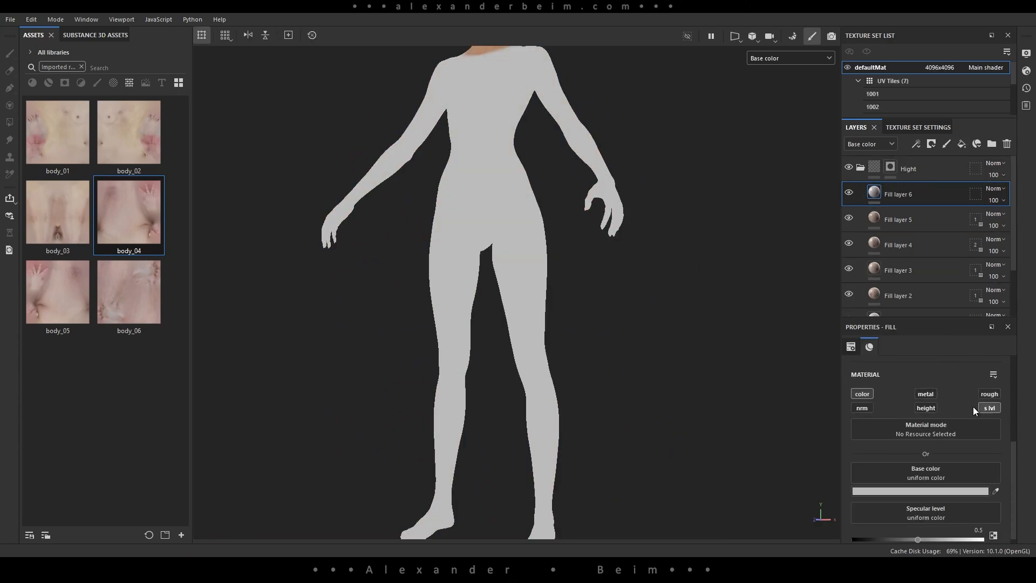
click(989, 408)
drag(58, 292, 907, 470)
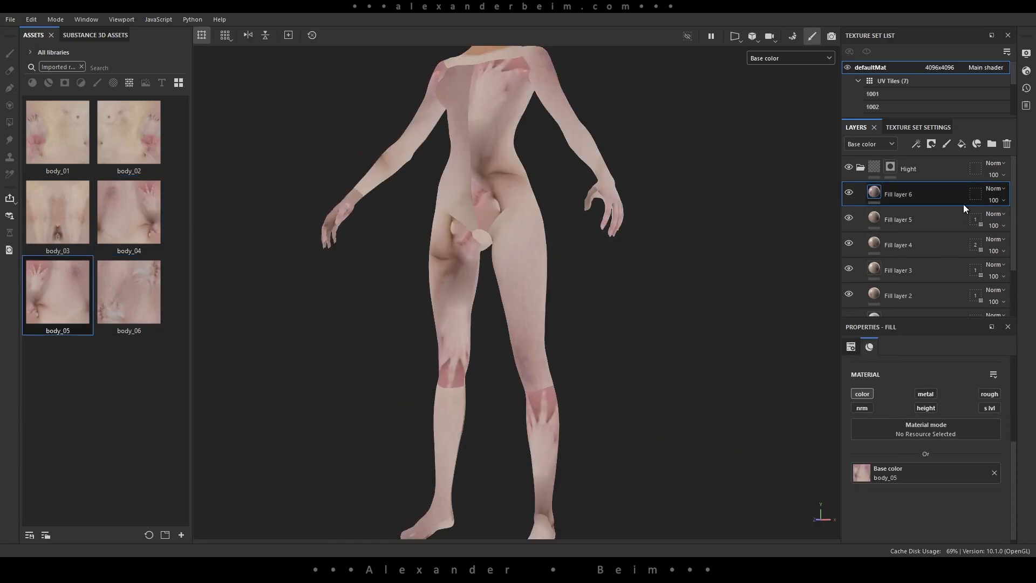
Restrict the body_05 fill layer's geometry mask to UV tile 1006 only.
click(975, 194)
click(850, 381)
click(850, 395)
click(850, 409)
click(850, 423)
click(850, 437)
click(850, 465)
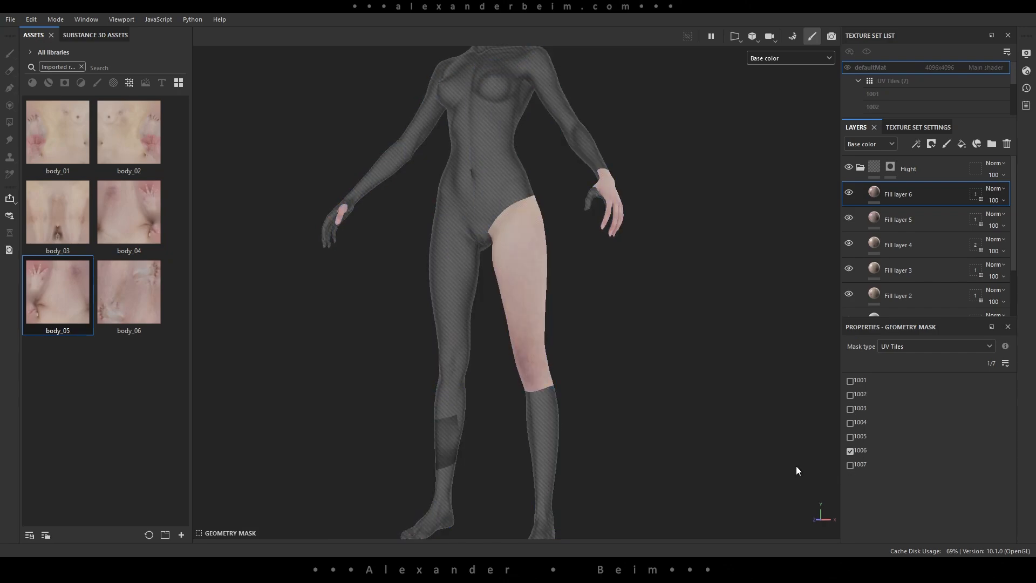
Add a color-only fill layer above the body_05 layer and assign body_06 as its base color.
click(963, 145)
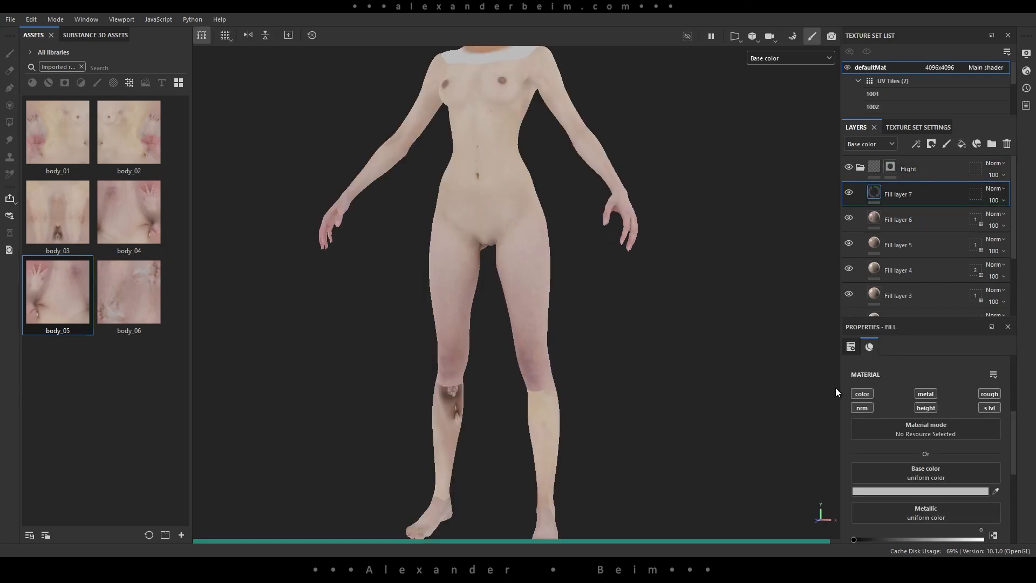
click(984, 395)
drag(129, 291, 932, 478)
Restrict the body_06 fill layer's geometry mask to UV tile 1007, then leave mask editing and check the upper body.
click(977, 193)
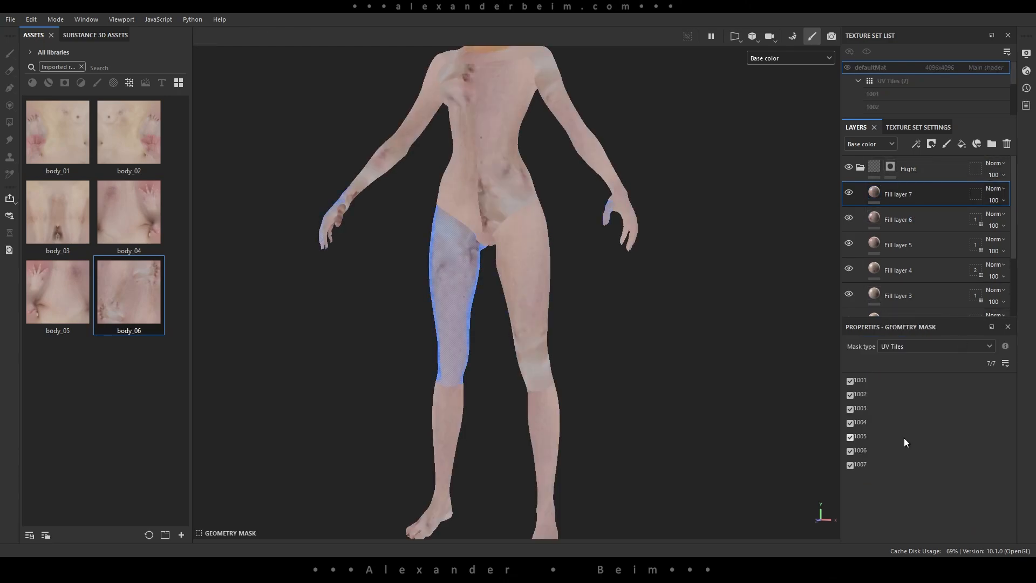
click(850, 450)
click(850, 437)
click(850, 423)
click(851, 408)
click(850, 395)
click(850, 381)
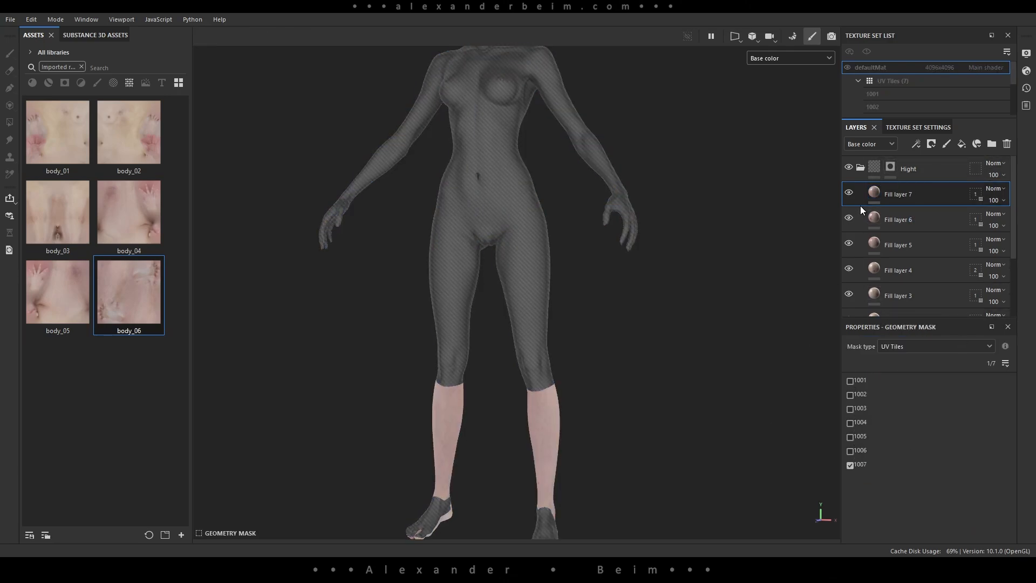
click(862, 201)
alt+drag(552, 346, 504, 327)
scroll(578, 261, up, 5)
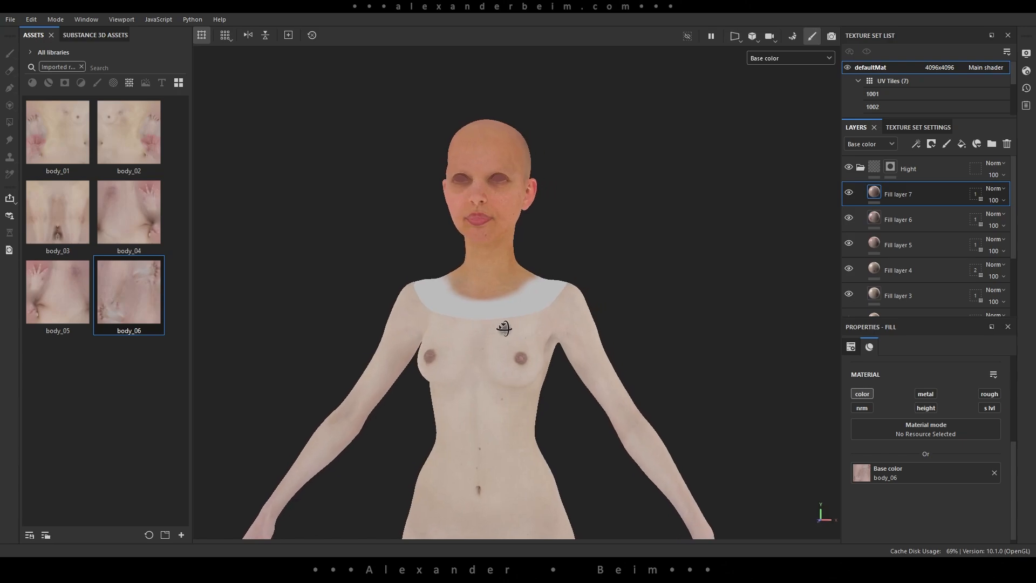